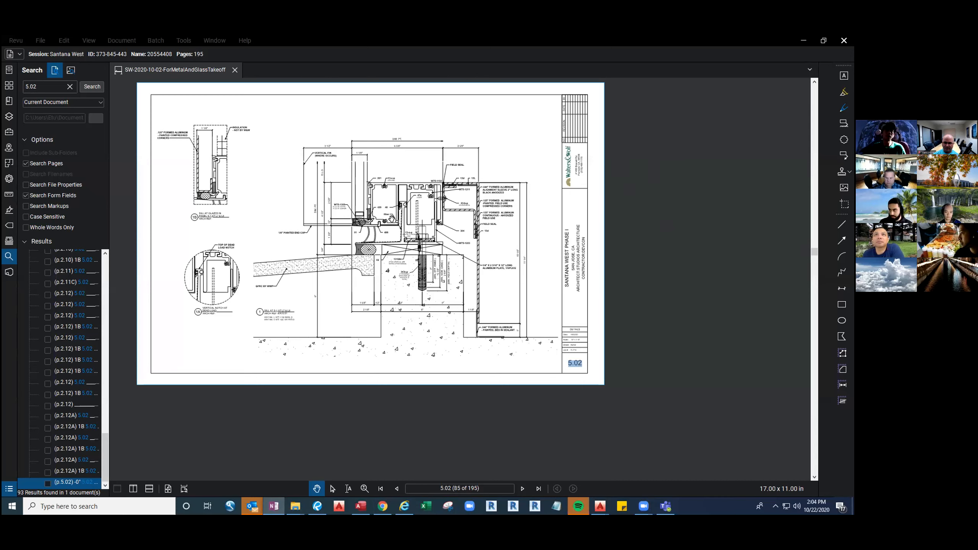
Examine sill detail 5.02 in the PDF, switch to AutoCAD, and study the U-W75-1192-002DL-P sill section
drag(397, 235, 412, 267)
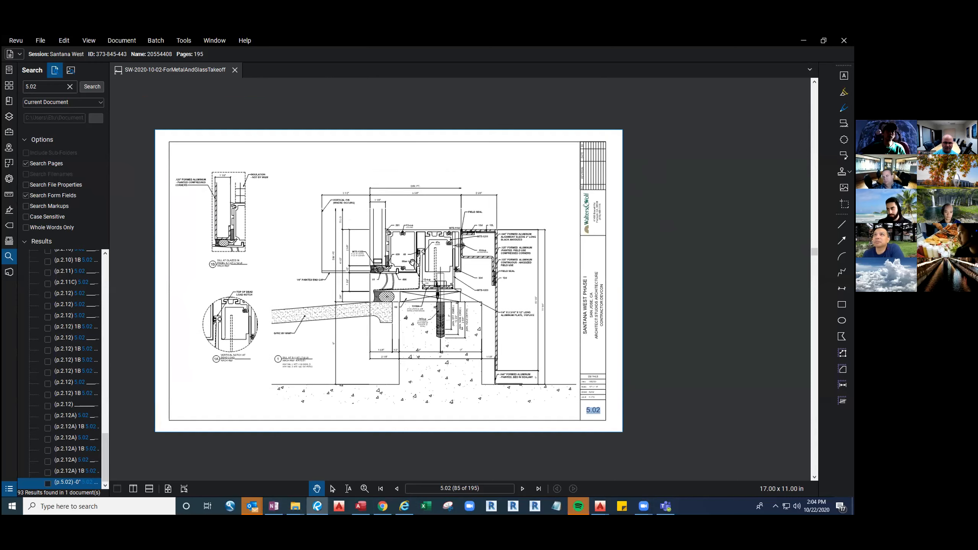
scroll(398, 254, up, 1)
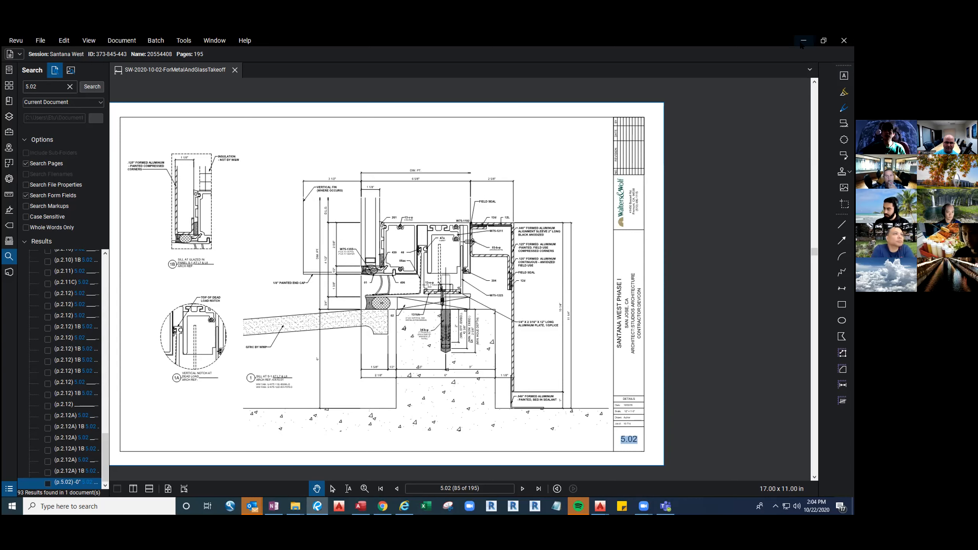
key(alt+Tab)
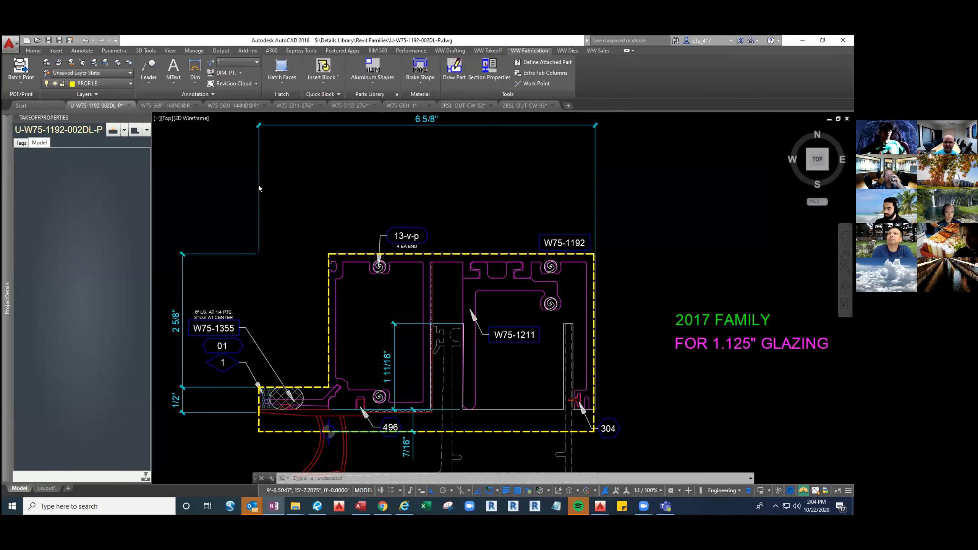
mouse_move(178, 108)
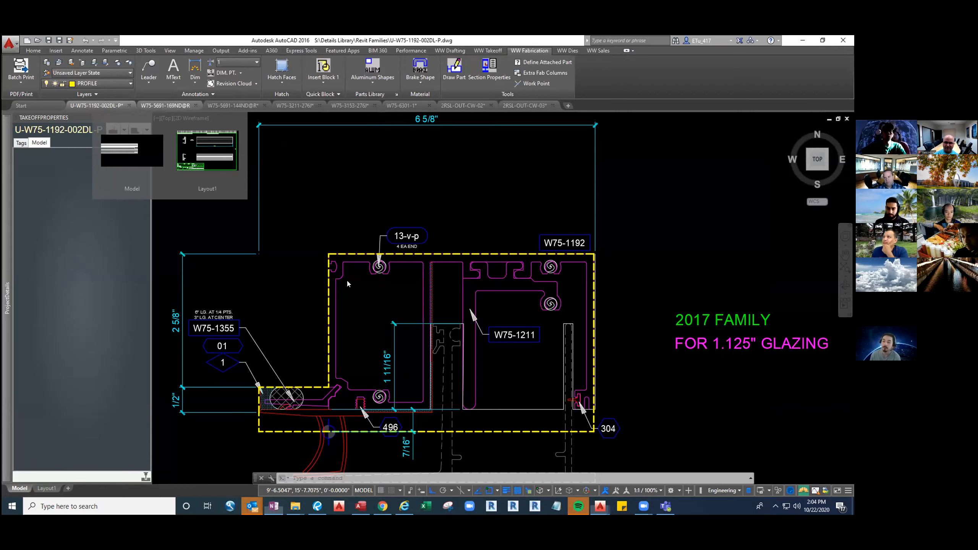
middle_drag(362, 314, 366, 292)
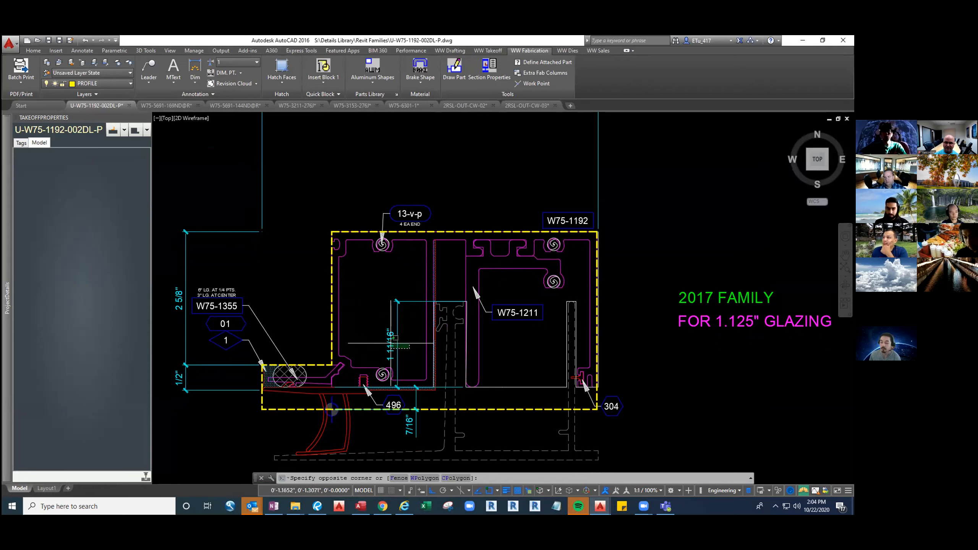
click(441, 377)
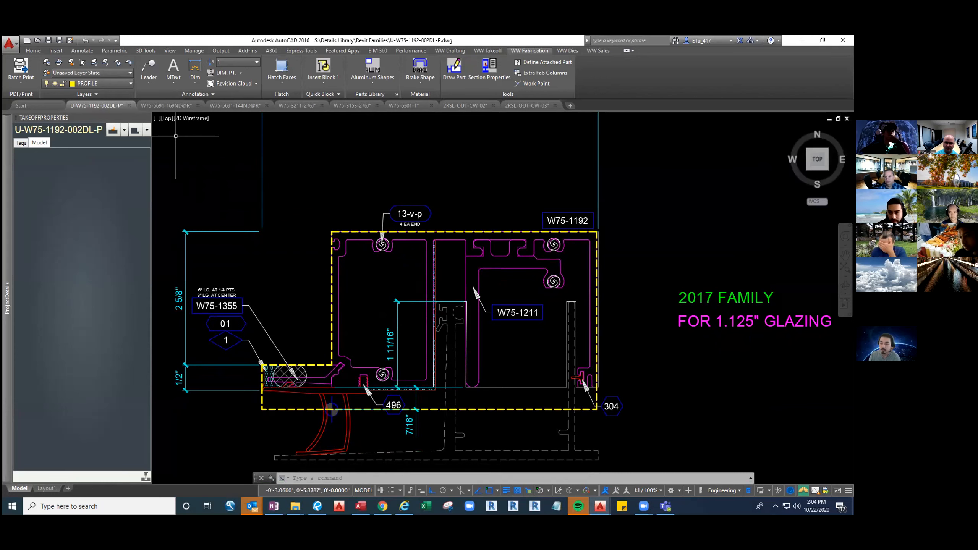
mouse_move(175, 106)
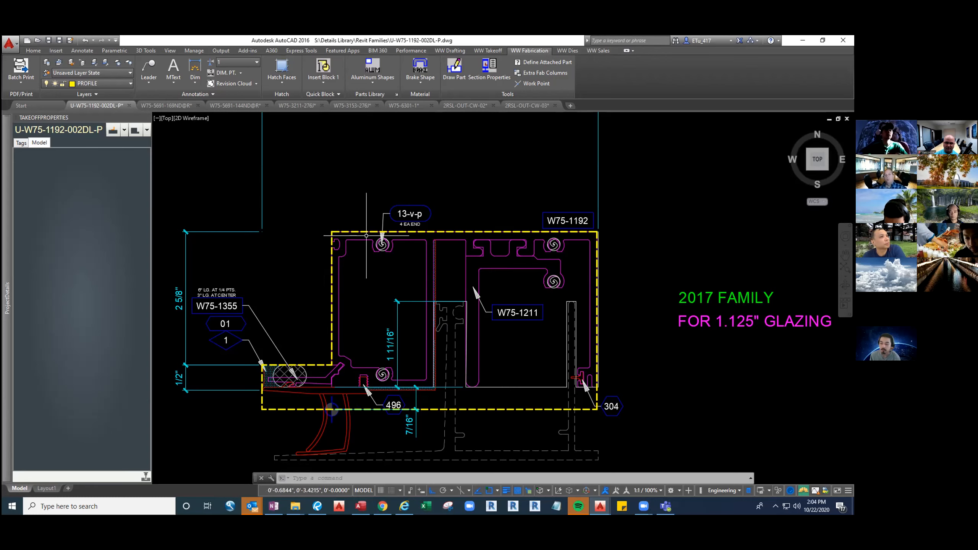
View the W75-5691-169ND@R fabrication drawing and bring up W75-5691-144ND@R to compare its notches
click(179, 106)
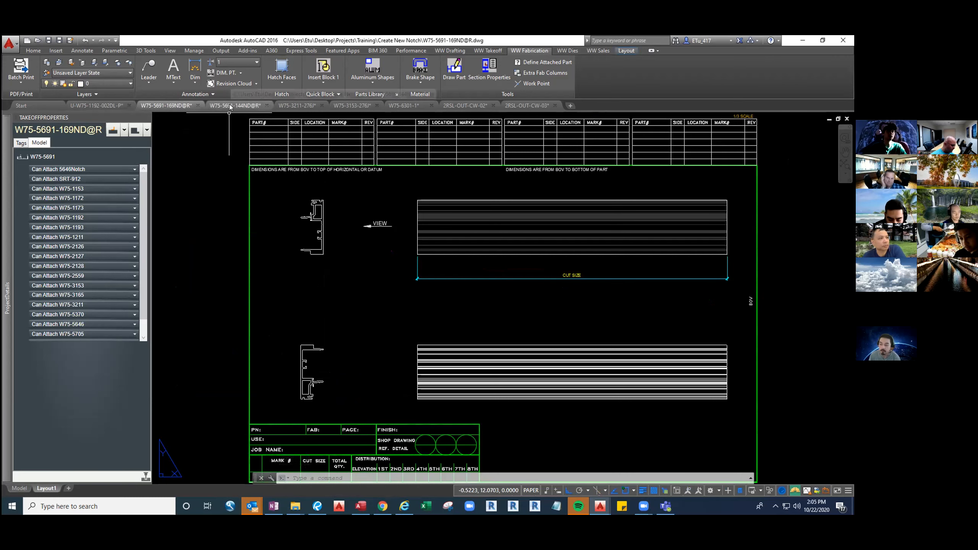
mouse_move(230, 106)
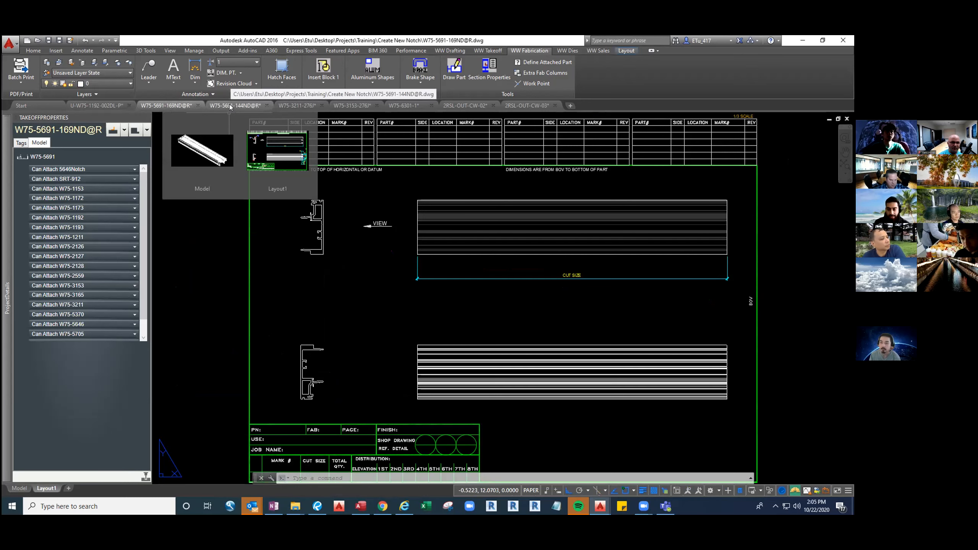
click(230, 106)
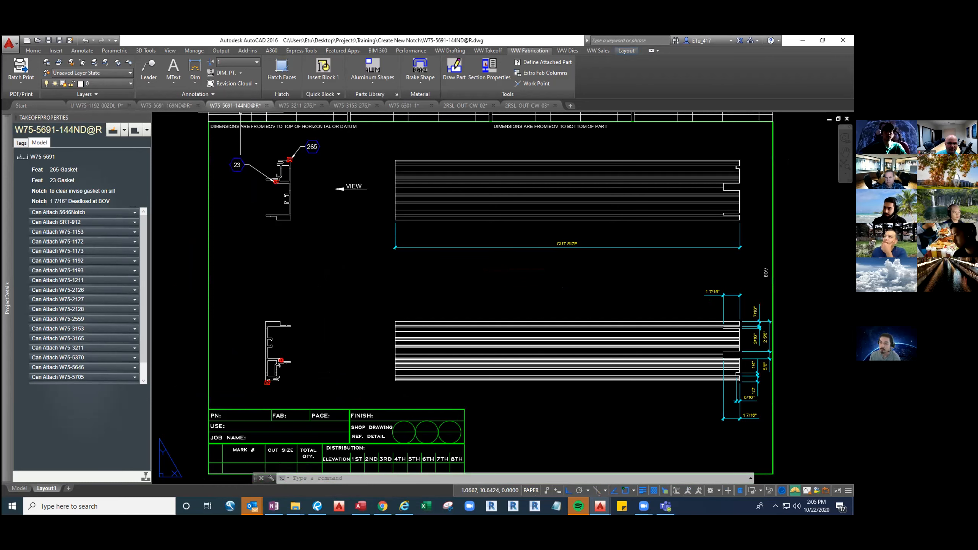
mouse_move(243, 107)
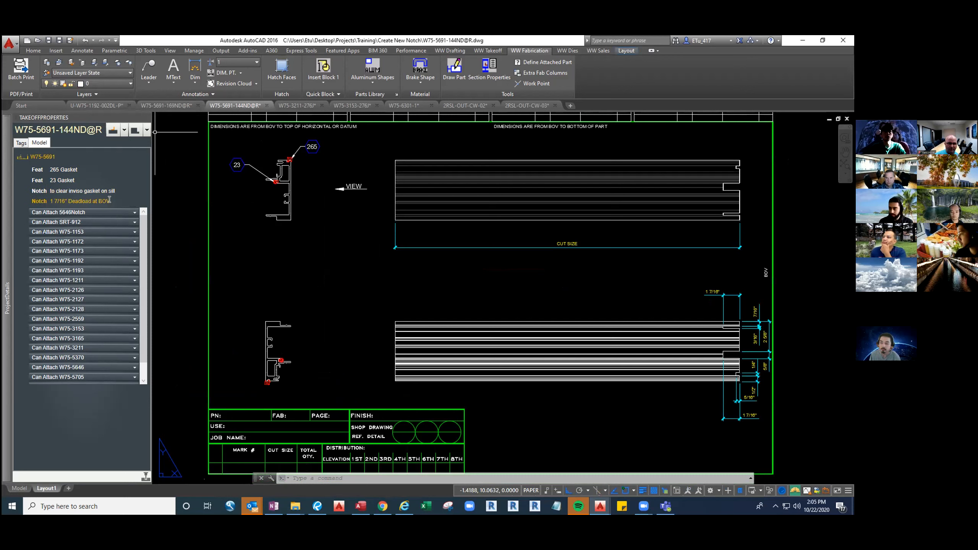
Copy the 265 Gasket, 23 Gasket, inviso gasket clearance notch and 1 7/16" Deadload at BOV notch together from W75-5691-144ND@R
click(38, 170)
right_click(38, 170)
key(Escape)
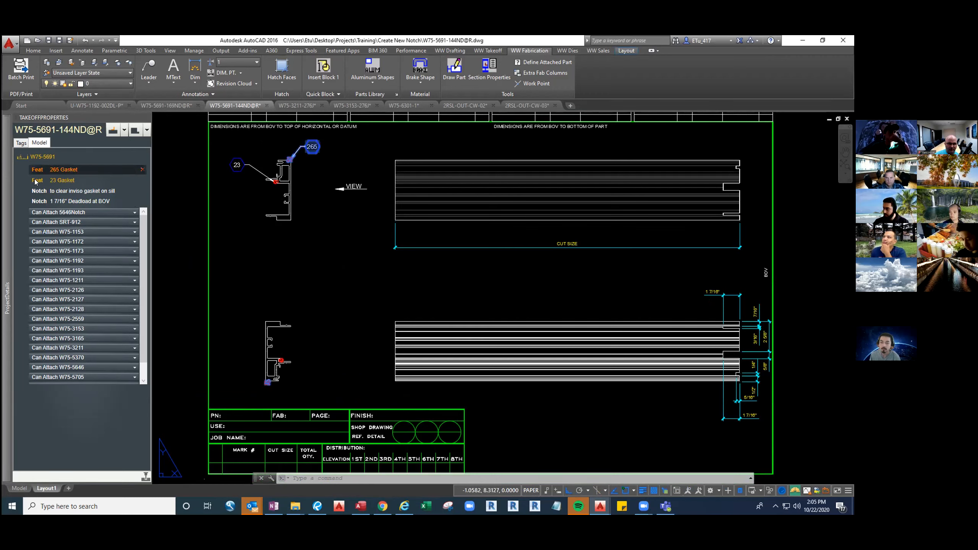
right_click(39, 181)
key(Escape)
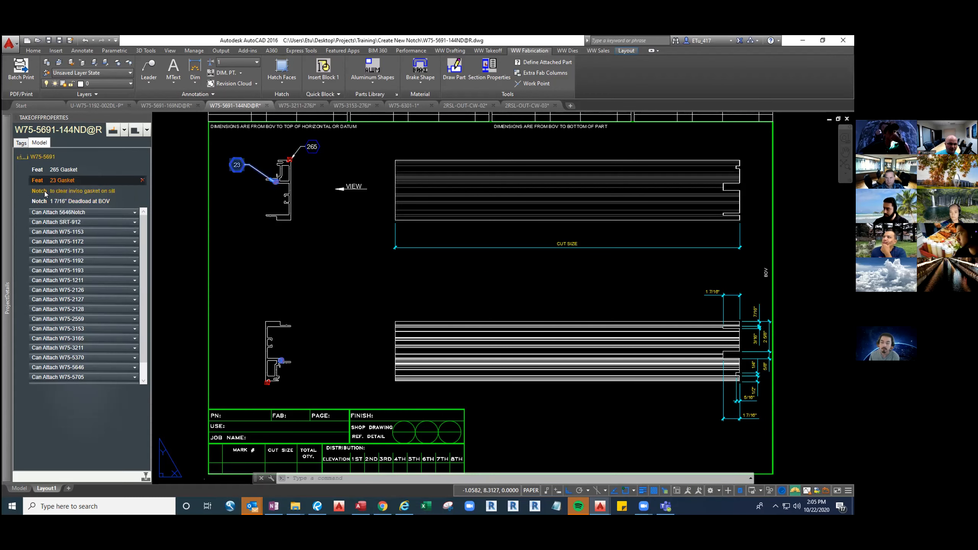
right_click(40, 192)
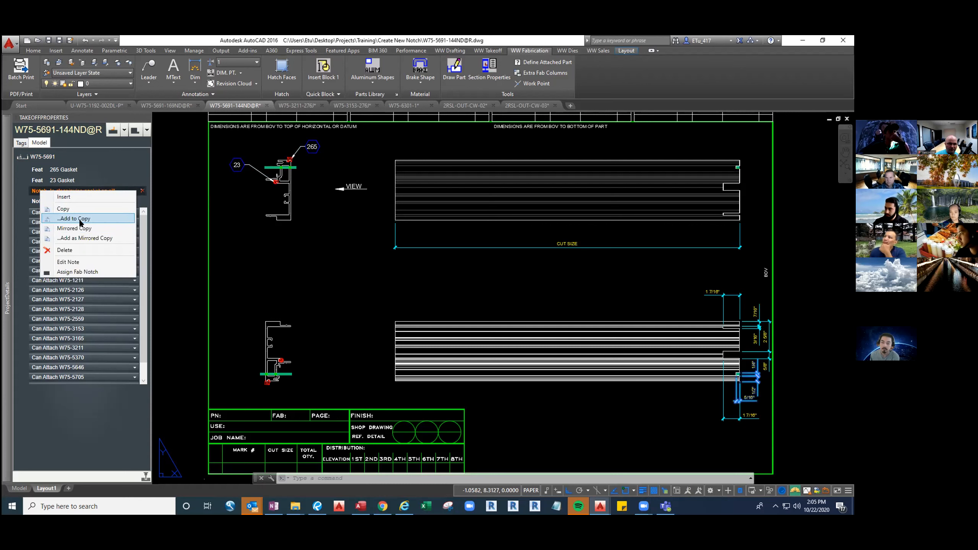
click(81, 218)
right_click(45, 202)
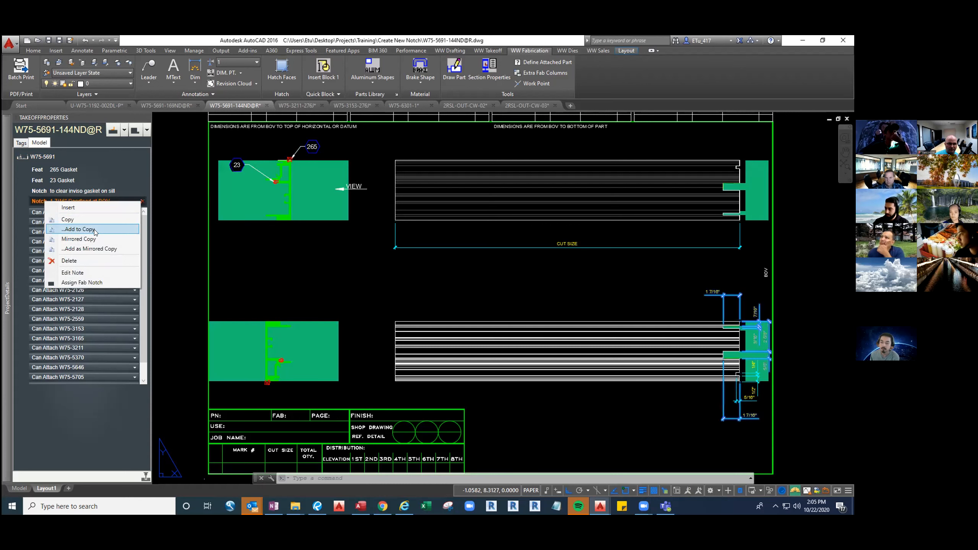
click(95, 230)
Paste the copied gaskets and notches onto part W75-5691 in the W75-5691-169ND@R drawing and refresh the part
click(176, 106)
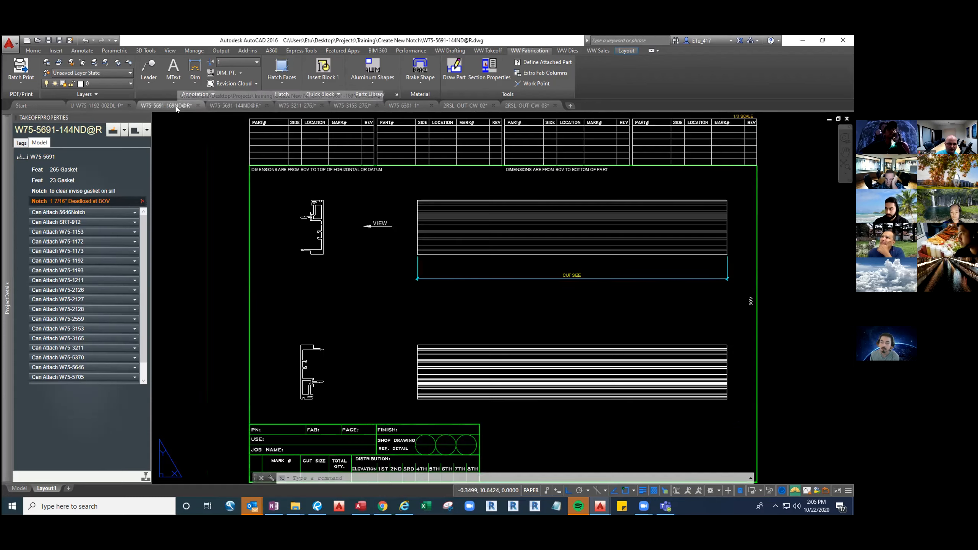
right_click(44, 156)
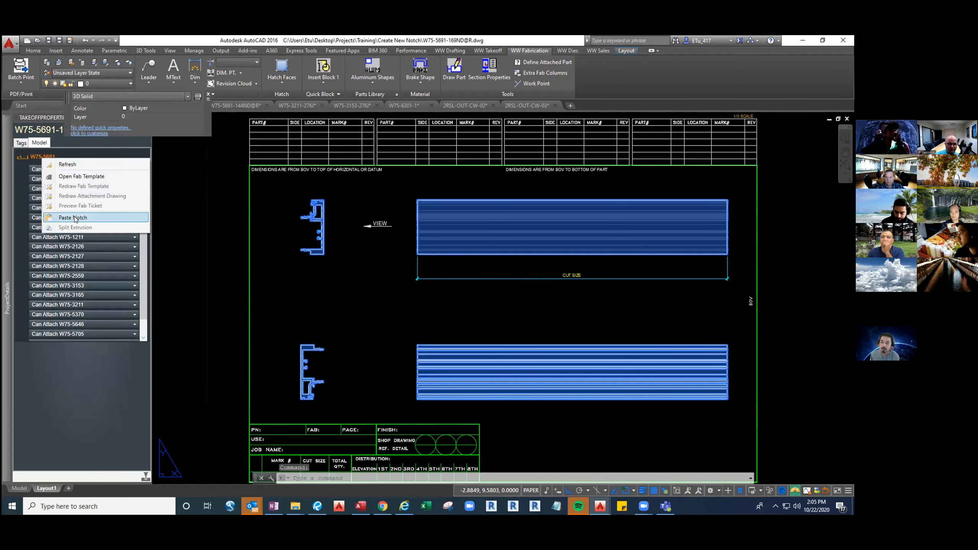
click(73, 218)
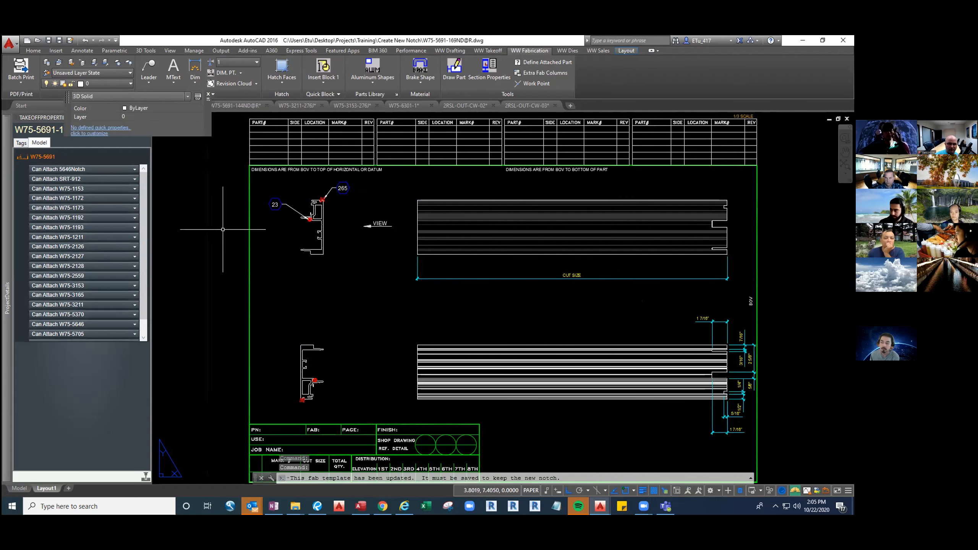
right_click(43, 156)
click(67, 164)
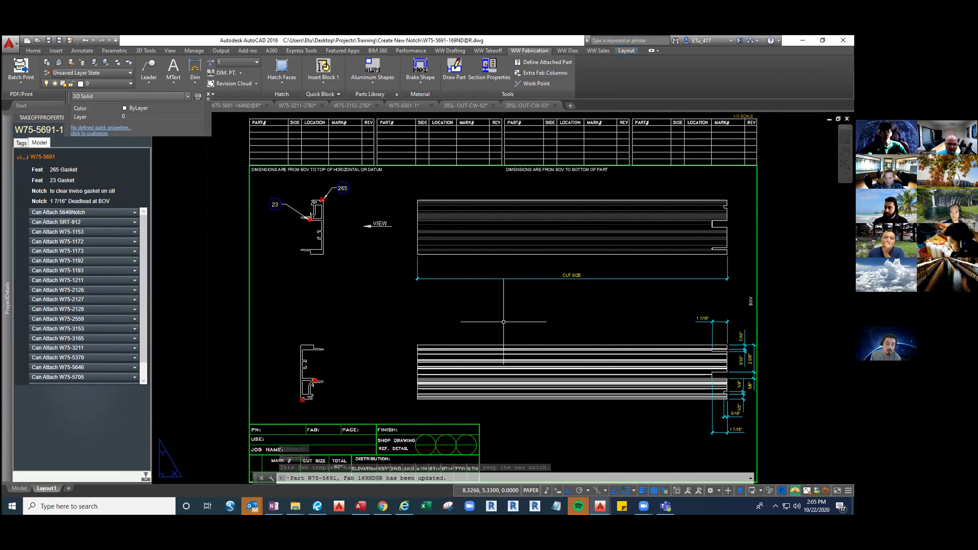
click(207, 94)
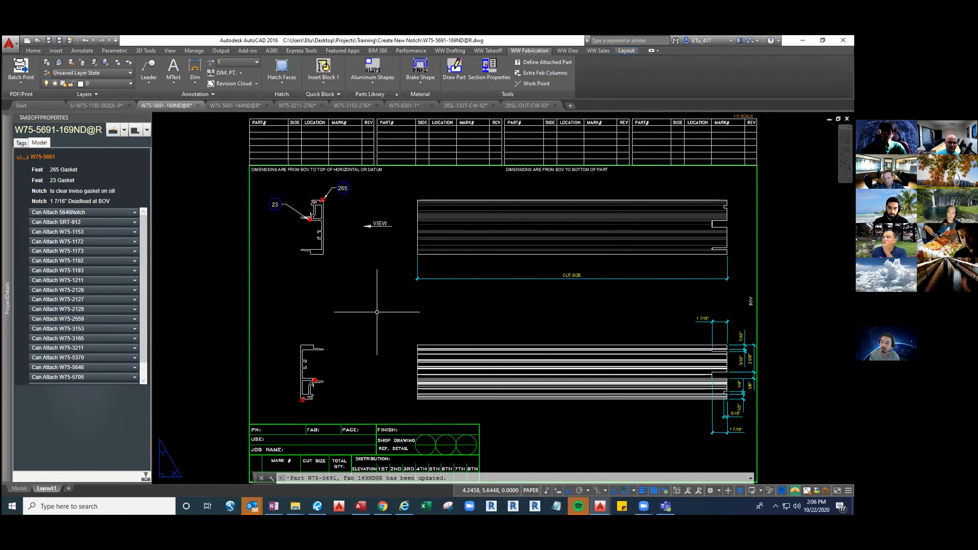
Insert the solid of the 1 7/16" Deadload at BOV notch and switch to model space
click(39, 201)
right_click(39, 201)
click(52, 210)
text(tm)
key(Return)
text(vp)
key(Escape)
key(Escape)
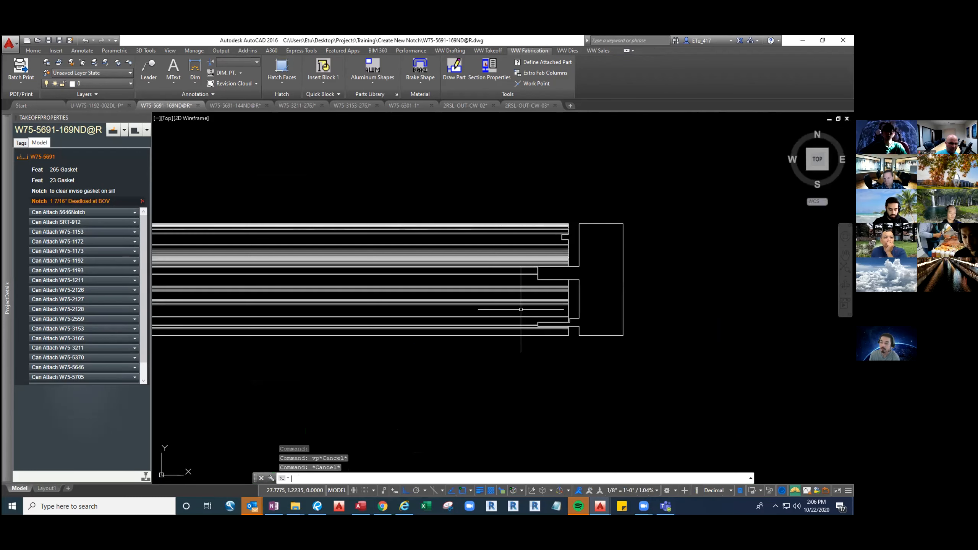
Try to move the whole deadload notch solid 0.25 further into the end of the extrusion
scroll(631, 308, up, 3)
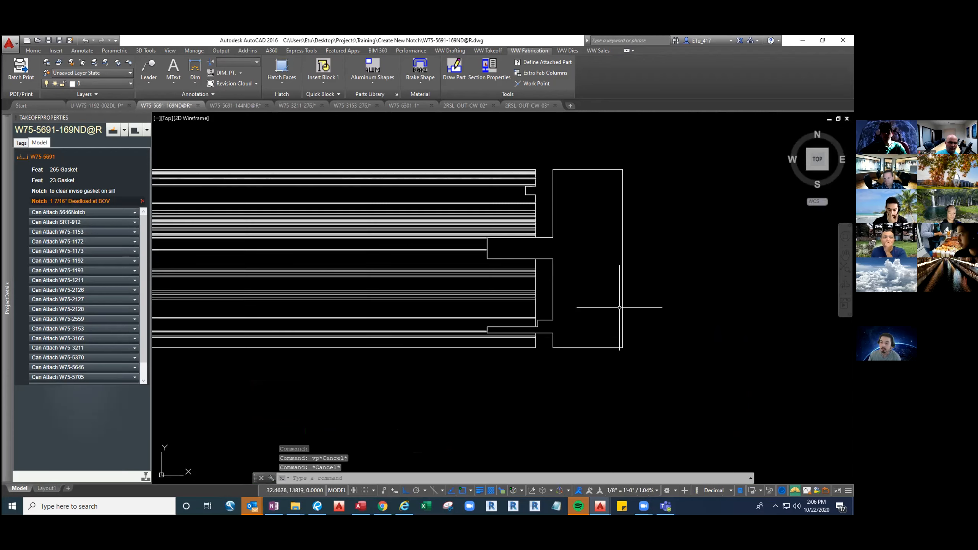
scroll(631, 326, up, 2)
click(650, 326)
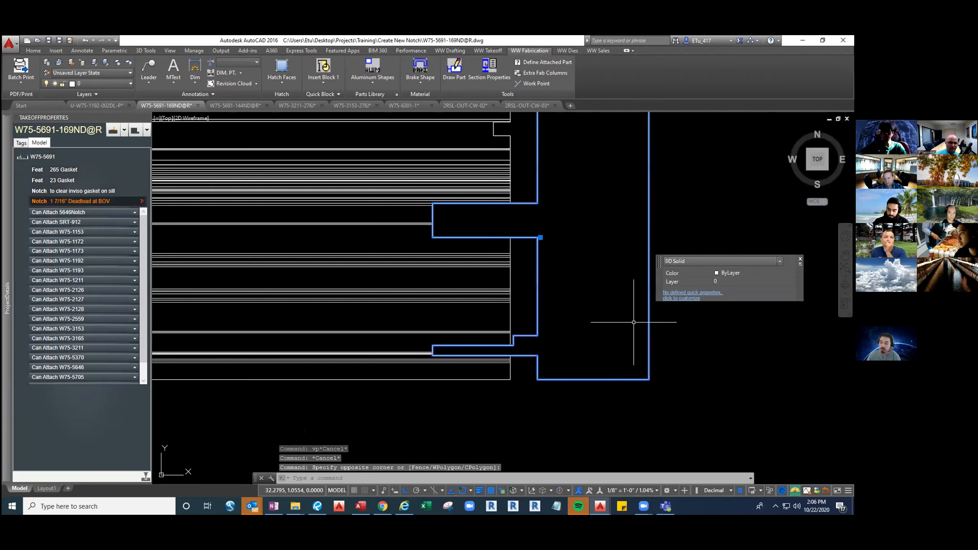
text(m)
key(Return)
click(701, 333)
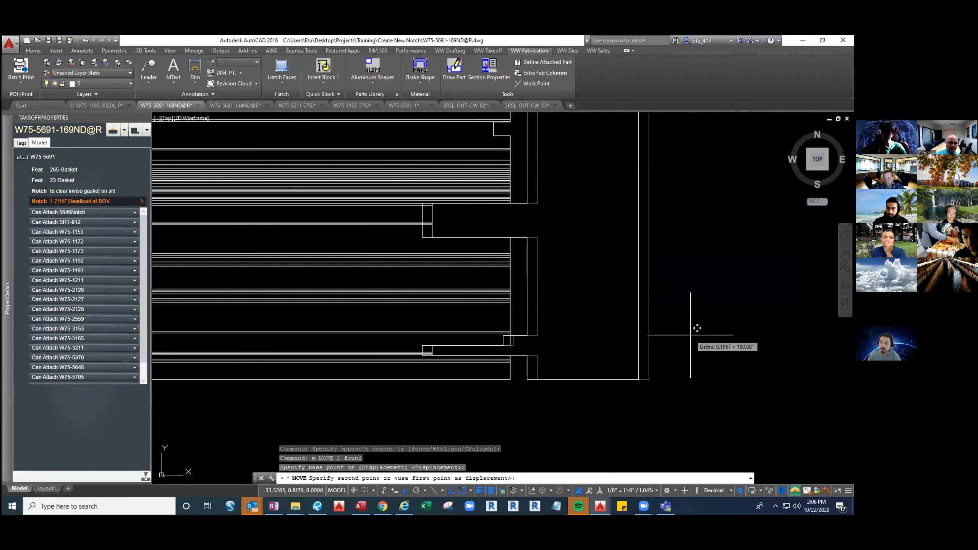
text(.25)
key(Return)
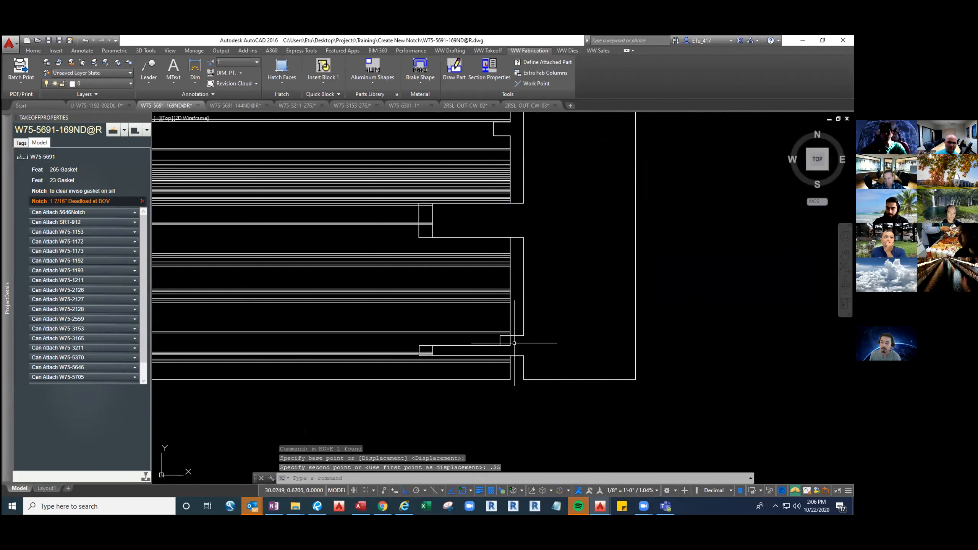
scroll(514, 343, up, 2)
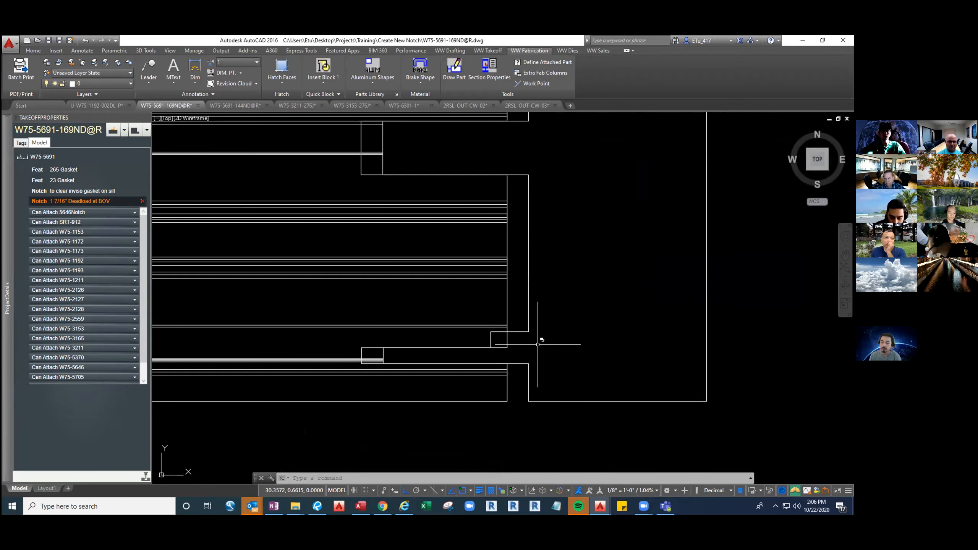
scroll(537, 344, down, 2)
In an isometric view, extend the end faces of the deadload notch solid's two projecting fingers by 0.25
text(se)
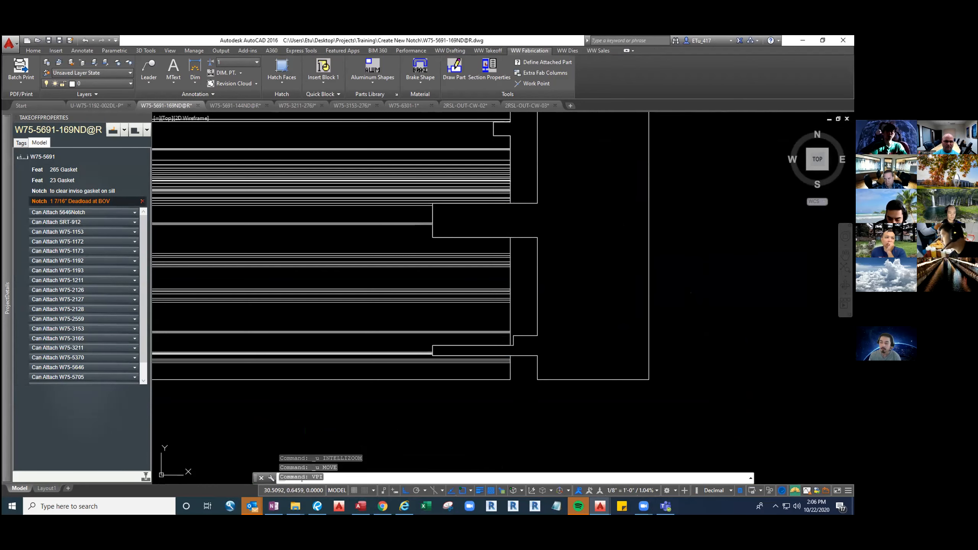
key(Return)
shift+middle_drag(546, 343, 685, 333)
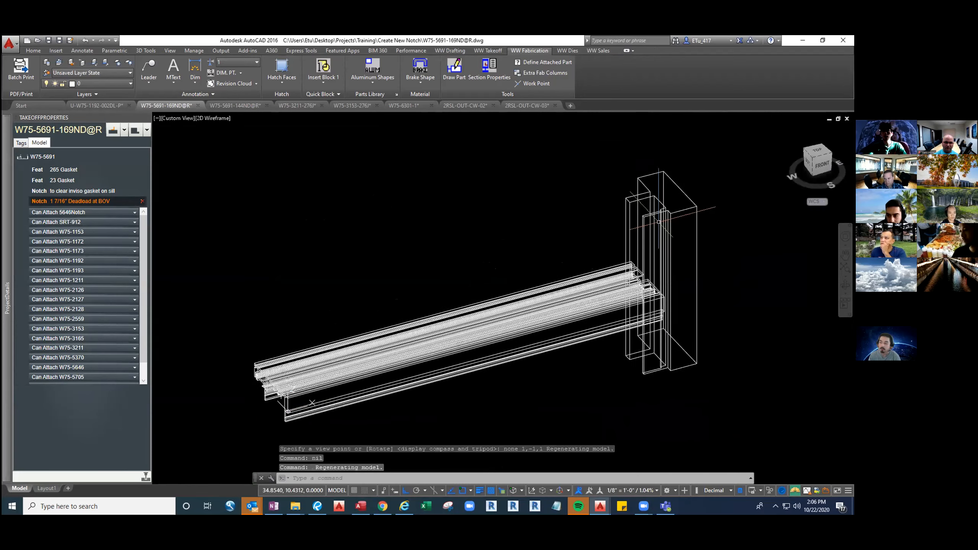
scroll(569, 230, up, 5)
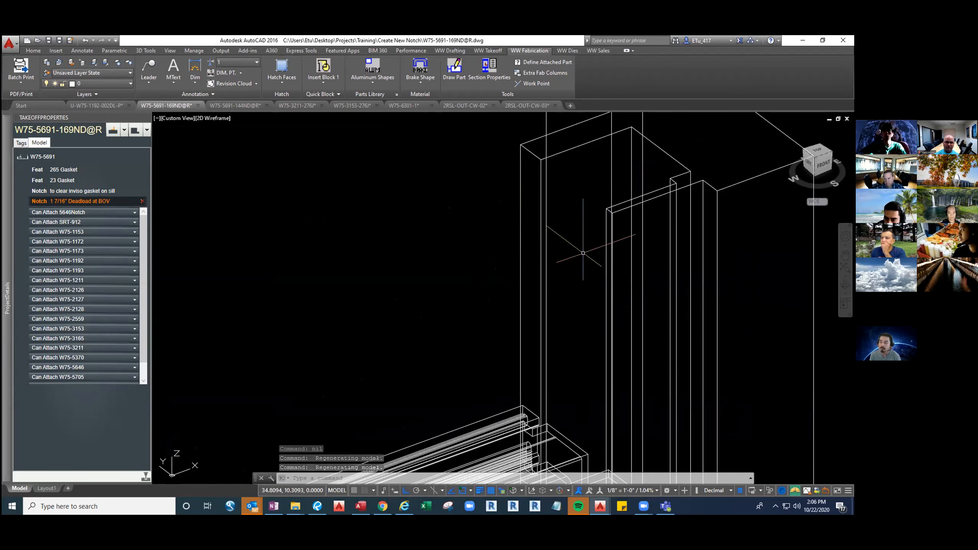
click(532, 237)
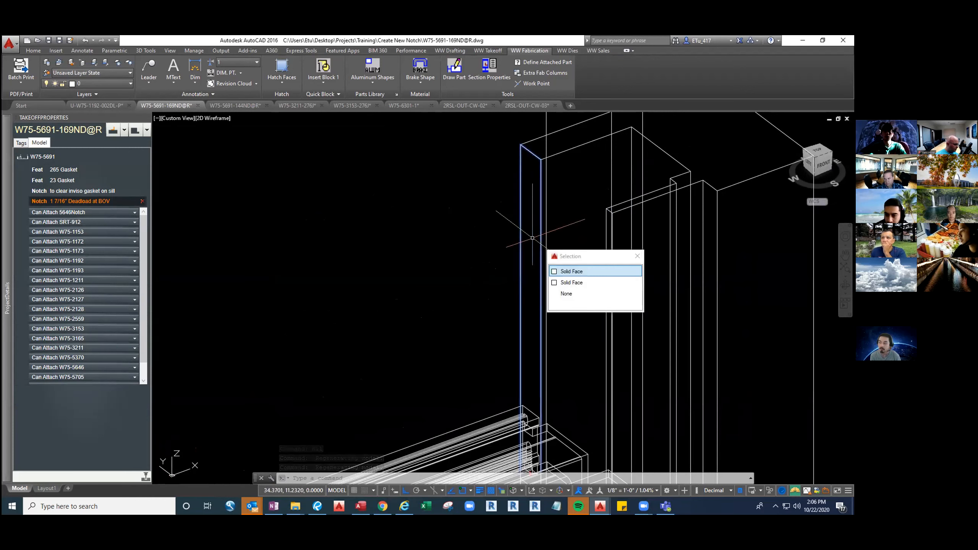
middle_drag(518, 276, 494, 210)
scroll(594, 168, up, 2)
scroll(583, 166, up, 2)
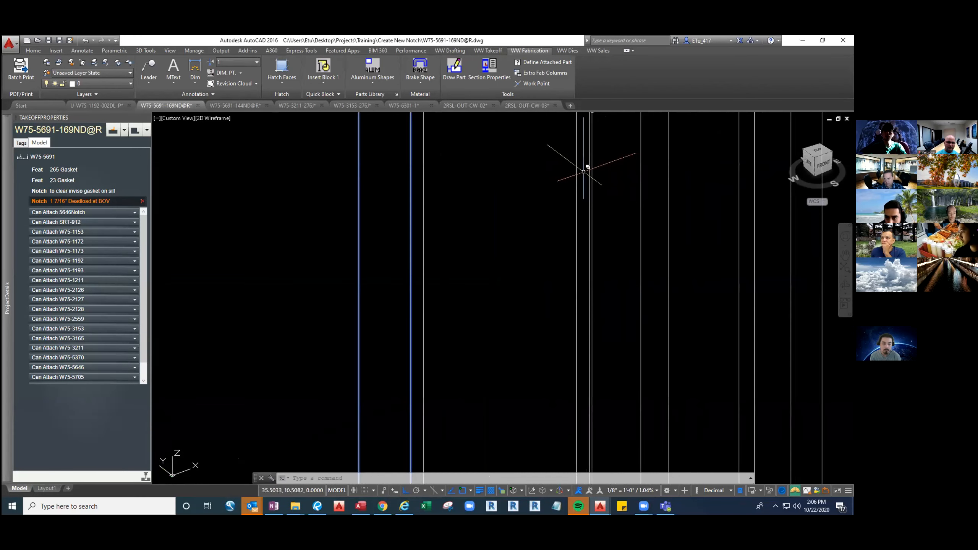
click(584, 172)
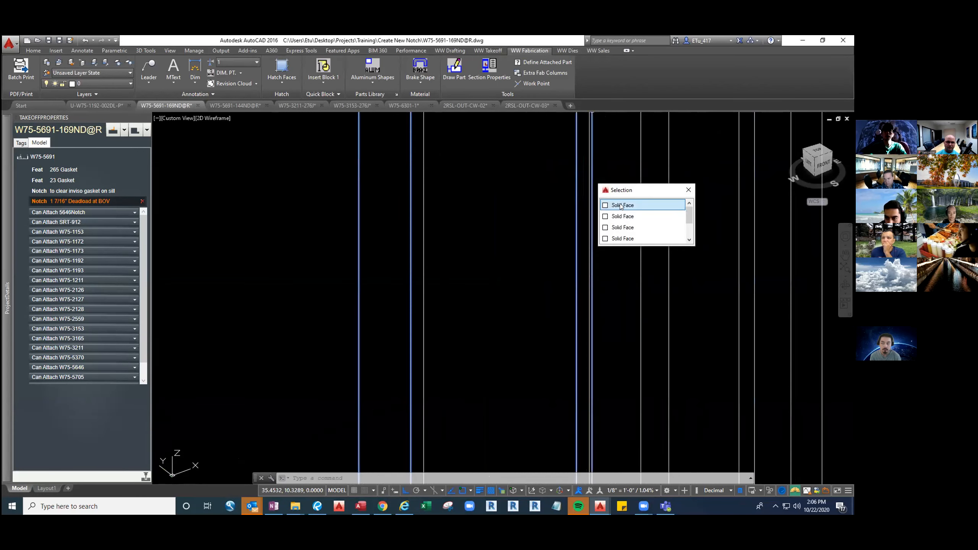
click(631, 204)
scroll(605, 263, down, 5)
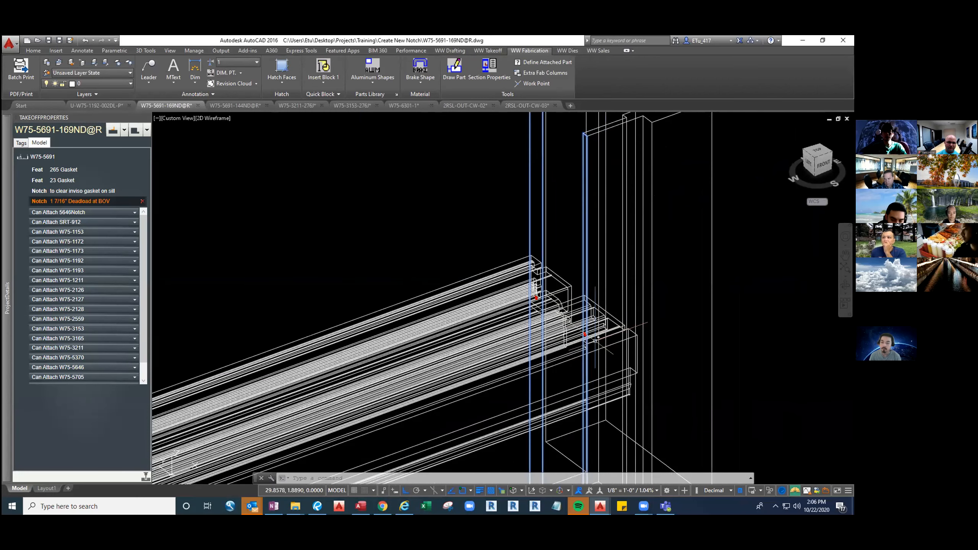
scroll(595, 341, up, 2)
click(578, 330)
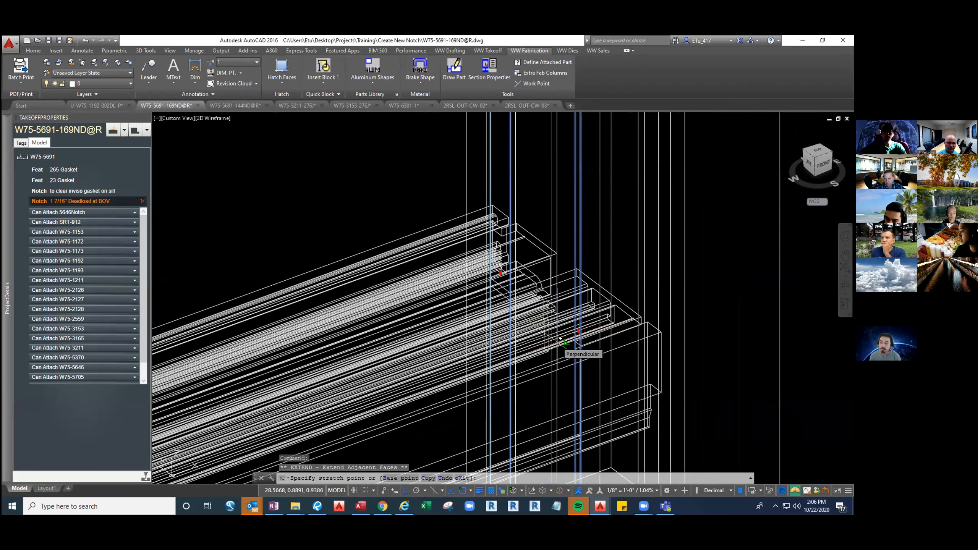
text(.25)
key(Return)
key(Escape)
key(Escape)
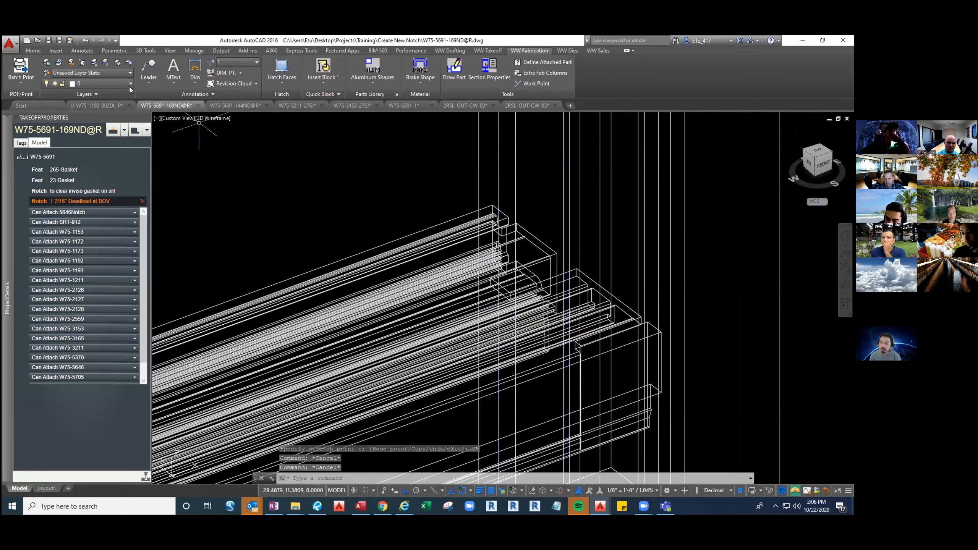
In the top view, notch the end of the W75-5691 extrusion with the modified deadload solid and add the notch to the fab template
click(144, 49)
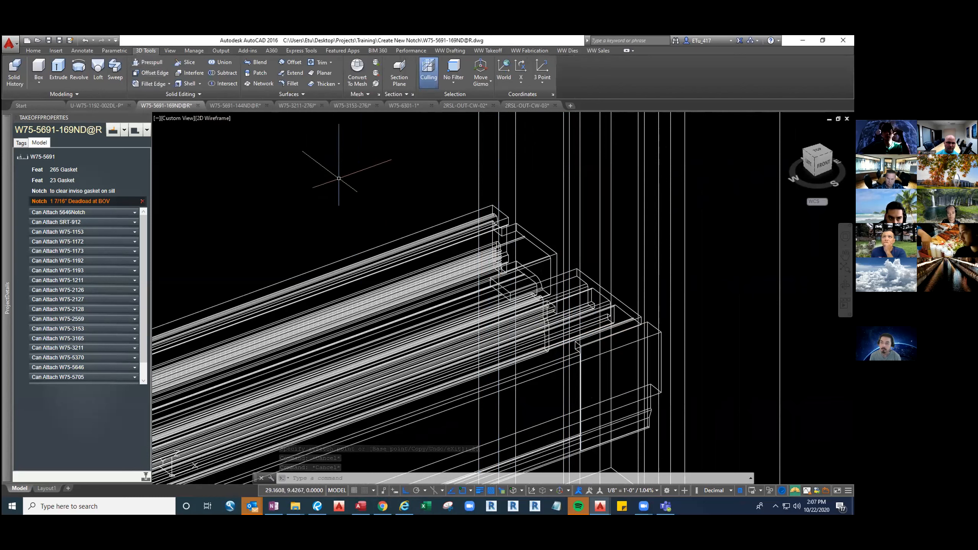
key(Escape)
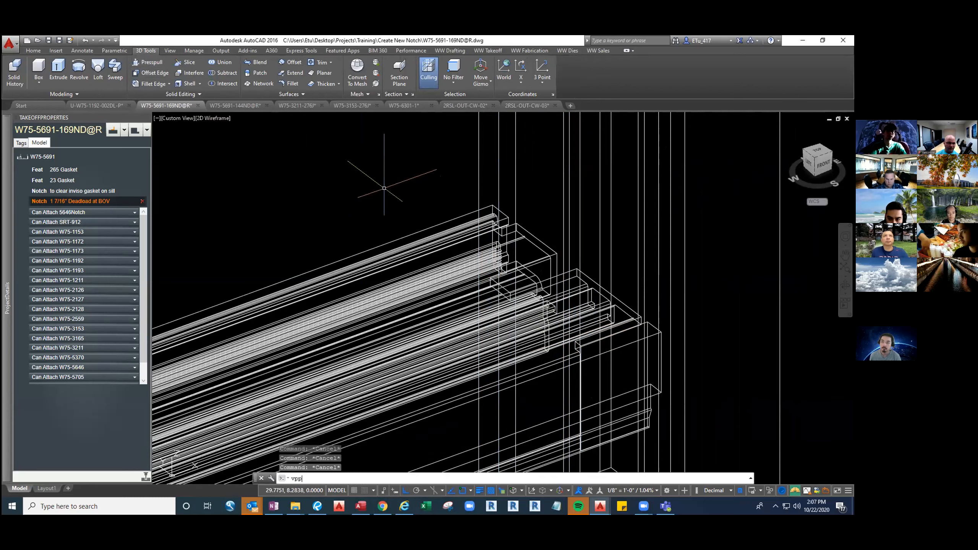
text(vpp)
key(Return)
middle_drag(575, 266, 341, 266)
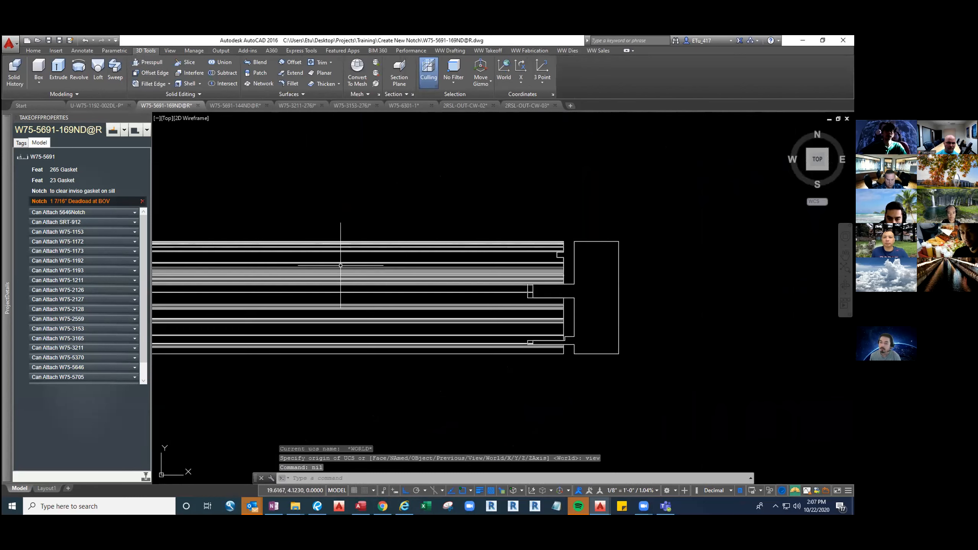
click(136, 131)
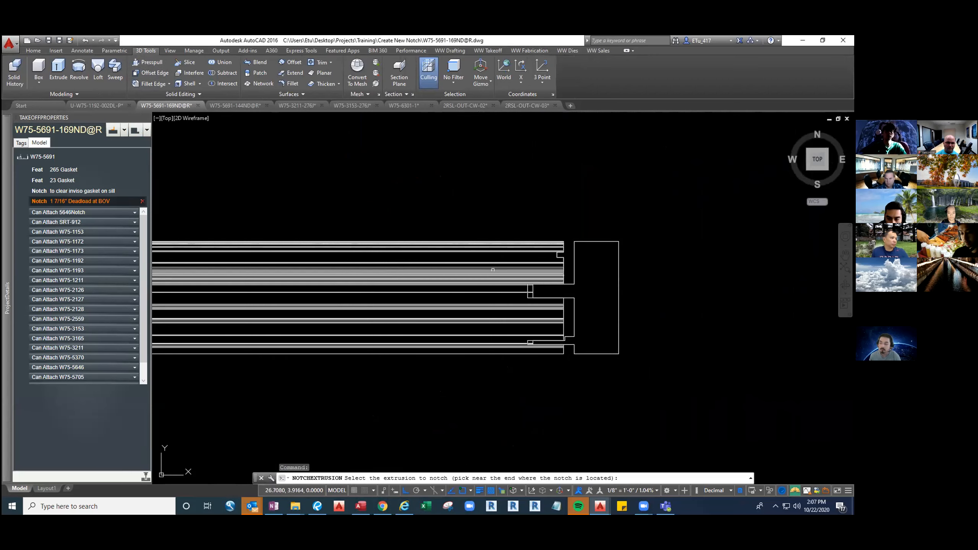
click(493, 270)
click(676, 328)
click(595, 292)
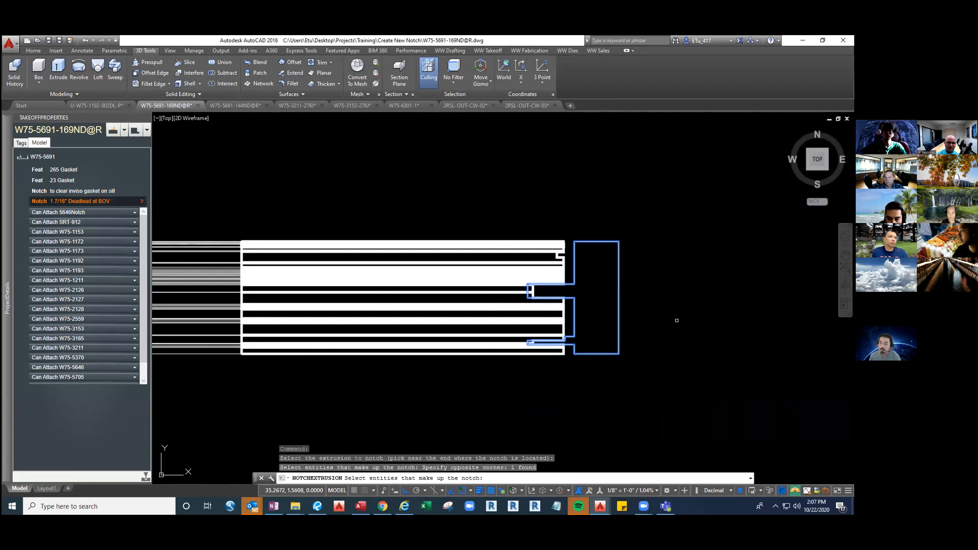
key(Return)
key(Return)
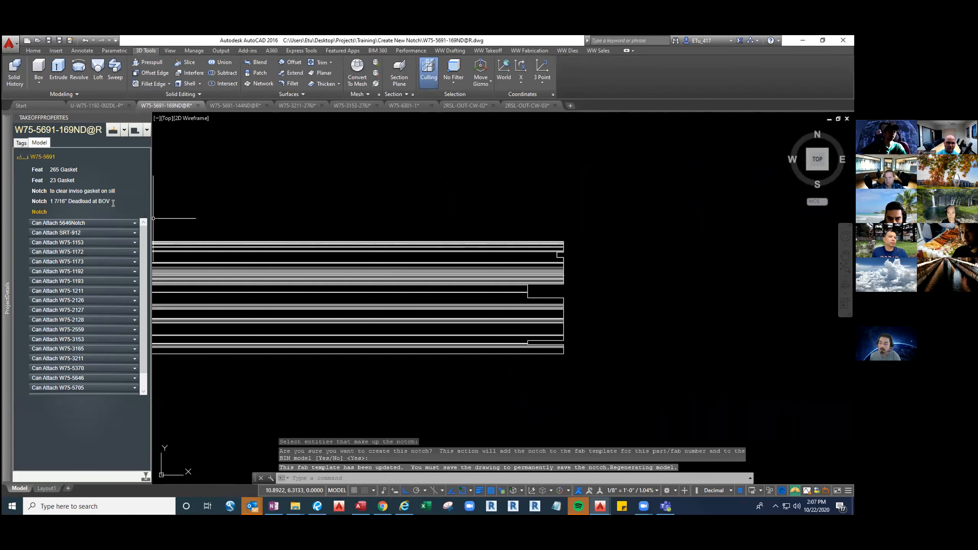
Name the new notch 1 11/16" Deadload at BOV and compare its outline with the 1 7/16" notch
click(84, 210)
text(1 7/16" Deadload at BOV)
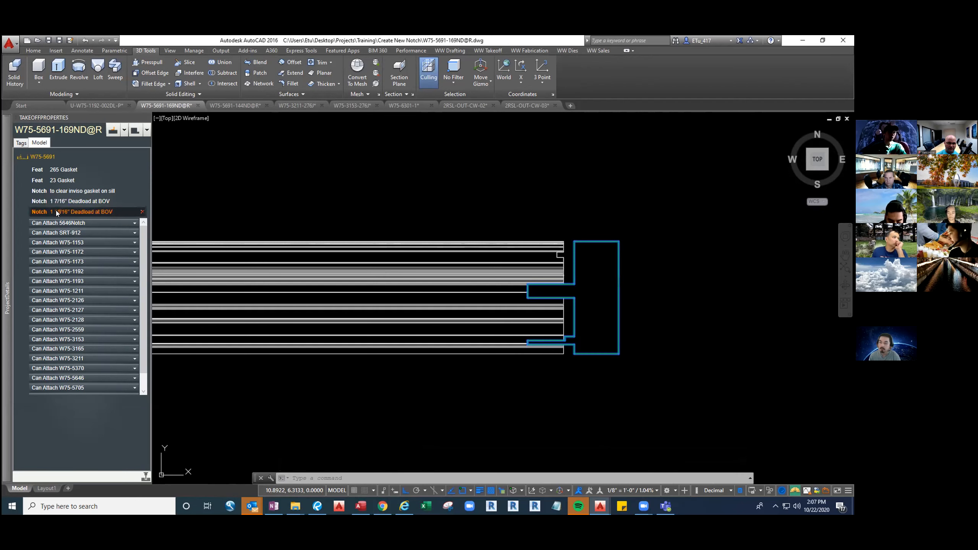
click(58, 200)
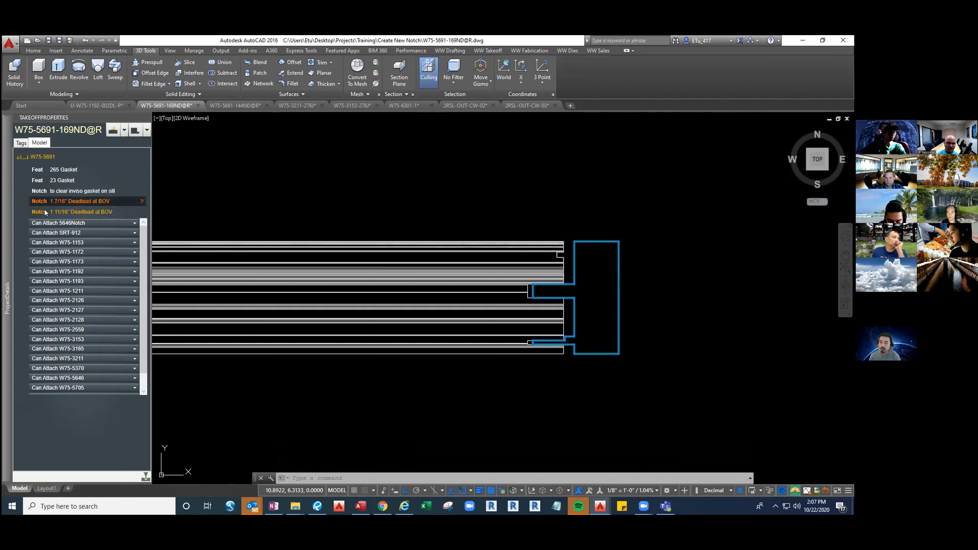
click(44, 212)
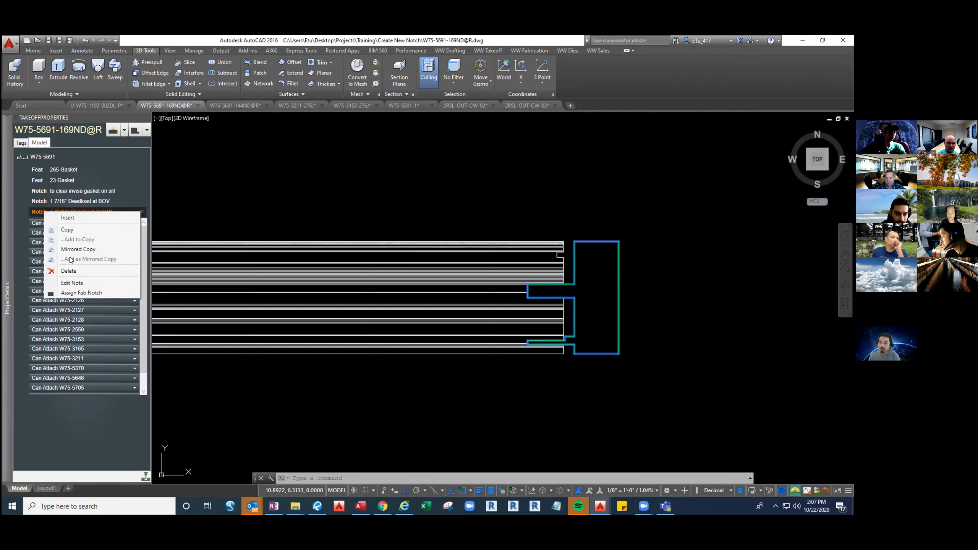
Open the note of the 1 11/16" Deadload at BOV notch for editing and explode its dimension block
click(72, 283)
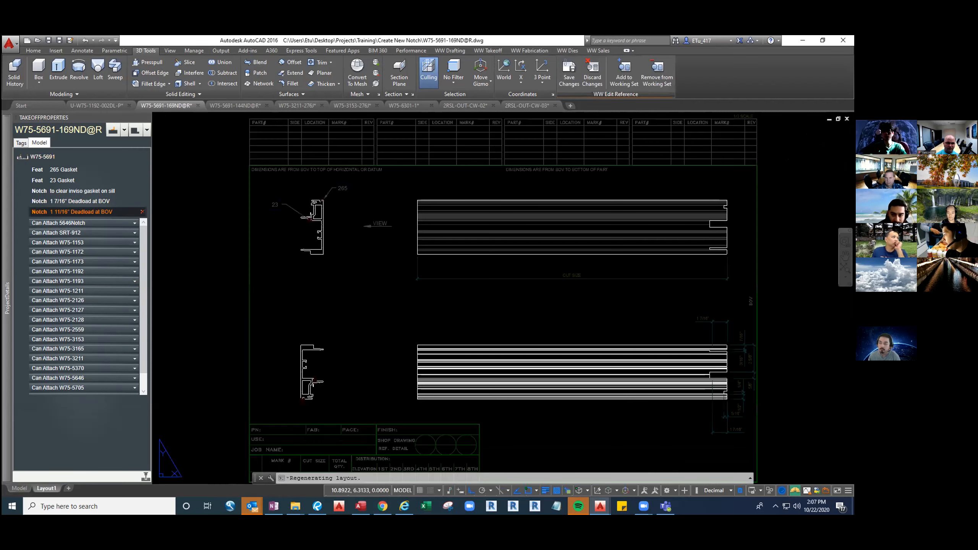
middle_drag(647, 327, 517, 284)
click(620, 337)
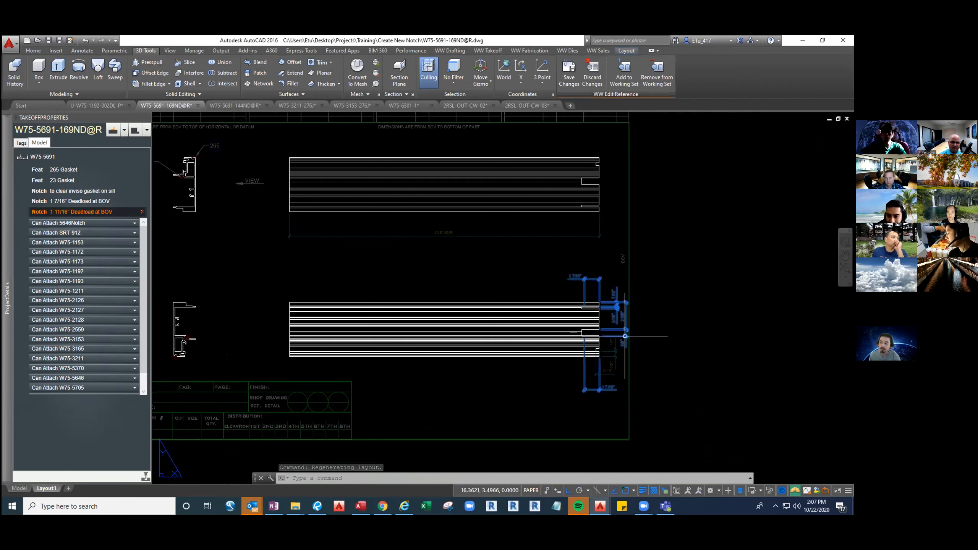
scroll(612, 338, up, 5)
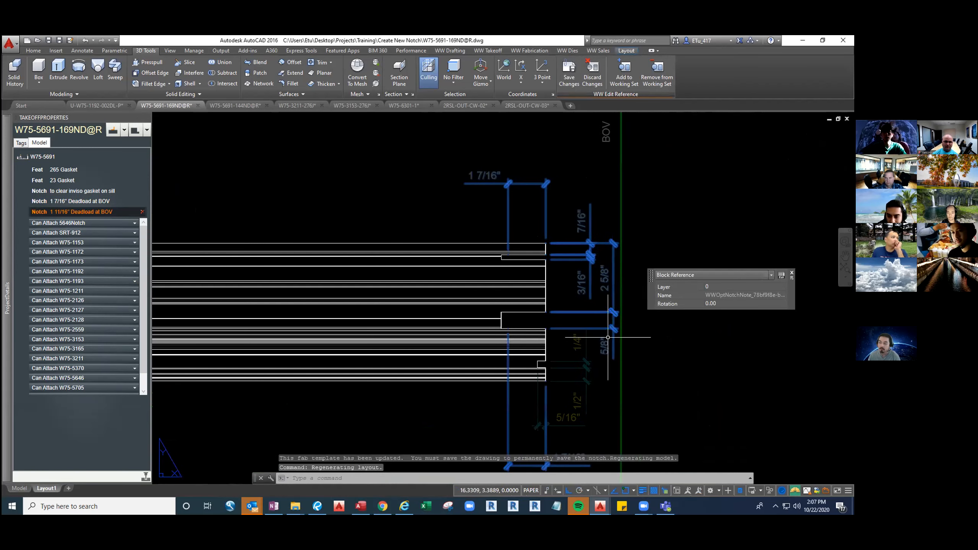
text(x)
key(Return)
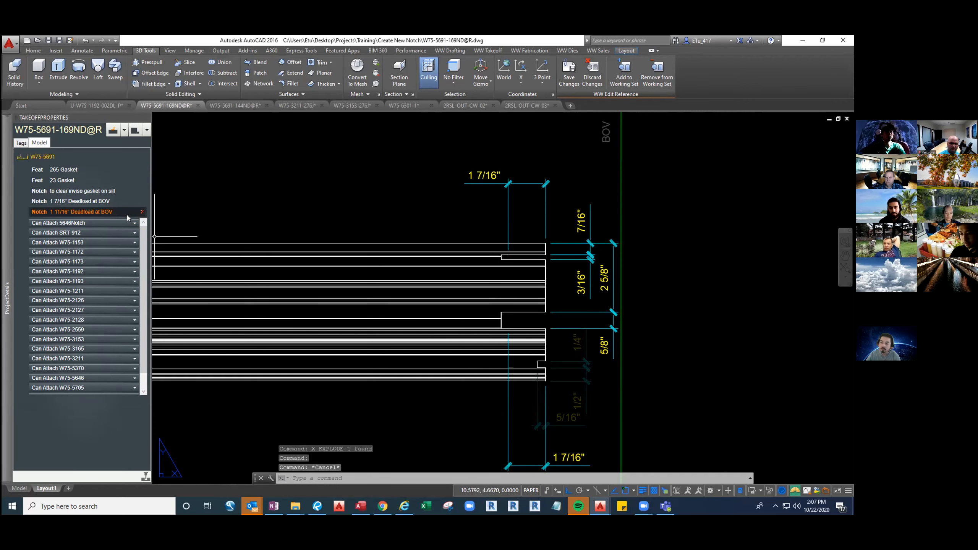
Delete the 1 7/16" Deadload at BOV notch from the model and the fab template
click(101, 199)
click(142, 201)
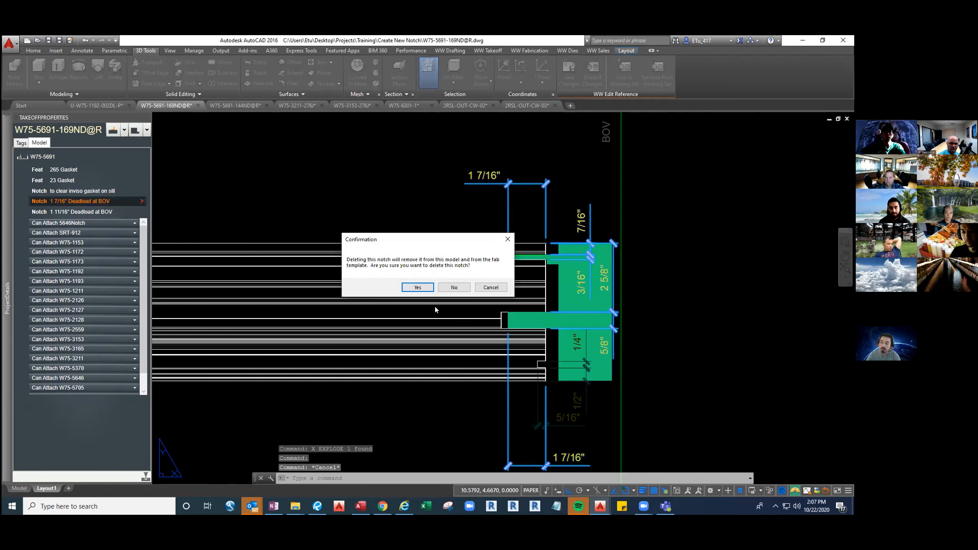
click(417, 287)
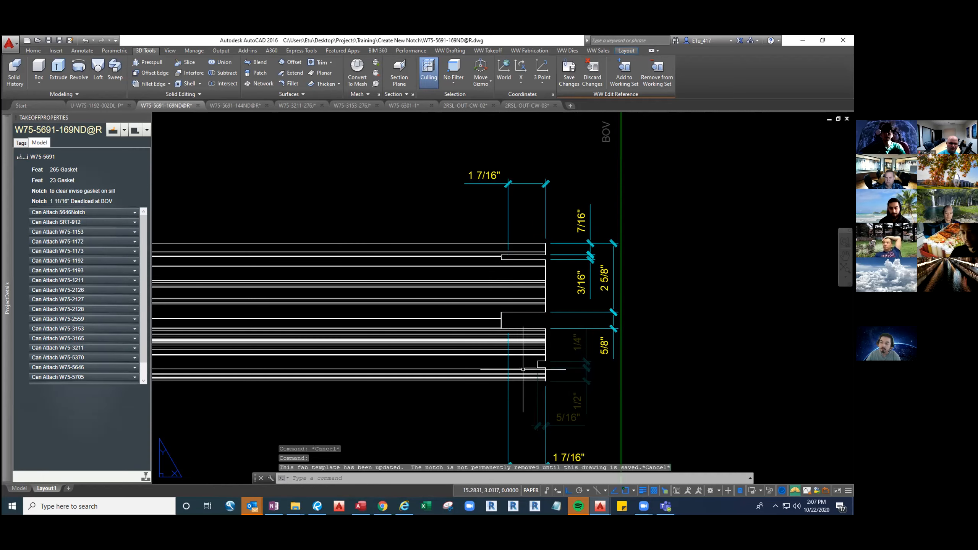
Stretch the lower 1 7/16" dimension's origin to the inner corner of the deepened wide notch
click(508, 387)
click(508, 329)
scroll(509, 327, up, 4)
scroll(492, 327, up, 3)
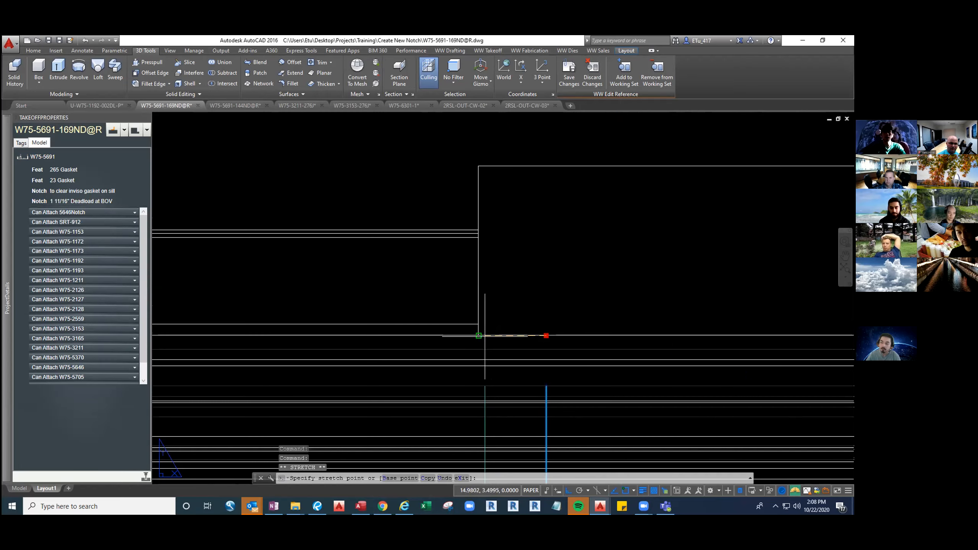
click(493, 330)
scroll(501, 340, down, 7)
Stretch the upper 1 7/16" dimension's origin to the inner corner of the deepened narrow notch
click(516, 165)
click(489, 157)
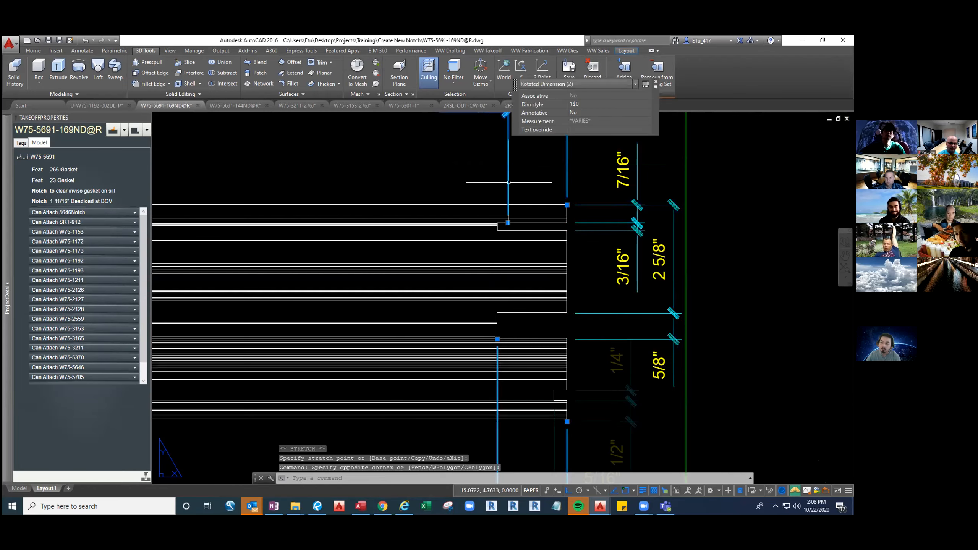
click(507, 222)
scroll(502, 222, up, 5)
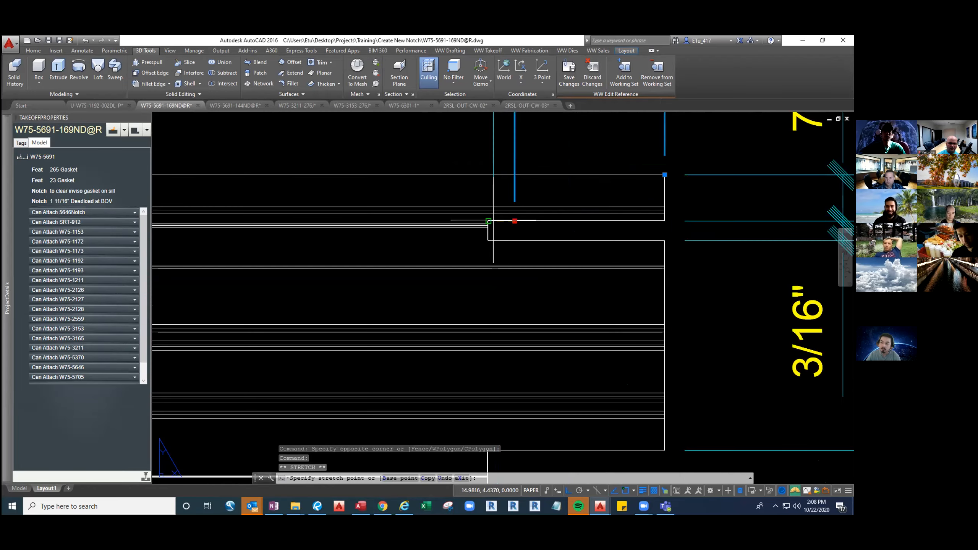
key(Escape)
key(Escape)
scroll(496, 221, down, 5)
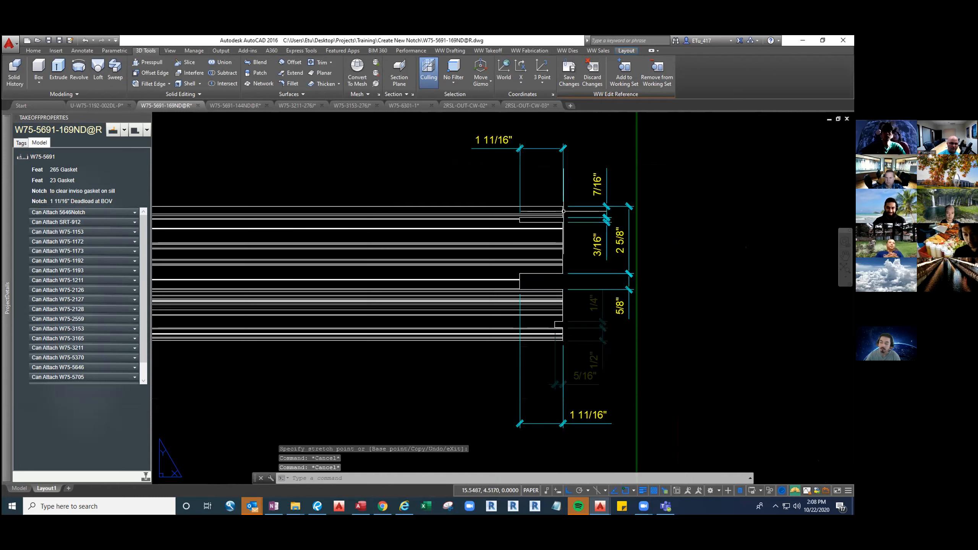
Save the changes to the notch note, zoom to the full sheet and save the drawing
click(570, 78)
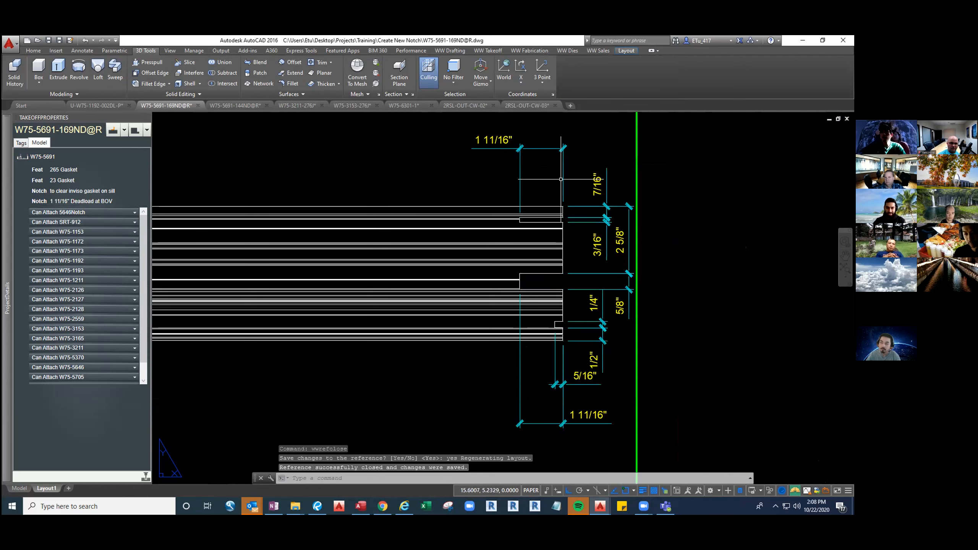
middle_click(519, 240)
middle_click(519, 239)
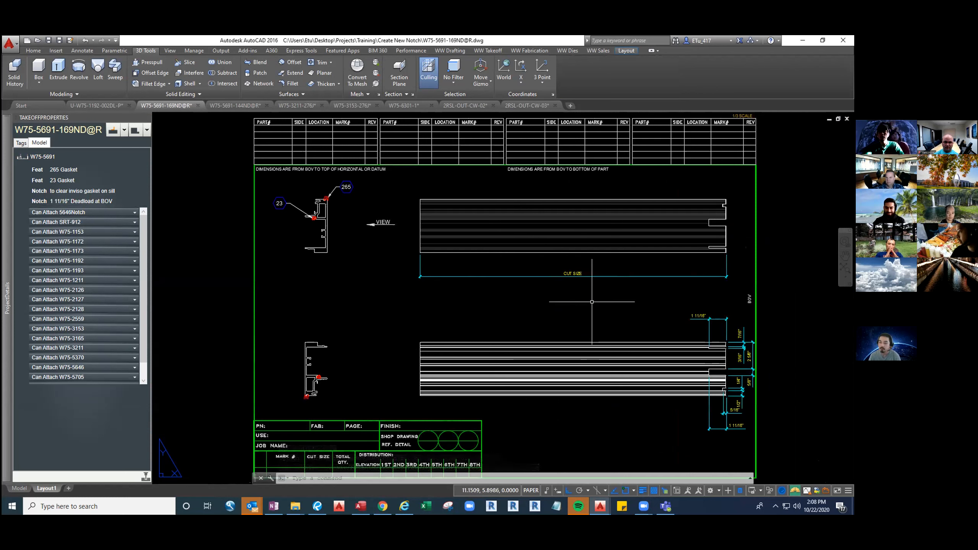
key(ctrl+s)
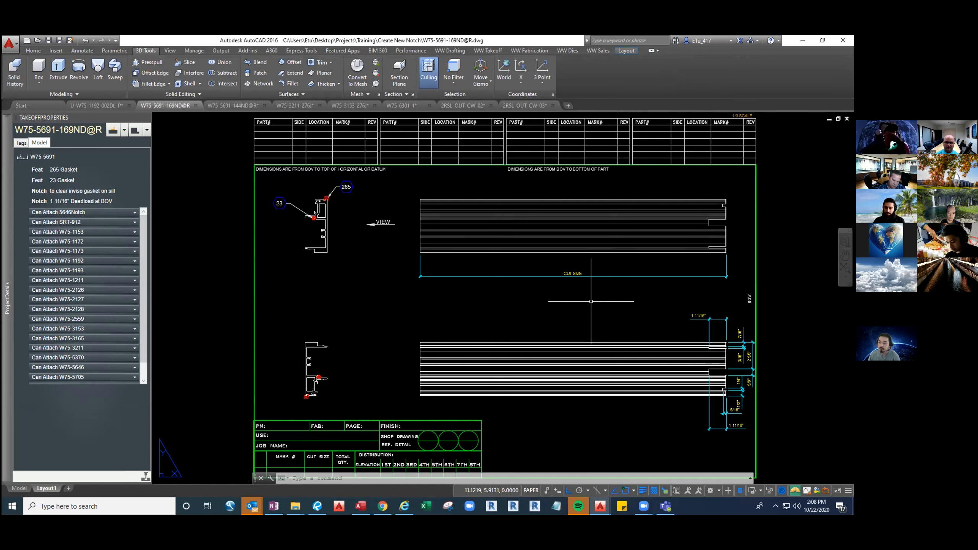
Reopen the 1 11/16" Deadload at BOV notch's note for editing and draw a horizontal line about 0.56 long between the views
right_click(89, 201)
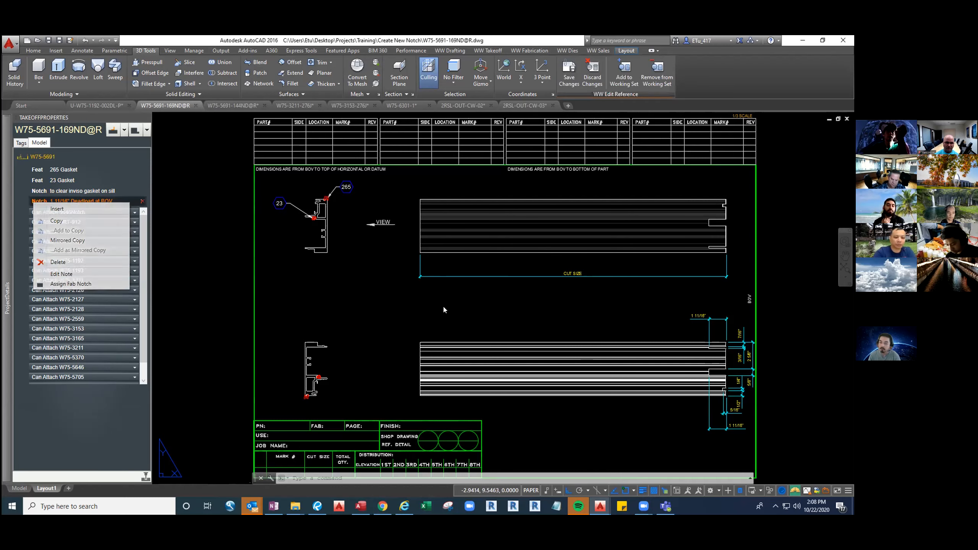
click(399, 301)
text(l)
key(space)
click(523, 311)
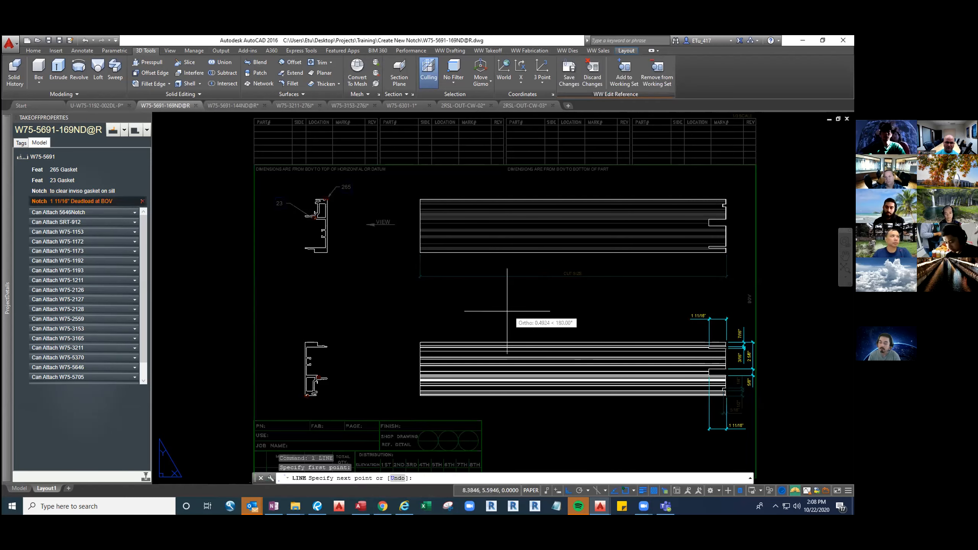
click(507, 311)
key(Escape)
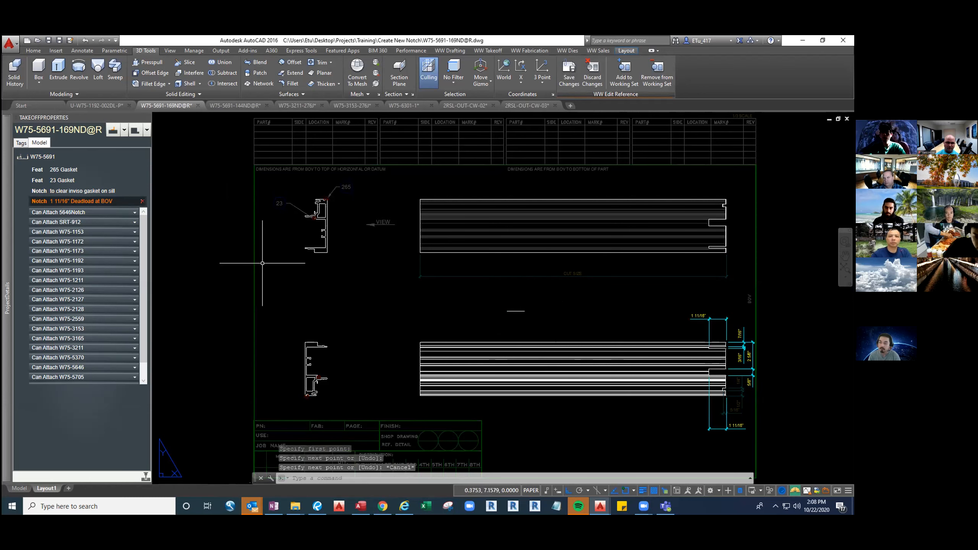
Erase the short line between the views and close the note, discarding its changes
click(502, 300)
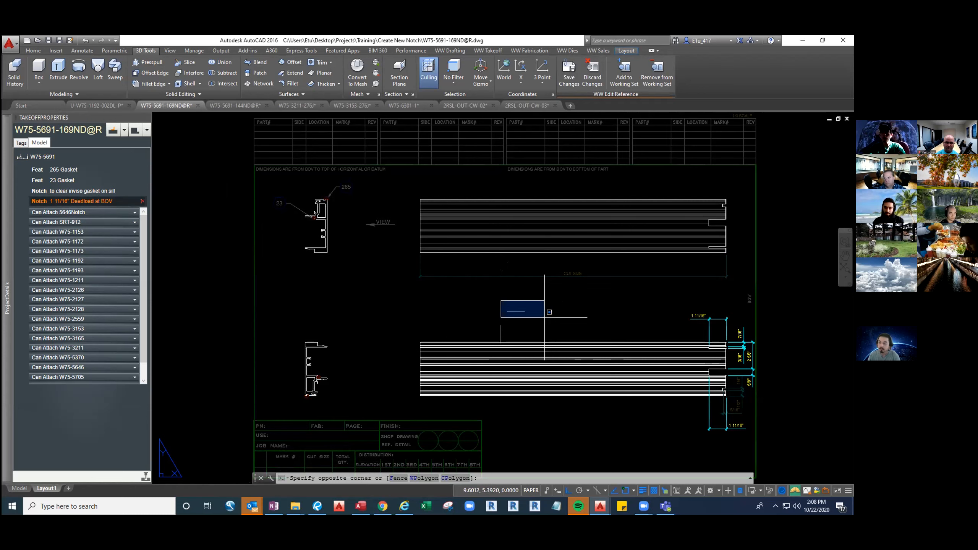
click(544, 317)
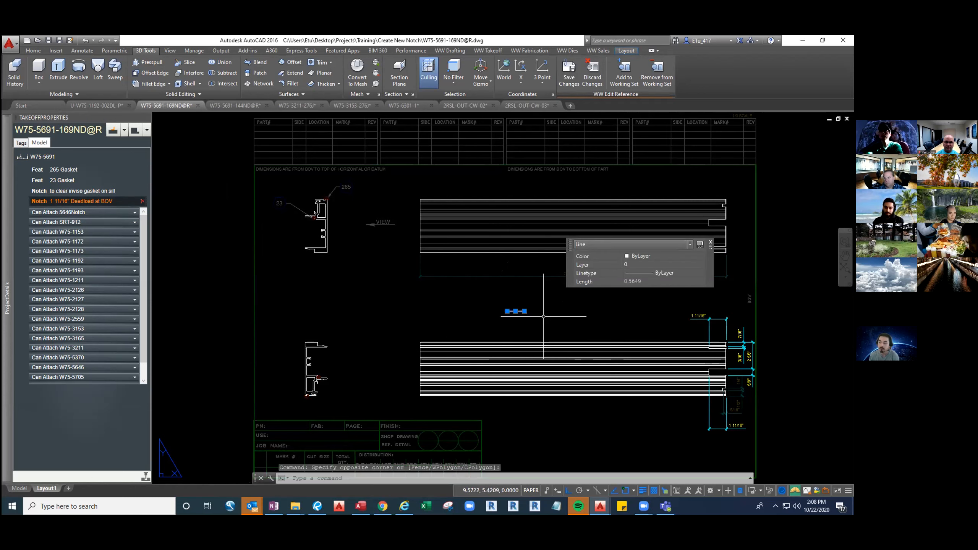
key(Delete)
key(Escape)
key(Escape)
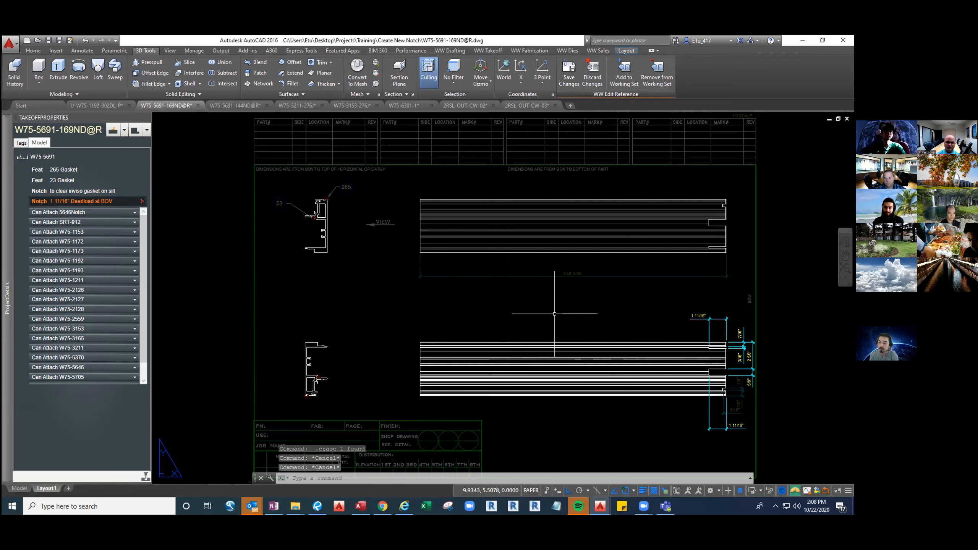
click(596, 79)
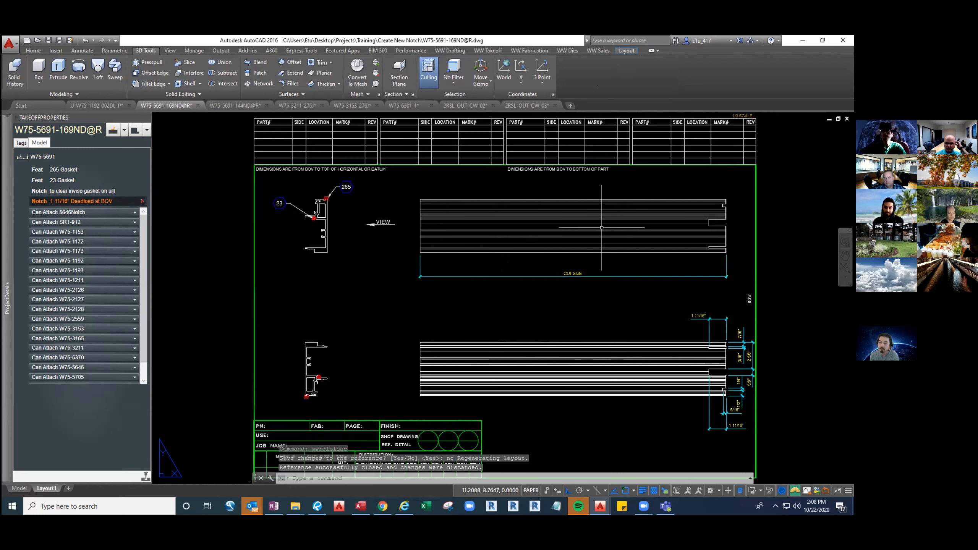
Zoom to the full sheet and save the W75-5691-169ND@R drawing again
middle_click(550, 302)
middle_click(550, 302)
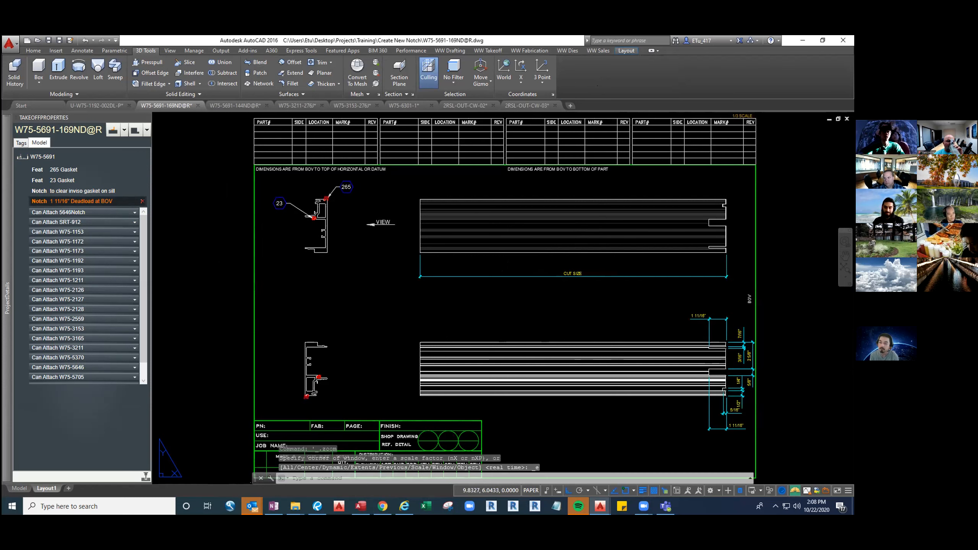
key(ctrl+s)
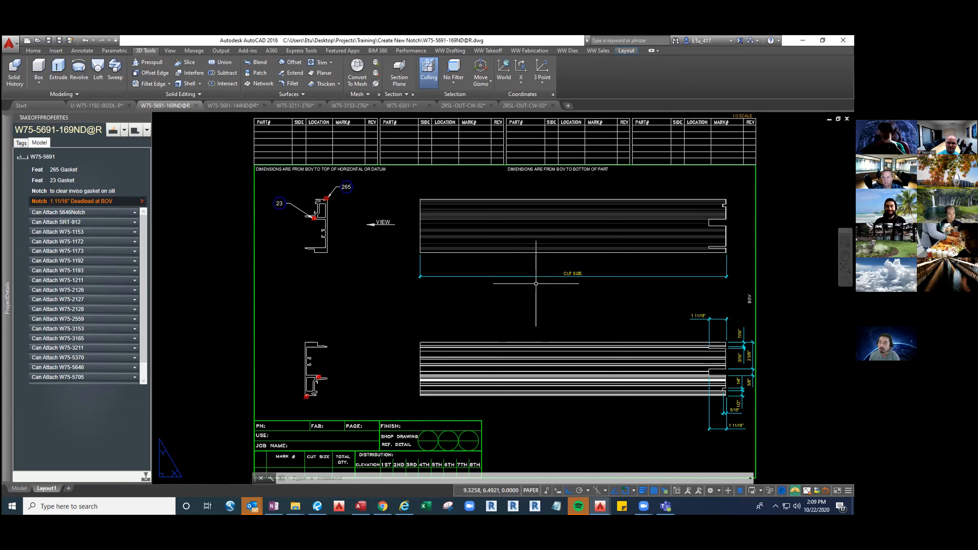
middle_click(592, 310)
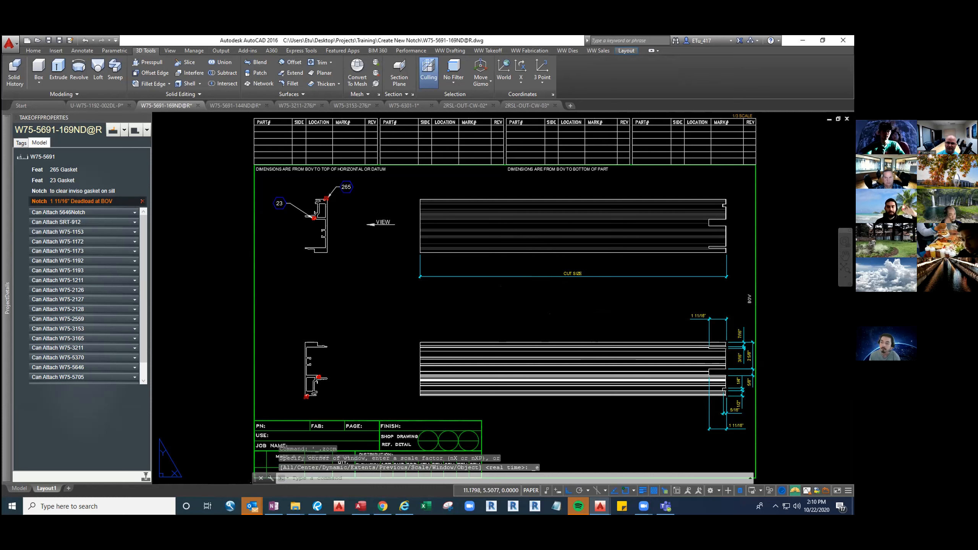
key(ctrl+s)
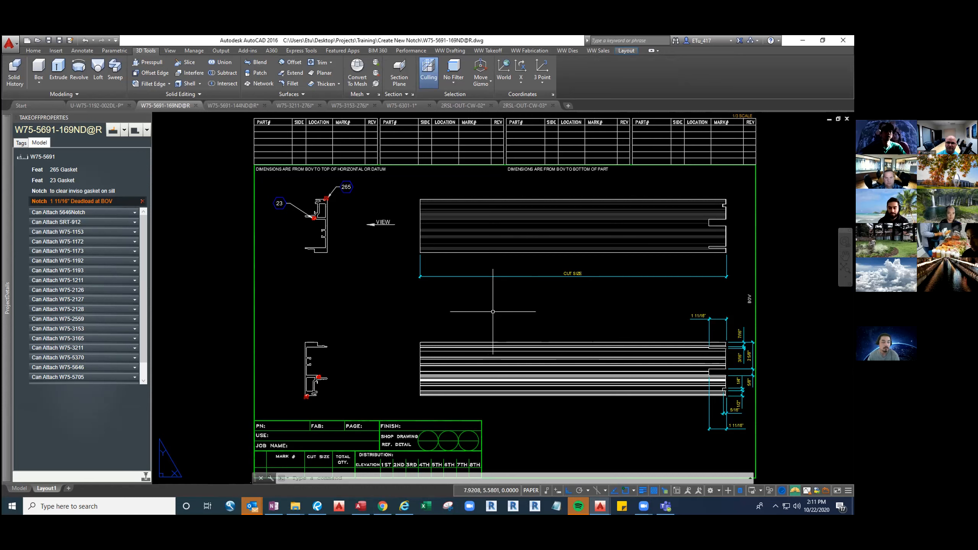
middle_click(447, 306)
middle_click(446, 306)
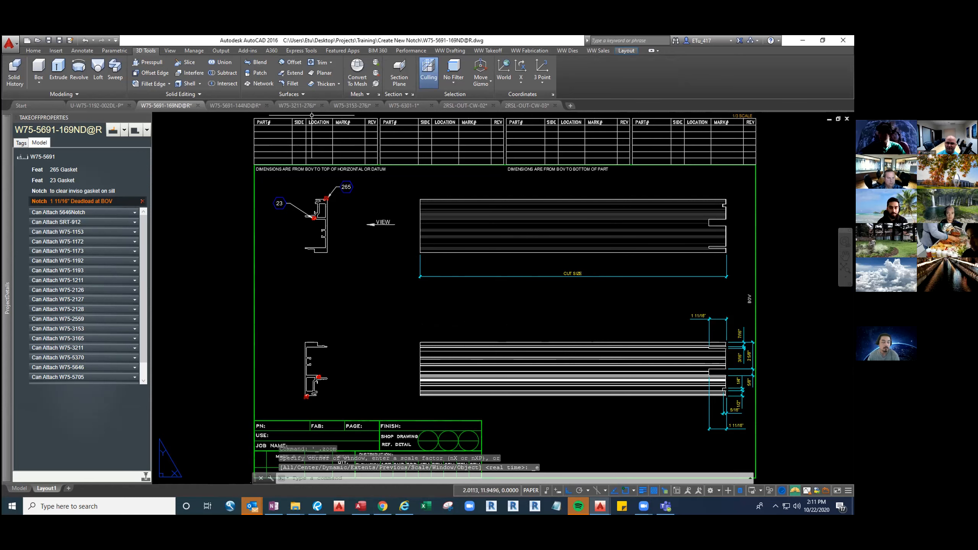
mouse_move(308, 107)
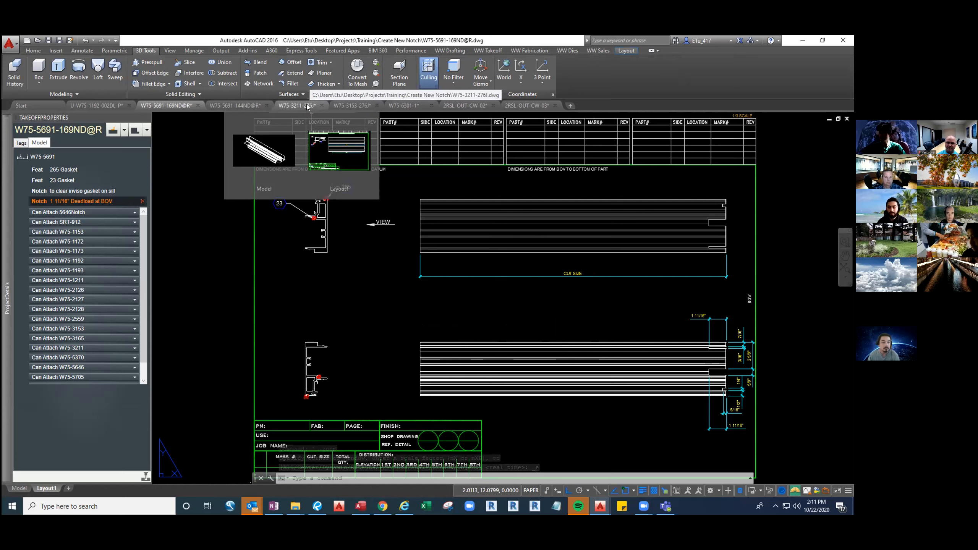
Look over the W75-3211-276J template sheet and the W75-3153-276J template in its sheet layout
click(307, 107)
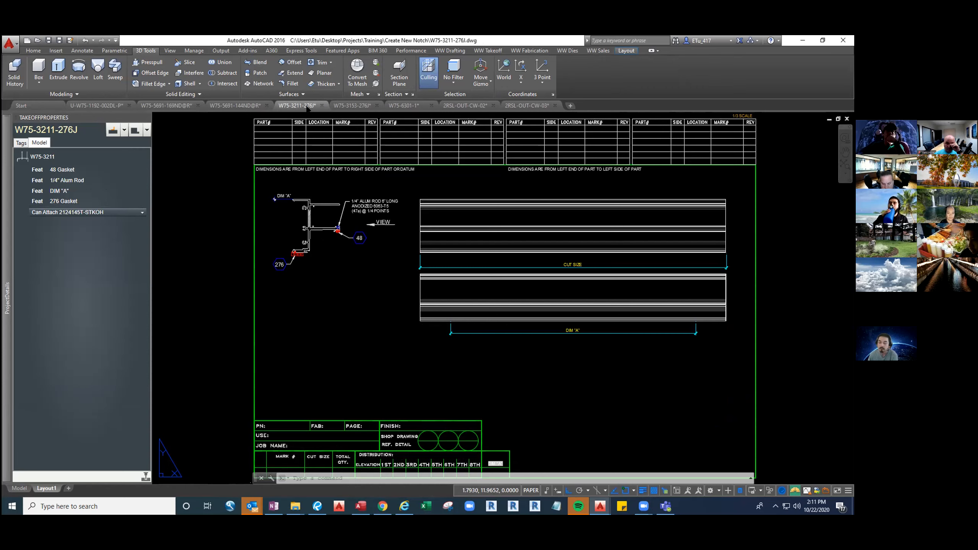
click(345, 105)
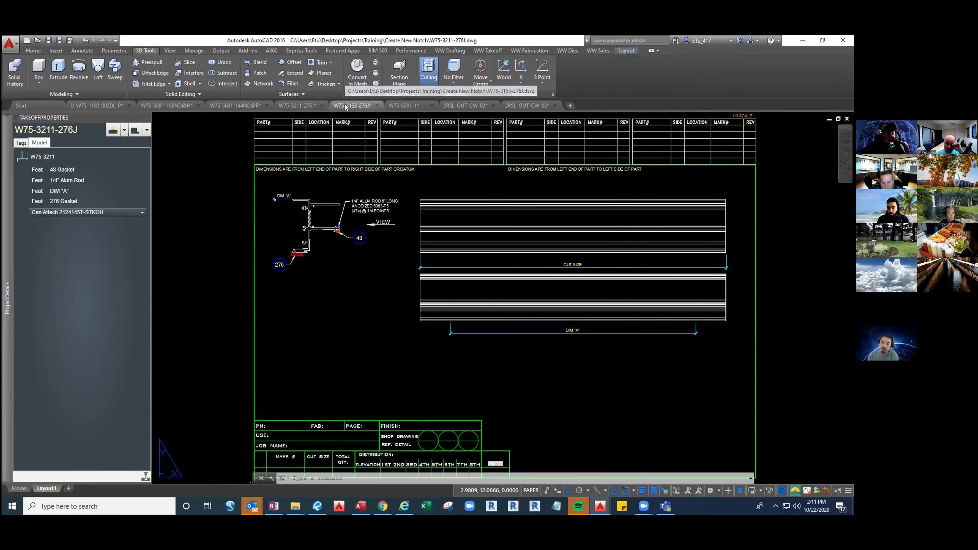
text(TM)
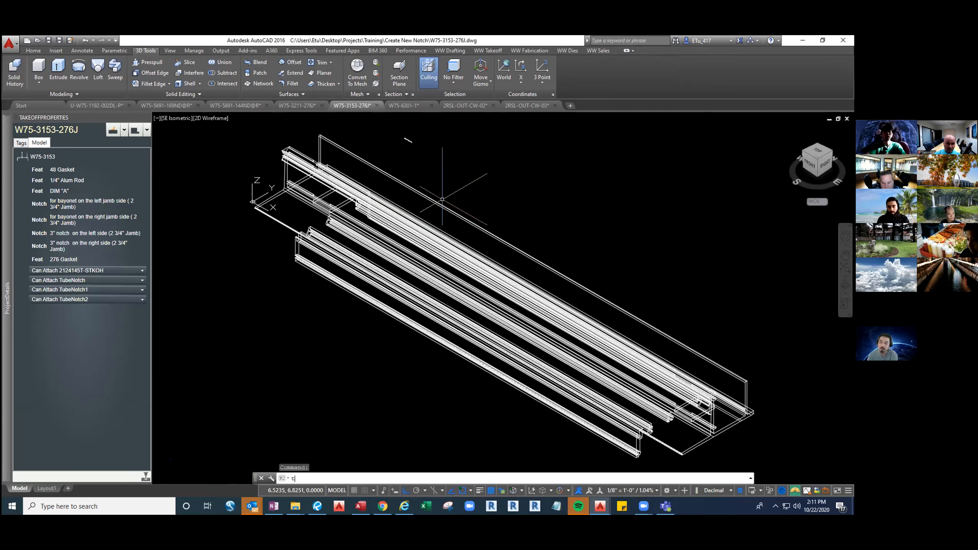
key(Return)
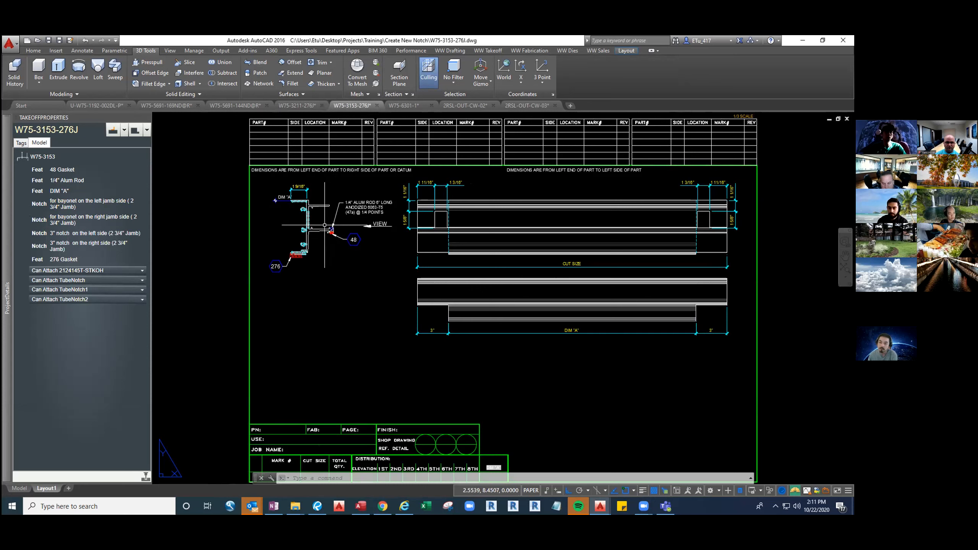
Copy the left jamb side bayonet notch of W75-3153-276J and add its left side 3" notch to the copy
click(42, 205)
right_click(40, 203)
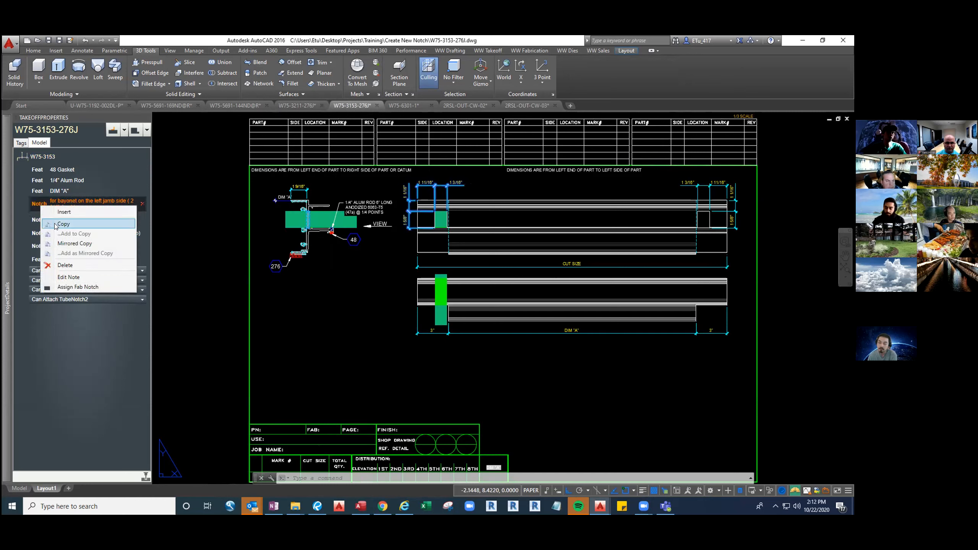
click(57, 224)
click(39, 235)
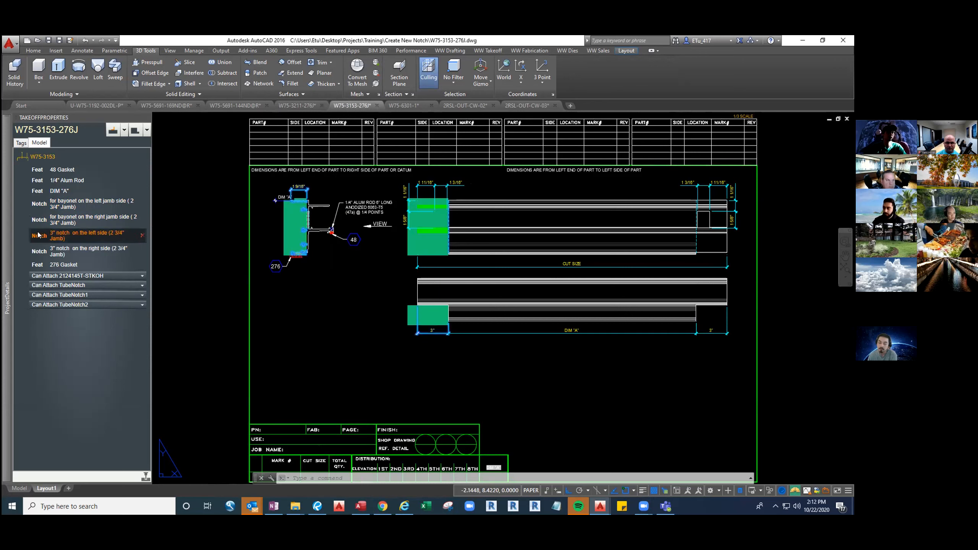
right_click(39, 235)
click(74, 262)
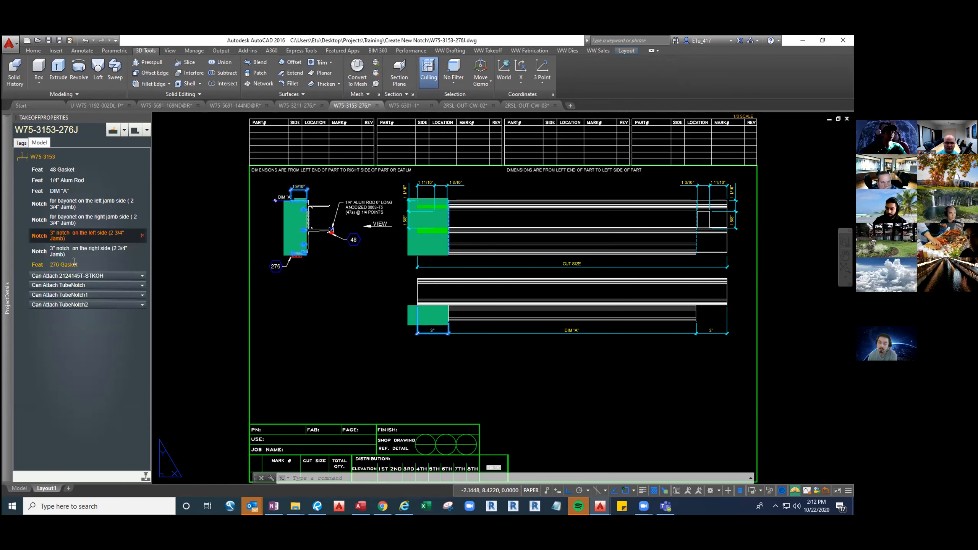
Paste the copied notches onto the W75-3211 extrusion in W75-3211-276J and refresh the part
click(296, 105)
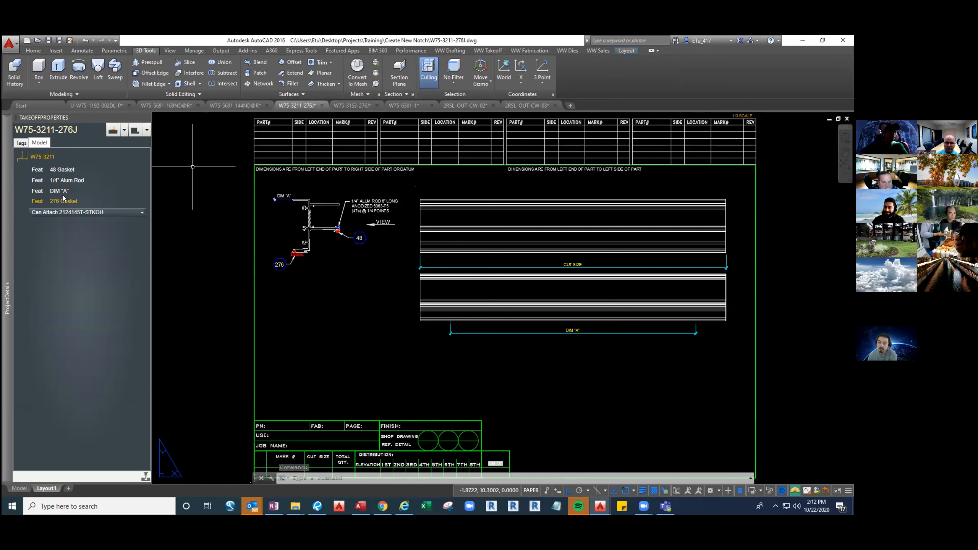
right_click(38, 159)
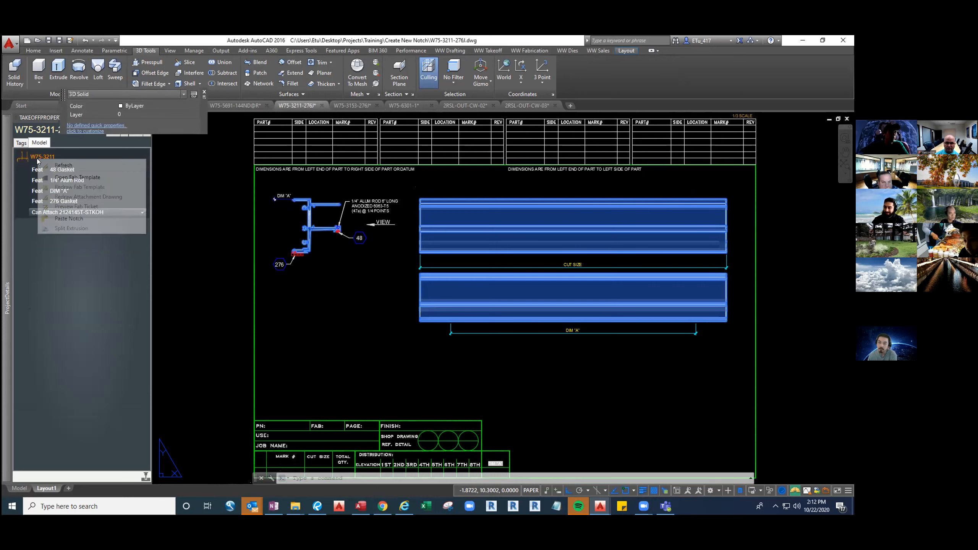
click(67, 218)
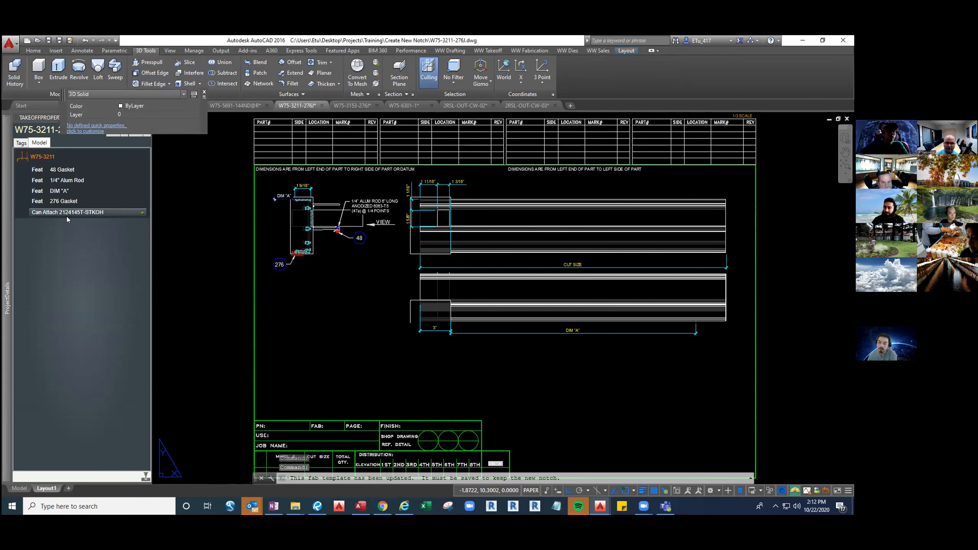
right_click(42, 155)
click(64, 159)
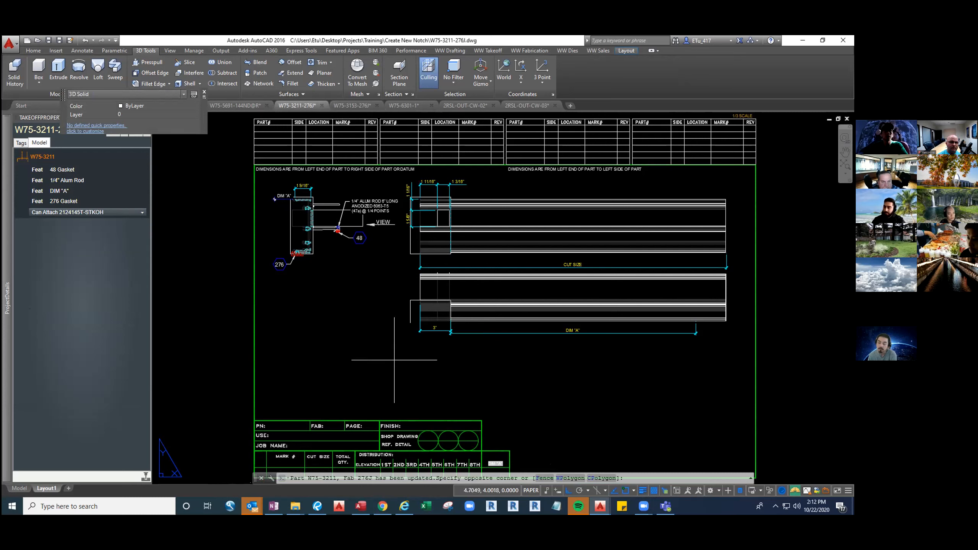
click(384, 340)
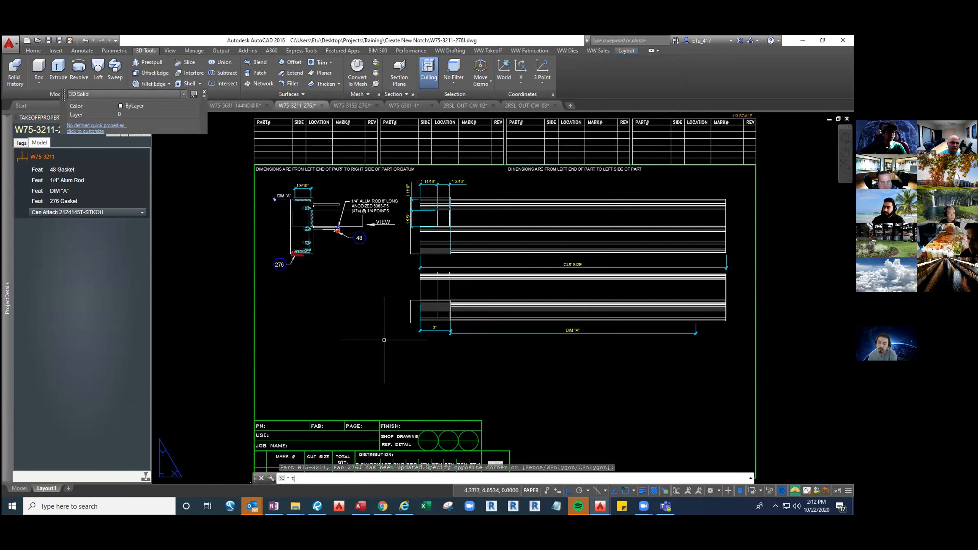
key(Escape)
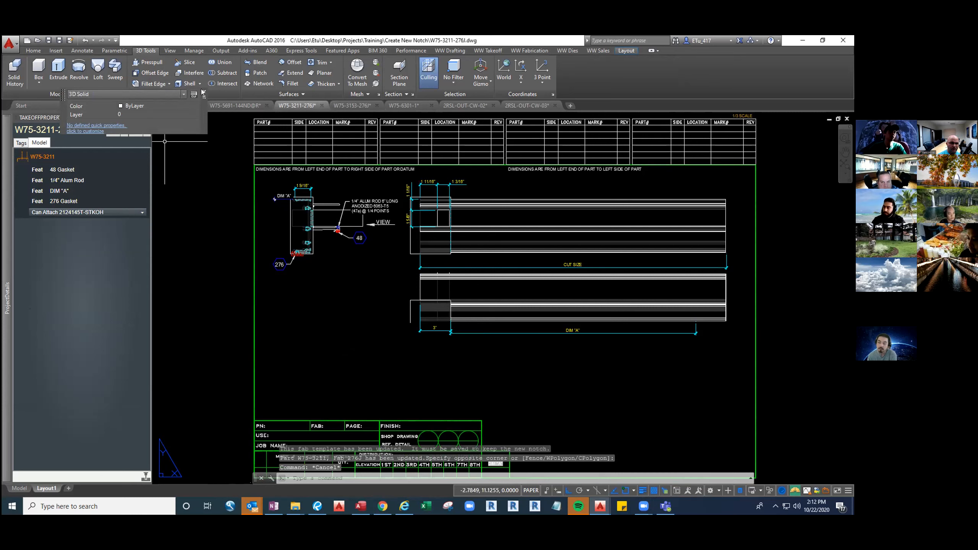
click(205, 94)
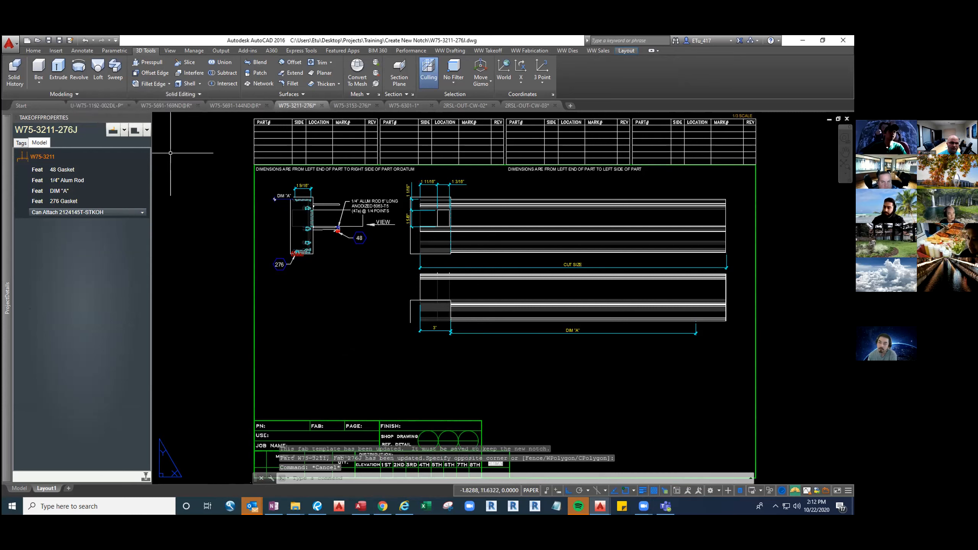
Show W75-3211-276J in model space from the right side, with the UCS aligned to the view
click(134, 130)
key(Escape)
text(TM)
key(Return)
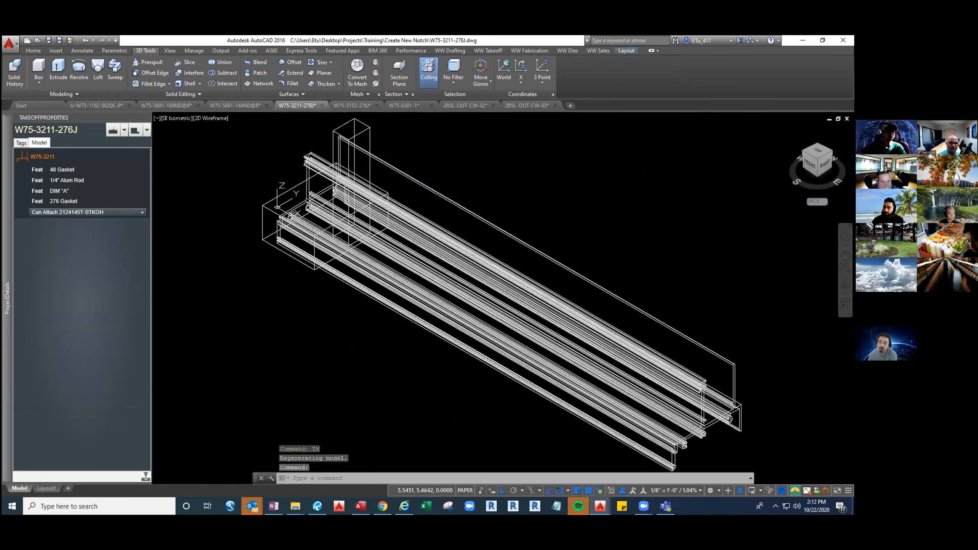
middle_drag(297, 204, 389, 248)
text(VPE)
key(Return)
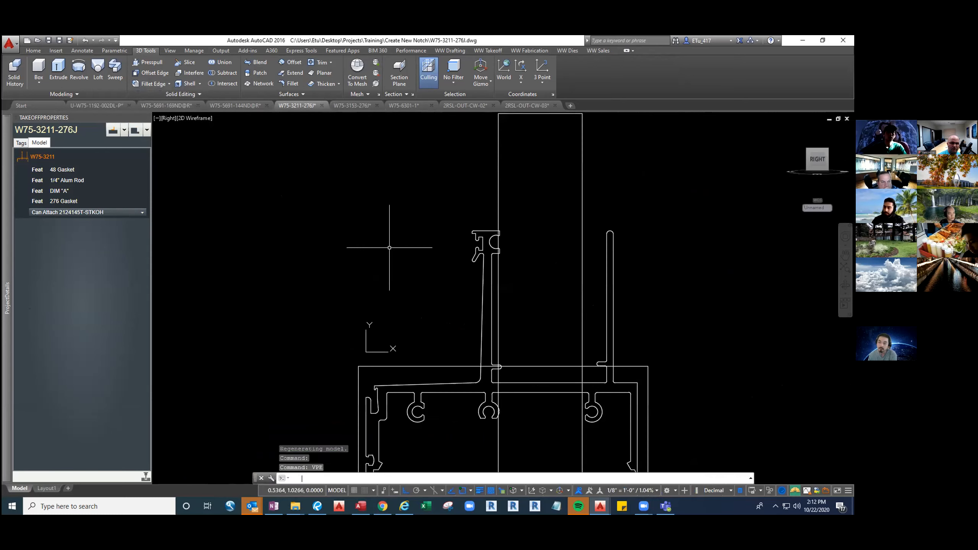
click(389, 290)
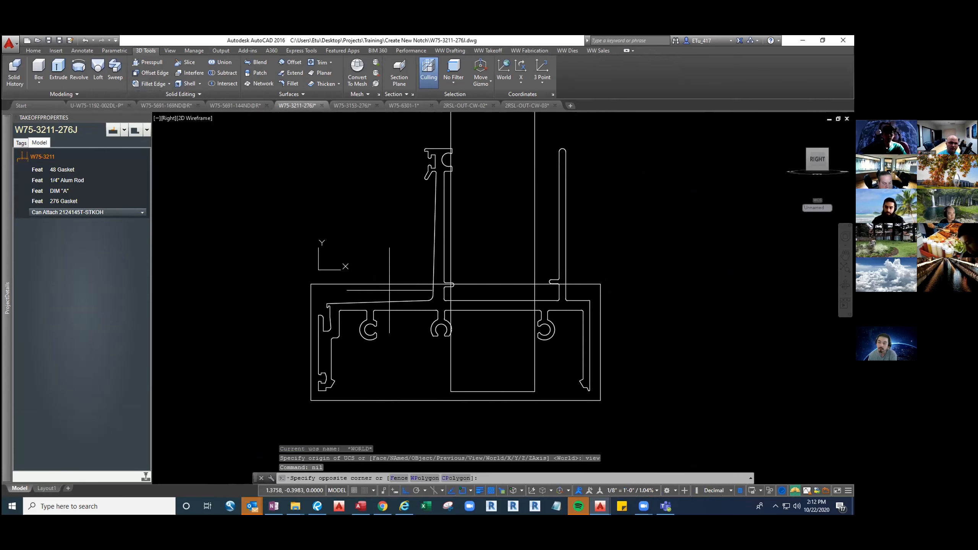
click(375, 269)
key(Escape)
key(Escape)
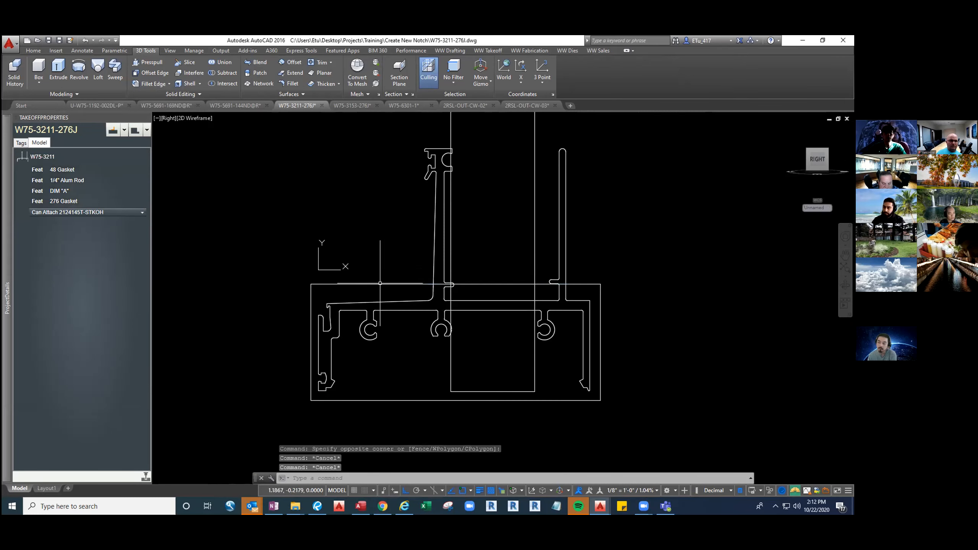
Dimension the vertical distance from the wide notch solid's top edge to the underside of the profile's horizontal web
click(386, 289)
click(374, 273)
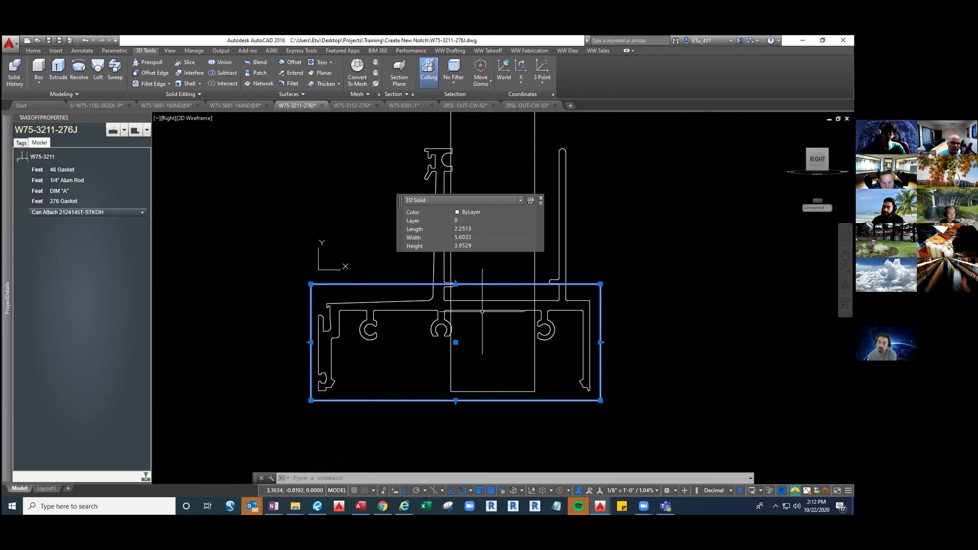
key(Escape)
text(dl)
key(Return)
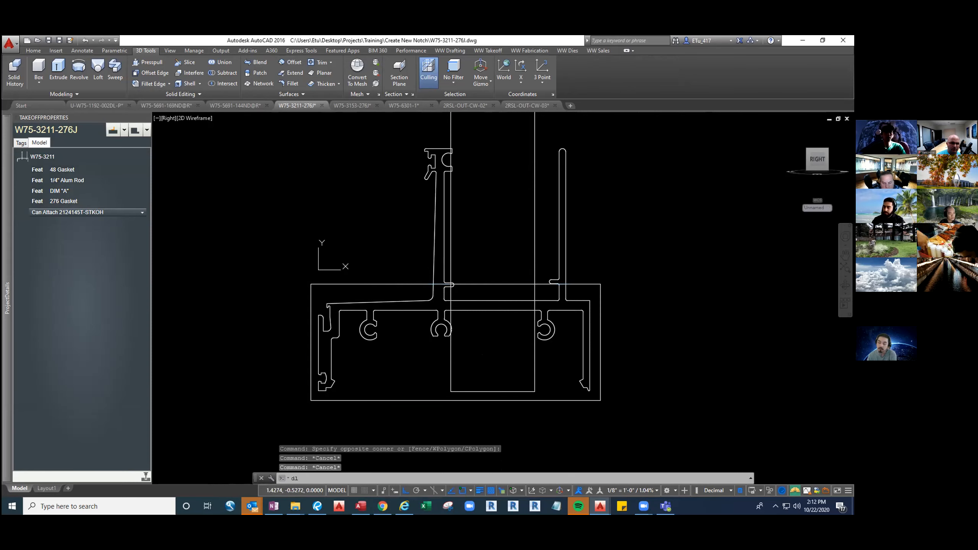
click(311, 284)
click(342, 311)
click(236, 293)
key(Escape)
Move both notch solids down 1/2" to meet the underside of the web, and erase the temporary dimension
click(475, 426)
click(441, 378)
text(m)
key(Return)
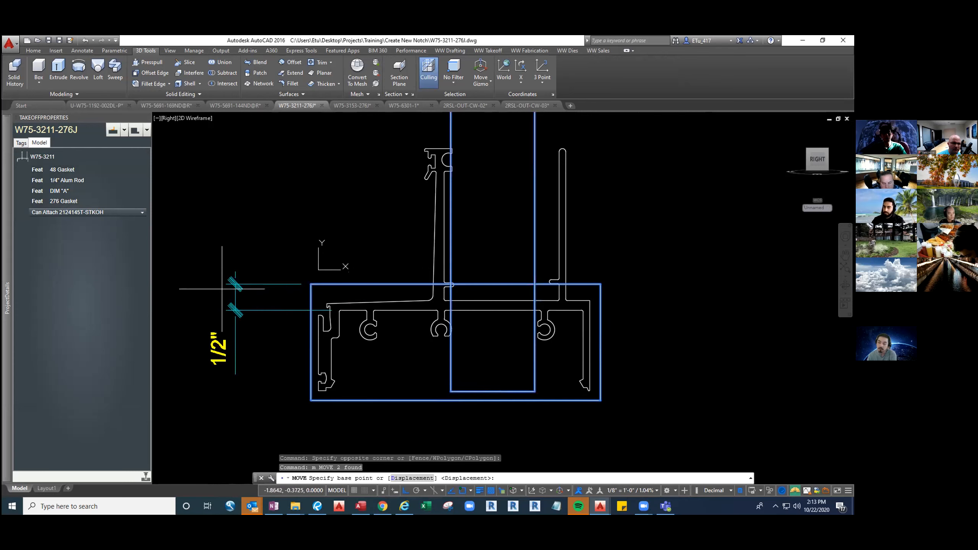
click(226, 284)
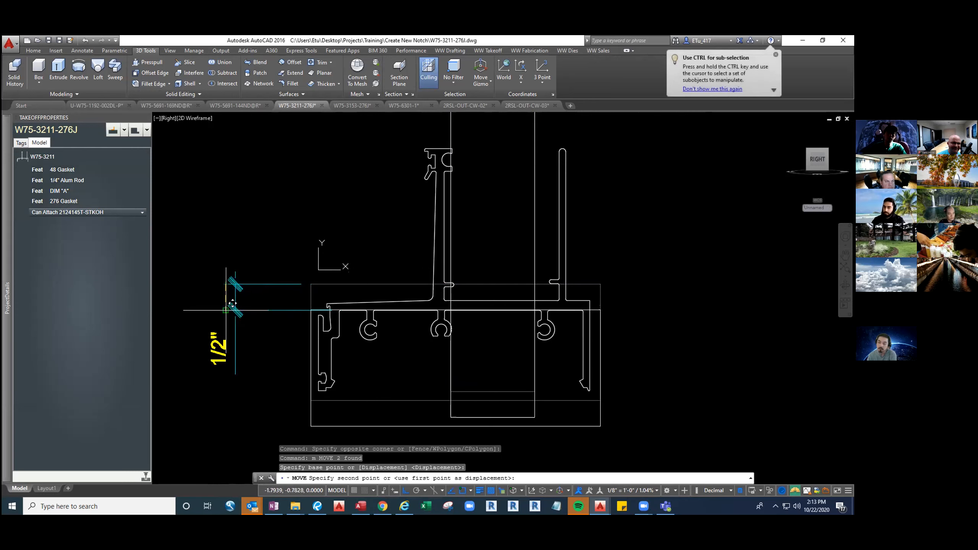
key(Escape)
key(Escape)
click(301, 383)
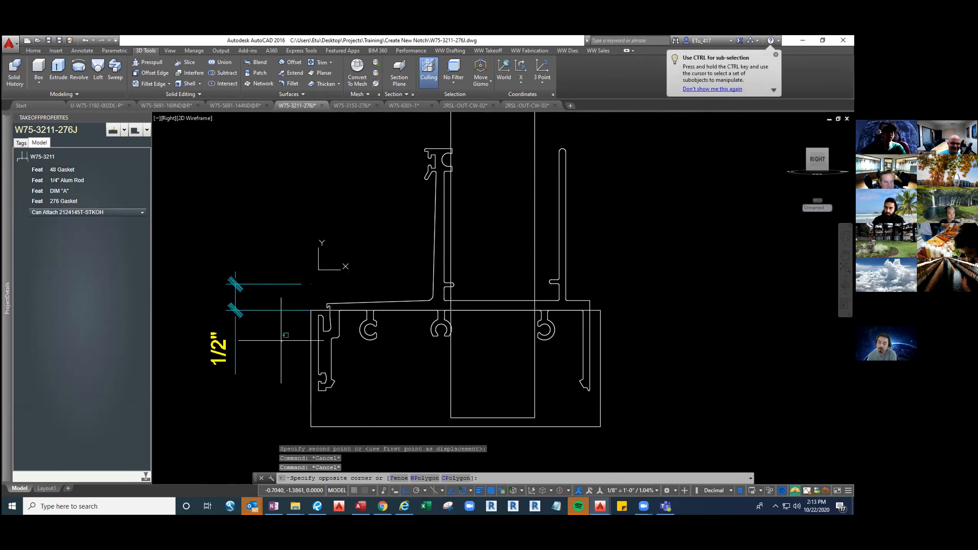
click(244, 254)
key(Delete)
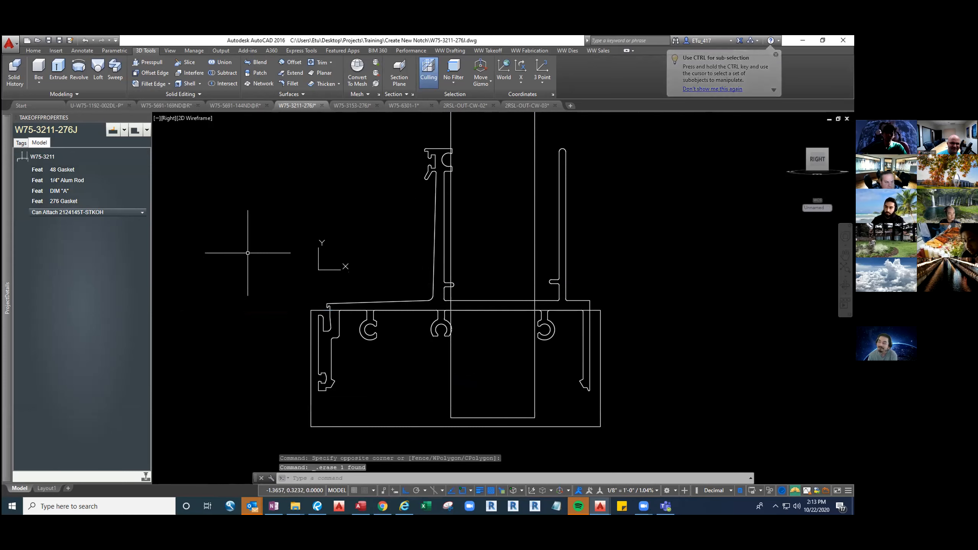
Return to the southeast isometric view and reset the UCS to World
text(se)
key(Return)
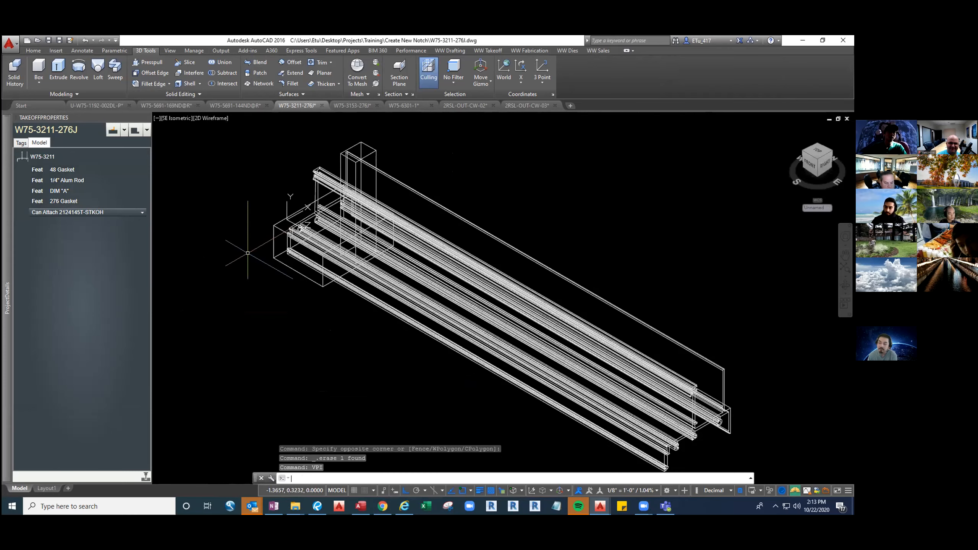
text(ucs)
key(Return)
text(w)
key(Return)
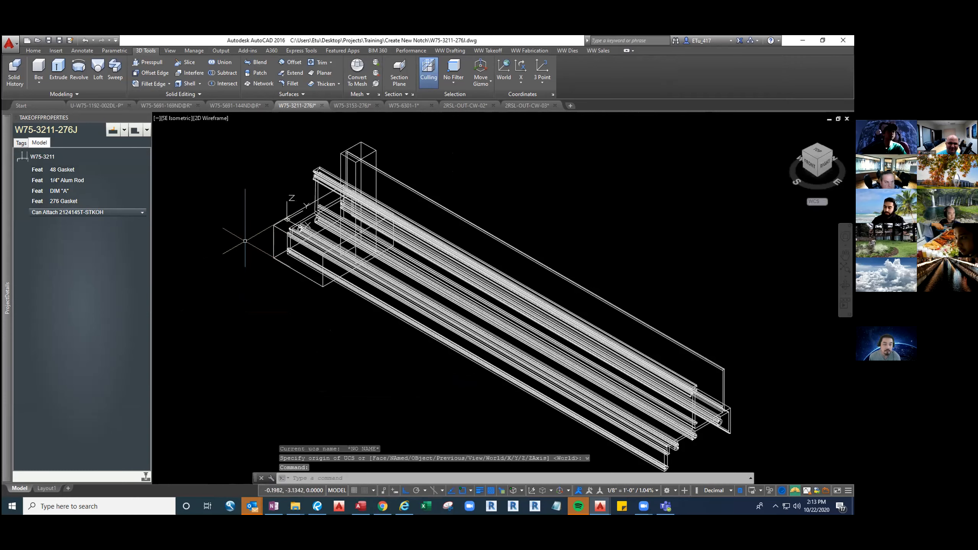
Notch the W75-3211 extrusion with the wide box solid at its left end and accept creating the notch
click(133, 132)
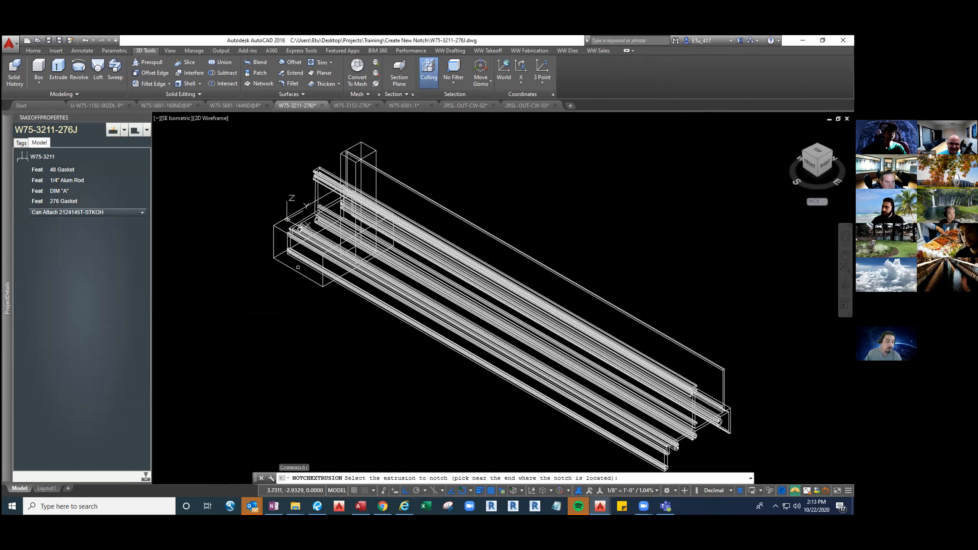
click(301, 262)
middle_drag(275, 252, 288, 295)
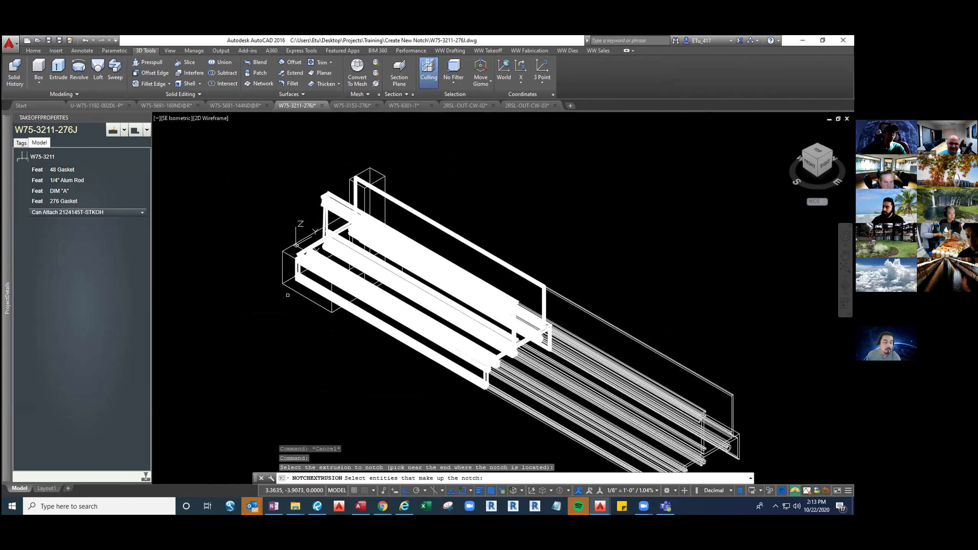
click(286, 302)
click(271, 271)
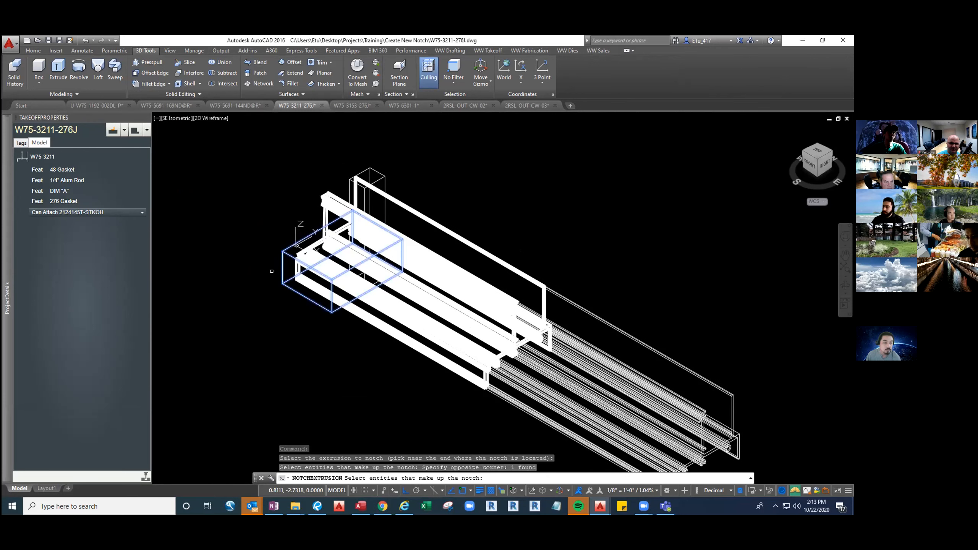
key(Return)
key(Return)
key(Escape)
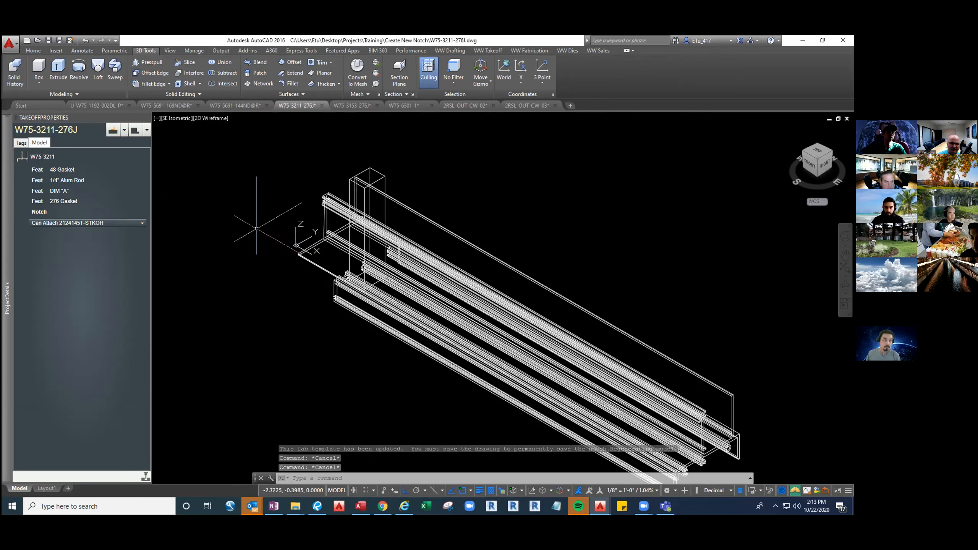
Notch the W75-3211 extrusion with the tall bayonet box solid and accept creating the notch
click(135, 131)
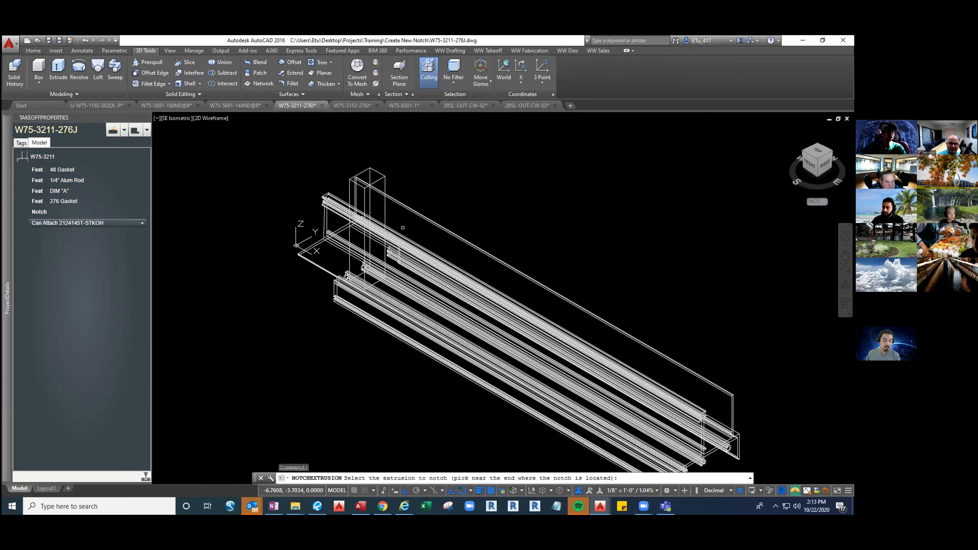
click(401, 238)
click(392, 175)
click(378, 168)
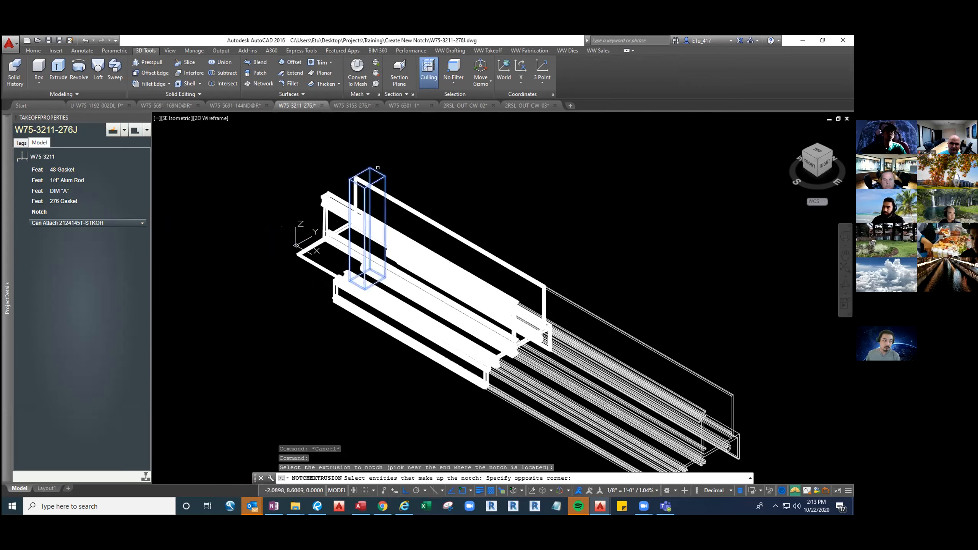
click(378, 168)
key(Return)
key(Return)
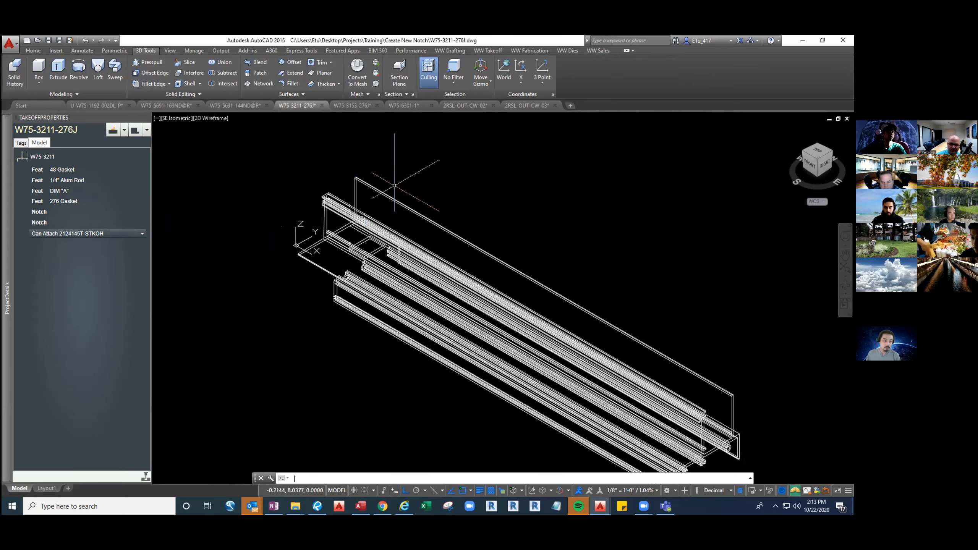
Copy the description "for bayonet on the left jamb side ( 2 3/4" Jamb)" from W75-3153-276J to the tall box notch in W75-3211-276J
click(356, 106)
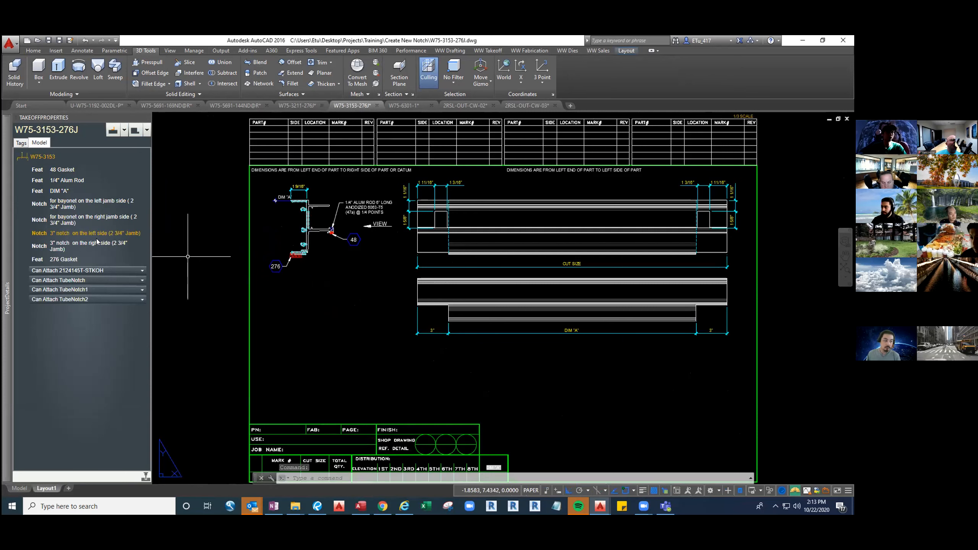
click(79, 207)
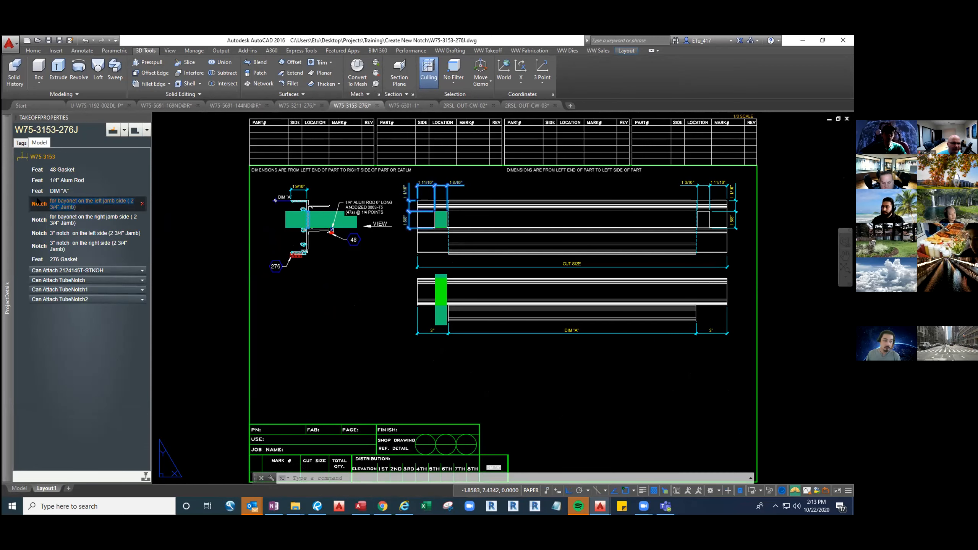
click(303, 106)
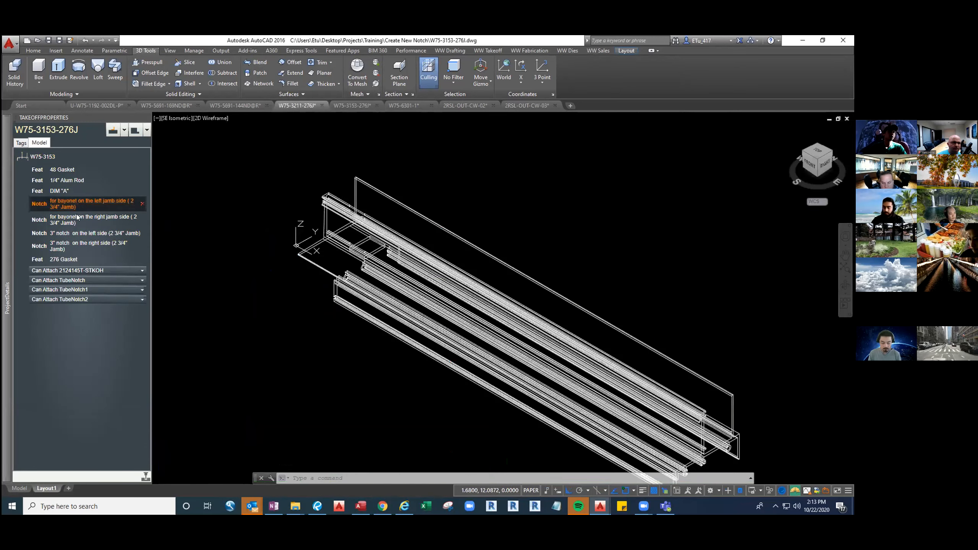
click(352, 106)
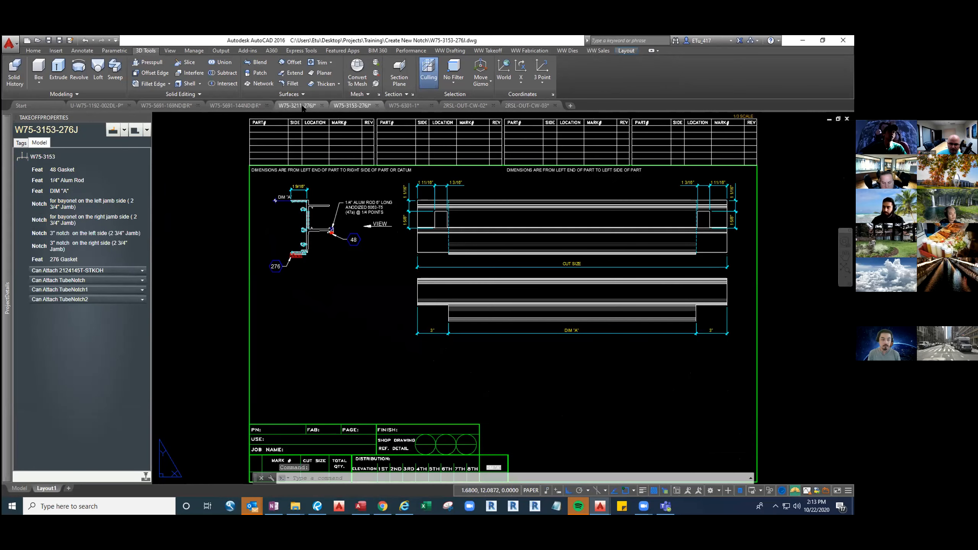
click(302, 106)
click(80, 221)
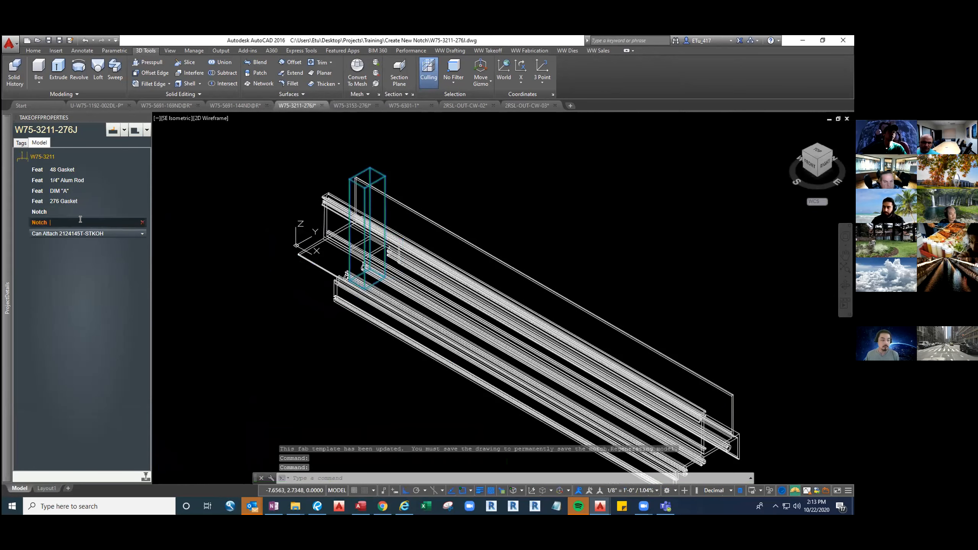
text(for bayonet on the left jamb side ( 2 3/4" Jamb))
Copy the description "3" notch on the left side (2 3/4" Jamb)" from W75-3153-276J to the wide box notch in W75-3211-276J
click(64, 211)
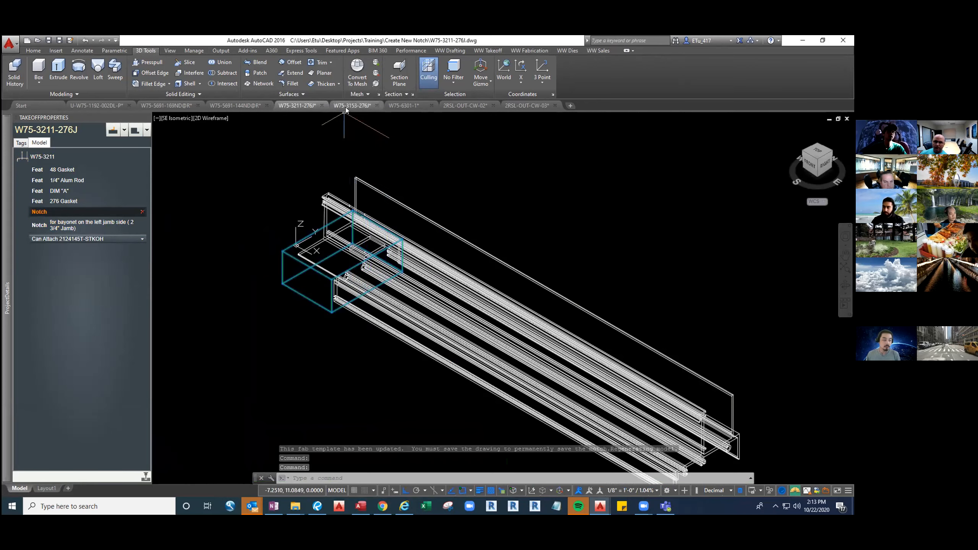
click(346, 107)
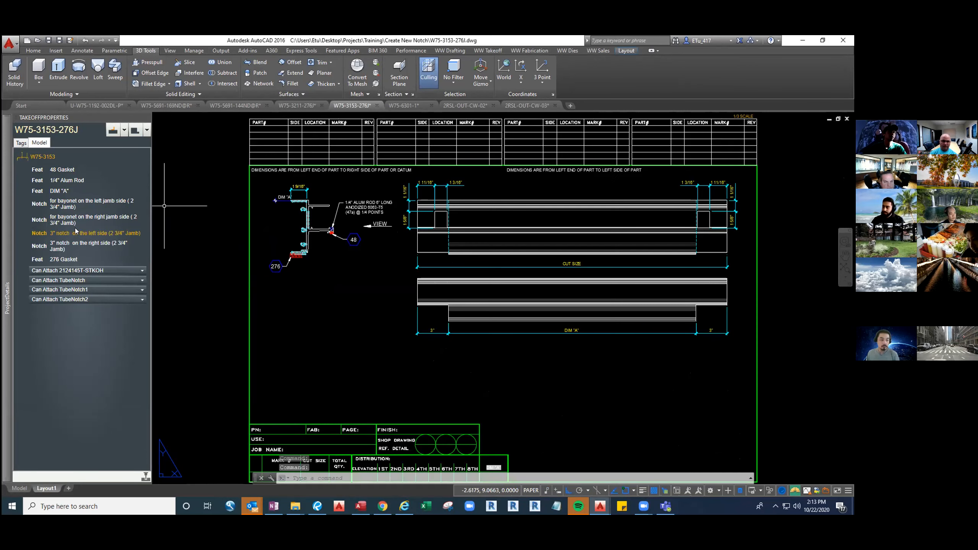
click(75, 233)
drag(73, 239, 49, 234)
key(ctrl+c)
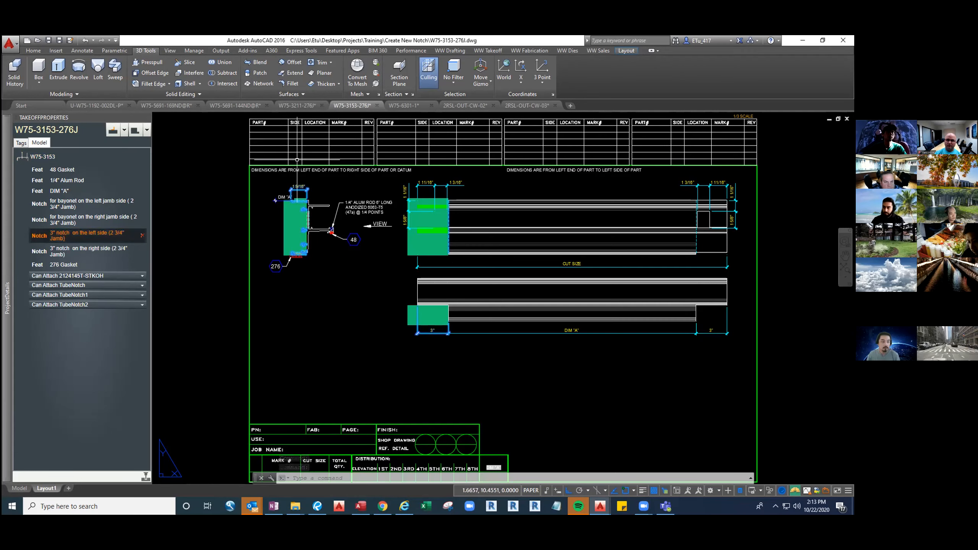
click(296, 105)
click(65, 212)
key(ctrl+v)
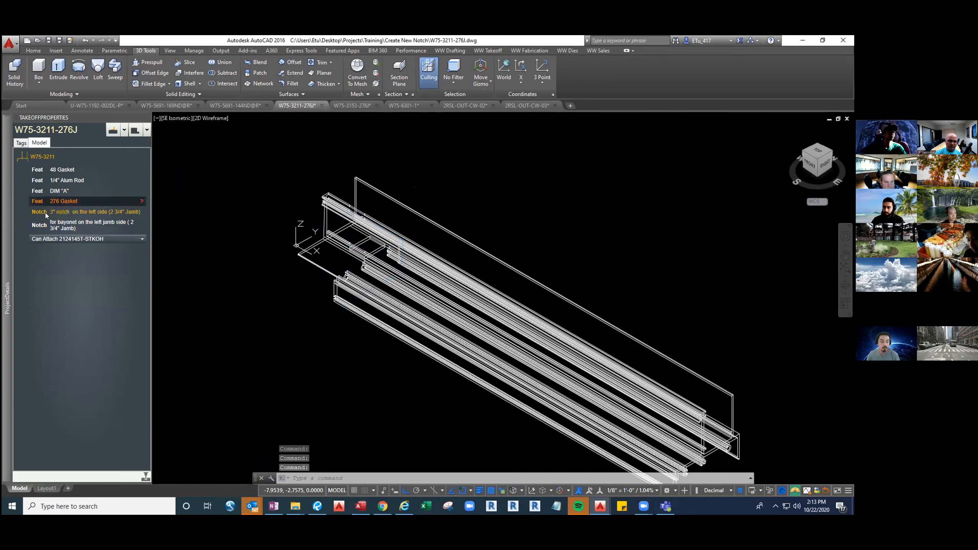
Open the 3" notch's note for editing and add the dashed vertical line in the upper elevation to its working set
click(43, 214)
right_click(84, 228)
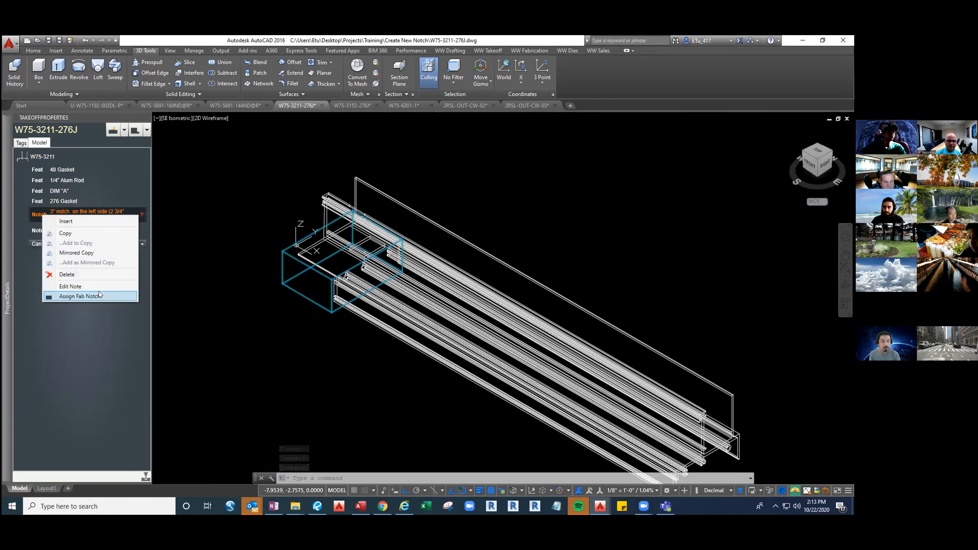
click(95, 287)
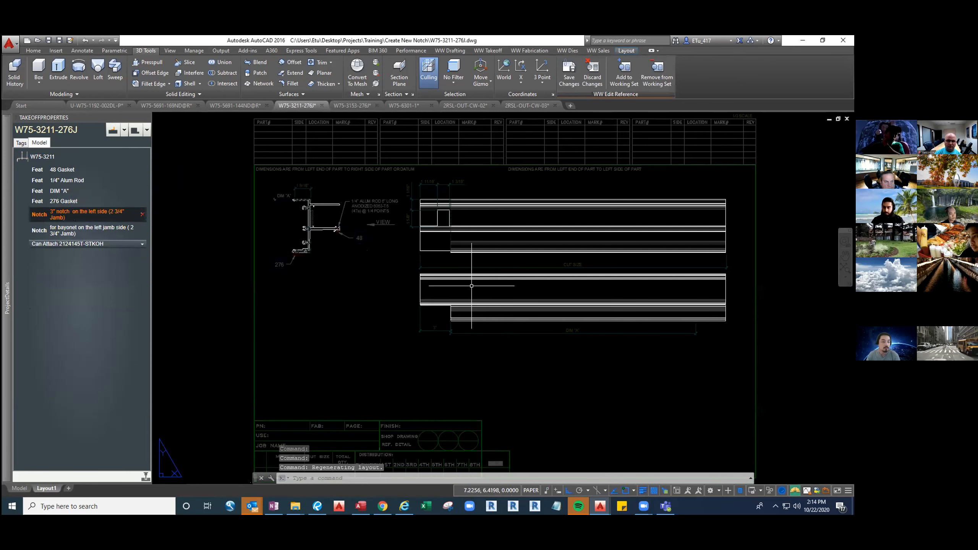
middle_drag(431, 250, 443, 287)
click(621, 80)
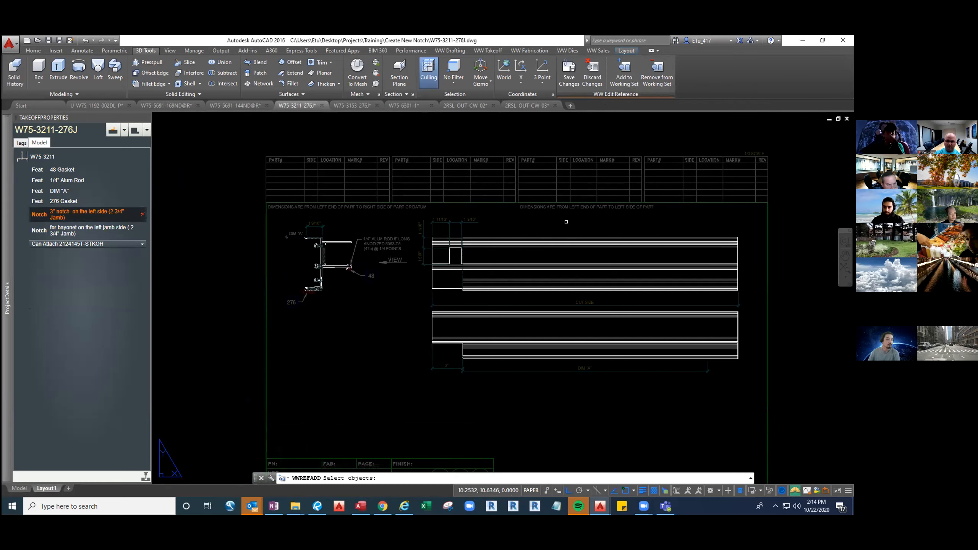
scroll(425, 254, up, 3)
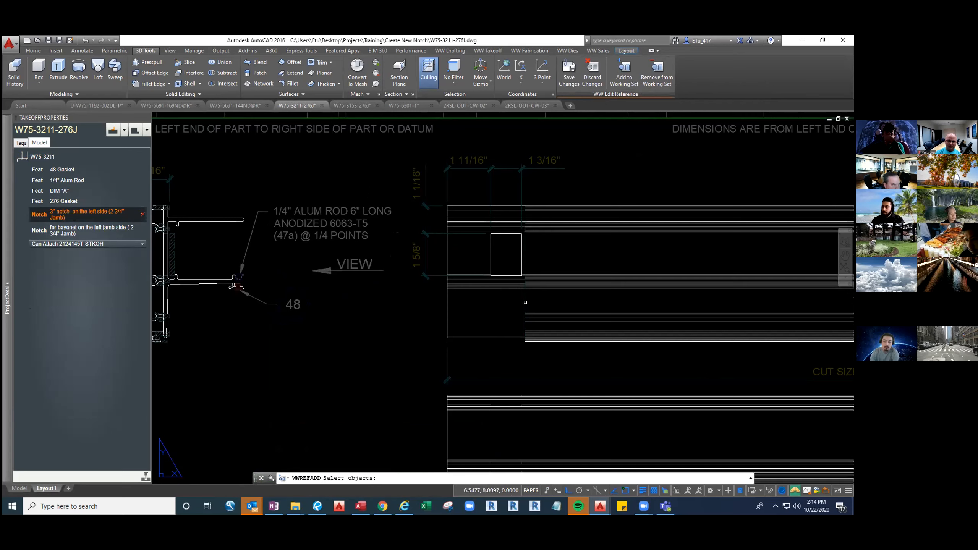
click(525, 302)
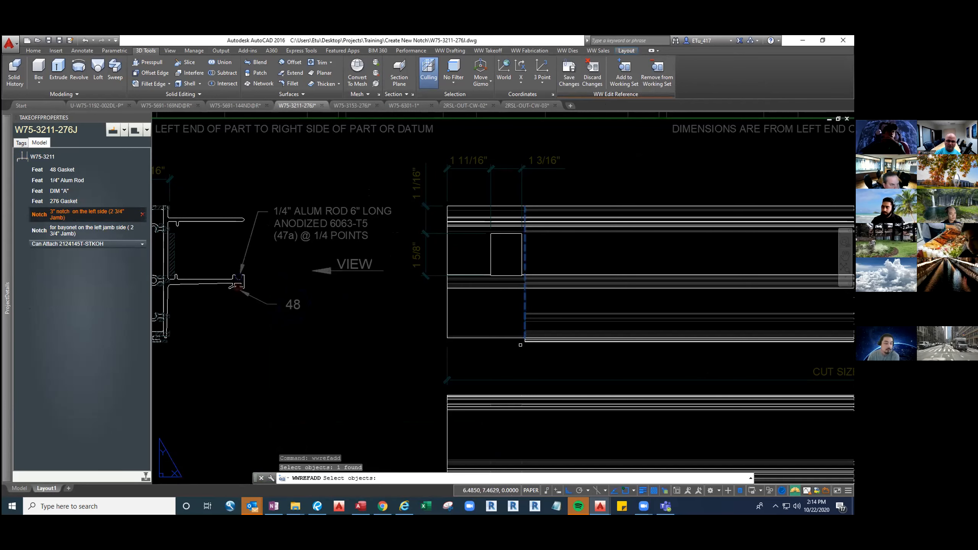
Add the hatching of the three screw races and the bottom leg in the section view to the working set
scroll(511, 326, down, 2)
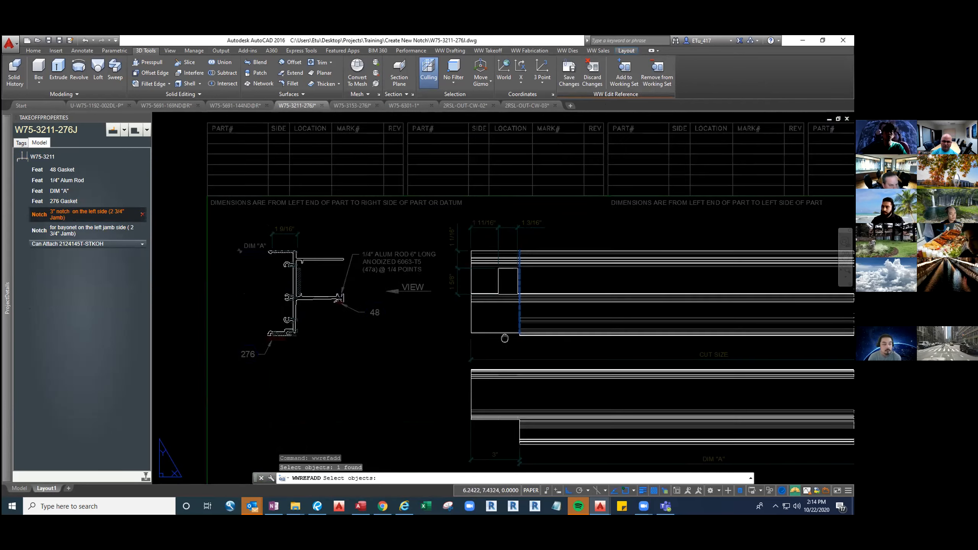
middle_drag(504, 338, 531, 289)
scroll(332, 227, up, 4)
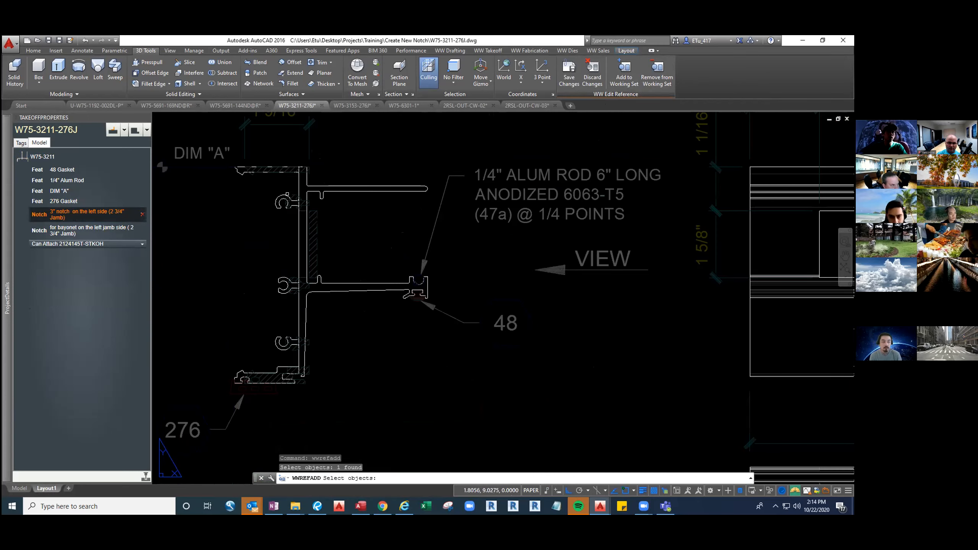
click(279, 188)
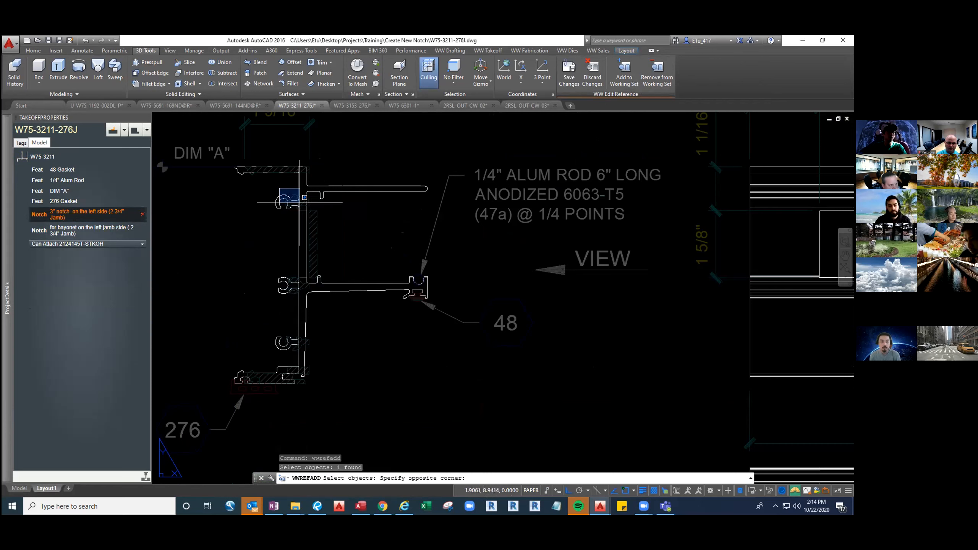
click(314, 212)
click(279, 273)
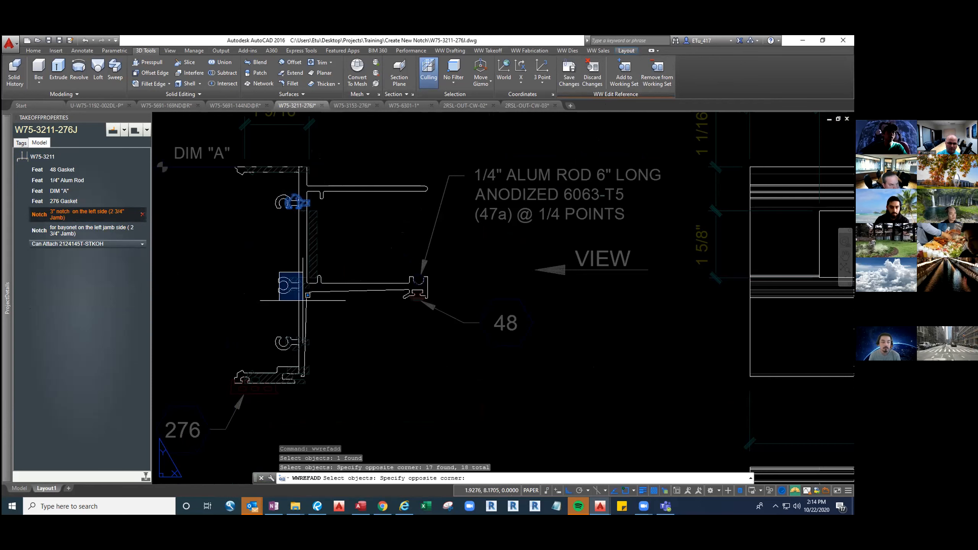
click(313, 305)
middle_drag(282, 328, 286, 312)
click(286, 312)
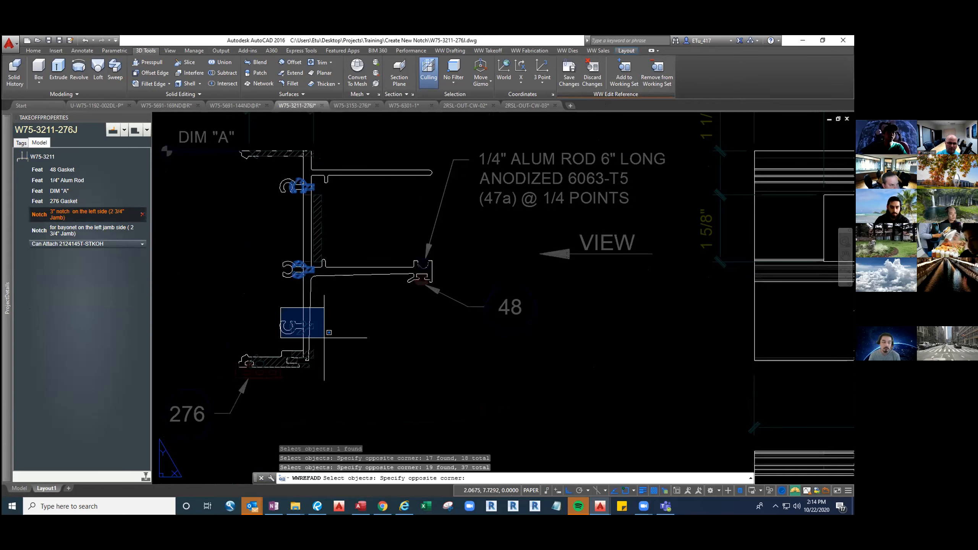
click(316, 341)
click(242, 335)
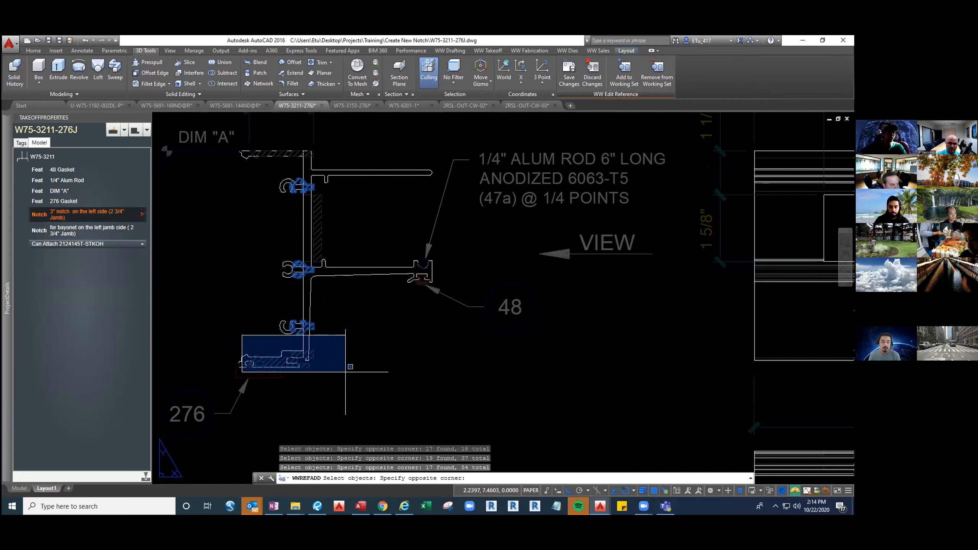
click(345, 372)
Add the 1 9/16" dimension and the top flange hatching in the section view to the working set
middle_drag(227, 223, 268, 329)
scroll(293, 240, up, 4)
middle_drag(282, 221, 299, 310)
click(421, 341)
click(356, 248)
click(293, 362)
click(504, 401)
Add the 3" dimension under the lower elevation to the working set and finish adding objects
scroll(460, 385, down, 10)
middle_drag(623, 463, 551, 361)
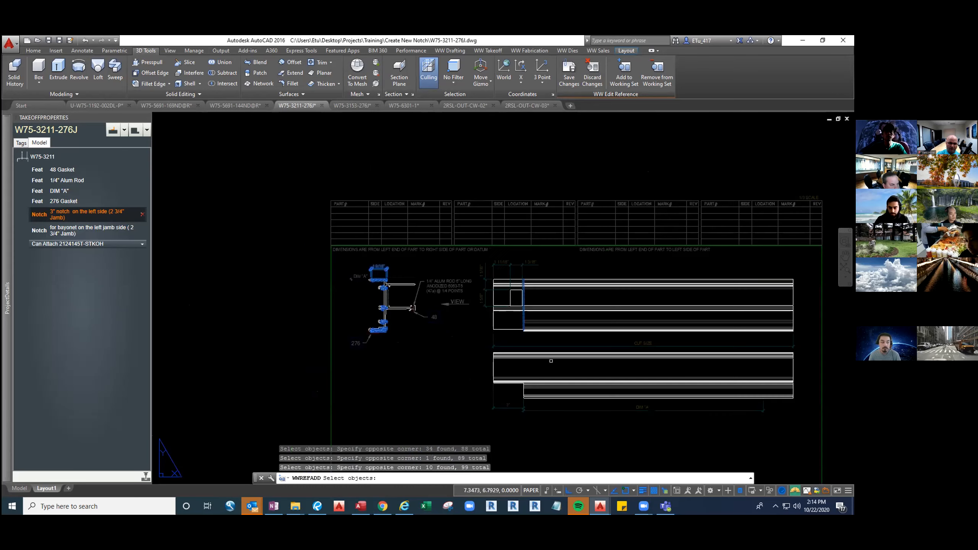
scroll(512, 404, up, 2)
click(496, 407)
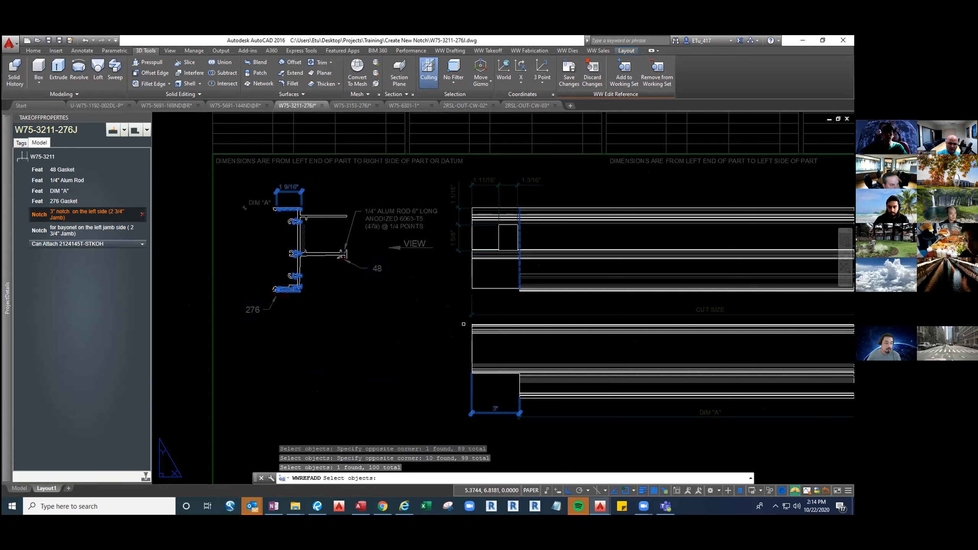
key(Return)
Move the 1 9/16" dimension and all 3" notch hatching in the section view so the bottom leg's pointed tip matches the profile, leaving out stray objects
scroll(261, 230, up, 5)
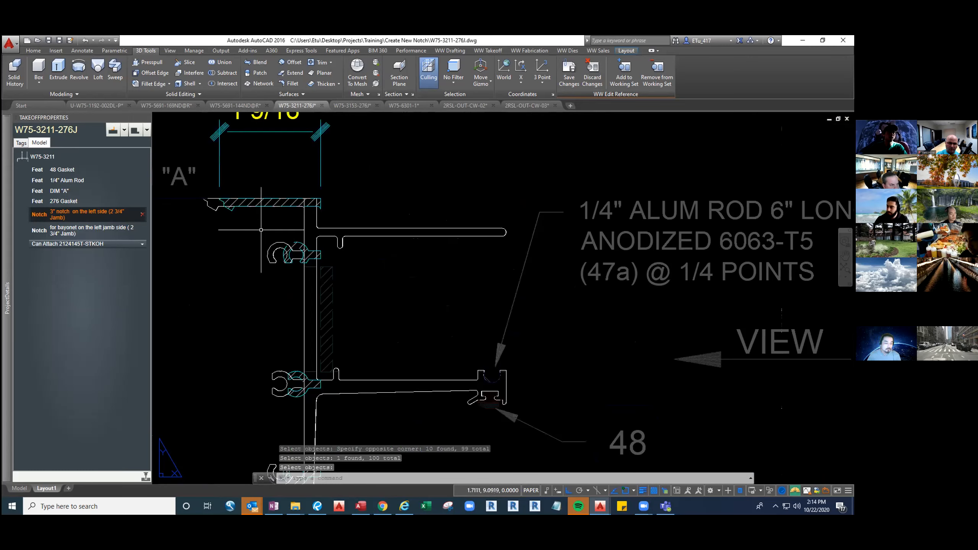
scroll(233, 184, down, 2)
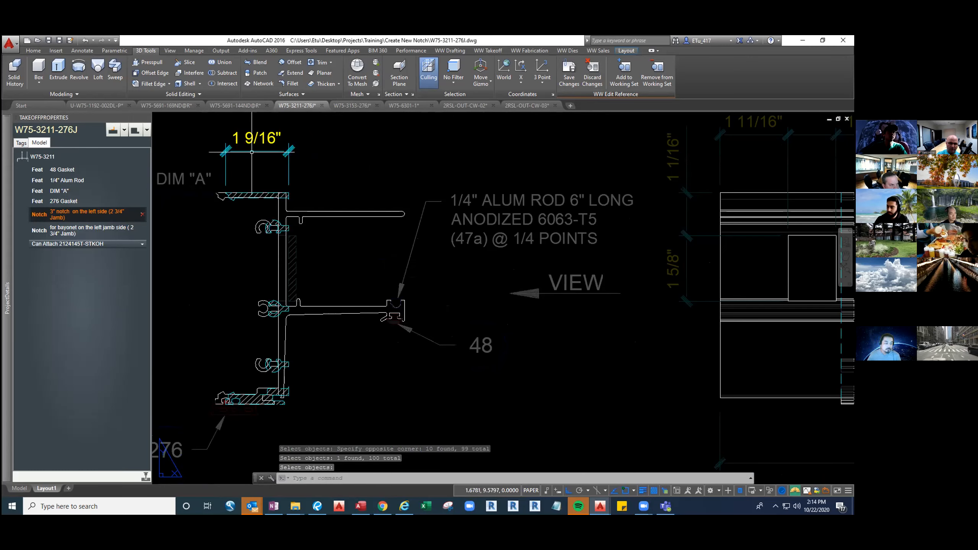
click(252, 153)
click(222, 186)
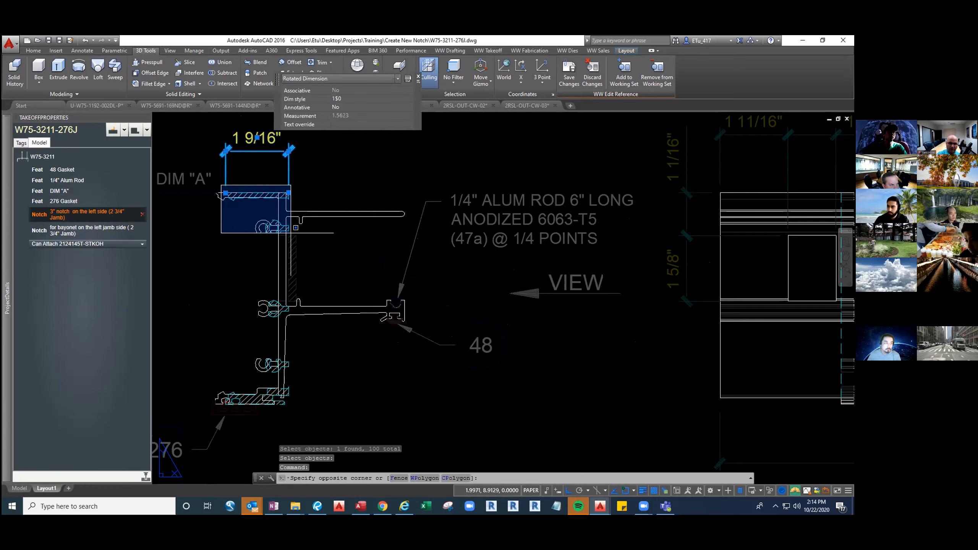
click(295, 228)
click(247, 294)
click(304, 347)
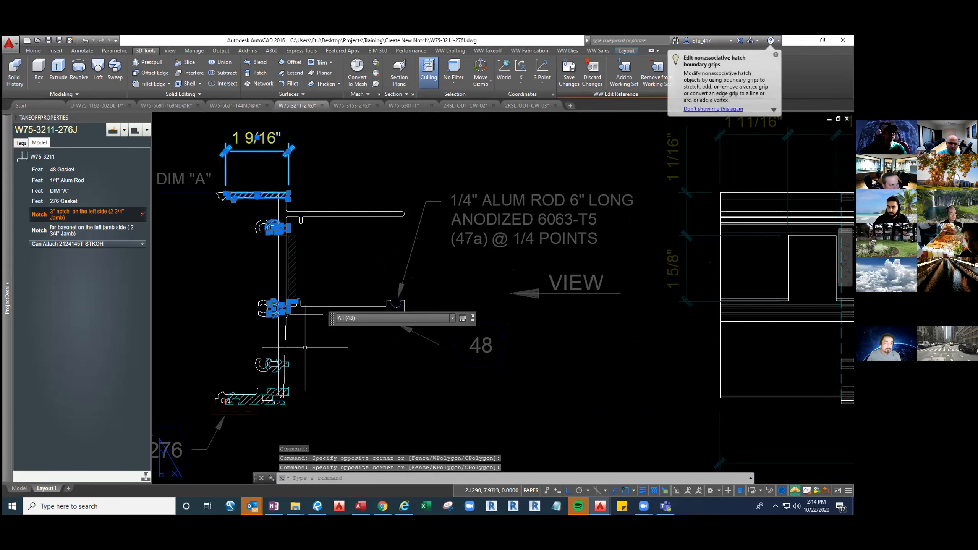
scroll(301, 285, up, 5)
shift+click(323, 356)
shift+click(280, 343)
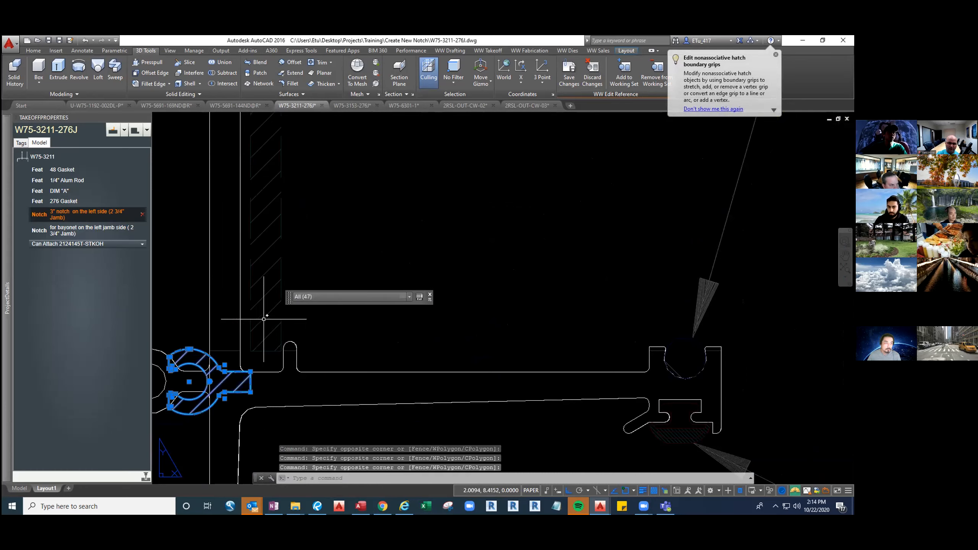
scroll(264, 319, down, 5)
middle_drag(264, 319, 276, 274)
click(225, 329)
click(316, 358)
middle_drag(250, 349, 262, 337)
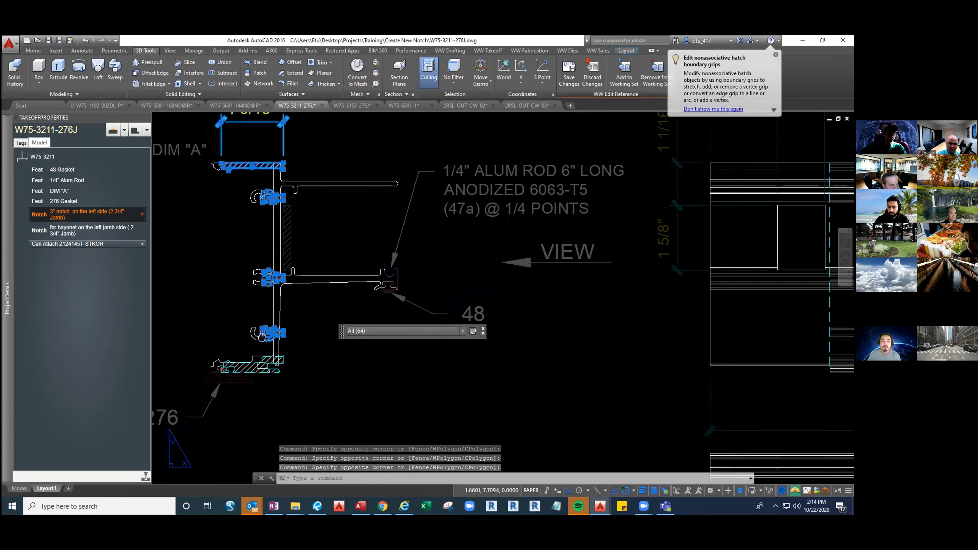
scroll(200, 370, up, 4)
click(236, 320)
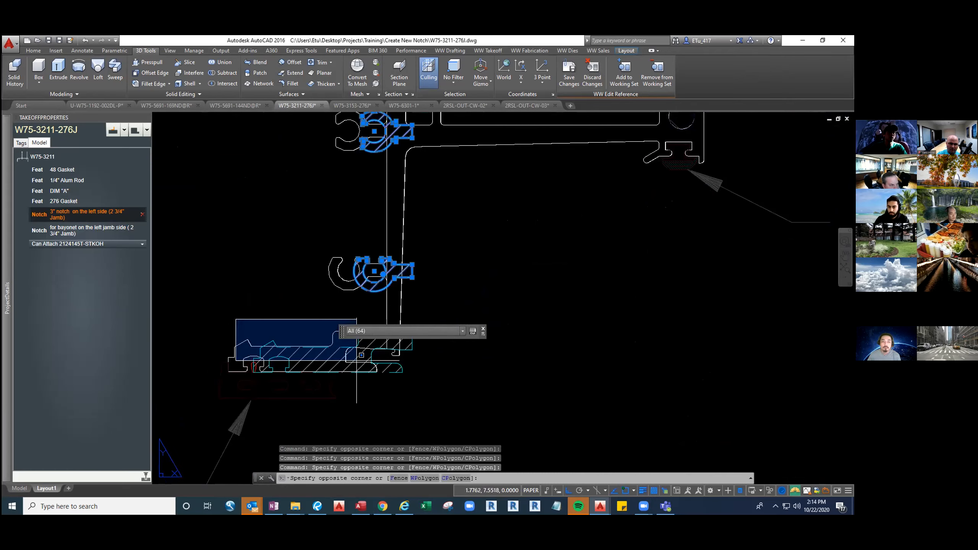
click(434, 380)
click(210, 317)
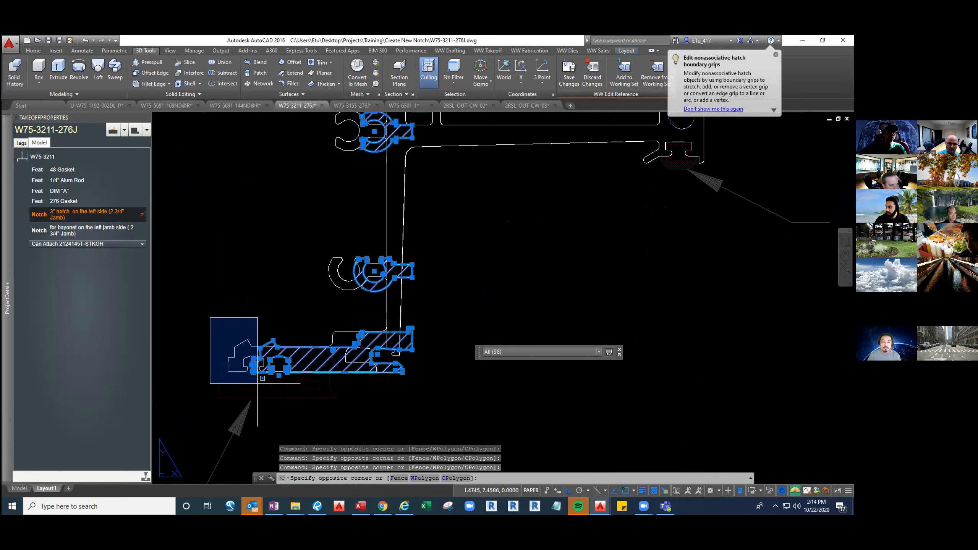
scroll(258, 383, up, 8)
click(229, 325)
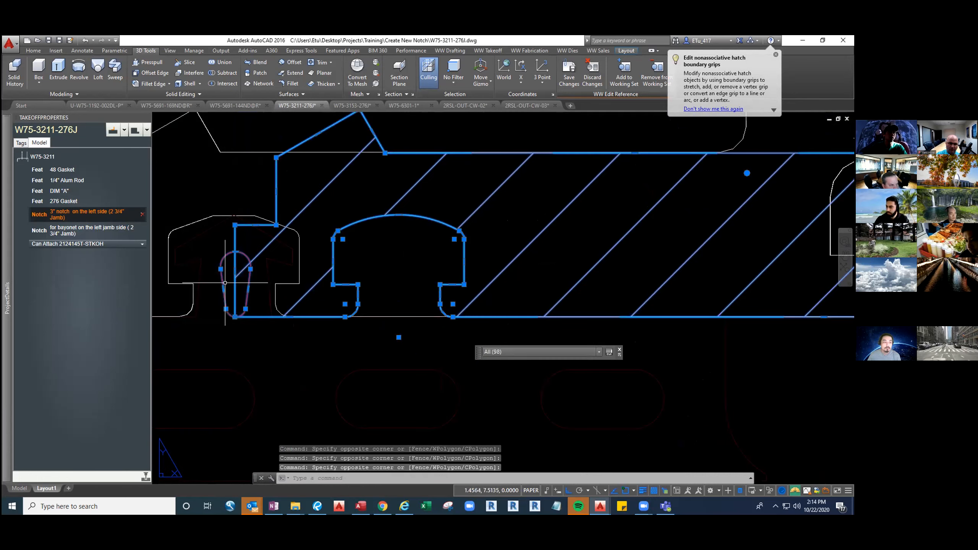
scroll(227, 285, down, 8)
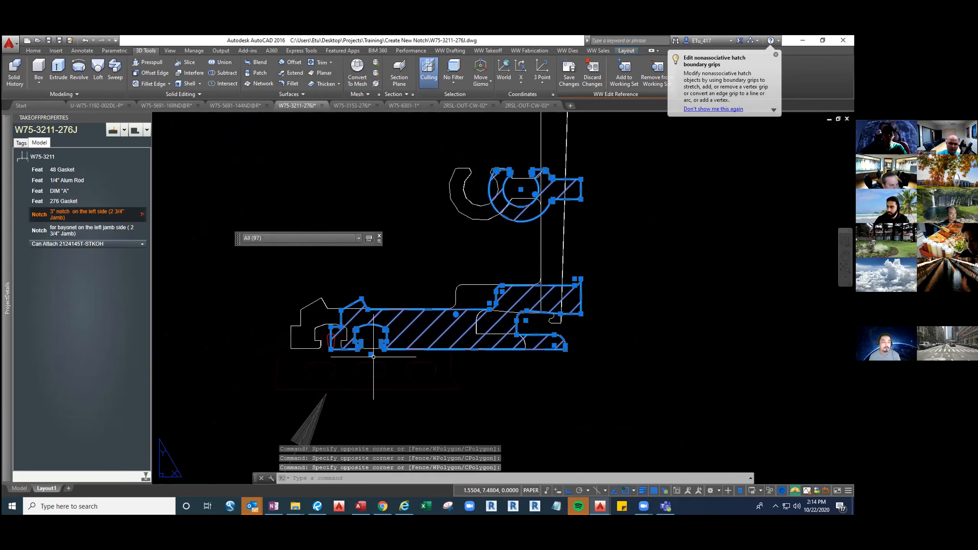
text(m)
key(Return)
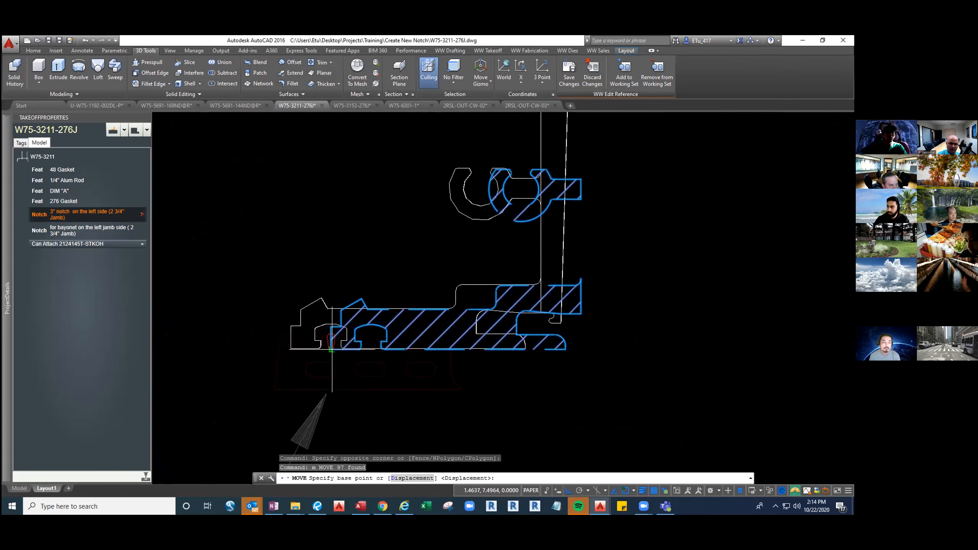
click(362, 299)
scroll(362, 299, up, 6)
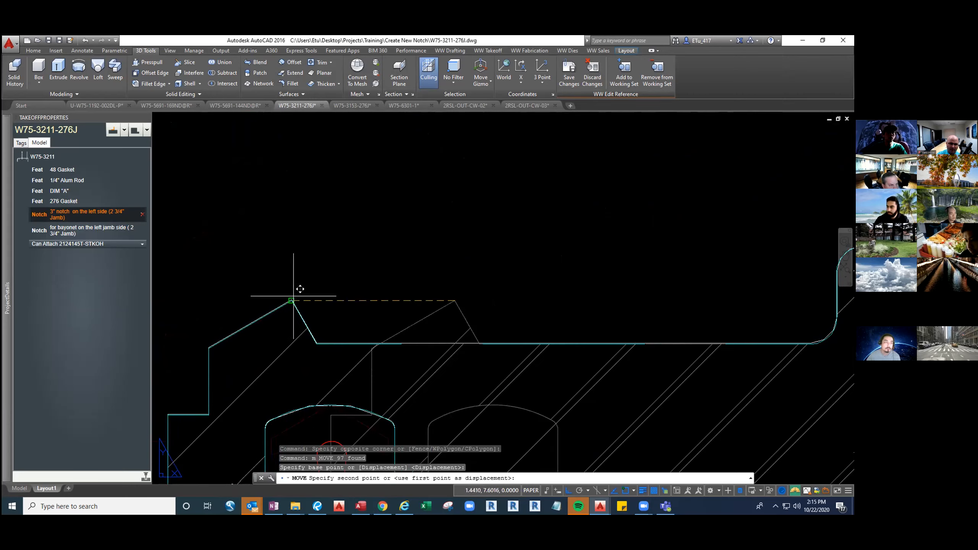
click(293, 299)
scroll(324, 324, down, 5)
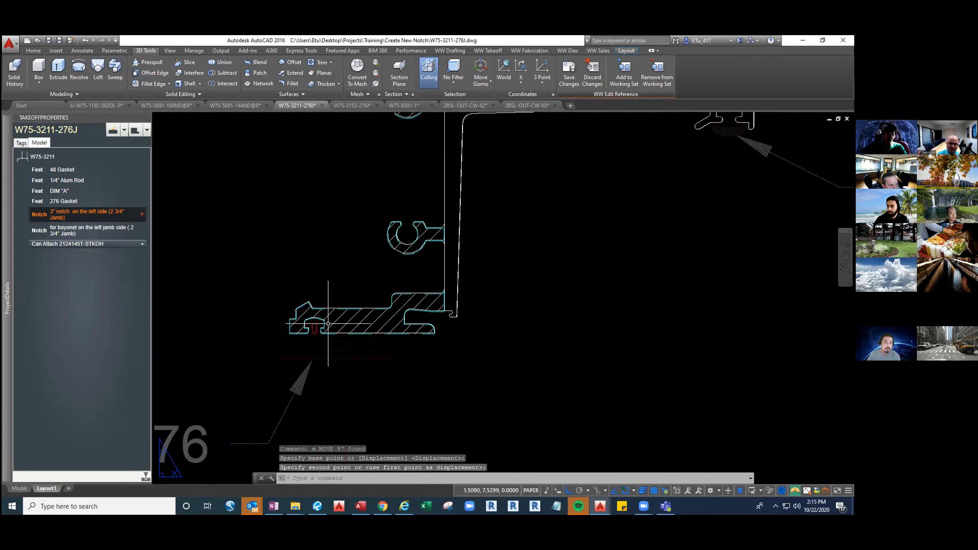
Remove the red gasket object in the bottom leg's slot of the section view from the working set
click(657, 72)
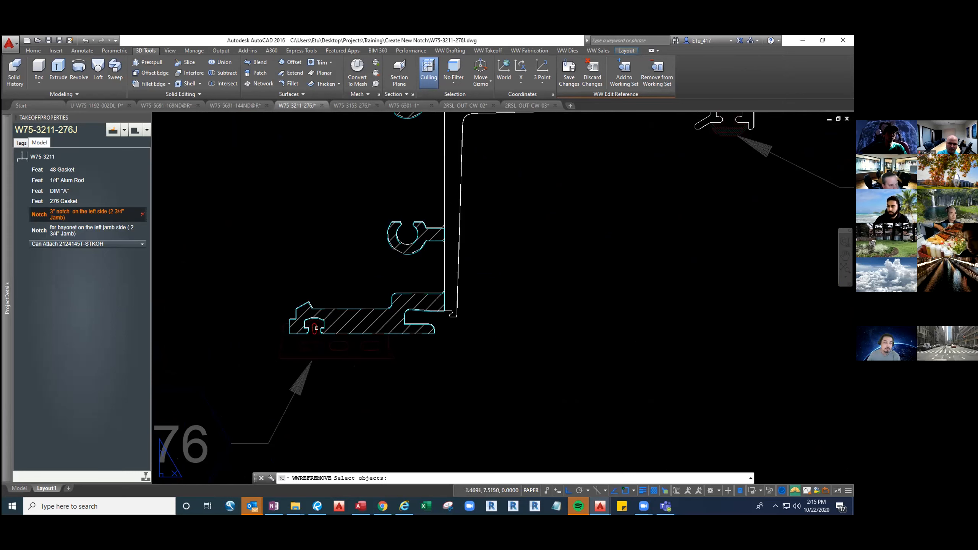
click(316, 328)
scroll(519, 326, down, 5)
Move the 3" dimension under the lower elevation down so its origin meets the profile's lower left corner
middle_drag(519, 326, 392, 326)
scroll(475, 391, up, 6)
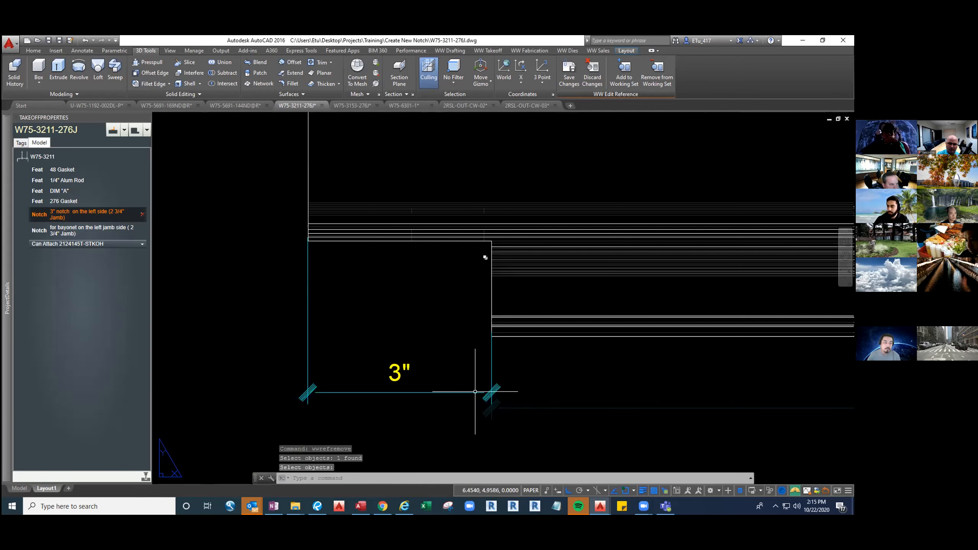
key(Escape)
click(408, 373)
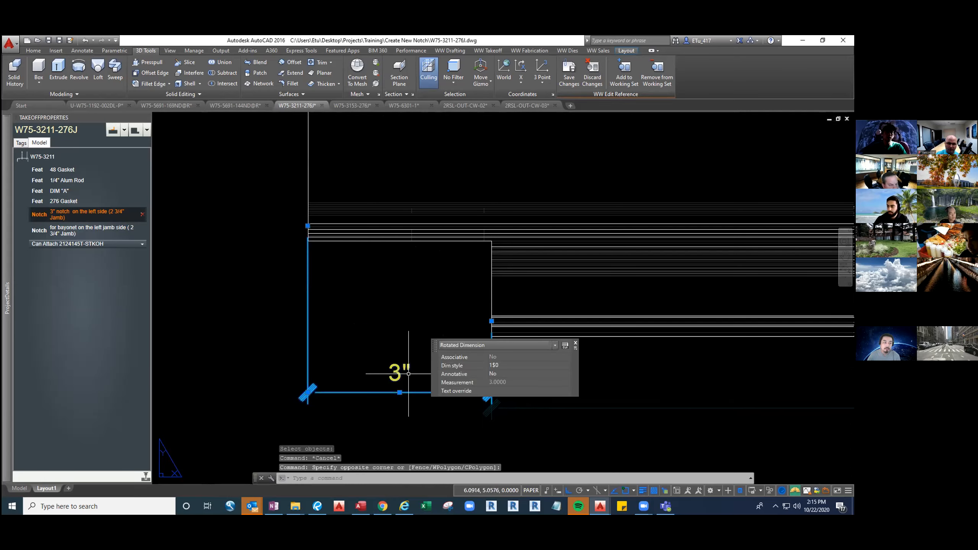
text(m)
key(Return)
shift+right_click(345, 202)
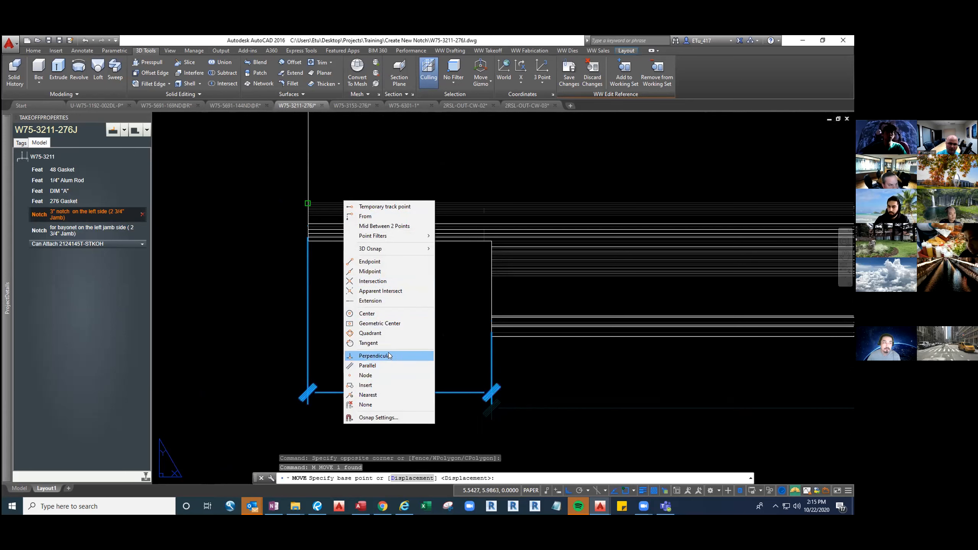
click(368, 375)
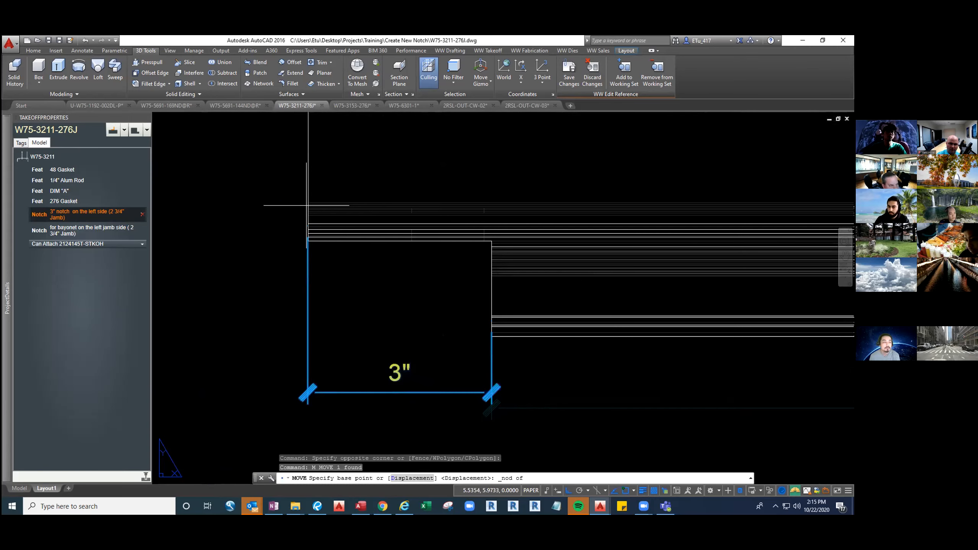
click(309, 229)
click(311, 242)
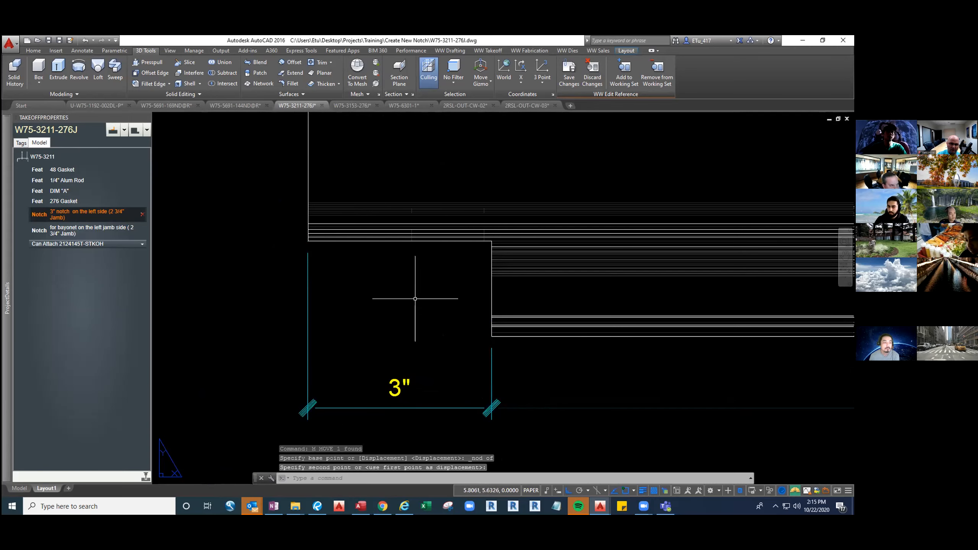
Save the edits to the 3" left-side notch note and close its editing session
scroll(534, 372, down, 5)
scroll(524, 363, down, 2)
middle_drag(516, 330, 509, 371)
scroll(490, 278, up, 4)
mouse_move(490, 277)
middle_down()
mouse_move(479, 370)
mouse_move(585, 363)
mouse_move(552, 348)
mouse_move(555, 337)
middle_up()
scroll(585, 362, down, 3)
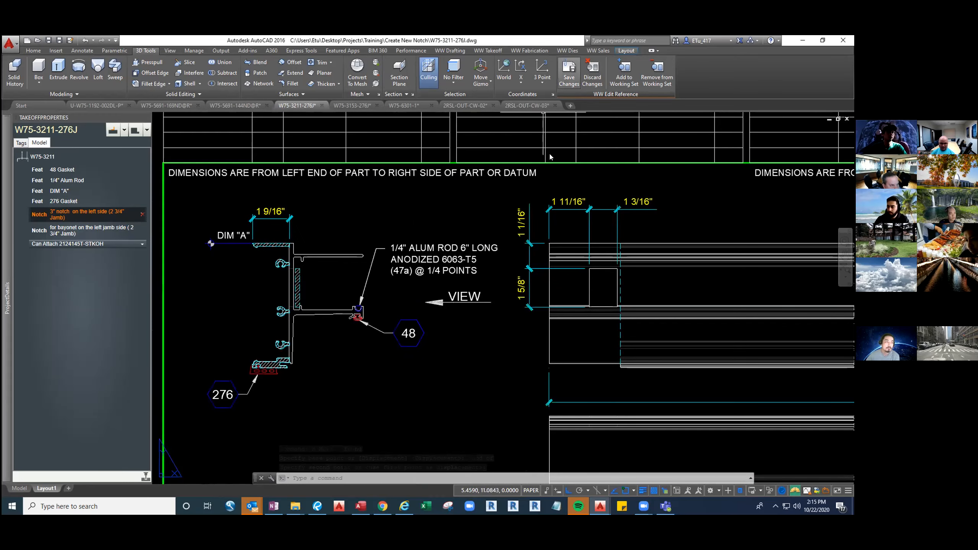
Edit the left-side bayonet notch note and add the 1 11/16", 1 3/16", 1 1/16" and 1 5/8" dimensions to its working set
click(41, 233)
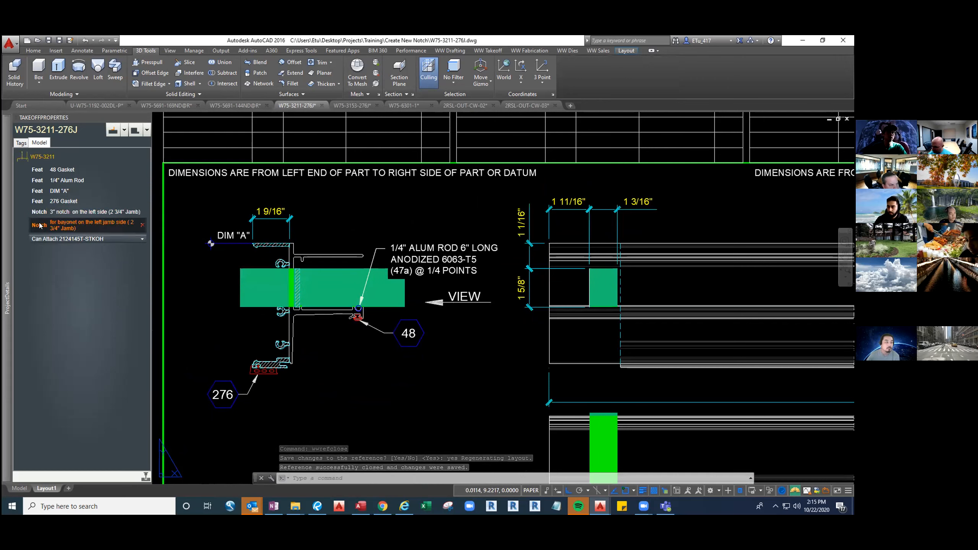
right_click(41, 228)
click(81, 295)
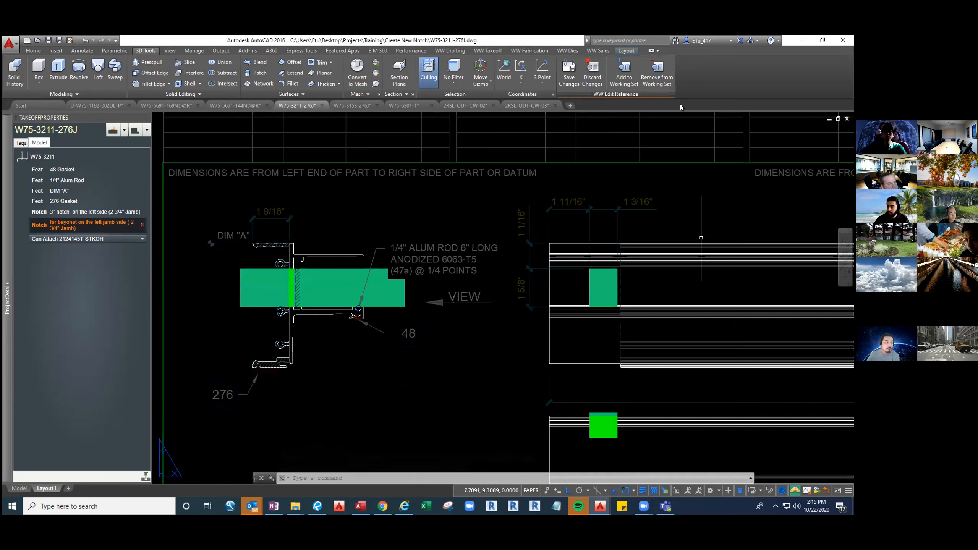
click(642, 256)
click(515, 159)
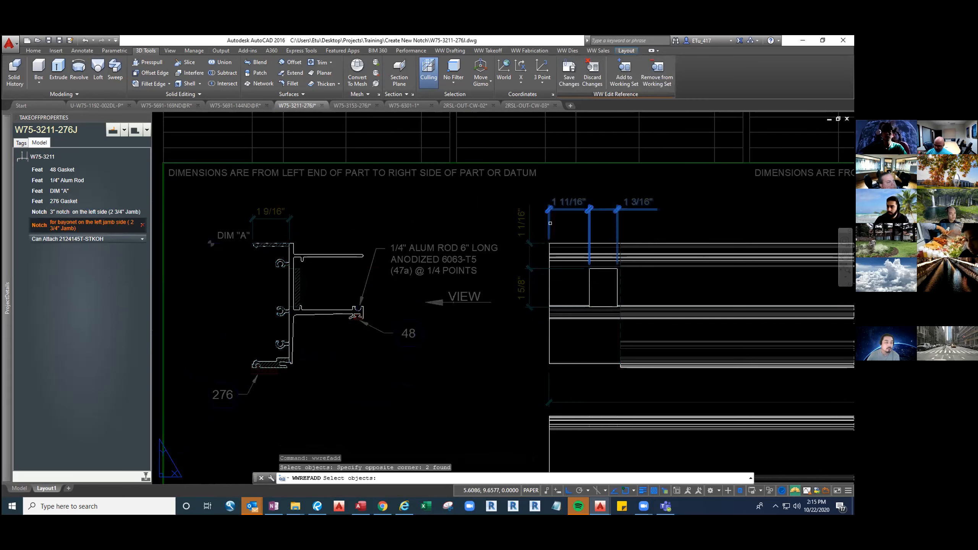
click(535, 287)
click(528, 251)
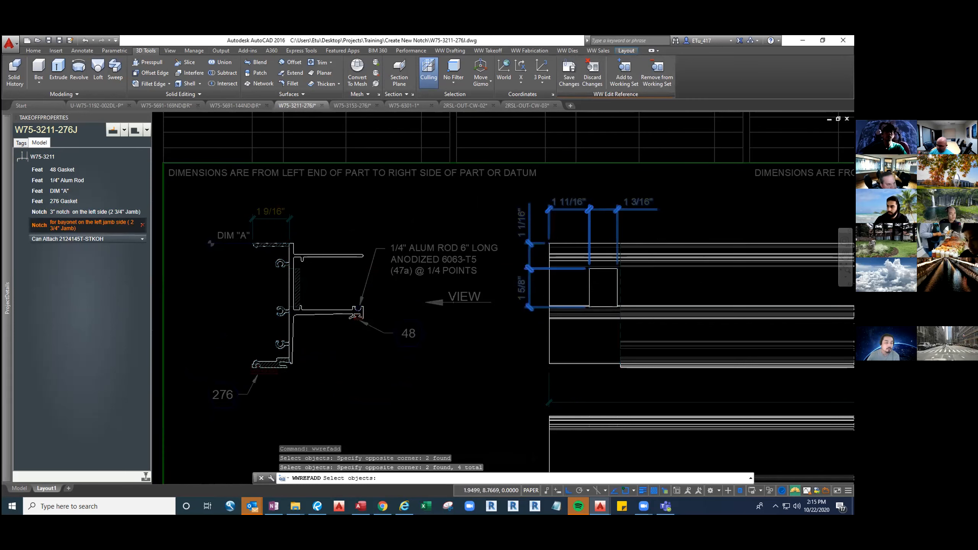
Add the bayonet notch hatching beside the web in the section view to the working set and finish adding objects
scroll(291, 277, up, 4)
click(293, 246)
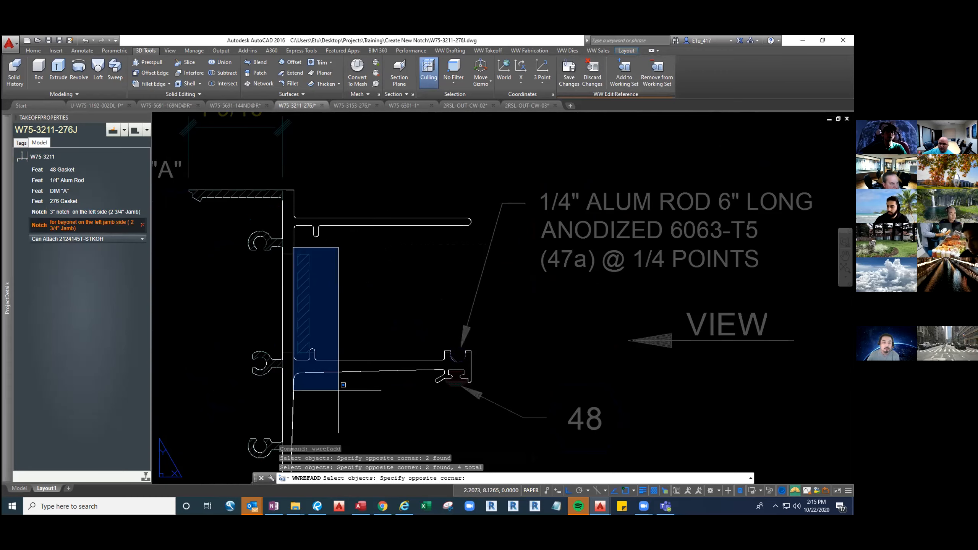
click(337, 359)
scroll(336, 359, down, 8)
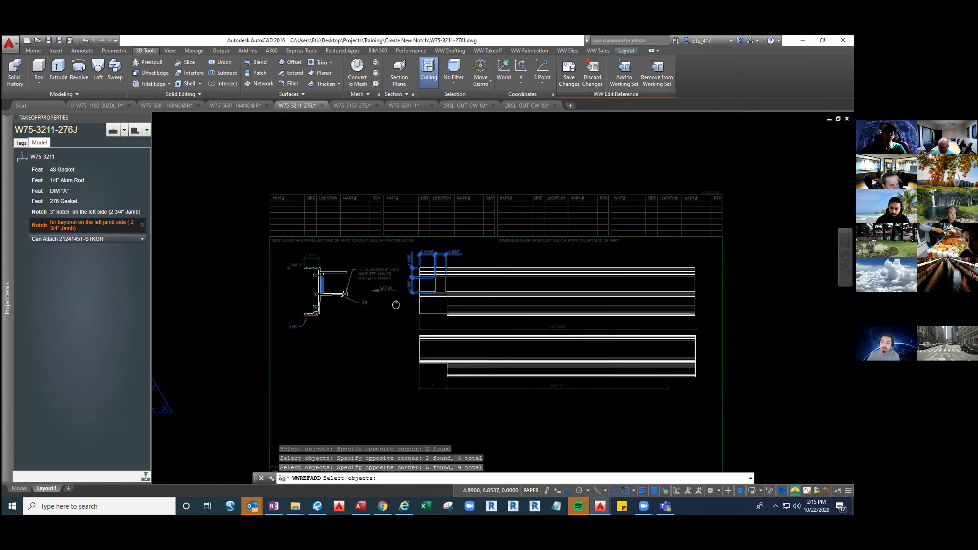
scroll(394, 279, up, 8)
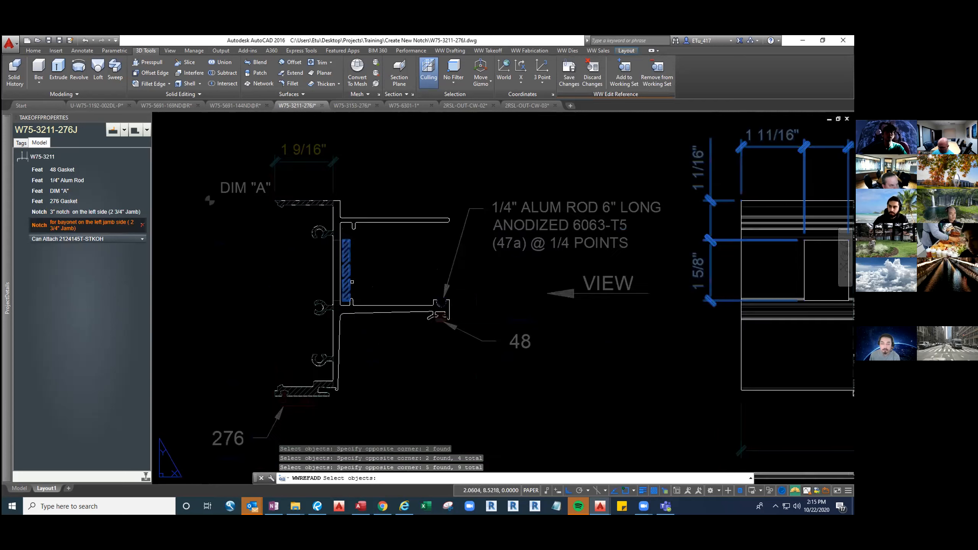
key(Return)
text(m)
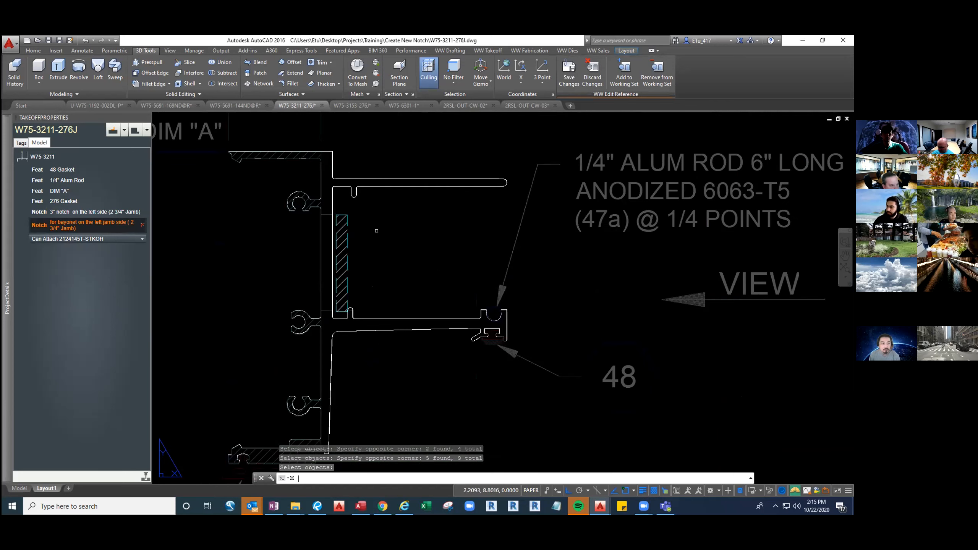
key(Return)
text(p)
key(Return)
key(Return)
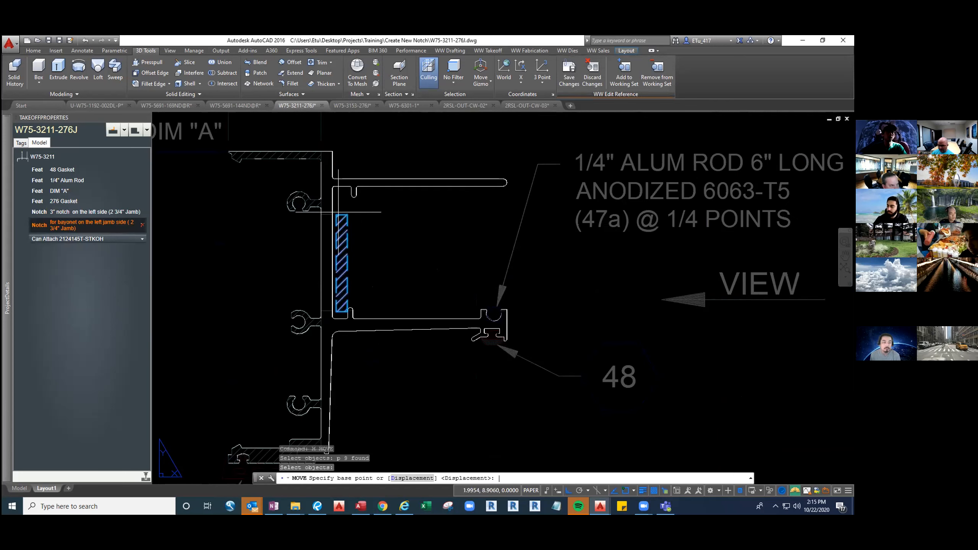
scroll(381, 262, down, 6)
key(Escape)
key(Escape)
key(Escape)
Move the bayonet notch hatching horizontally so its lower left corner sits on the outer face of the section's vertical web
scroll(368, 242, up, 6)
click(369, 242)
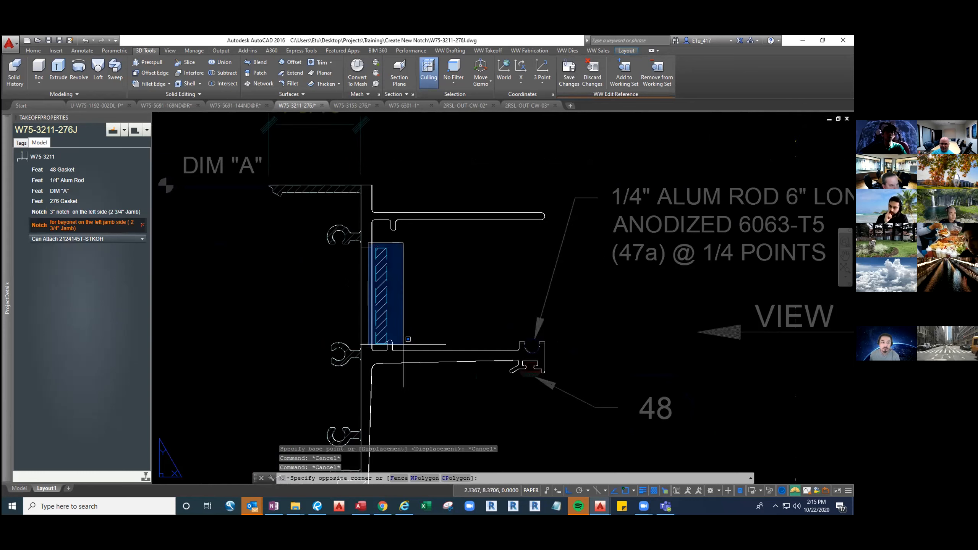
click(404, 346)
text(m)
key(Return)
scroll(383, 344, up, 3)
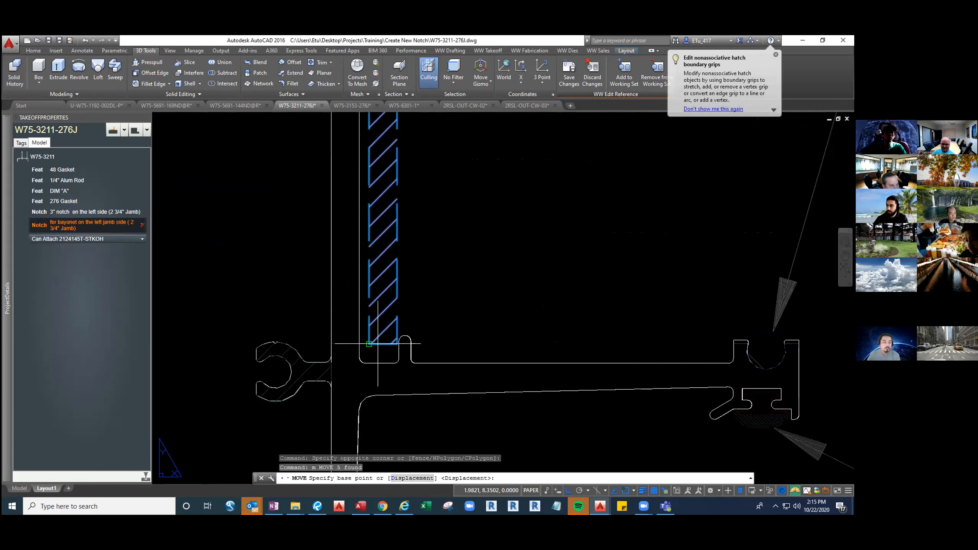
click(374, 342)
click(336, 343)
scroll(410, 333, down, 8)
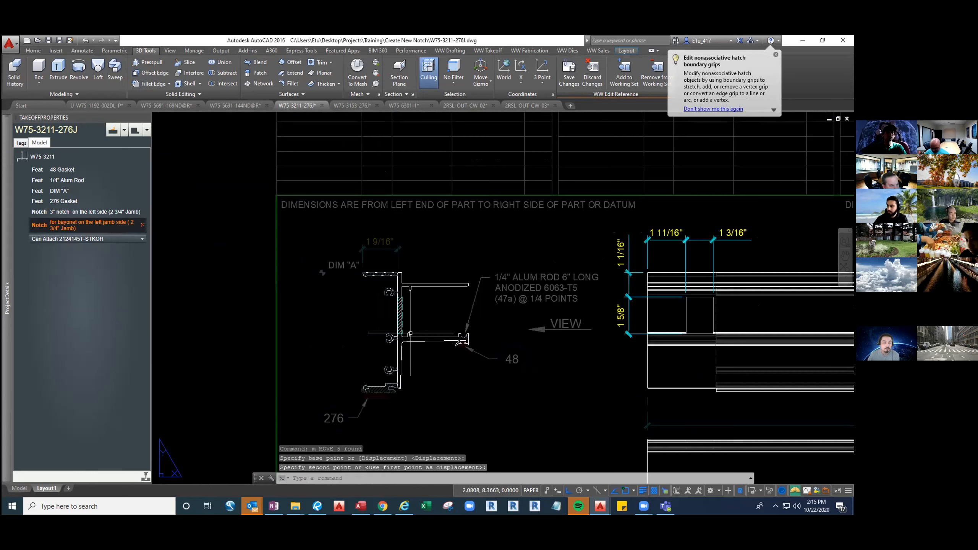
Dismiss the hatch grips tip and save the edits to the left-side bayonet notch note
middle_drag(637, 381, 485, 352)
click(776, 54)
scroll(606, 279, down, 2)
click(572, 77)
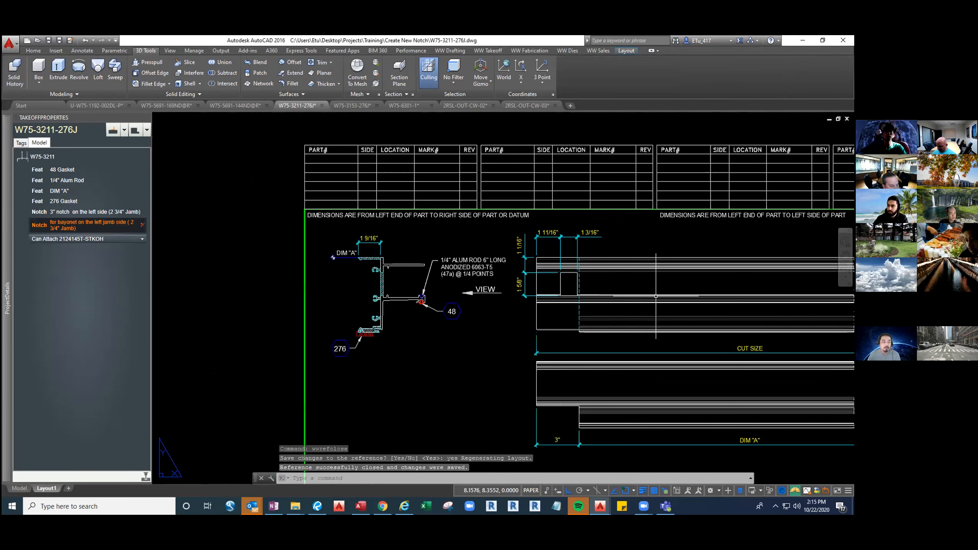
Compare the whole sheet's left-side notches and dimensions with the W75-3153-276J drawing
middle_click(657, 296)
middle_click(657, 296)
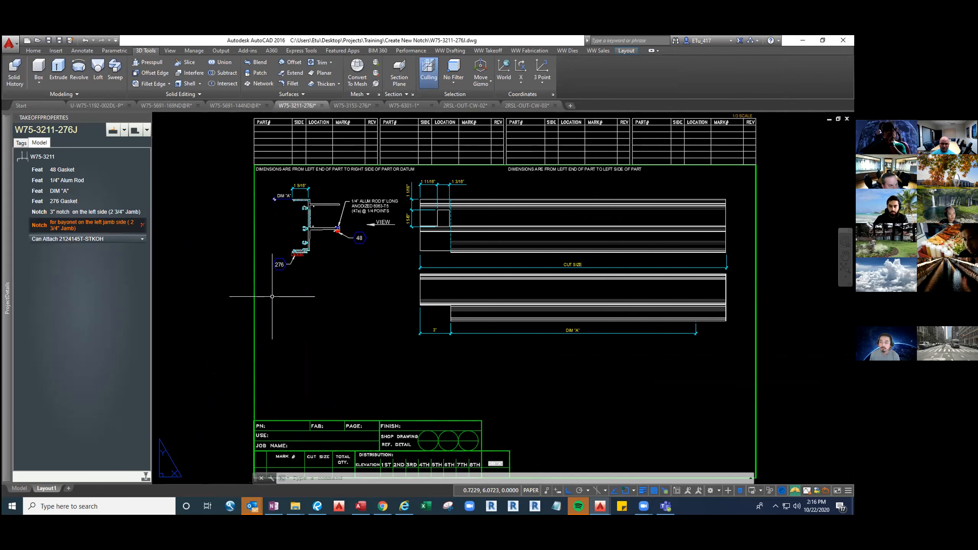
click(352, 105)
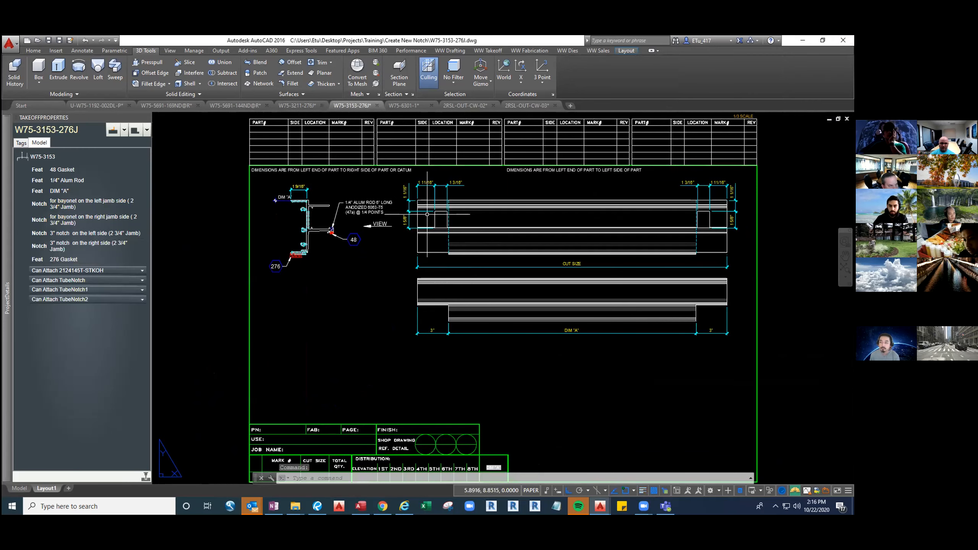
click(300, 105)
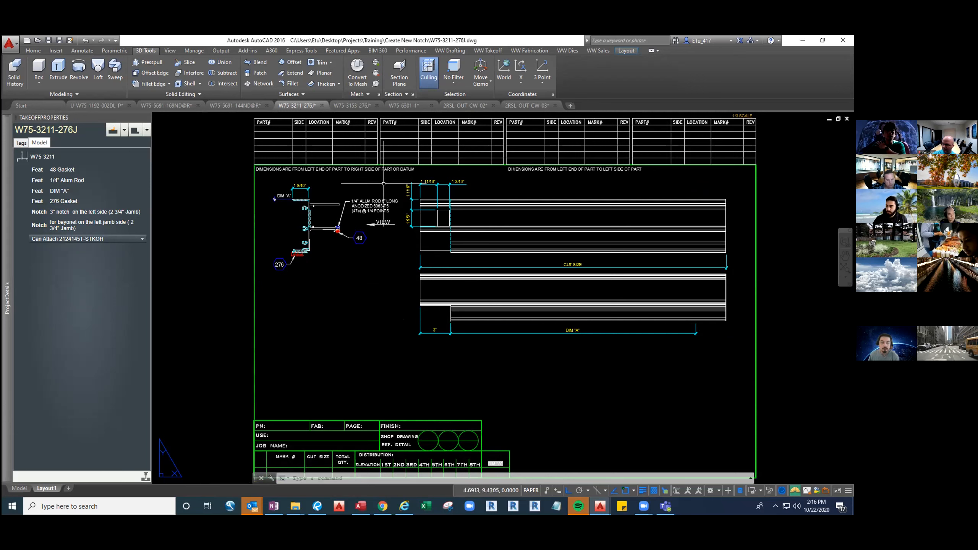
Make a mirrored copy of the 3" left-side notch together with the left-side bayonet notch on the part's opposite end
click(42, 215)
right_click(42, 214)
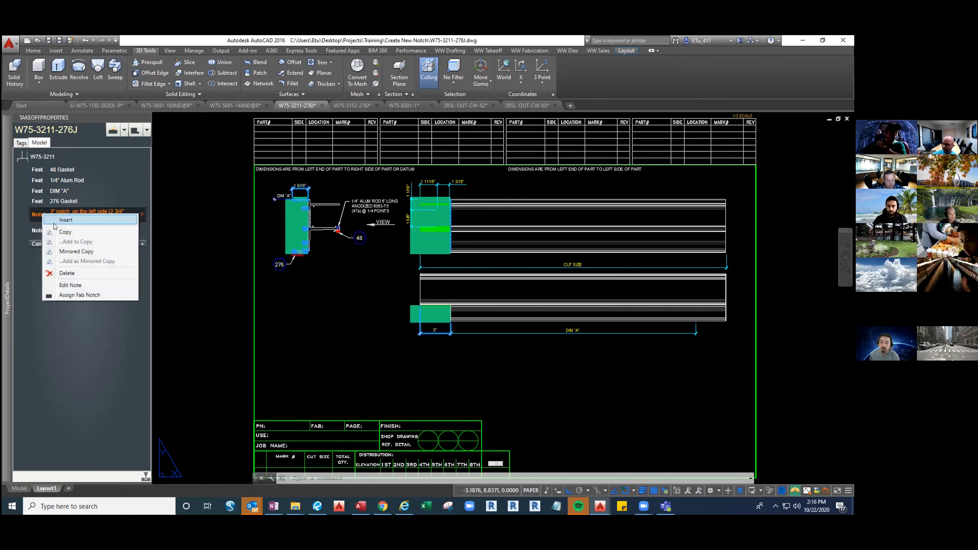
click(70, 253)
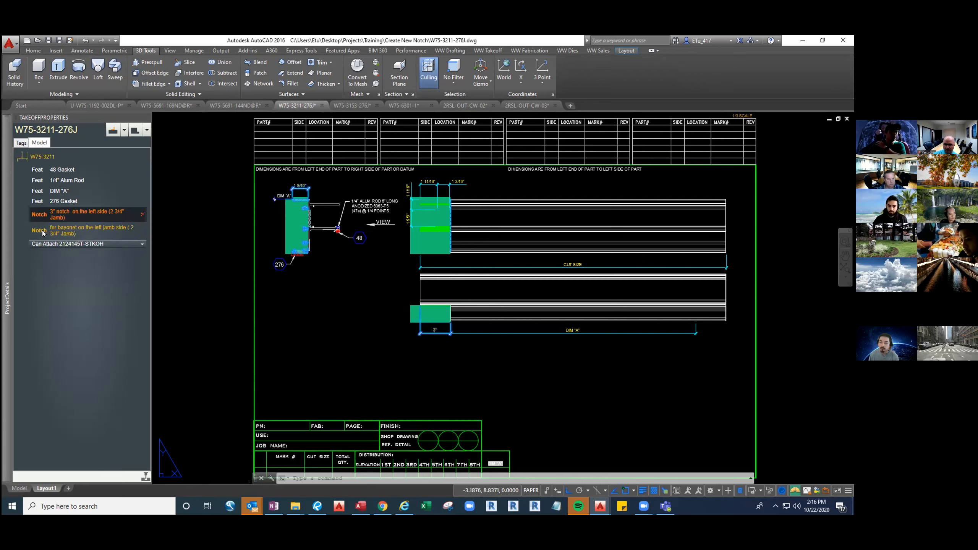
right_click(43, 233)
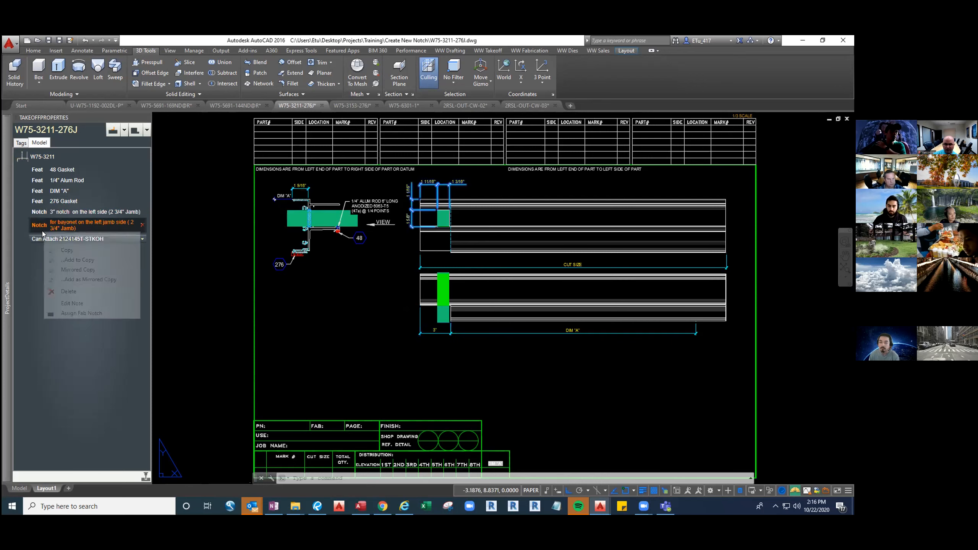
click(97, 282)
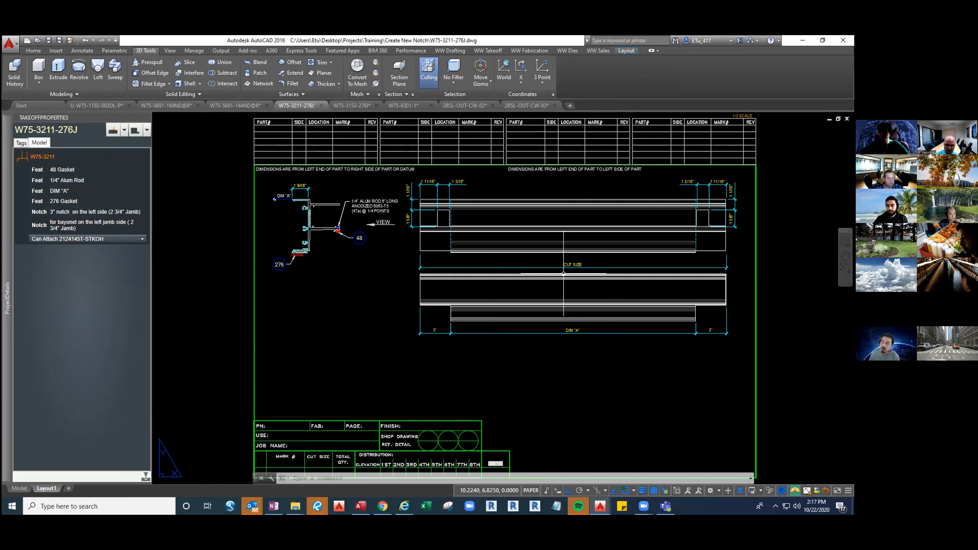
mouse_move(404, 107)
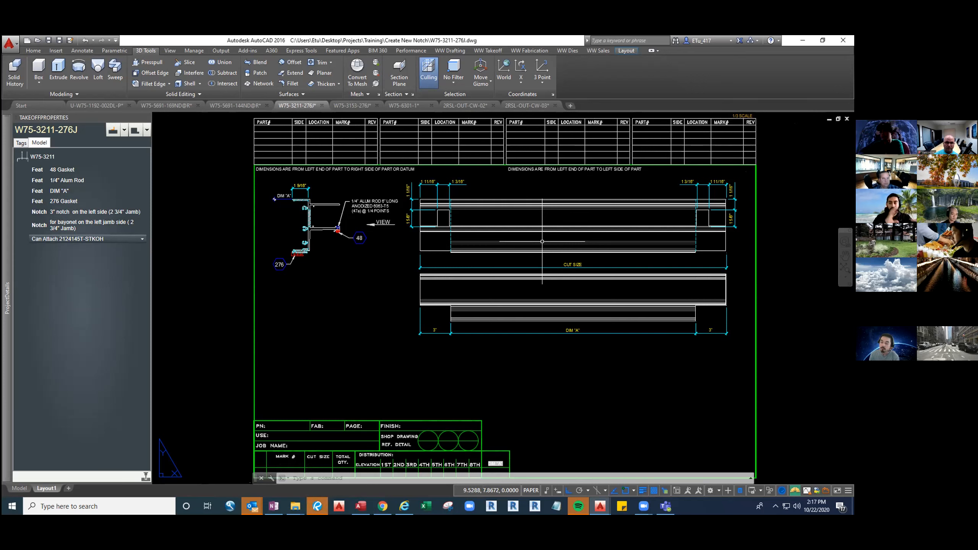
middle_drag(750, 162, 686, 201)
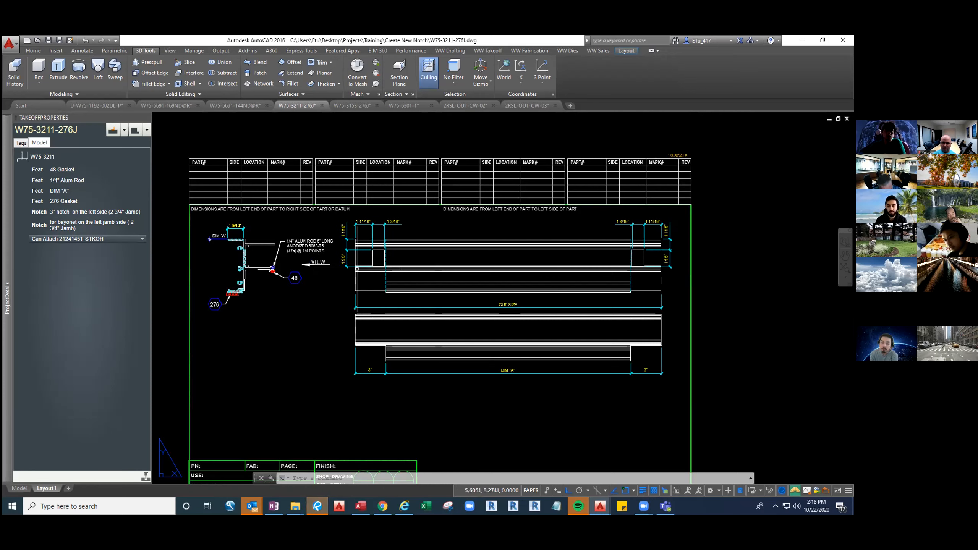
scroll(347, 262, up, 4)
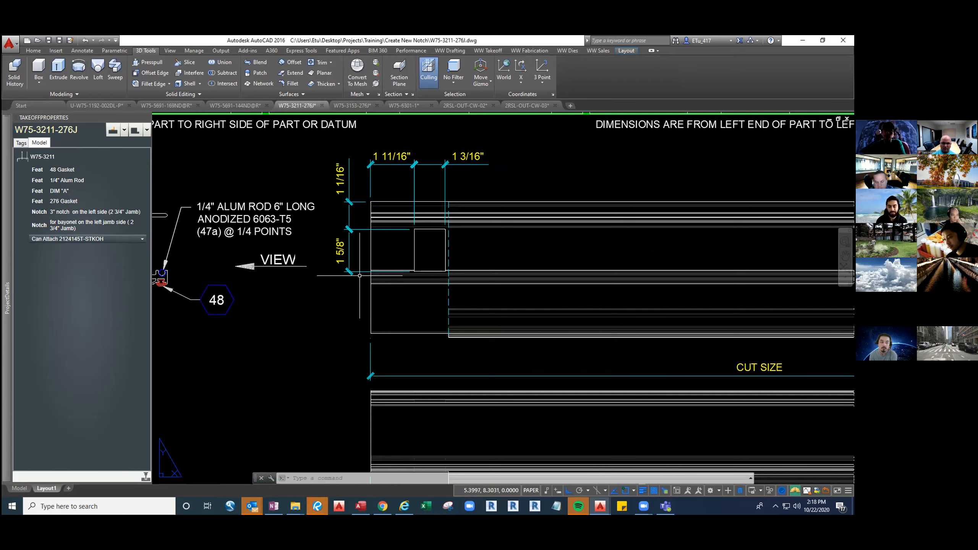
scroll(361, 274, down, 2)
middle_drag(361, 276, 395, 278)
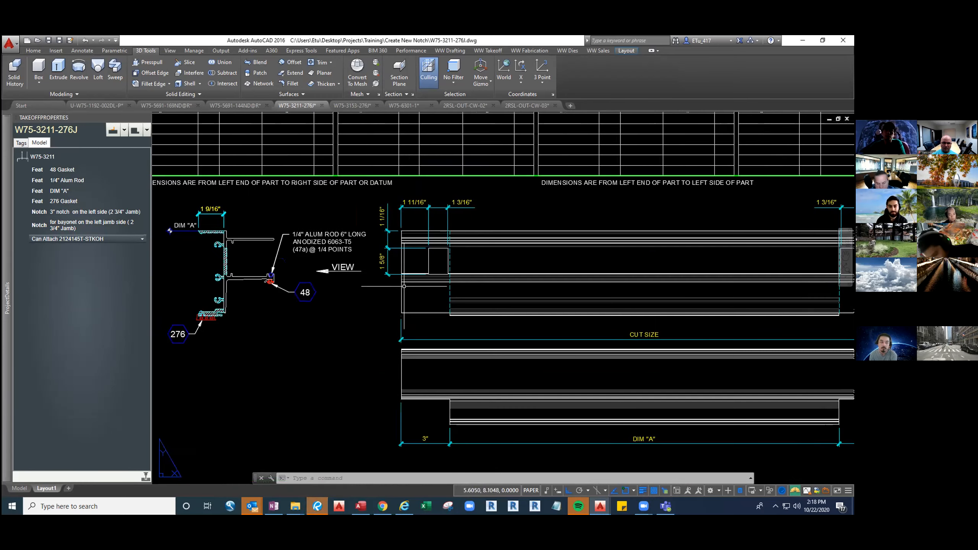
middle_click(429, 294)
middle_click(429, 293)
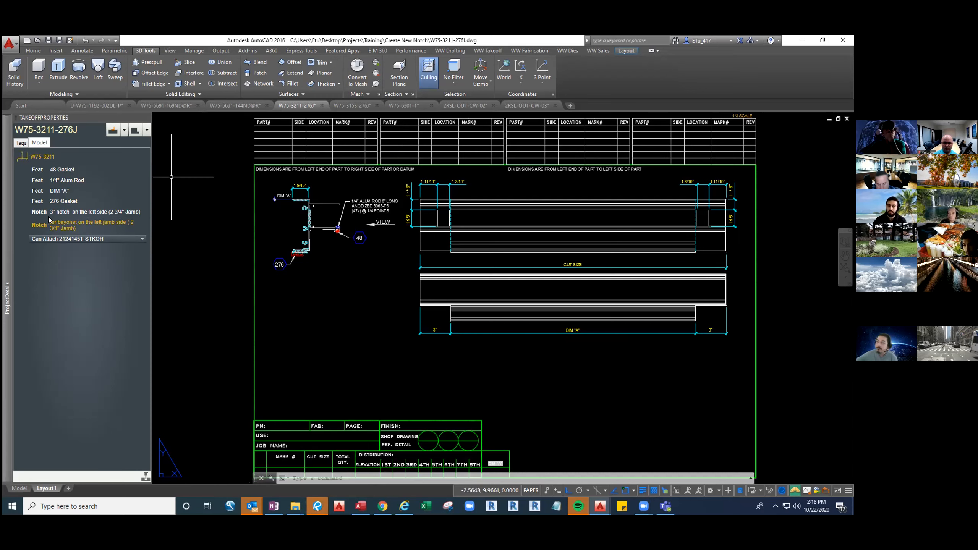
Update part W75-3211, fab 276J, with the mirrored right-side notches
right_click(40, 159)
click(59, 166)
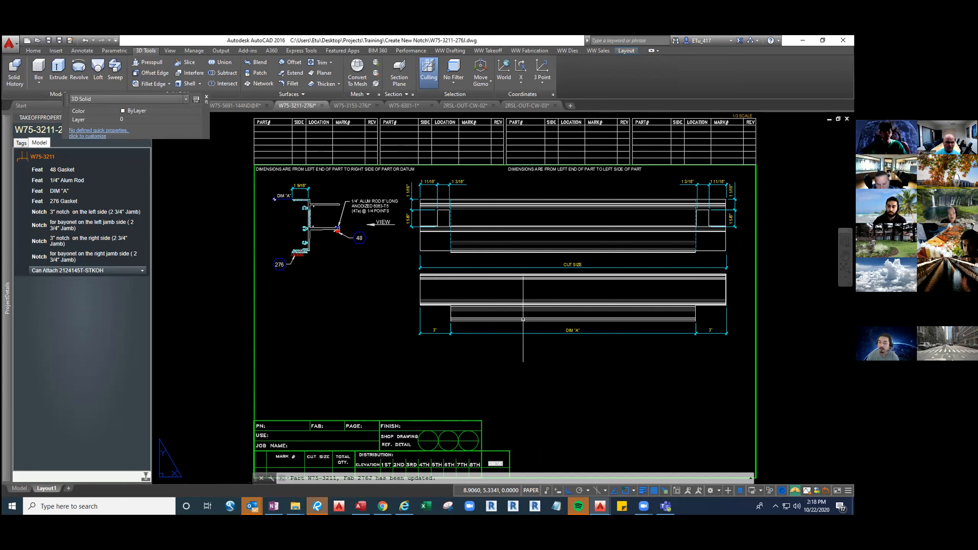
text(sca)
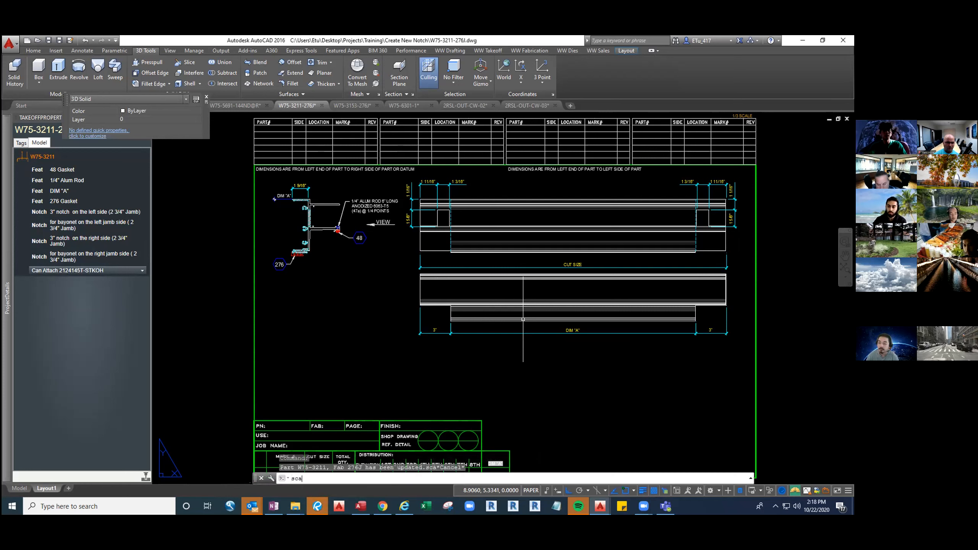
key(Return)
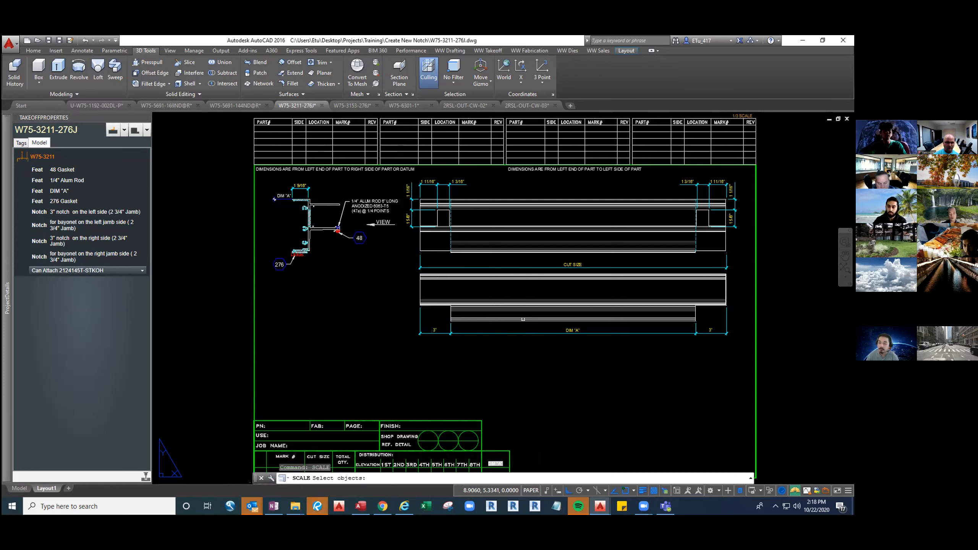
key(Escape)
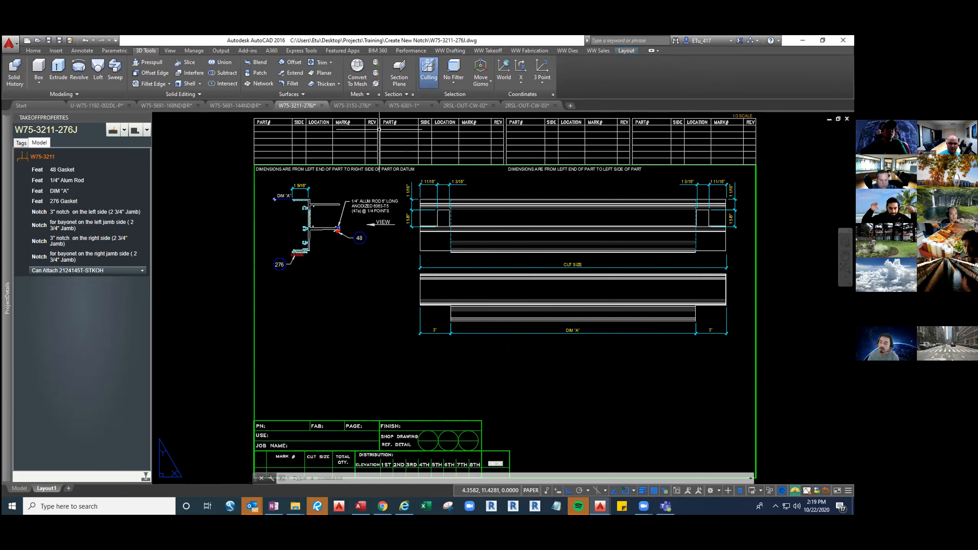
Switch to the W75-6301-1 drawing and examine where its #7 Hole notch and V-groove hole note sit on the part
click(405, 108)
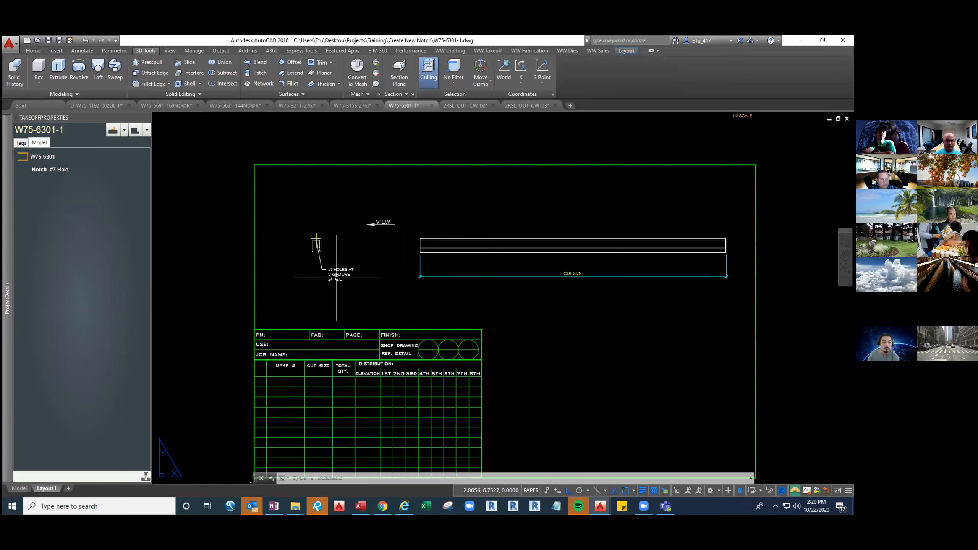
scroll(336, 277, up, 2)
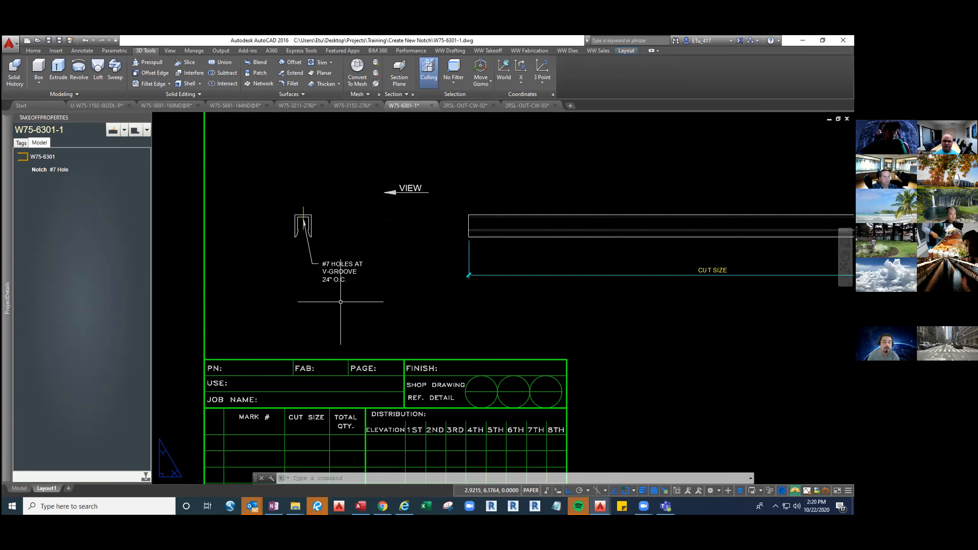
middle_drag(552, 214, 467, 254)
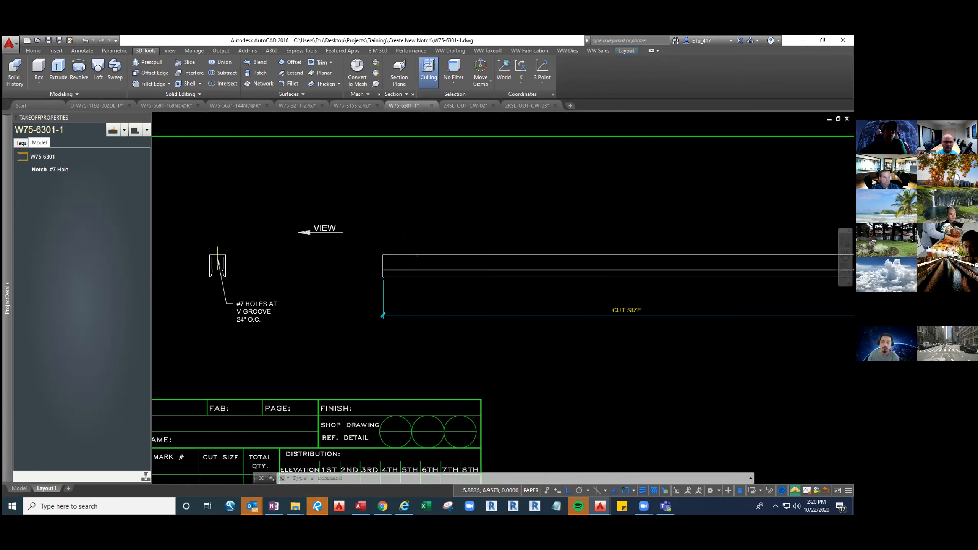
middle_drag(827, 223, 680, 251)
middle_drag(421, 263, 612, 236)
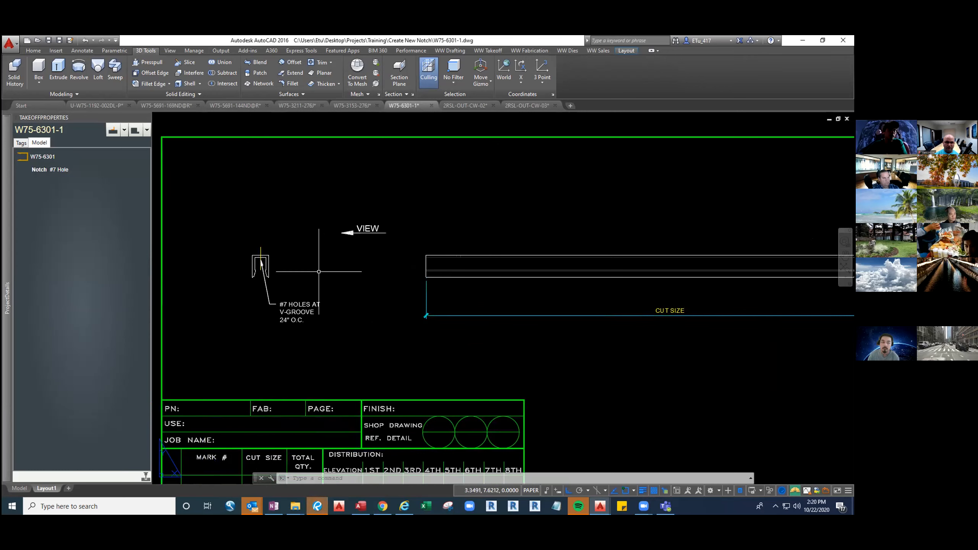
click(39, 169)
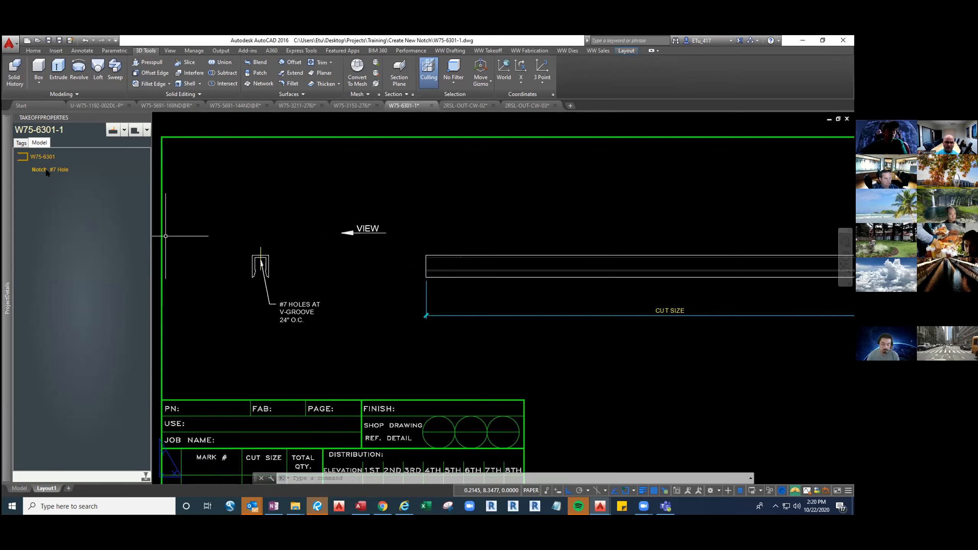
click(38, 170)
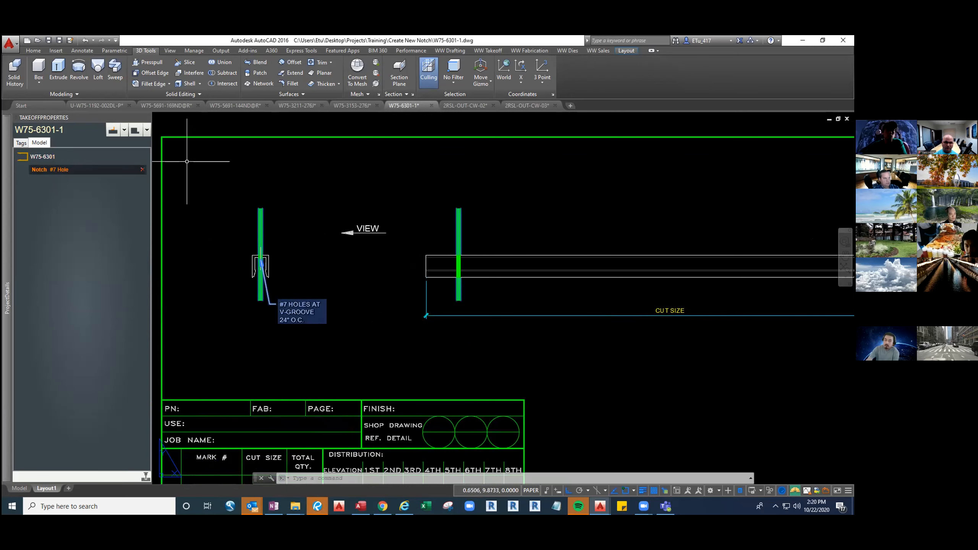
scroll(477, 255, up, 4)
scroll(474, 258, down, 7)
scroll(472, 260, up, 2)
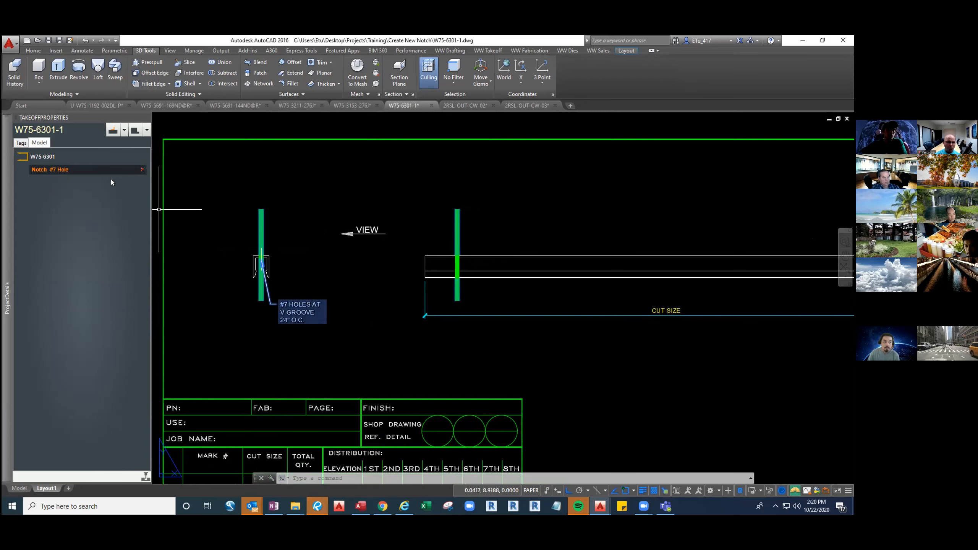
Create a fab feature on W75-6301 with no extrusion end selected and name it "#7 Hole" like the existing notch
click(148, 131)
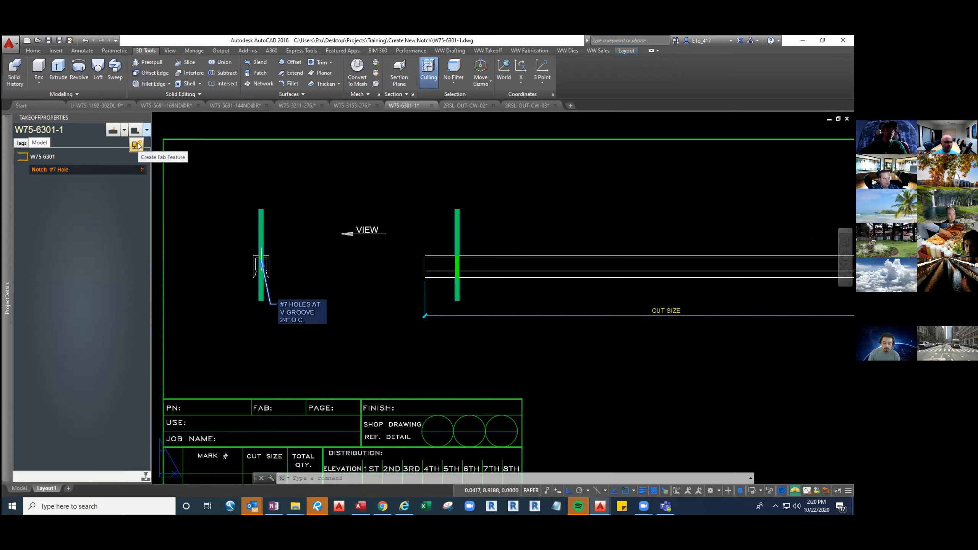
click(148, 132)
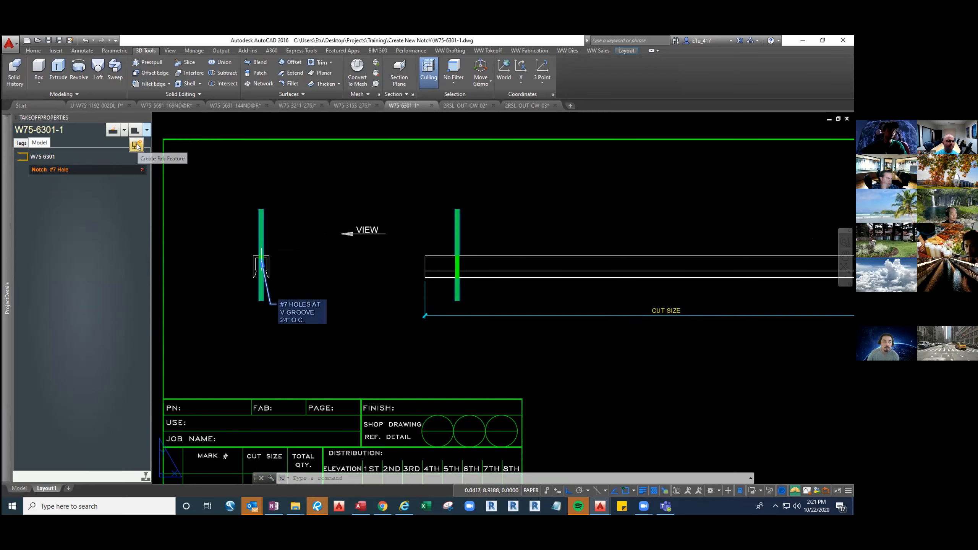
click(137, 146)
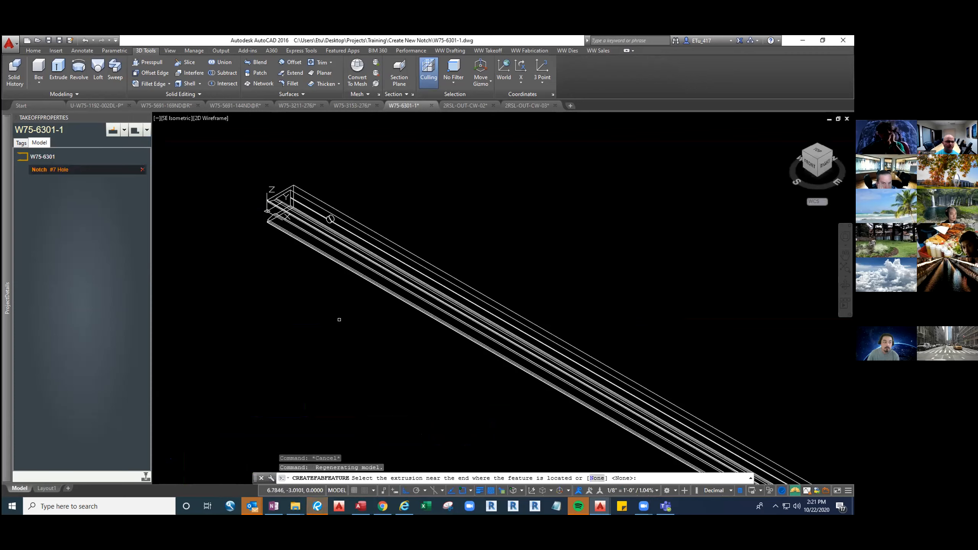
middle_drag(345, 316, 328, 296)
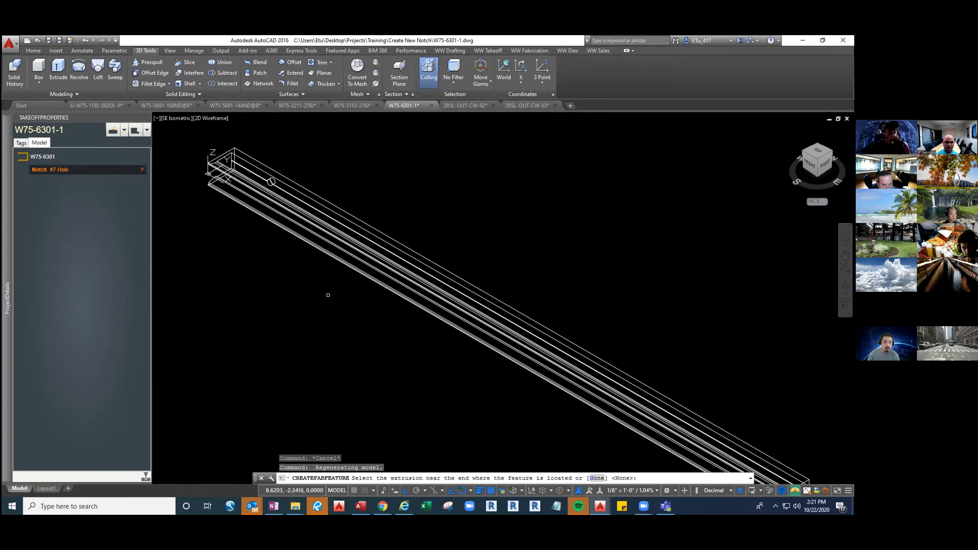
key(Return)
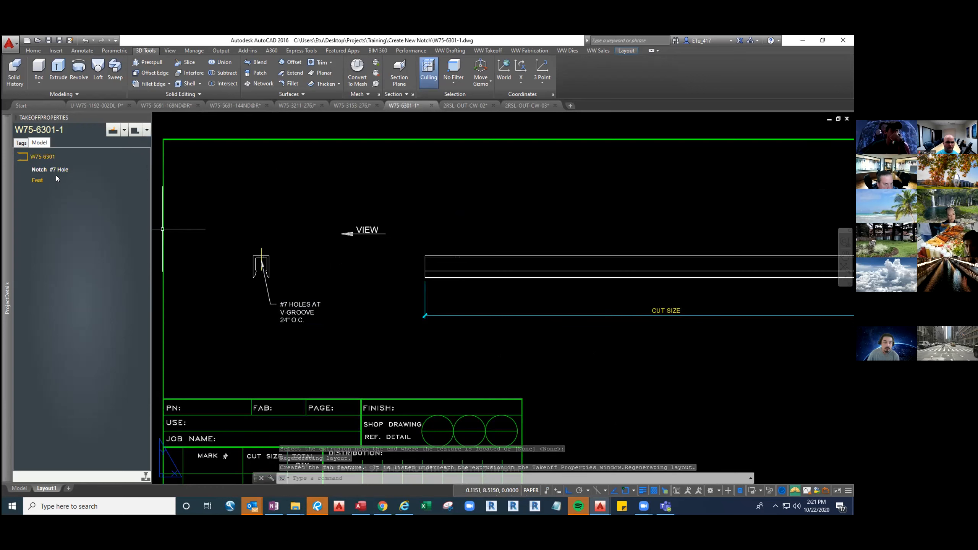
click(33, 171)
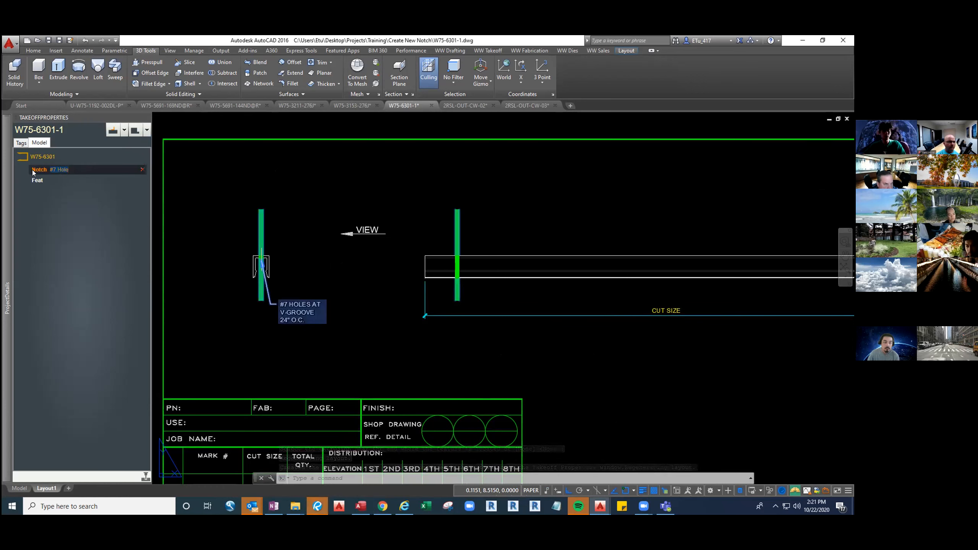
click(62, 178)
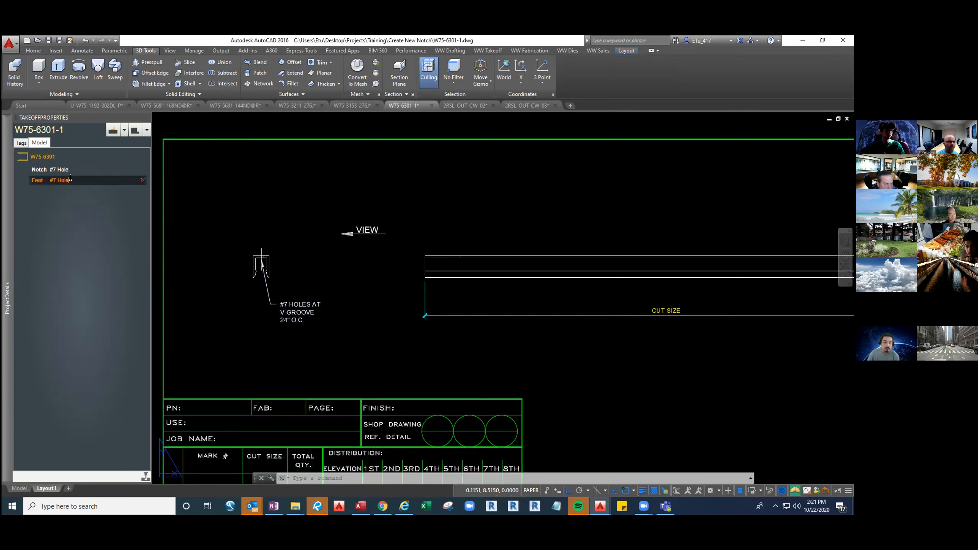
Edit the #7 Hole feature's note to include the V-groove hole callout and save the changes
right_click(39, 182)
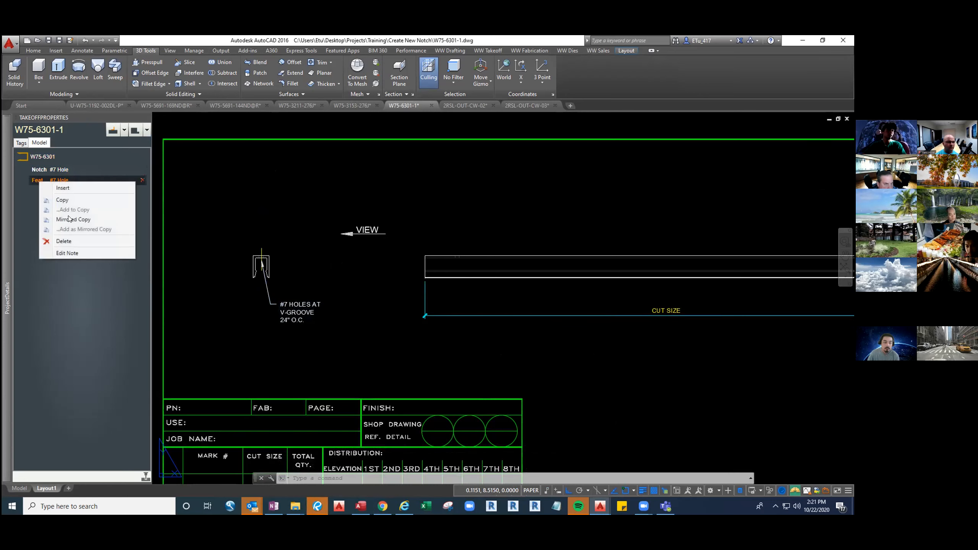
click(74, 251)
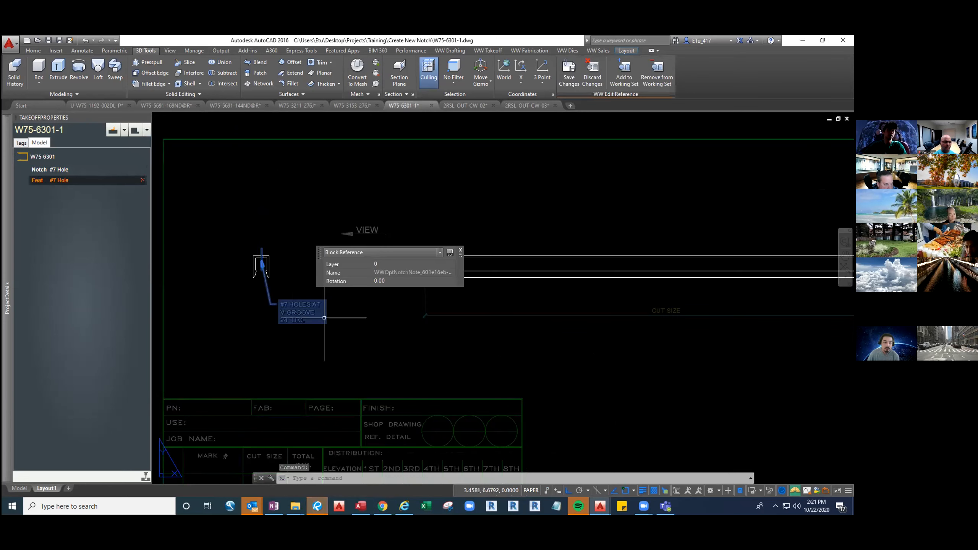
key(Escape)
click(569, 72)
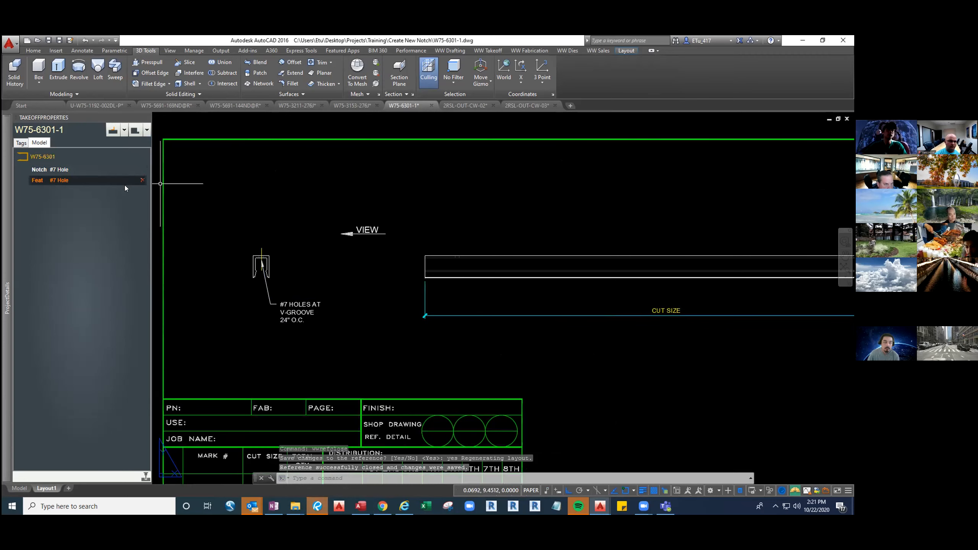
Delete the original #7 Hole notch from W75-6301, keeping the feature, and save the drawing
click(68, 171)
click(142, 170)
click(418, 287)
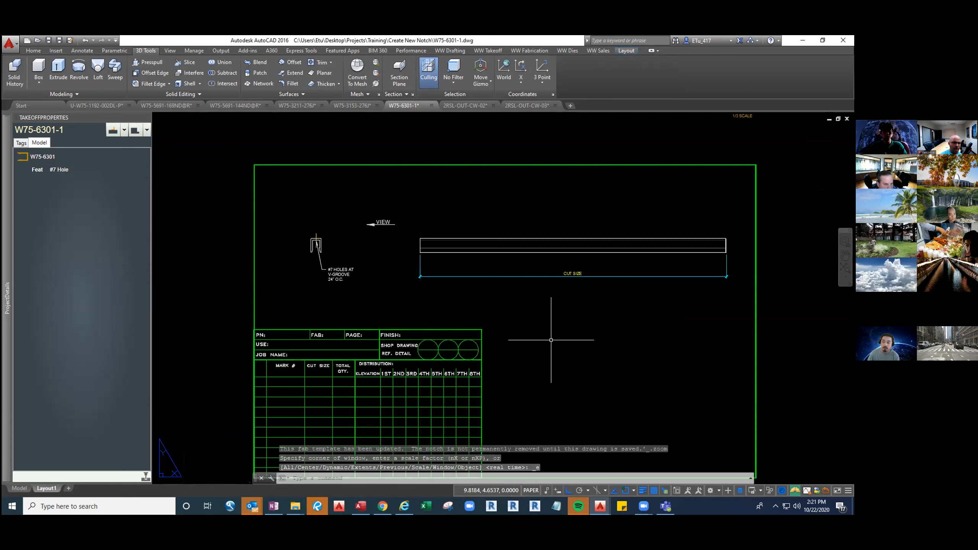
key(ctrl+s)
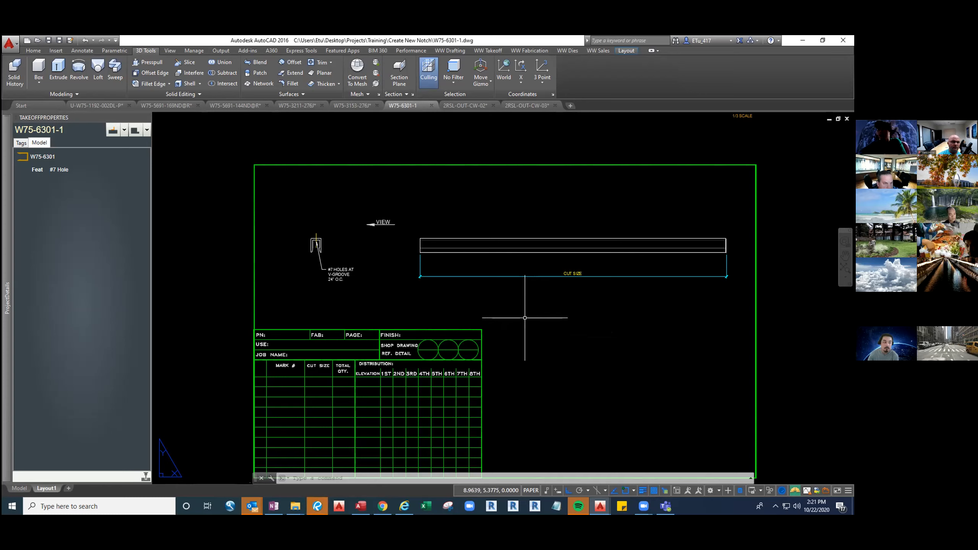
key(ctrl+s)
key(Escape)
key(Escape)
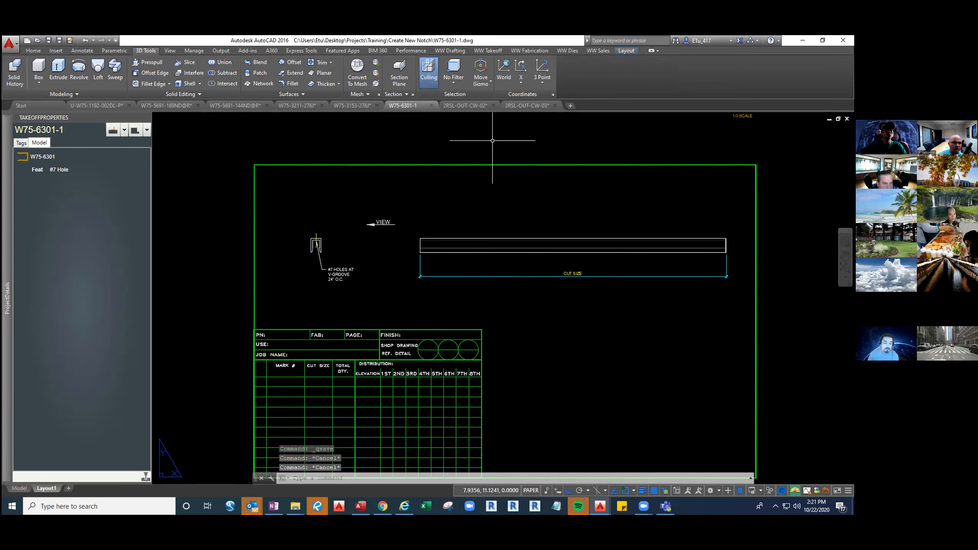
Compare the 2RSL-OUT-CW-02 and 2RSL-OUT-CW-03 unit drawings in plan view, first checking the CW-02 unit in isometric
click(474, 105)
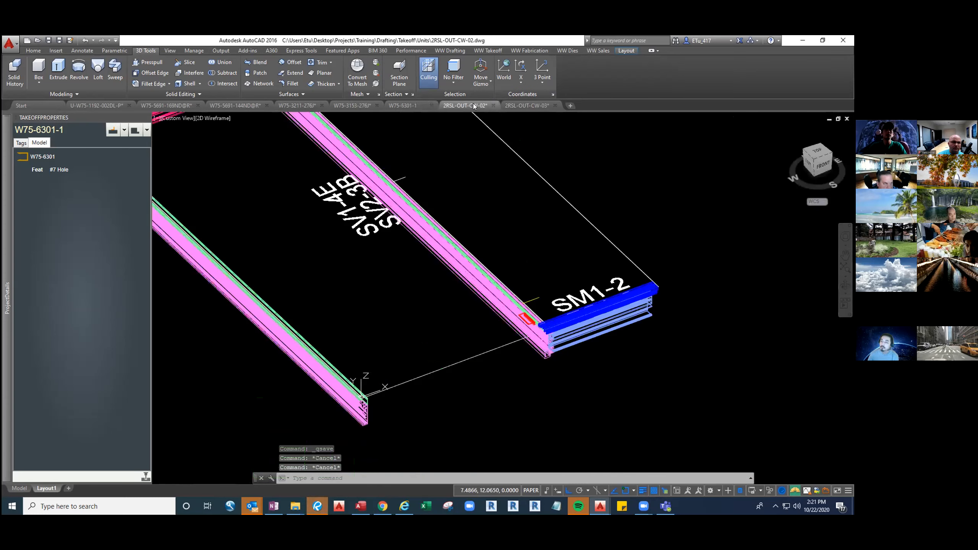
scroll(520, 270, down, 4)
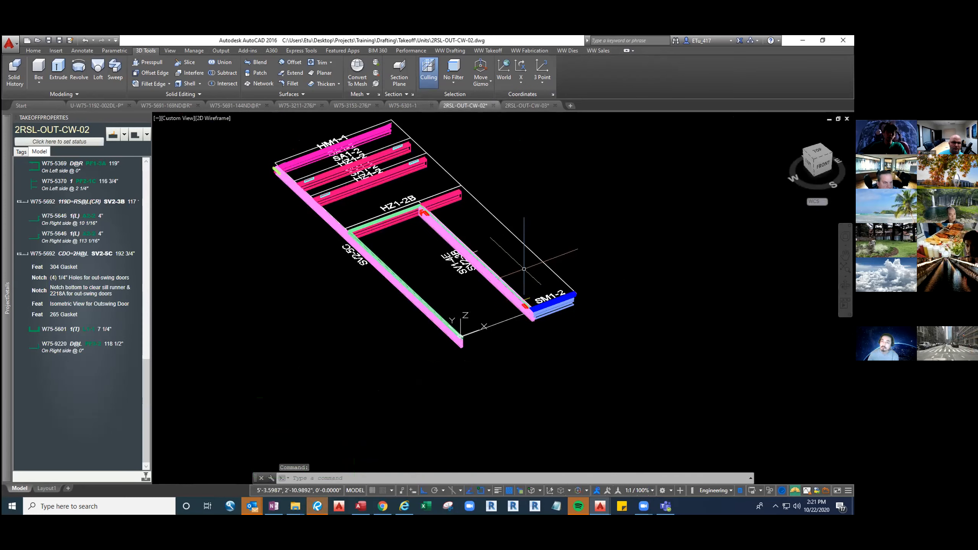
text(iso)
key(Return)
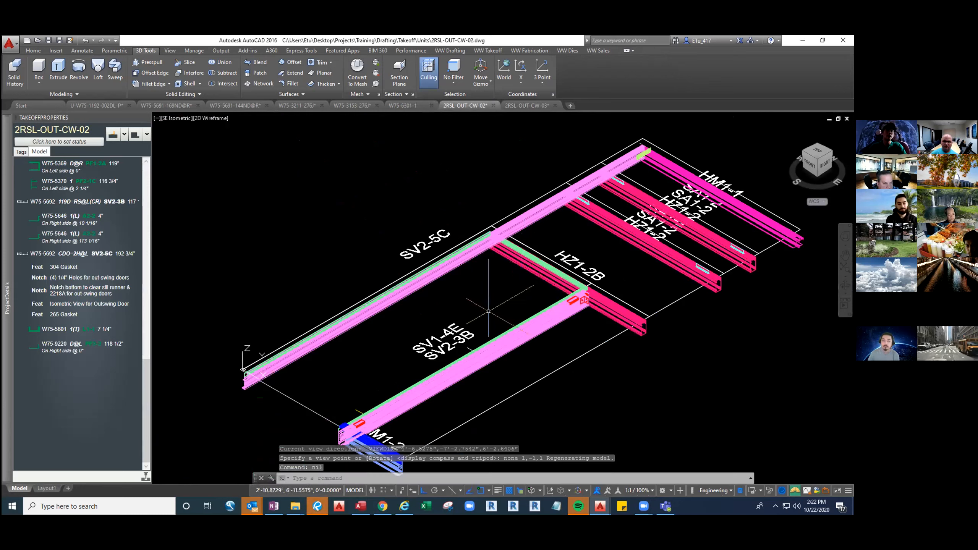
text(vpp)
key(Return)
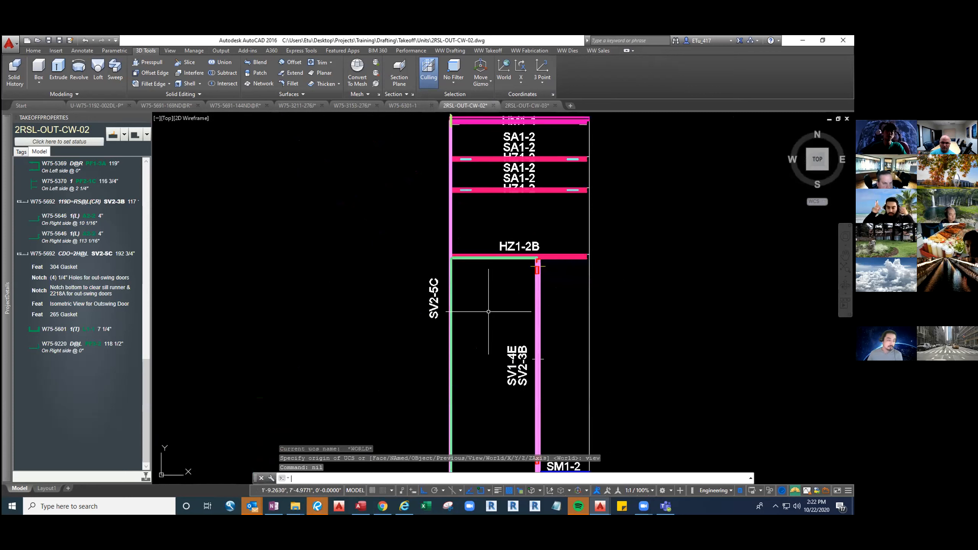
middle_drag(488, 311, 474, 284)
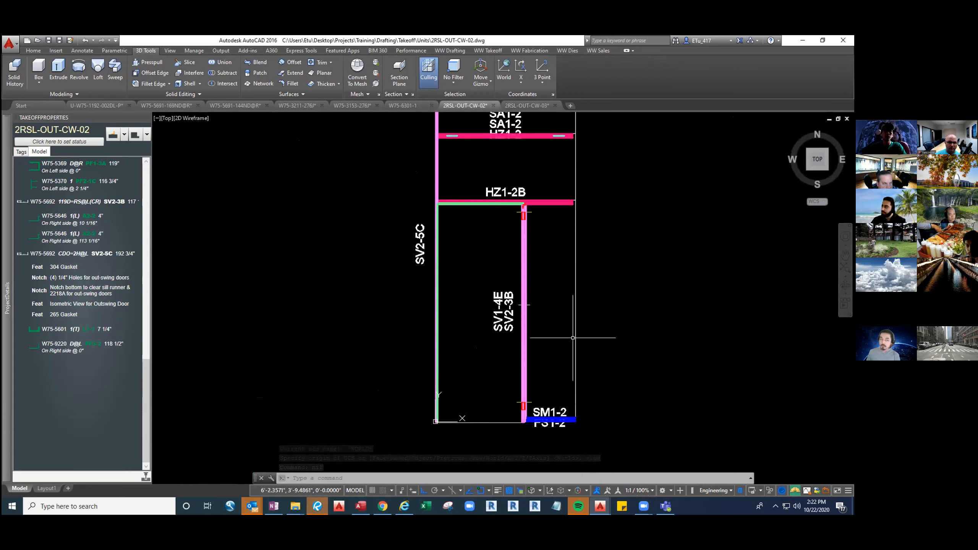
click(534, 107)
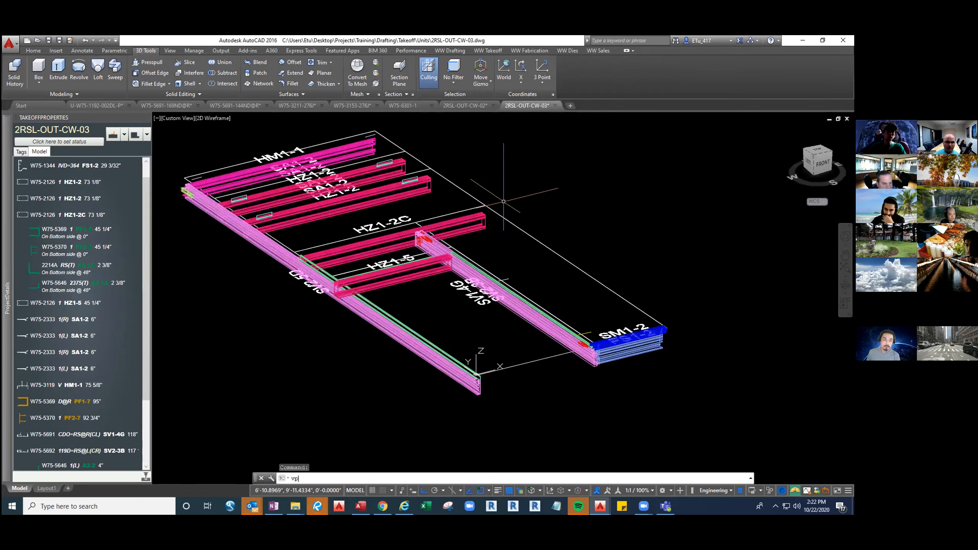
middle_drag(546, 387, 536, 351)
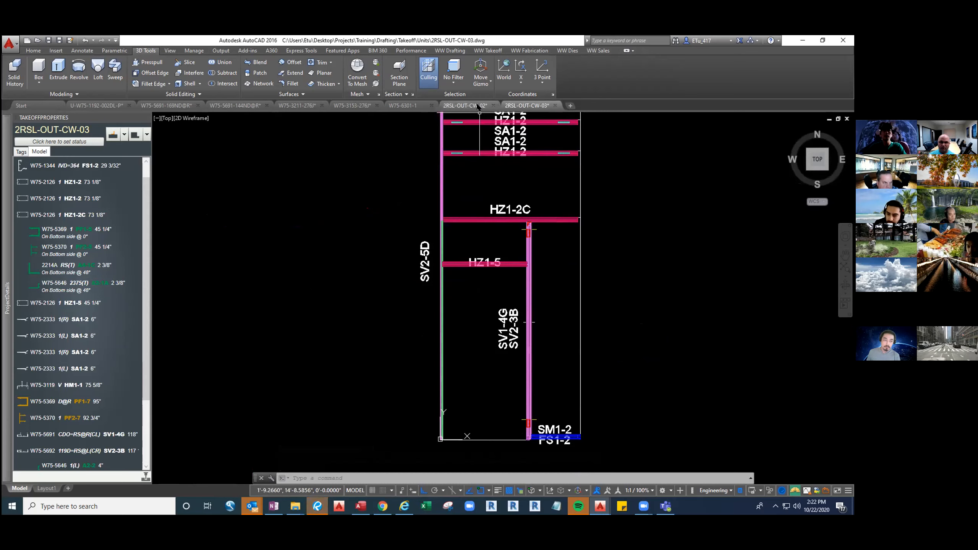
Return to 2RSL-OUT-CW-02 and inspect the features and notches of mullion SV1-4E at its bottom end beside sill SM1-2
click(465, 105)
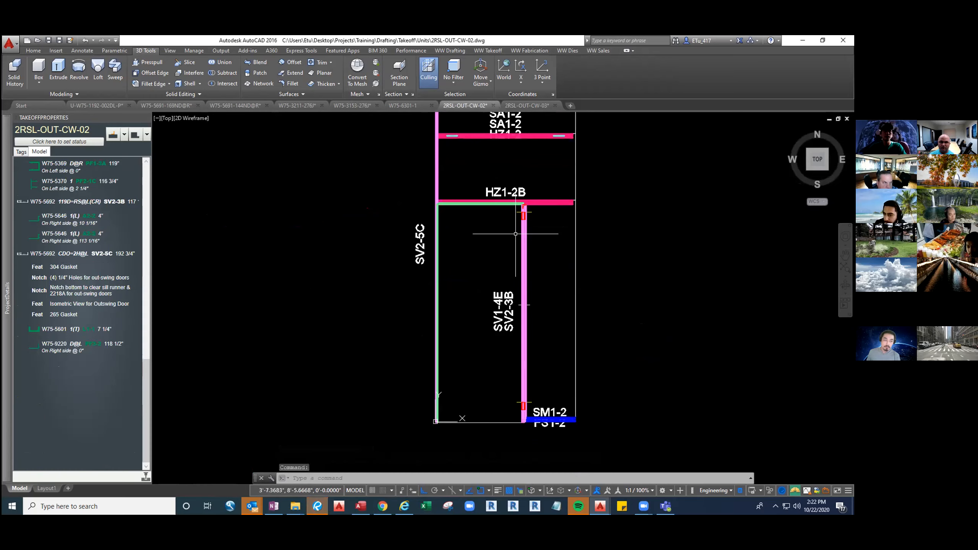
text(iso)
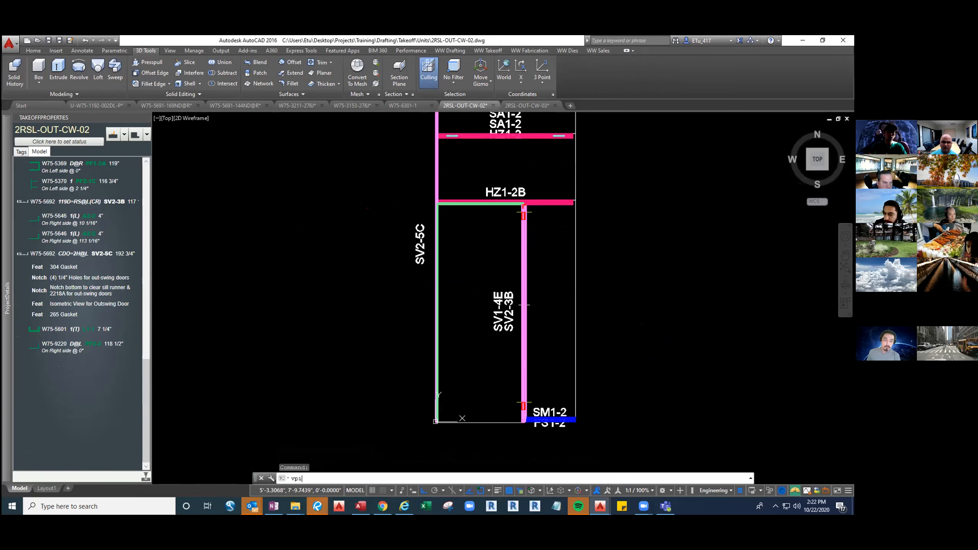
key(Return)
shift+middle_drag(438, 368, 705, 370)
middle_drag(691, 416, 521, 325)
scroll(521, 325, up, 2)
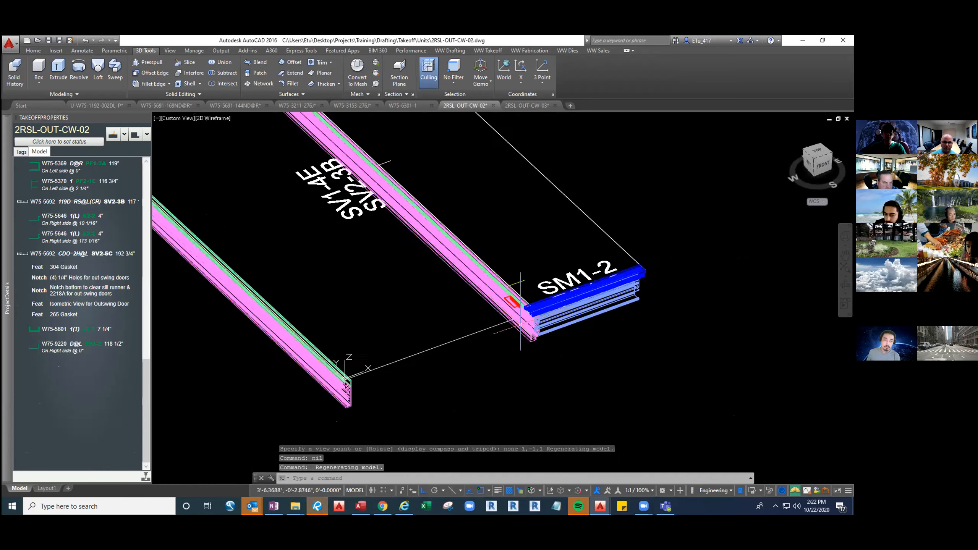
scroll(521, 325, up, 1)
click(520, 324)
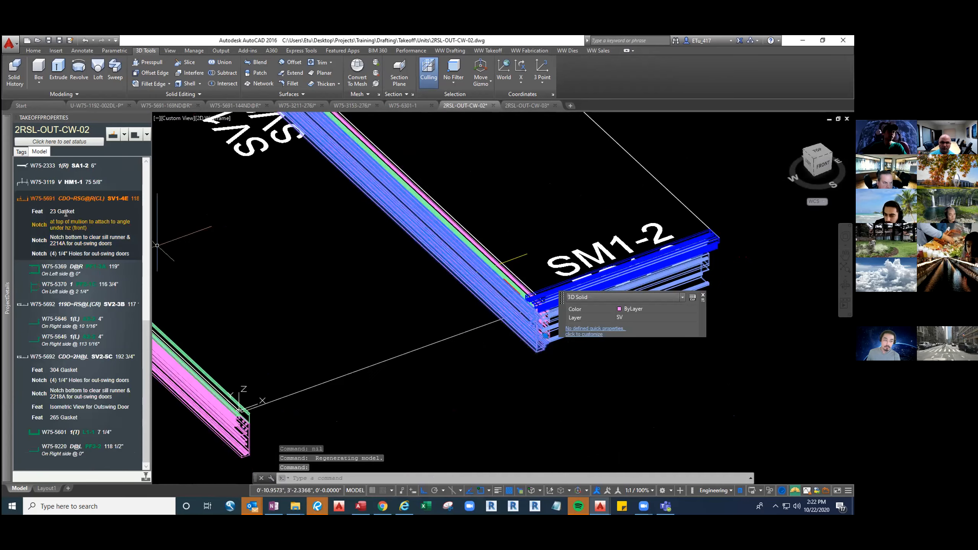
key(Escape)
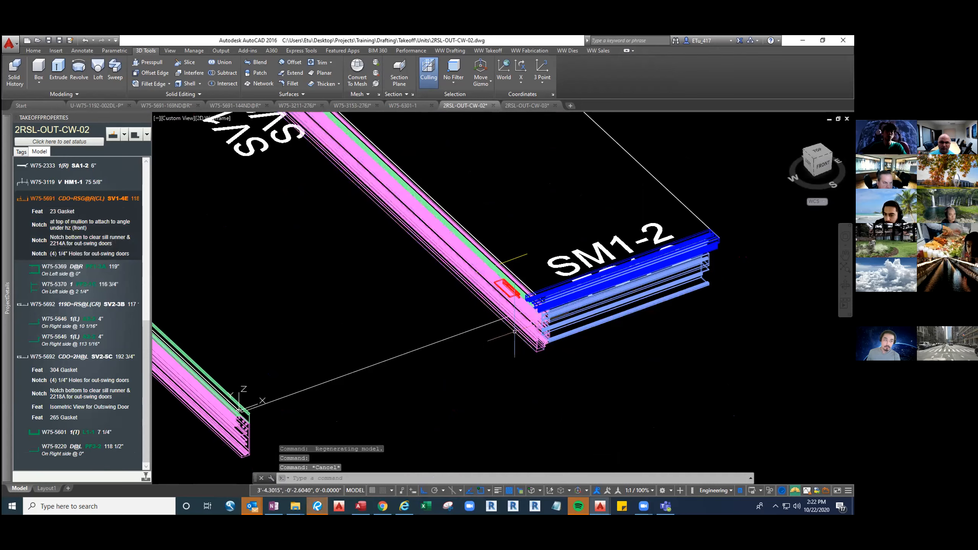
Inspect the top end of mullion SV1-4E under horizontal HZ1-2B and return the unit drawing to plan view
key(Escape)
middle_drag(316, 287, 450, 450)
middle_drag(320, 275, 453, 389)
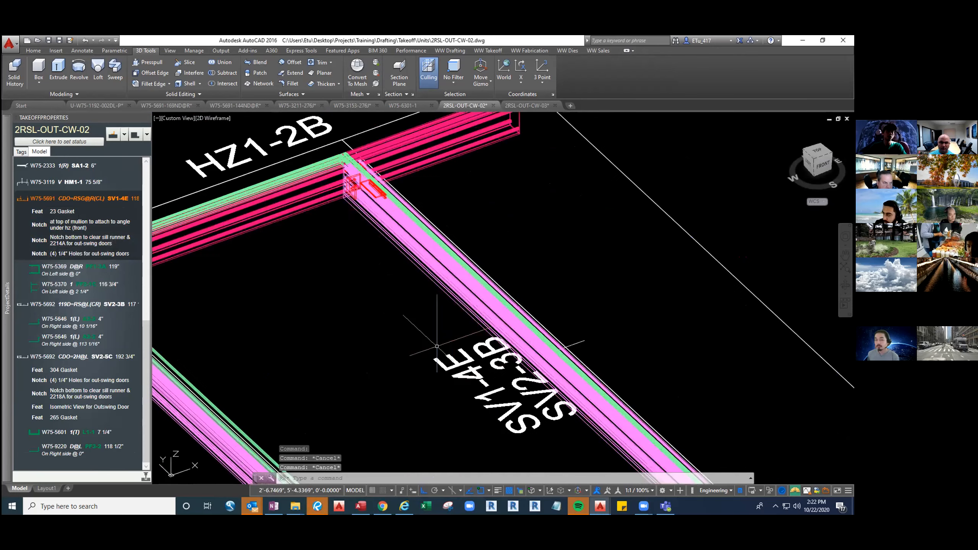
mouse_move(8, 278)
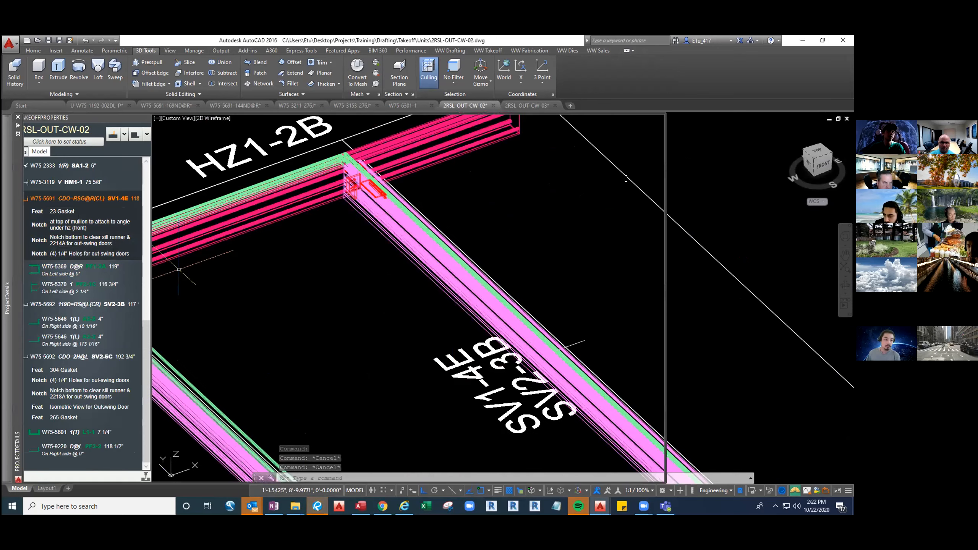
double_click(708, 307)
text(vp)
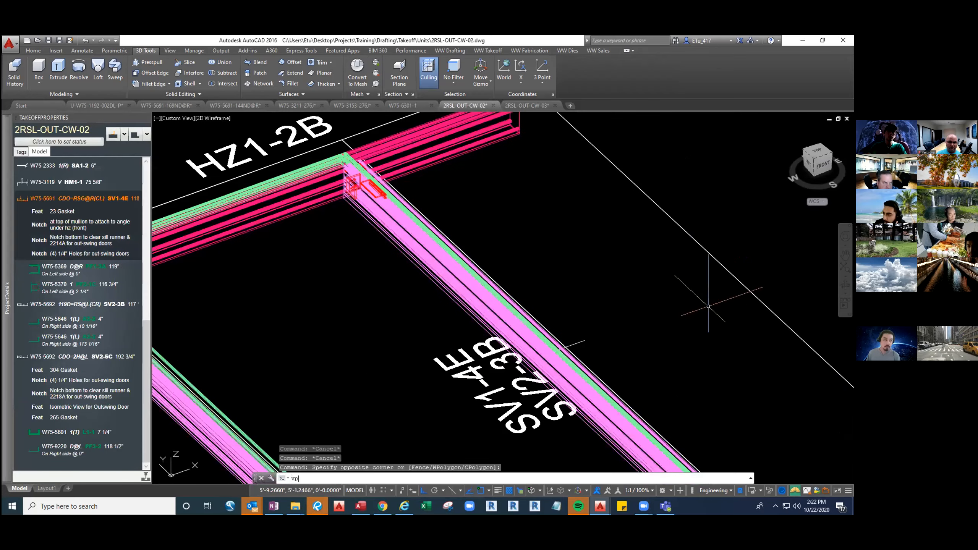
key(Return)
mouse_move(6, 296)
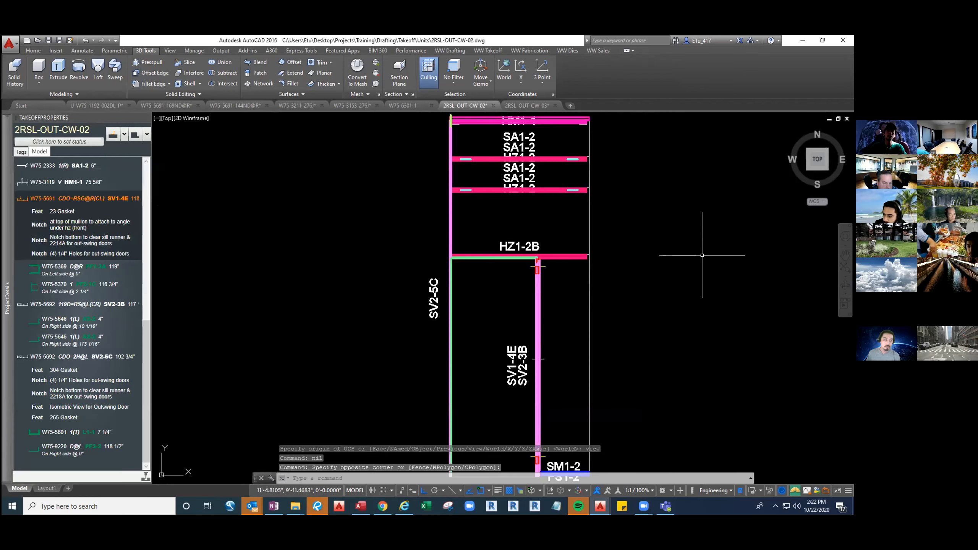
middle_drag(576, 350, 551, 295)
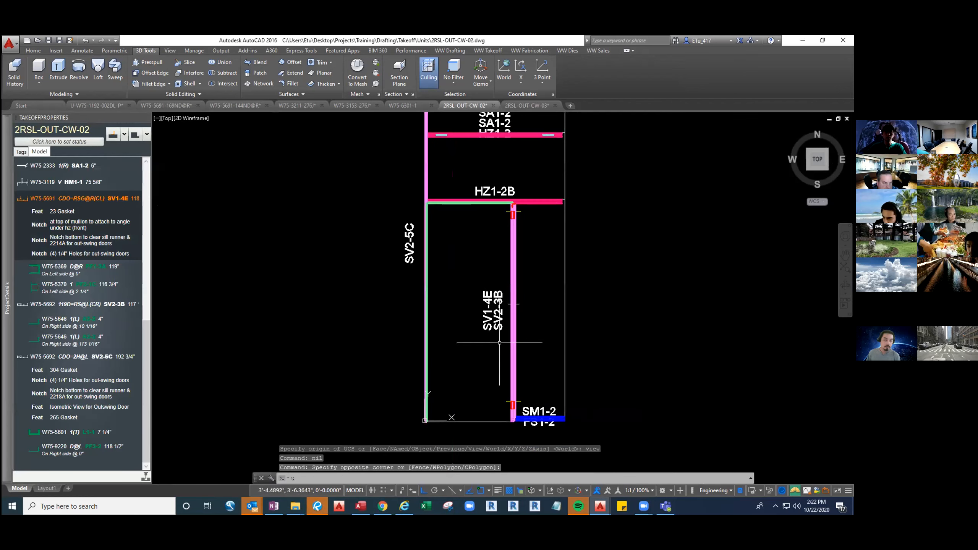
Query the detail use of mullion SV1-4E and check the matching detail in the project details
text(ud)
key(Return)
click(490, 329)
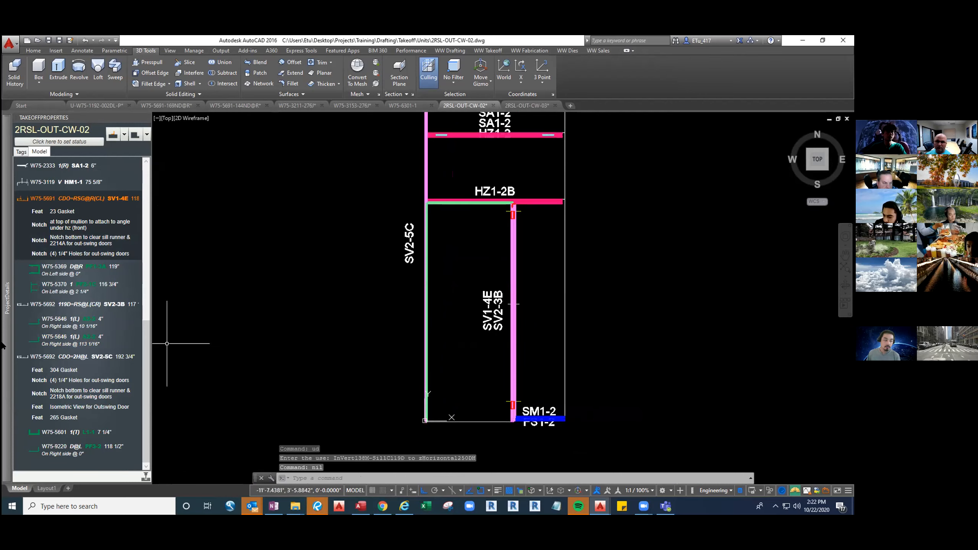
mouse_move(6, 342)
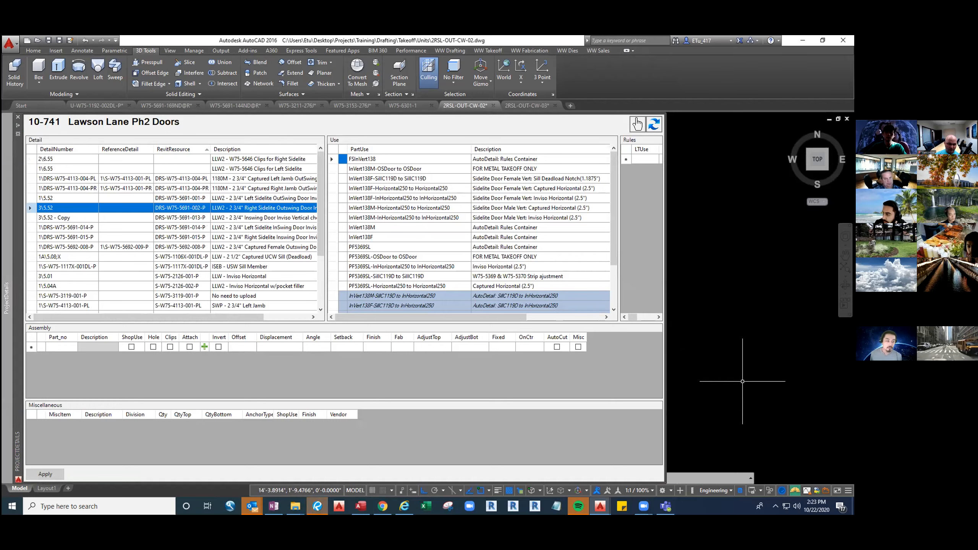
Display the unit's tag lines instead of its solids and turn on Walters & Wolf tooltips to check mullion SV1-4E
key(Return)
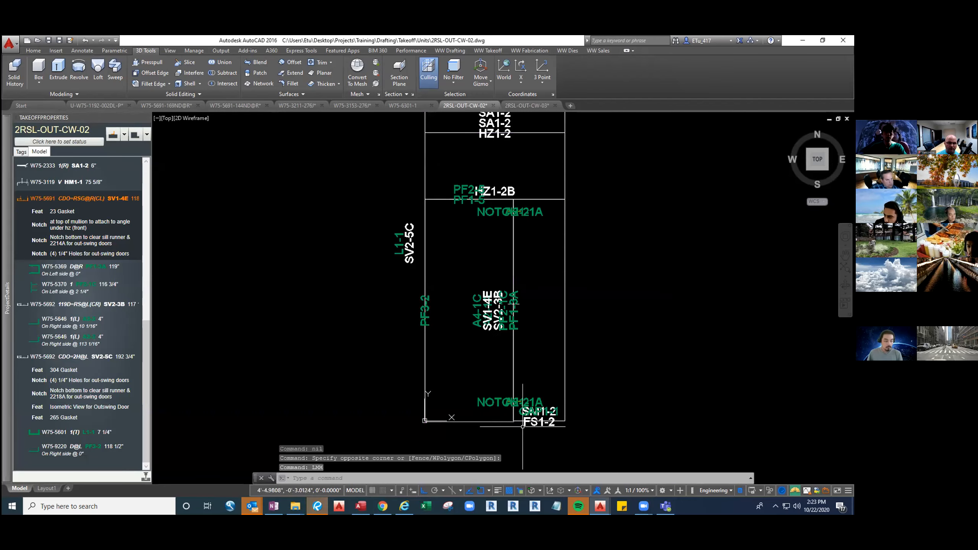
scroll(516, 424, up, 5)
scroll(481, 328, down, 4)
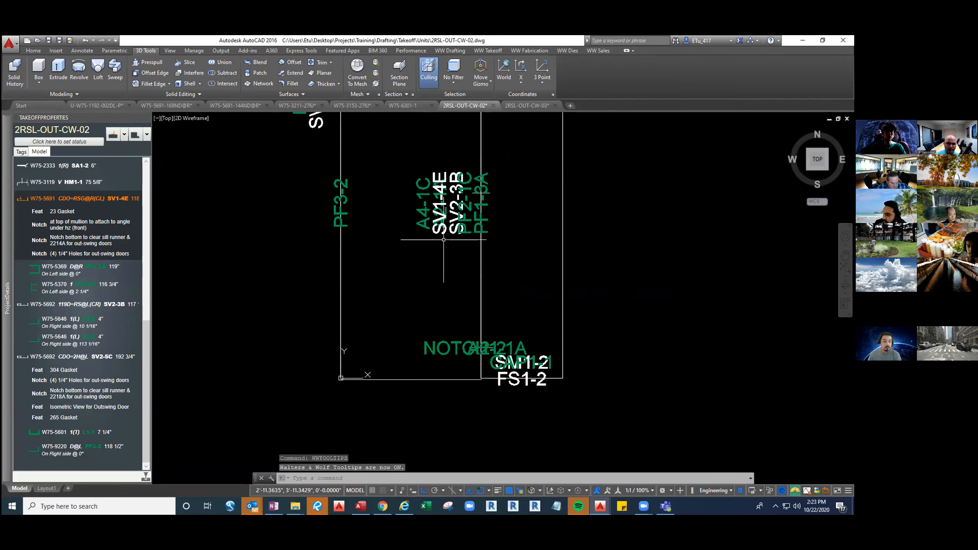
mouse_move(442, 235)
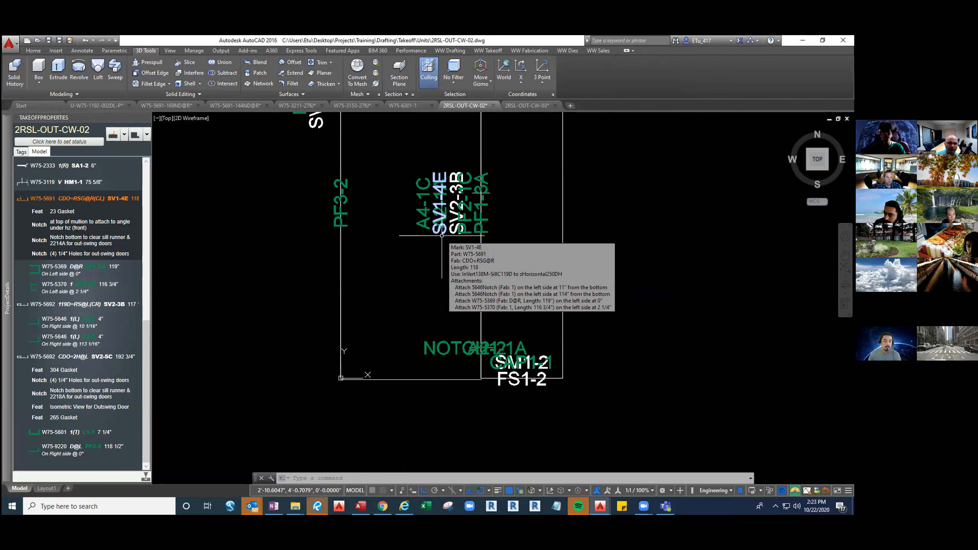
Select the tag lines at sill SM1-2 and at horizontal HZ1-2B to identify their uses
scroll(497, 385, up, 2)
click(489, 379)
click(487, 366)
key(Escape)
scroll(470, 271, down, 2)
middle_drag(467, 248, 465, 389)
middle_drag(501, 166, 492, 274)
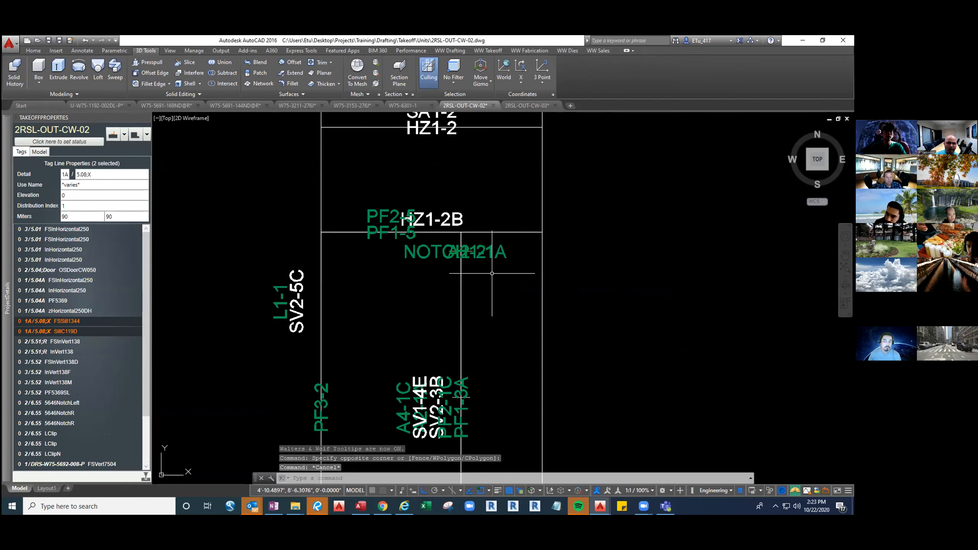
click(495, 232)
middle_drag(457, 383, 445, 266)
middle_drag(386, 341, 387, 317)
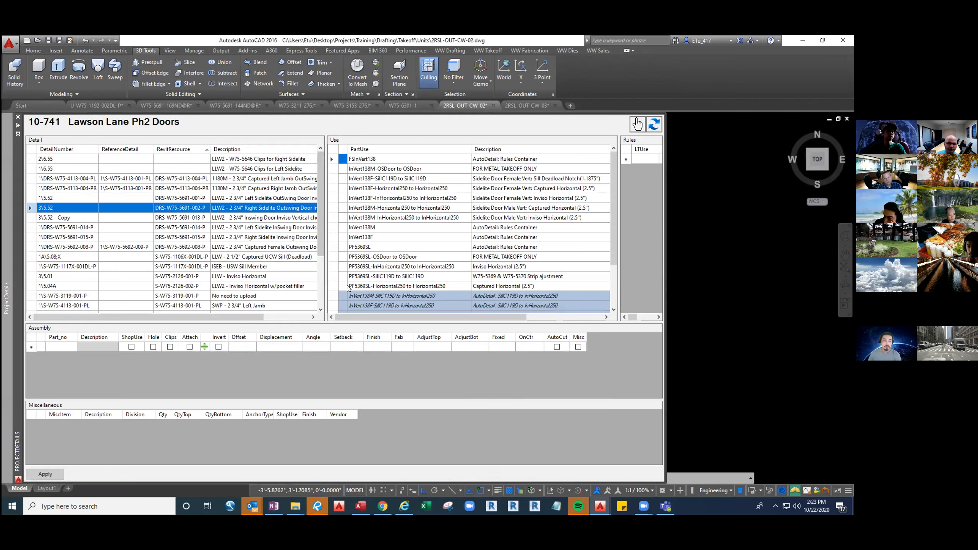
Sort the detail's uses by PartUse and review InVert138M-SillC119D to SillC119D and InVert138M-zHorizontal250DH to zHorizontal250DH
click(407, 156)
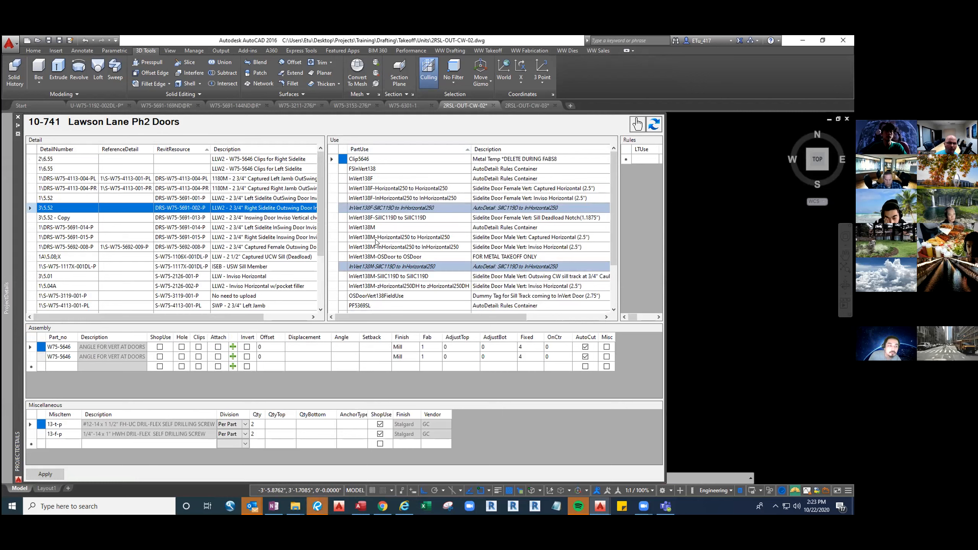
click(392, 278)
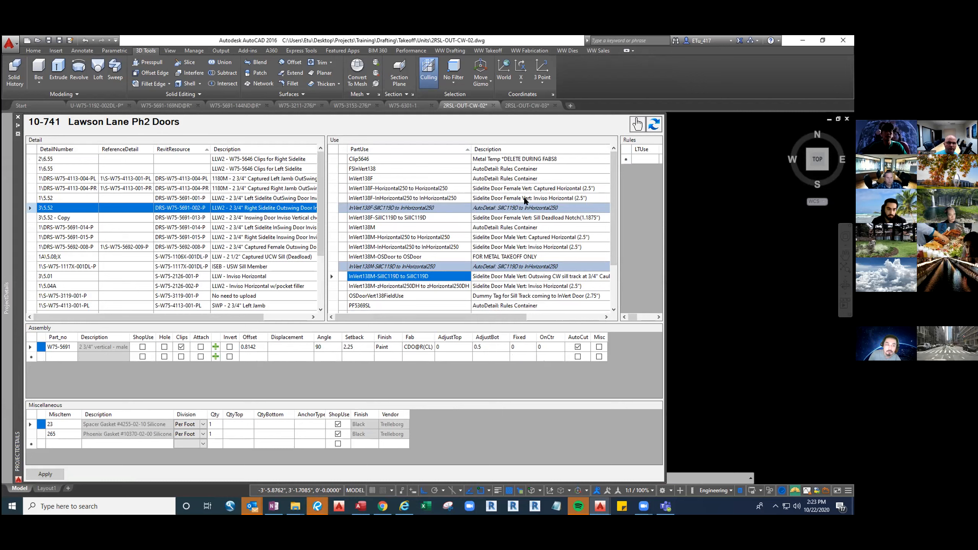
click(403, 288)
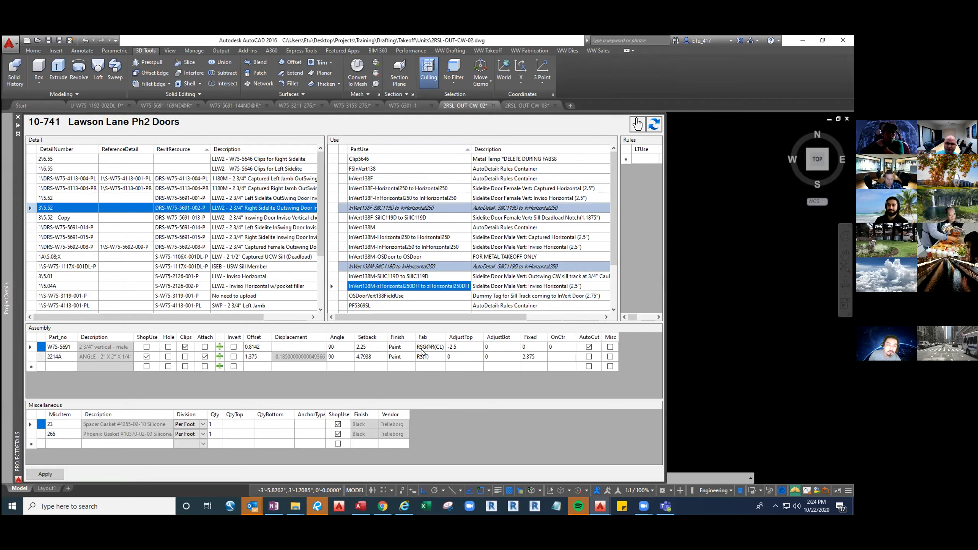
click(752, 323)
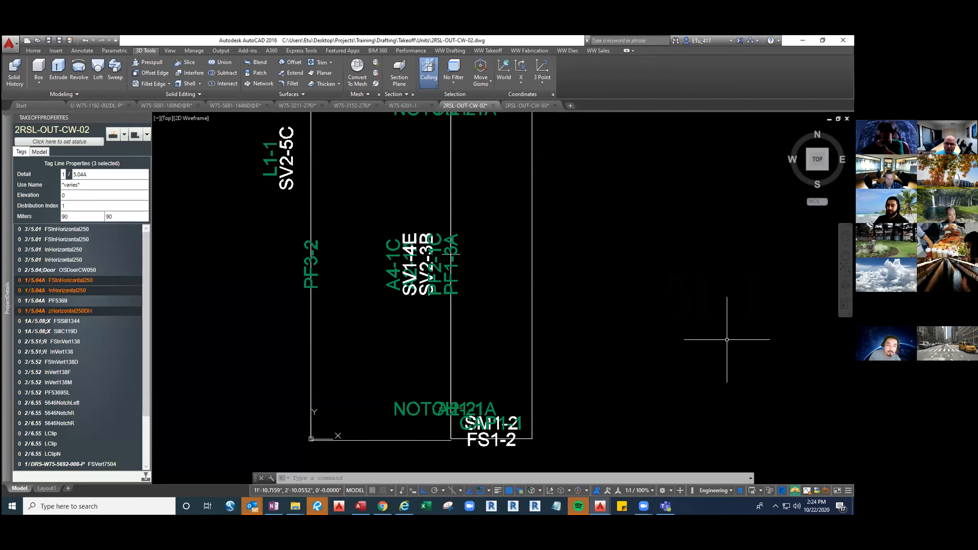
click(727, 339)
click(704, 327)
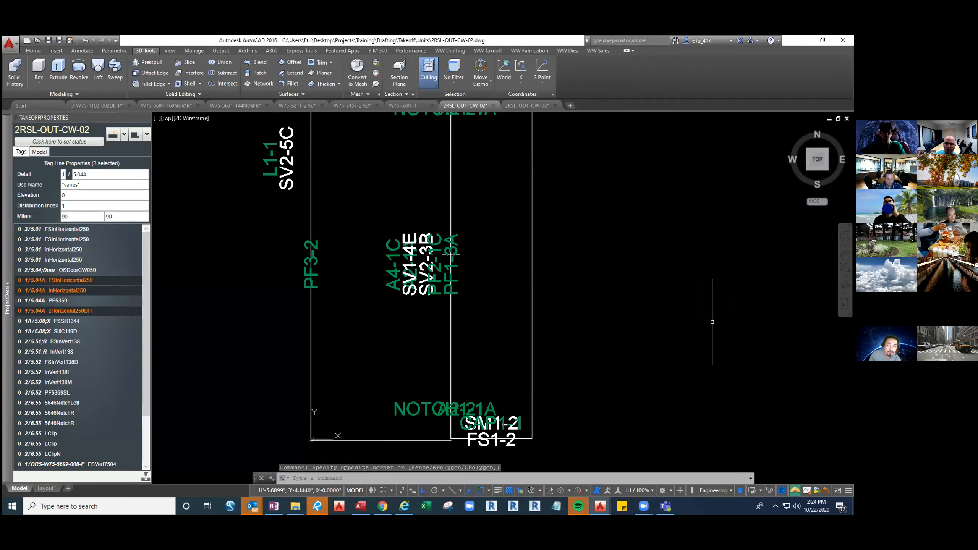
Display the unit's solids again and view mullion SV1-4E's bottom end beside sill SM1-2 in isometric
text(LM1)
key(Return)
key(Return)
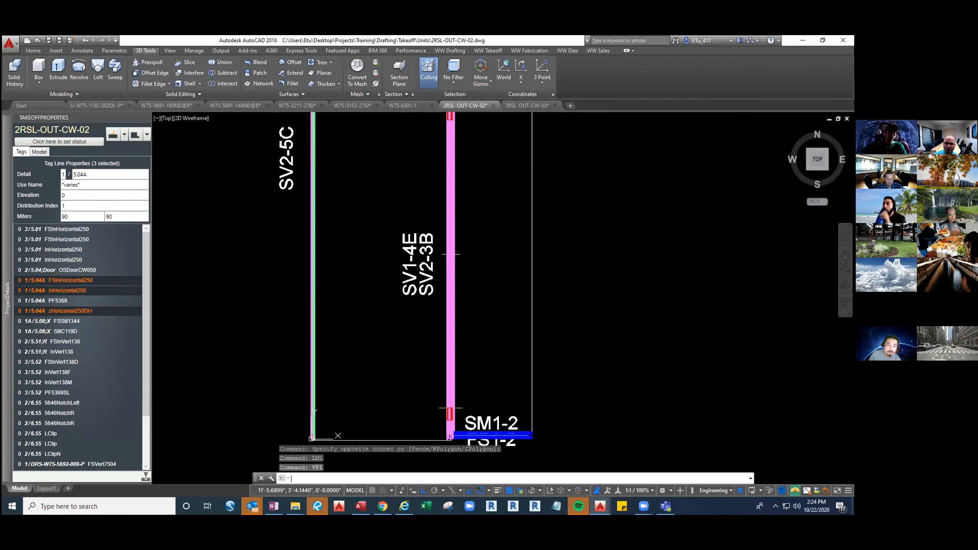
mouse_move(537, 346)
shift+middle_down()
mouse_move(631, 347)
mouse_move(469, 255)
shift+middle_up()
scroll(510, 337, up, 5)
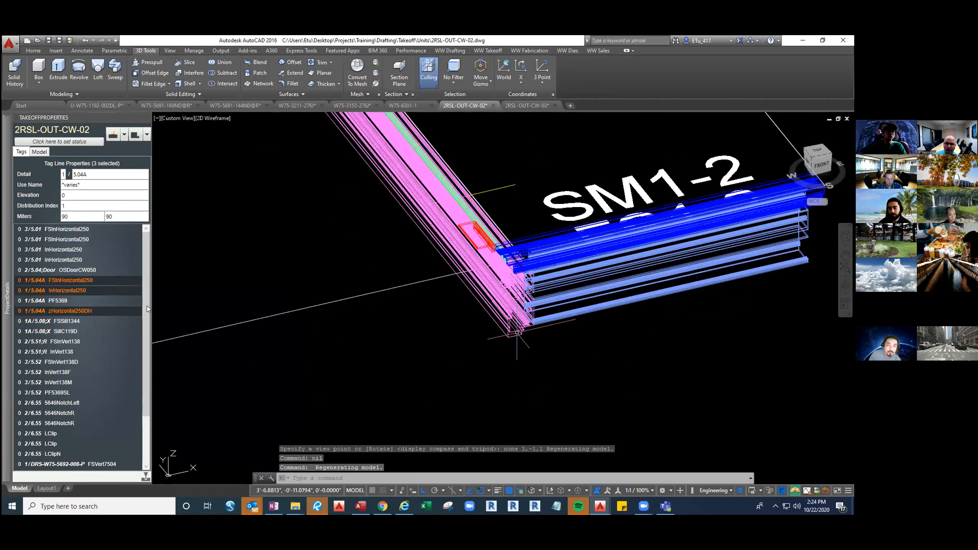
Preview the fab ticket for mullion SV1-4E, dismissing the warning dialogs while it generates
click(509, 334)
right_click(89, 236)
click(88, 246)
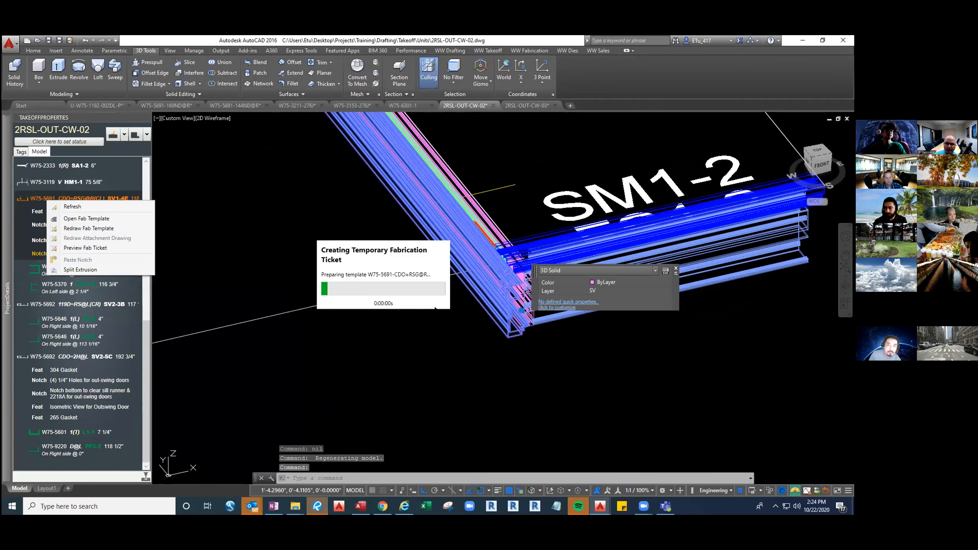
click(491, 294)
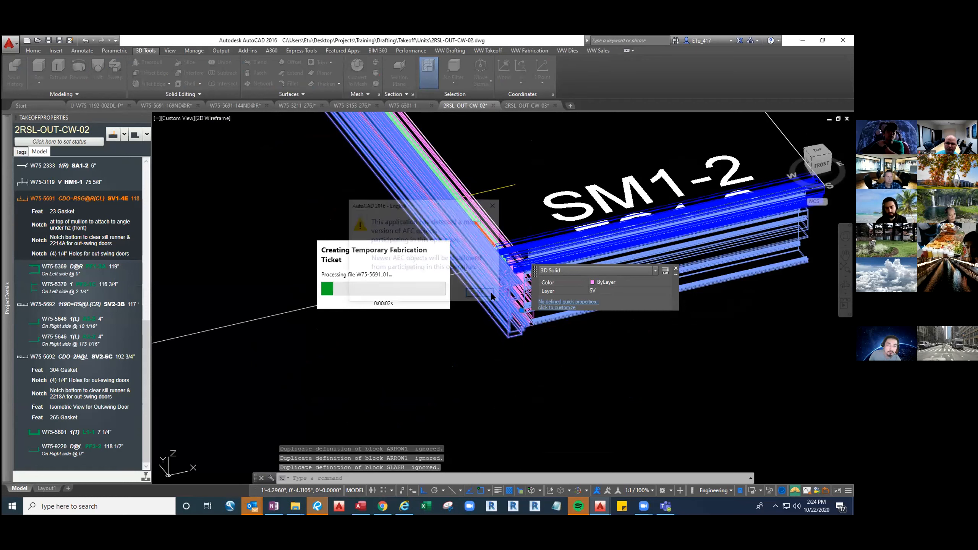
click(492, 295)
click(492, 295)
click(491, 294)
click(491, 294)
click(492, 295)
click(491, 295)
click(491, 295)
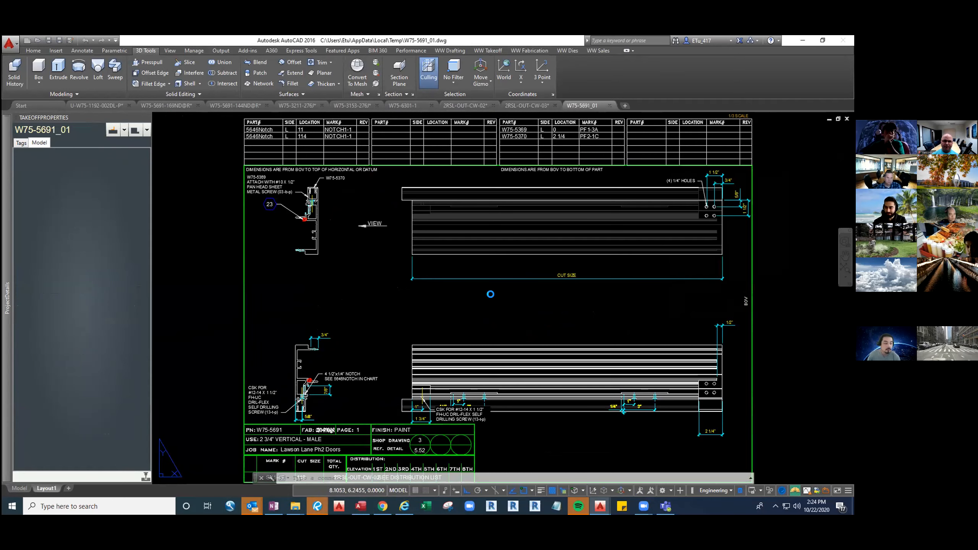
Examine the W75-5691 fab ticket's end notch details, FAB code in the title block, and bottom holes
middle_drag(373, 392, 427, 295)
scroll(377, 341, up, 4)
middle_drag(381, 369, 413, 356)
scroll(416, 343, up, 2)
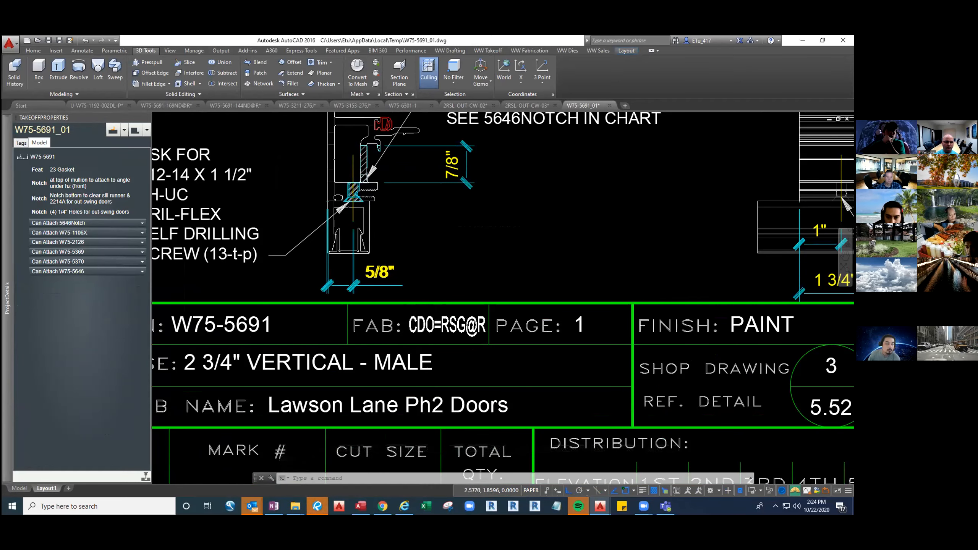
scroll(420, 327, down, 3)
middle_drag(613, 316, 372, 322)
middle_drag(790, 266, 648, 297)
scroll(650, 298, down, 2)
middle_drag(634, 188, 635, 253)
click(568, 299)
click(550, 285)
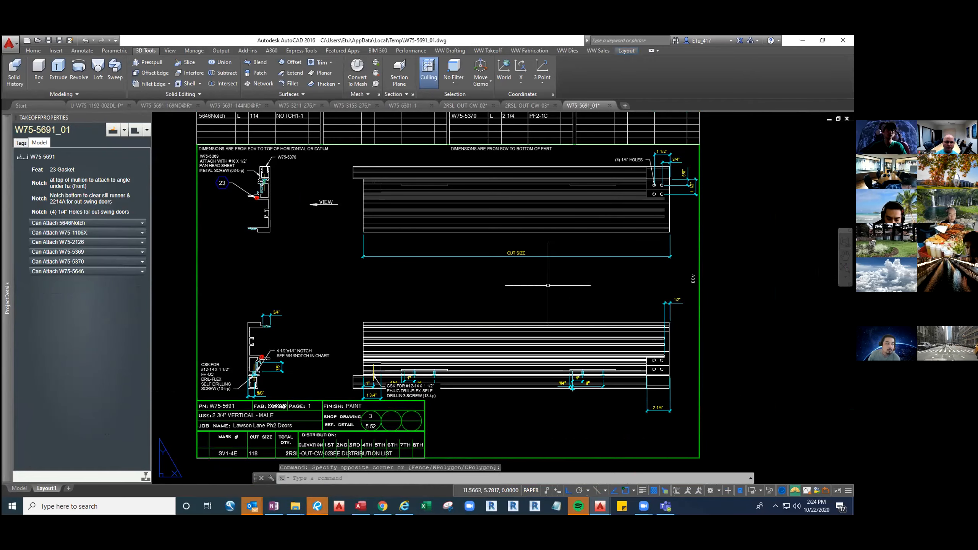
Open the ticket's W75-5691-CDO=RSG@R fab template, plus the W75-5691-CDO@R and W75-5691-RSG@R templates from the dies folder
right_click(50, 156)
click(83, 175)
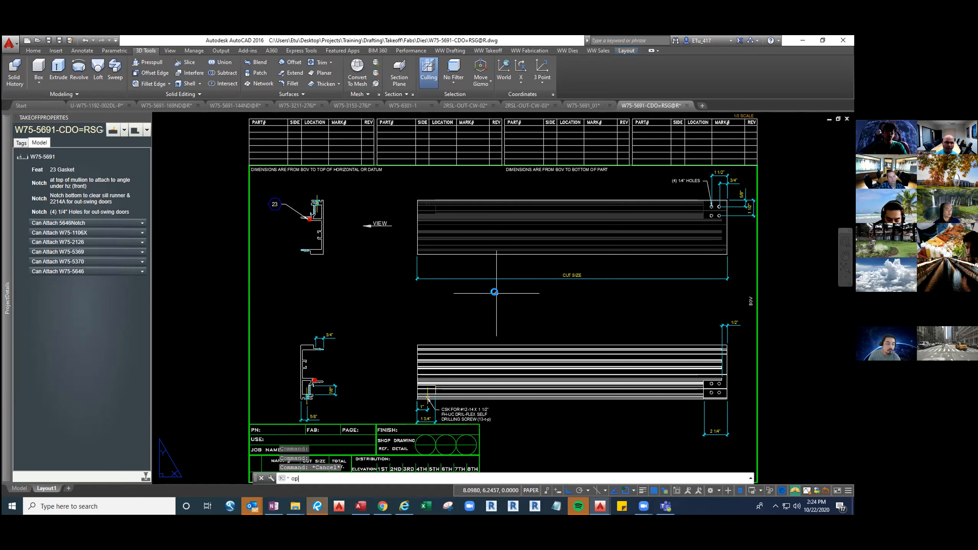
key(Return)
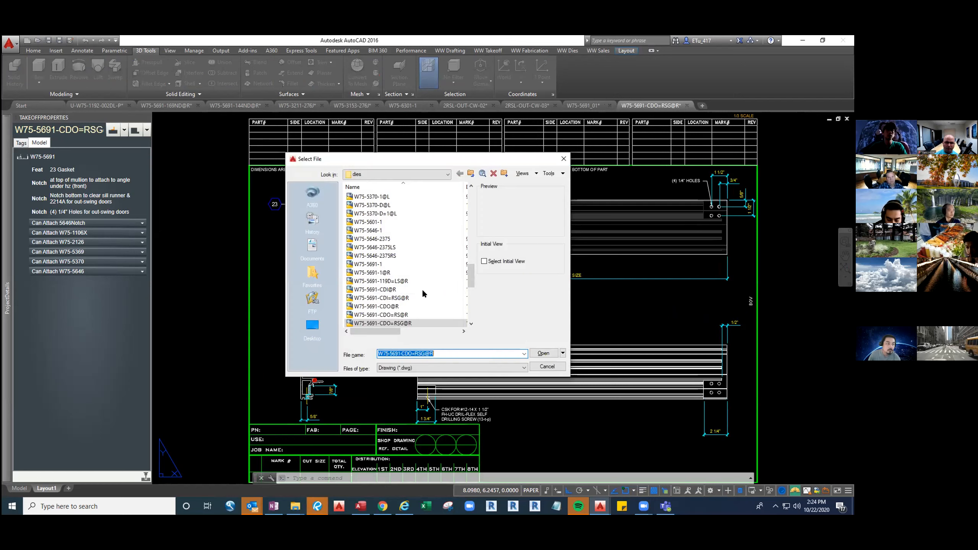
scroll(400, 302, down, 2)
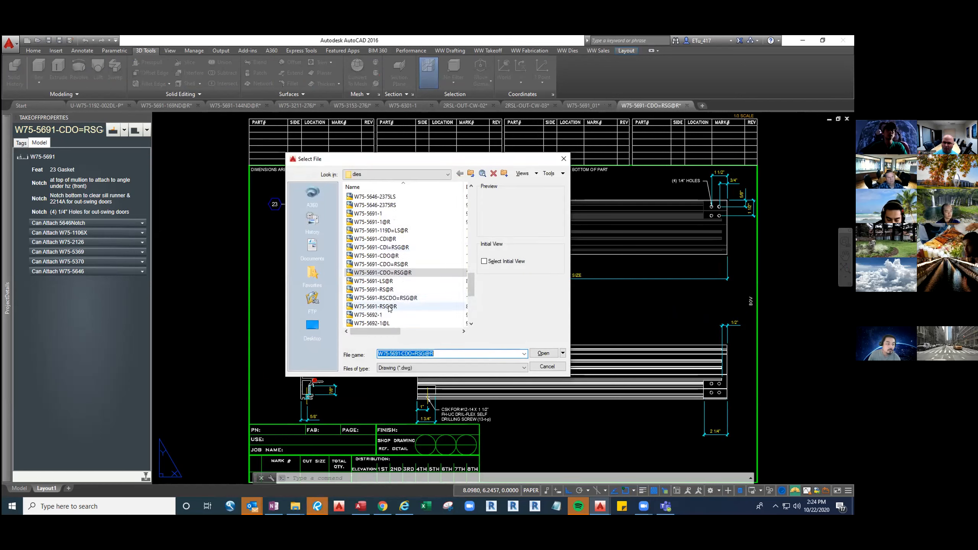
click(390, 307)
ctrl+click(395, 256)
click(543, 353)
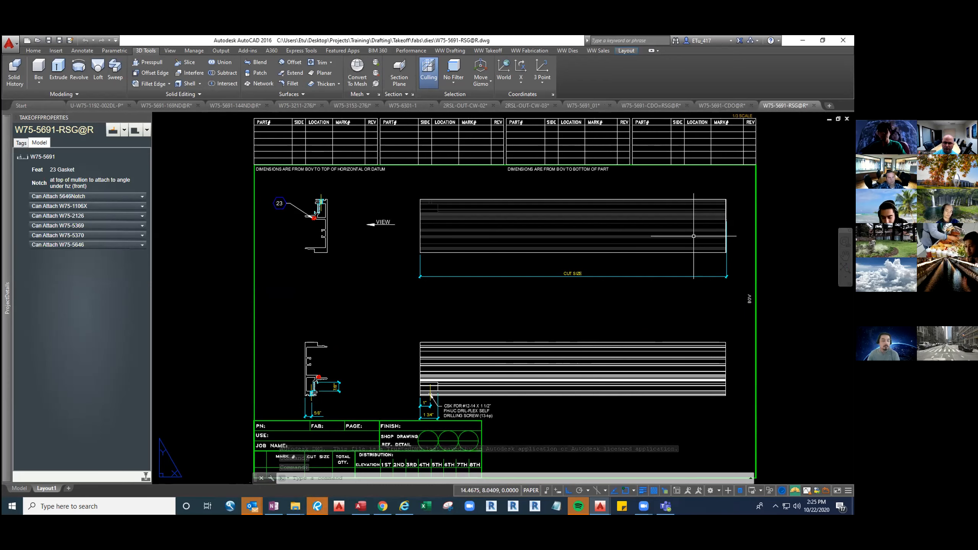
Compare the RSG@R template's top notch with mullion SV1-4E under HZ1-2B in 2RSL-OUT-CW-02, shown in Conceptual style
middle_drag(431, 409, 435, 399)
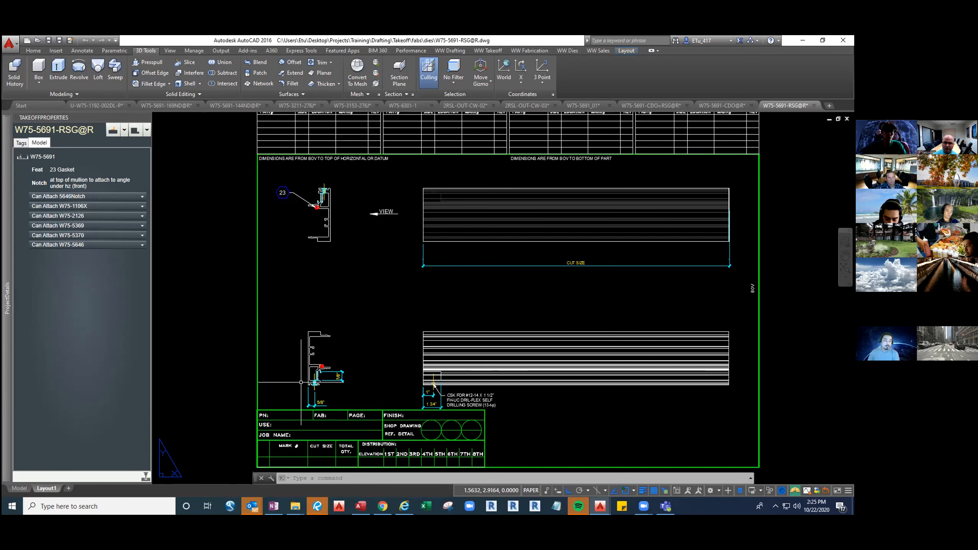
scroll(301, 382, up, 4)
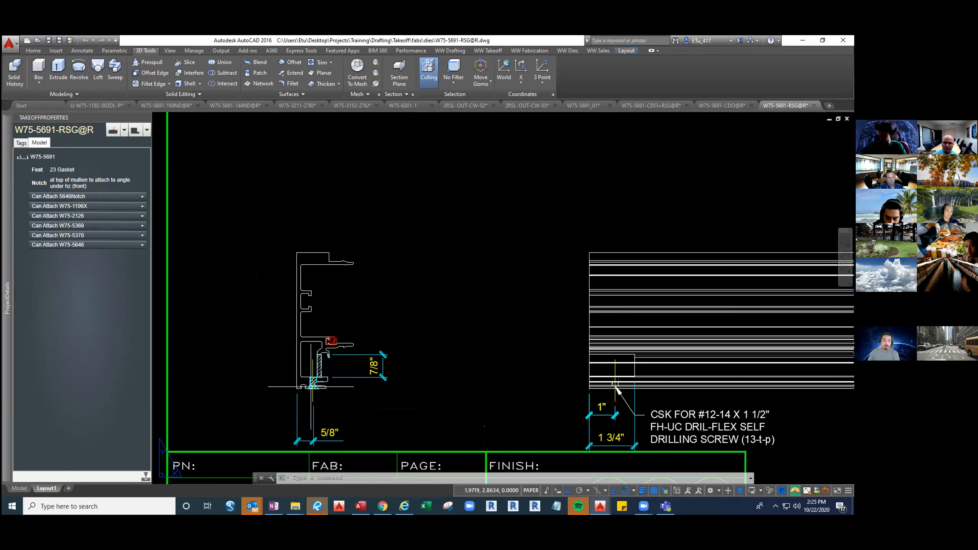
click(527, 105)
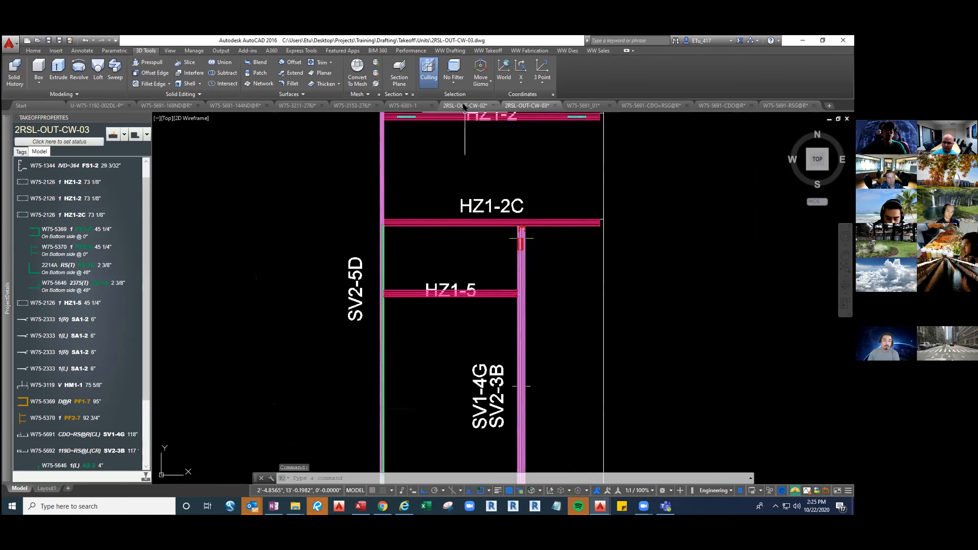
click(465, 105)
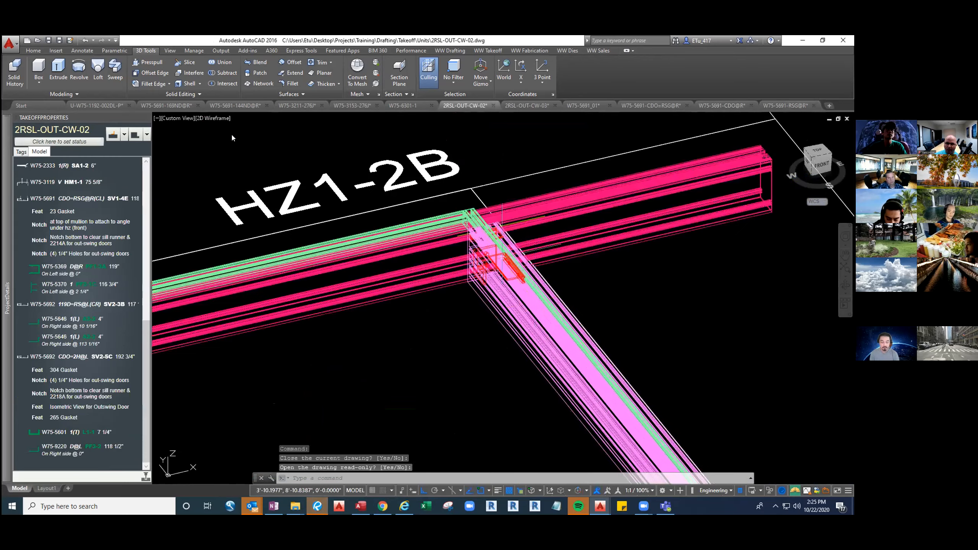
click(204, 118)
click(250, 155)
shift+middle_drag(768, 310, 669, 276)
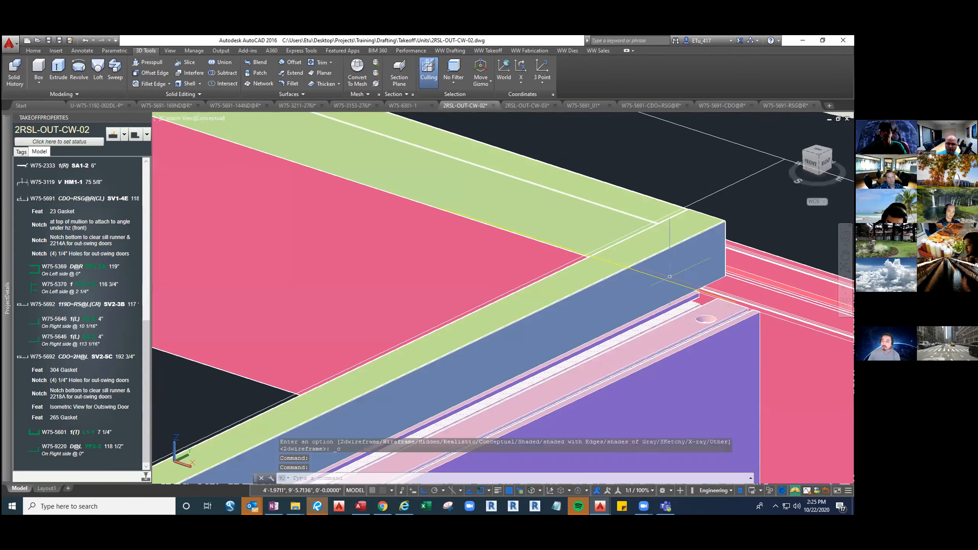
Compare the RSG@R, CDO@R and combined CDO=RSG@R templates with the W75-5691_01 fab ticket, ending on CDO@R
click(782, 105)
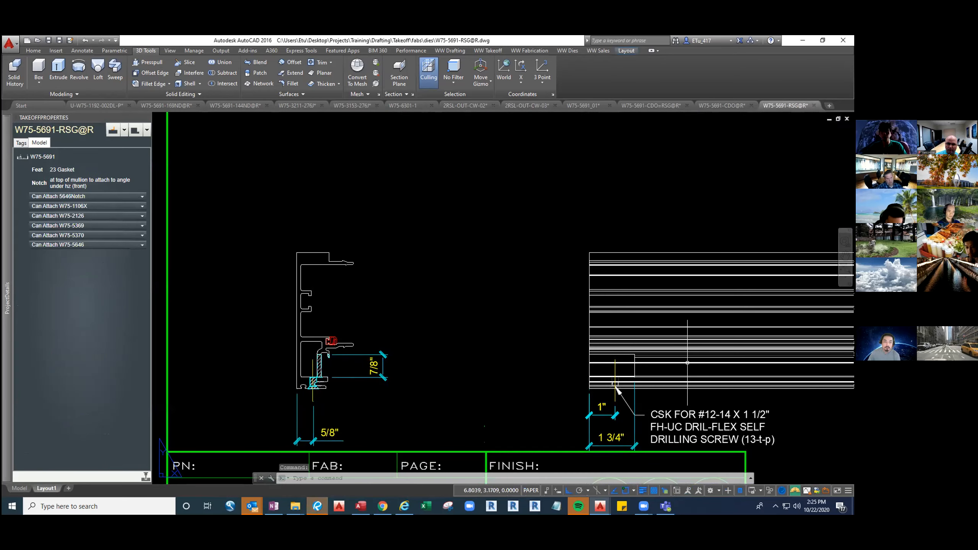
scroll(616, 391, down, 6)
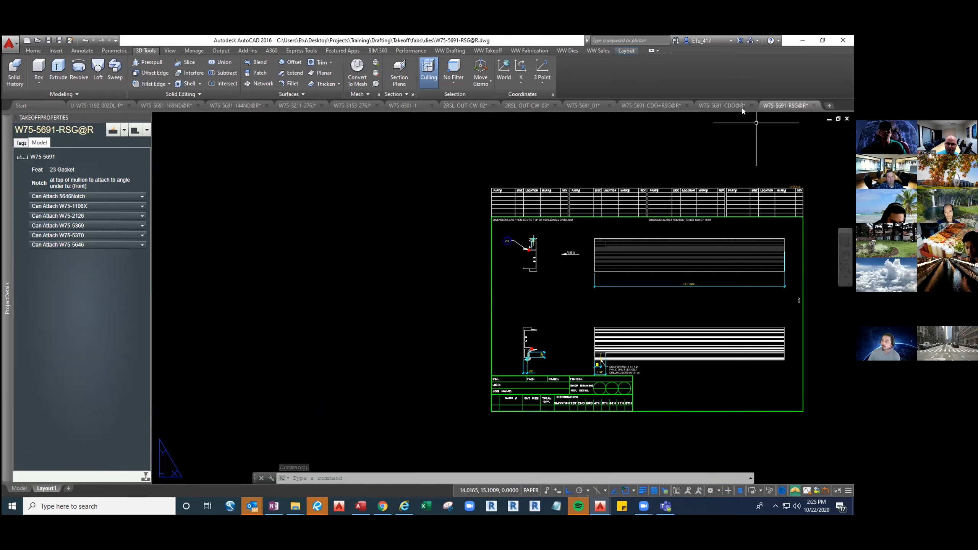
click(722, 106)
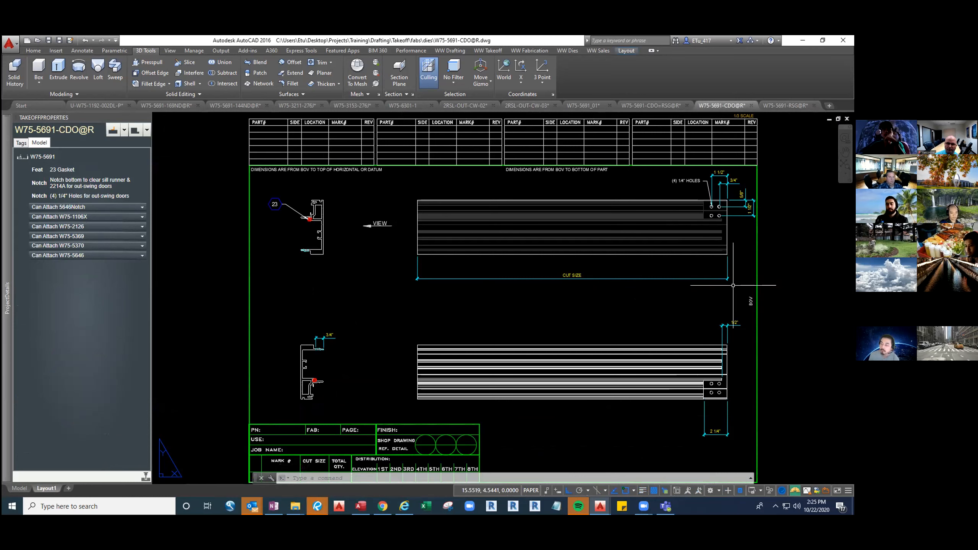
click(651, 106)
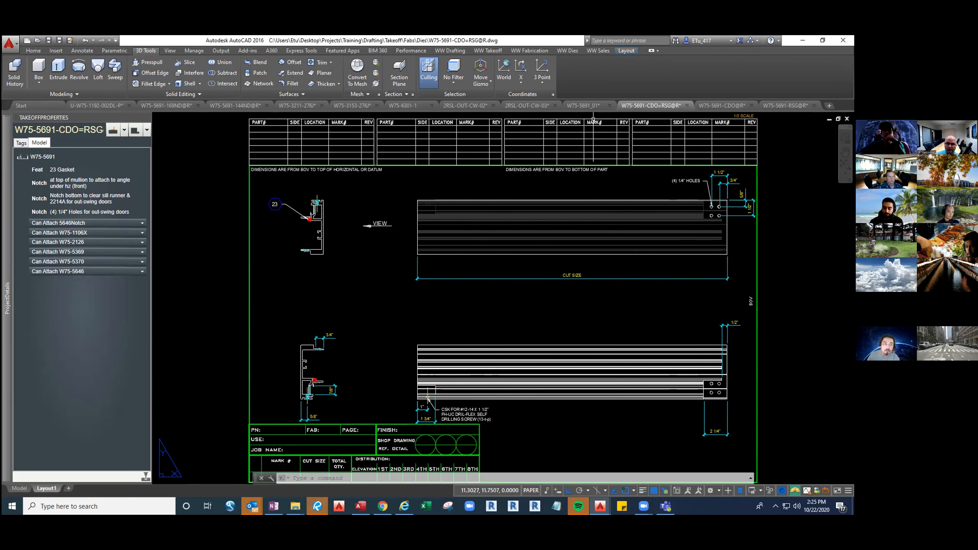
click(589, 106)
middle_drag(515, 250, 585, 278)
middle_drag(624, 359, 620, 334)
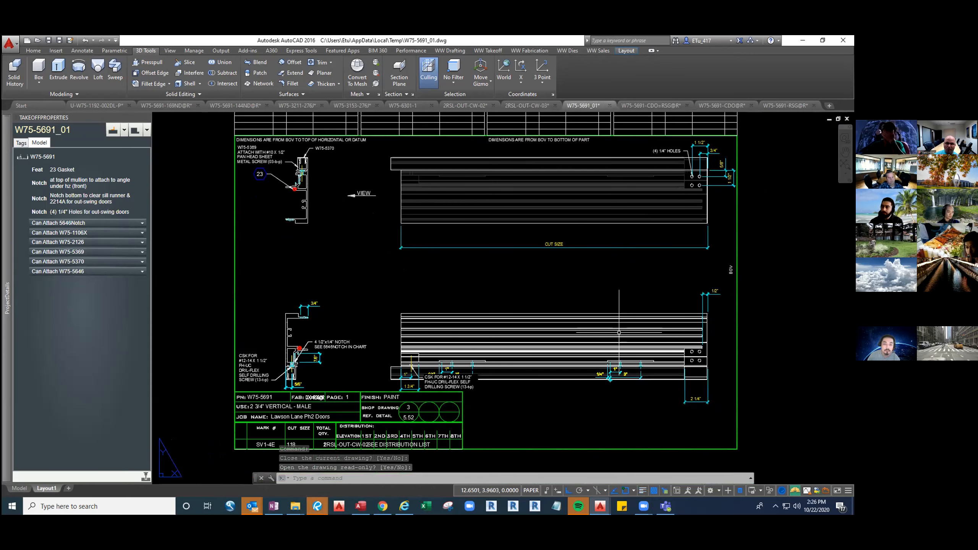
click(737, 106)
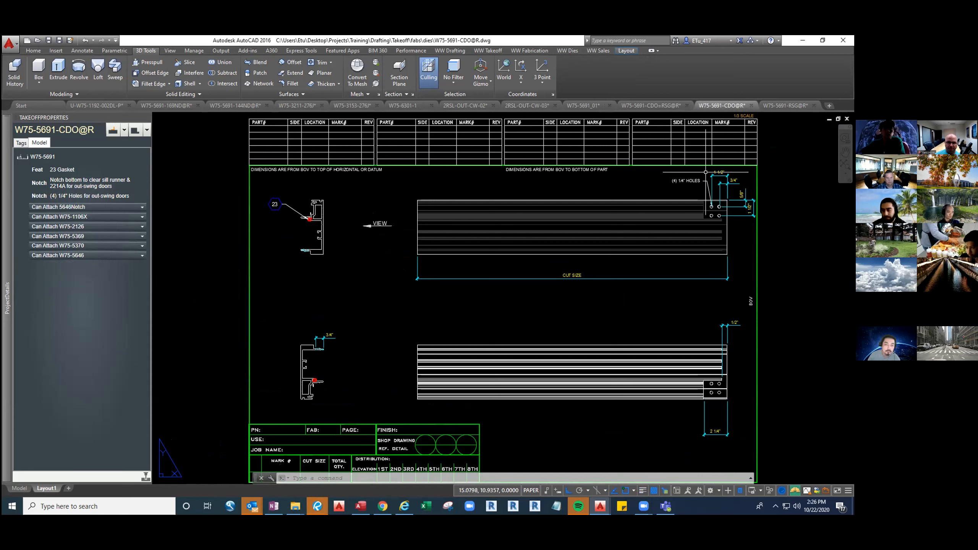
middle_drag(672, 299, 655, 258)
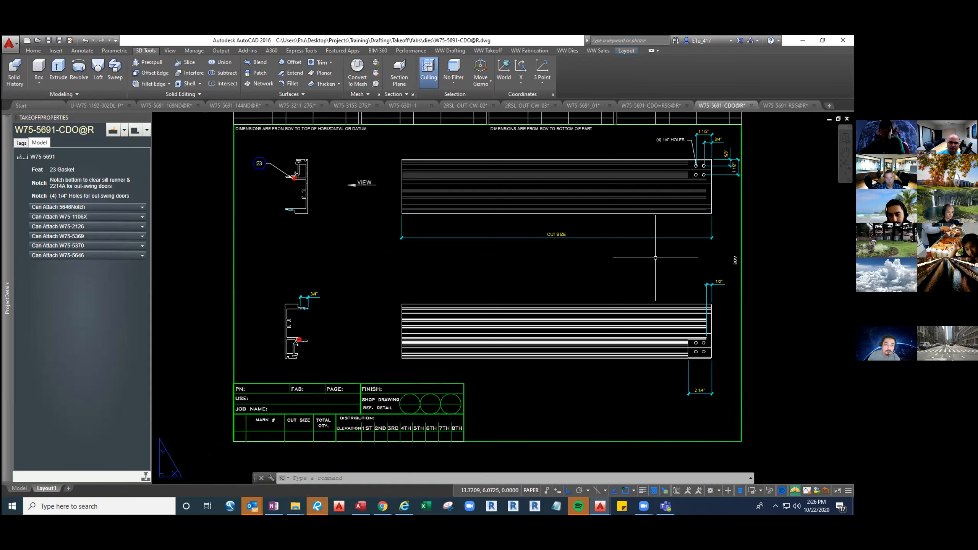
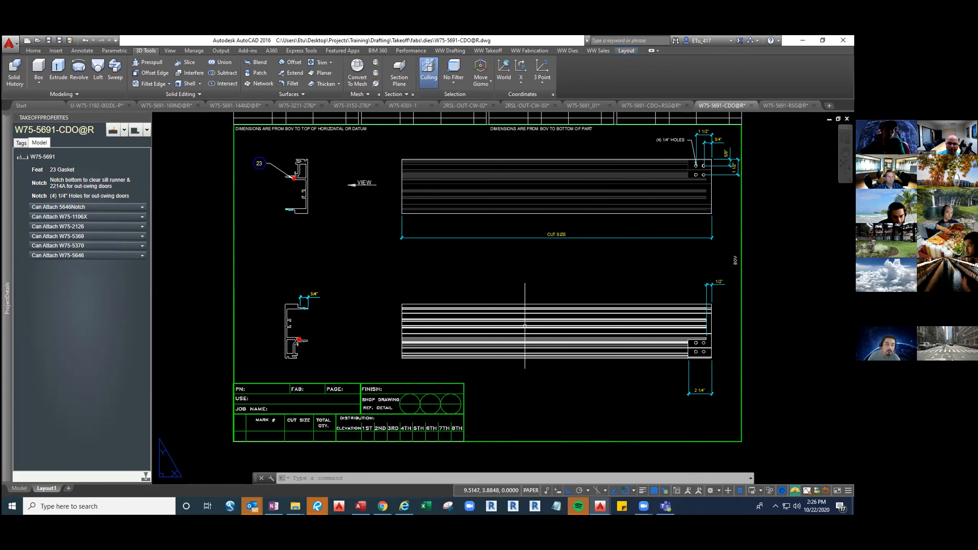
Turn on the VPORTS layer to show the viewport borders on the layout
middle_drag(607, 353, 603, 351)
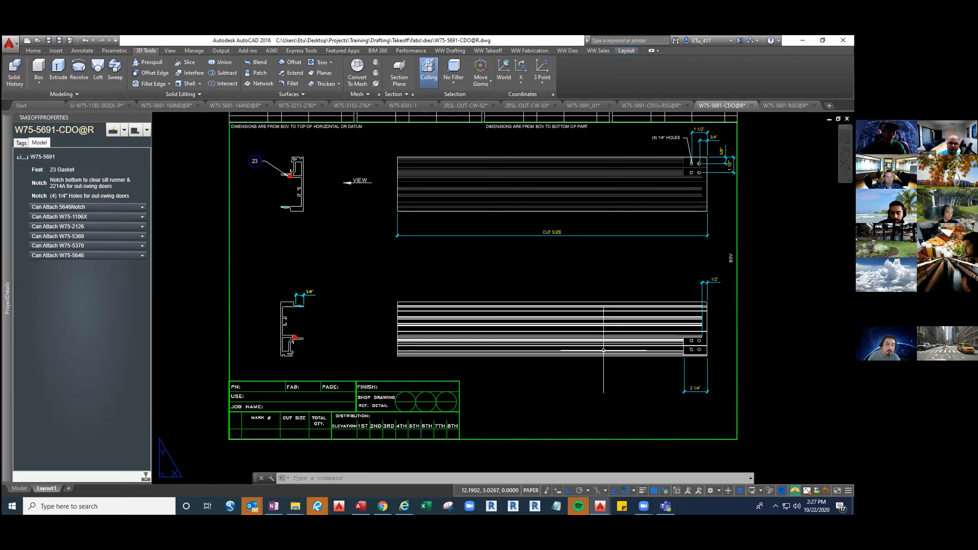
text(VP)
key(Return)
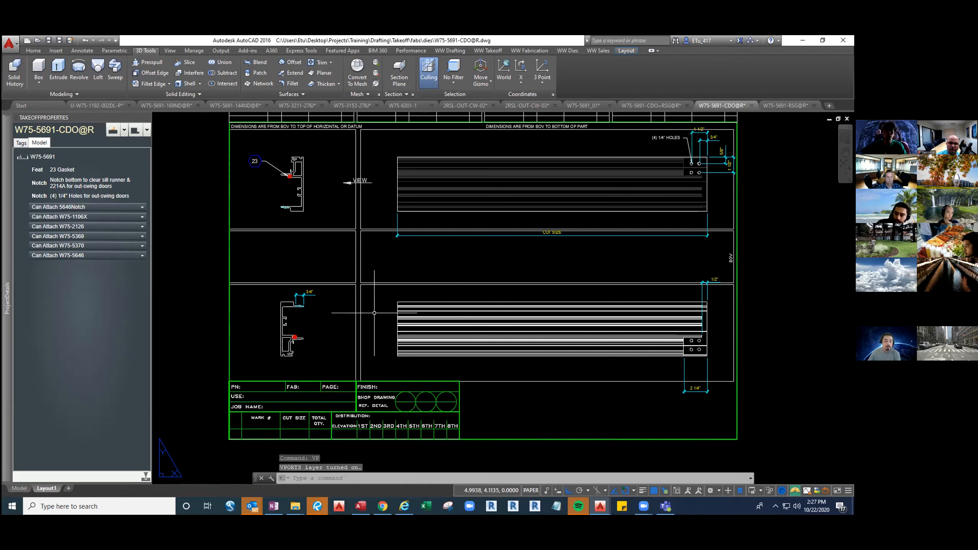
Copy the lower elevation viewport from its top-left corner and paste it at the sheet border's bottom-right corner
click(360, 312)
key(ctrl+shift+c)
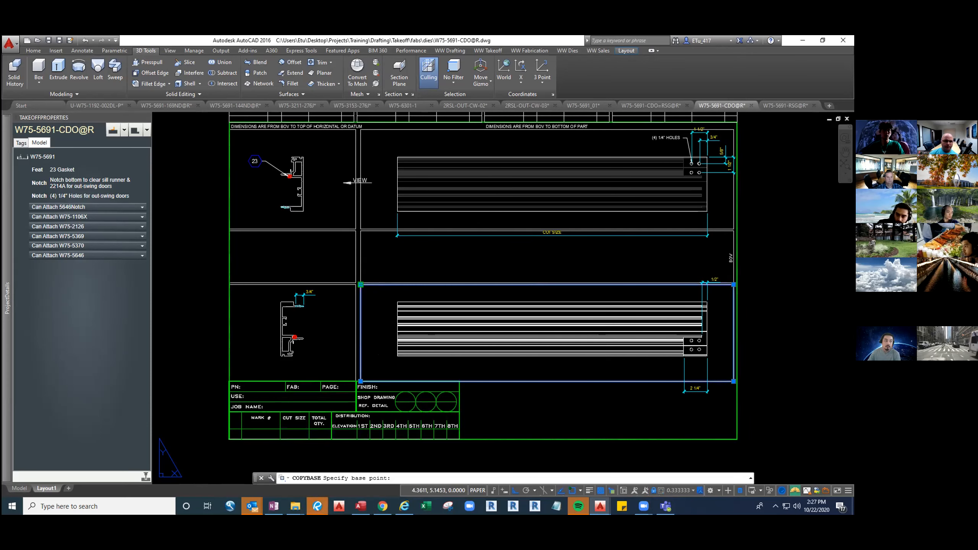
click(360, 285)
middle_drag(607, 410, 557, 384)
key(ctrl+v)
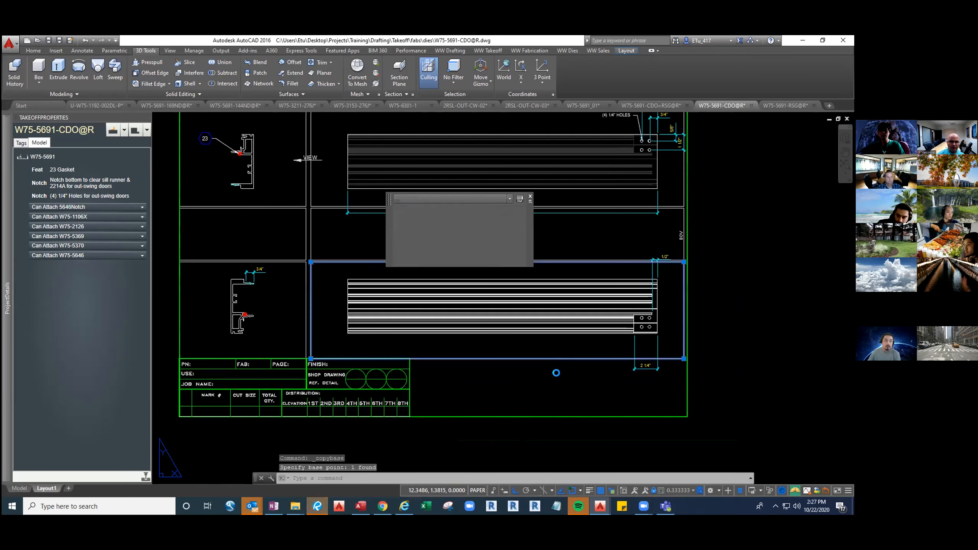
key(Return)
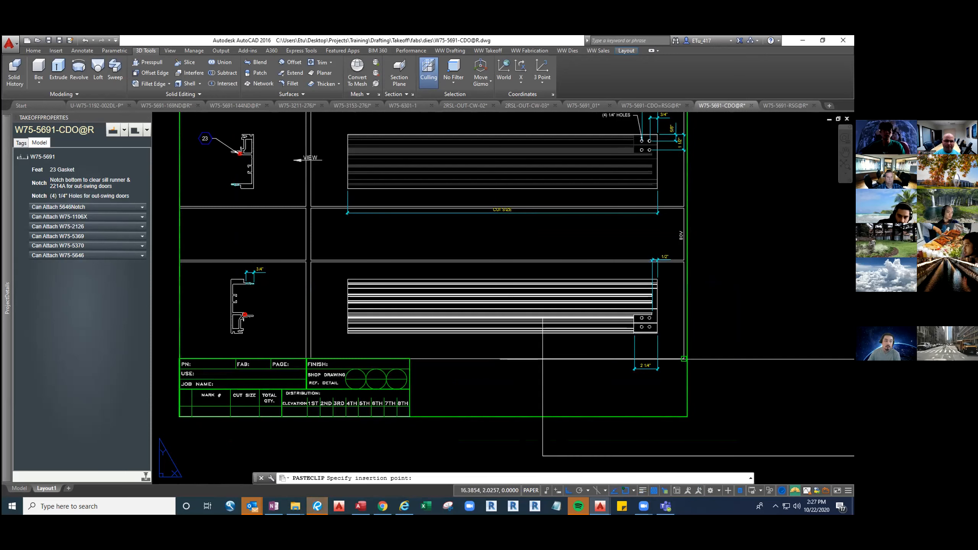
scroll(512, 324, down, 4)
middle_drag(539, 341, 442, 307)
key(Escape)
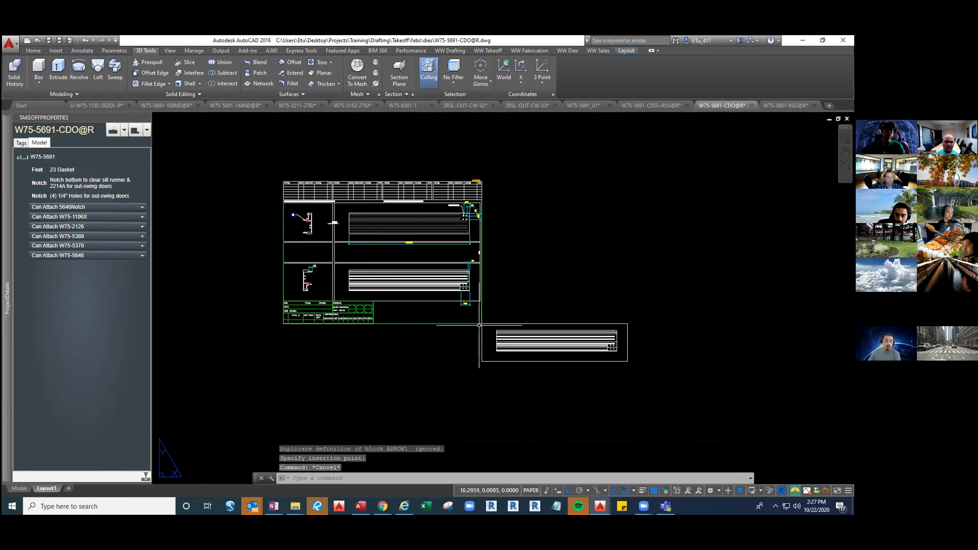
Unlock the copied viewport by setting Display locked to No
click(492, 324)
click(615, 254)
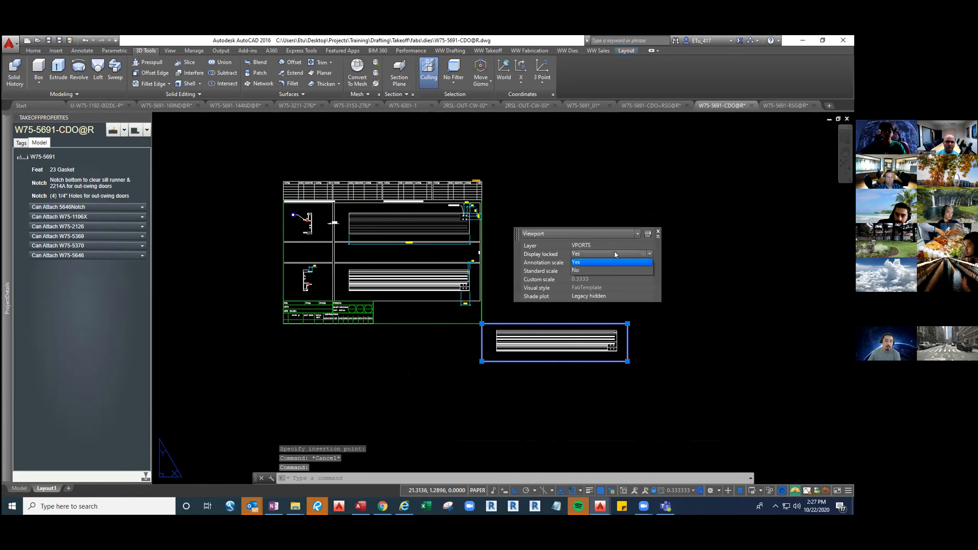
click(591, 271)
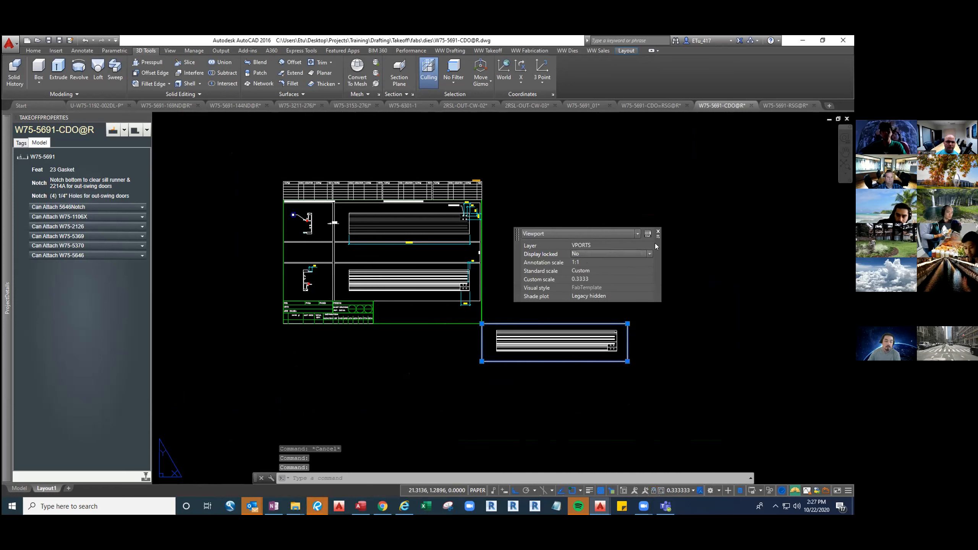
key(Escape)
key(Escape)
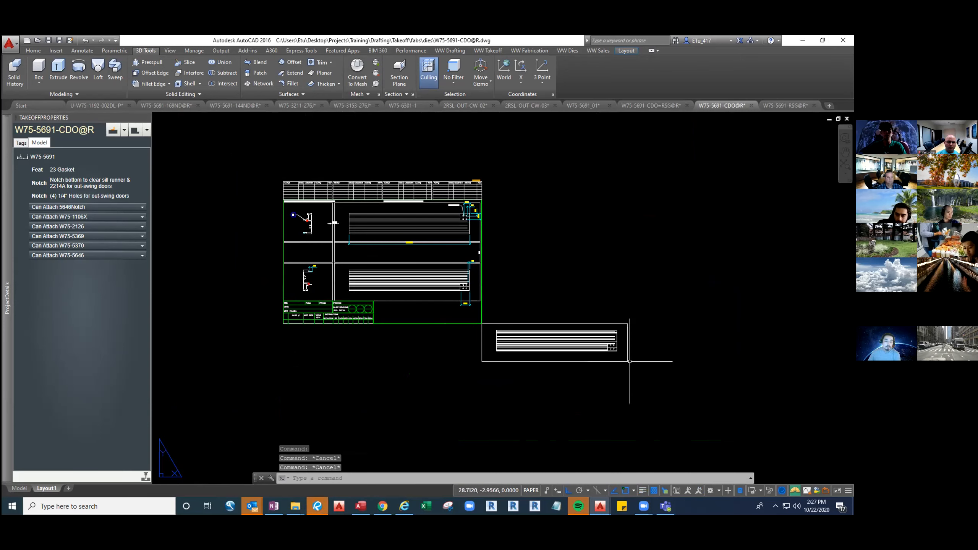
click(628, 361)
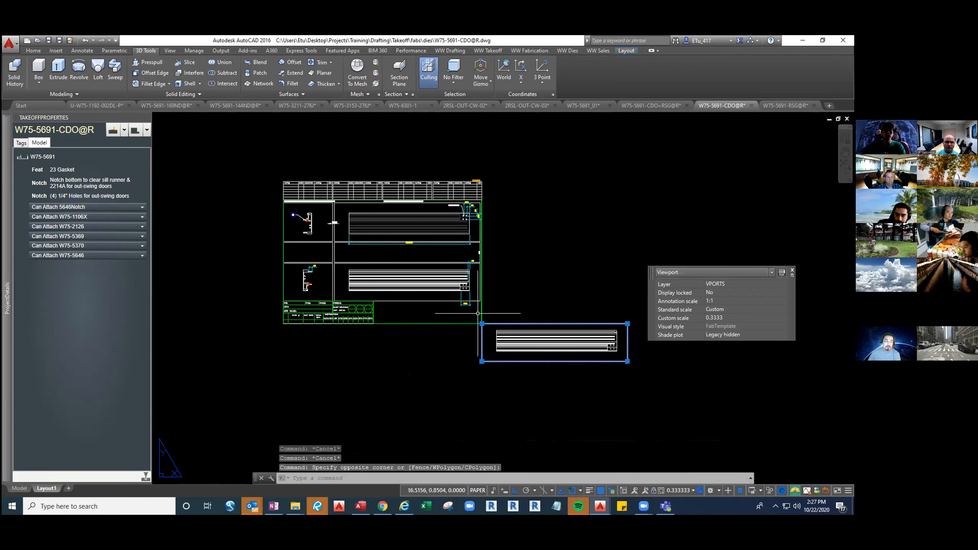
key(Escape)
Draw a rectangle about 3.25 by 1.26 units inward from the sheet border's bottom-right corner
scroll(475, 317, up, 4)
text(rec)
key(space)
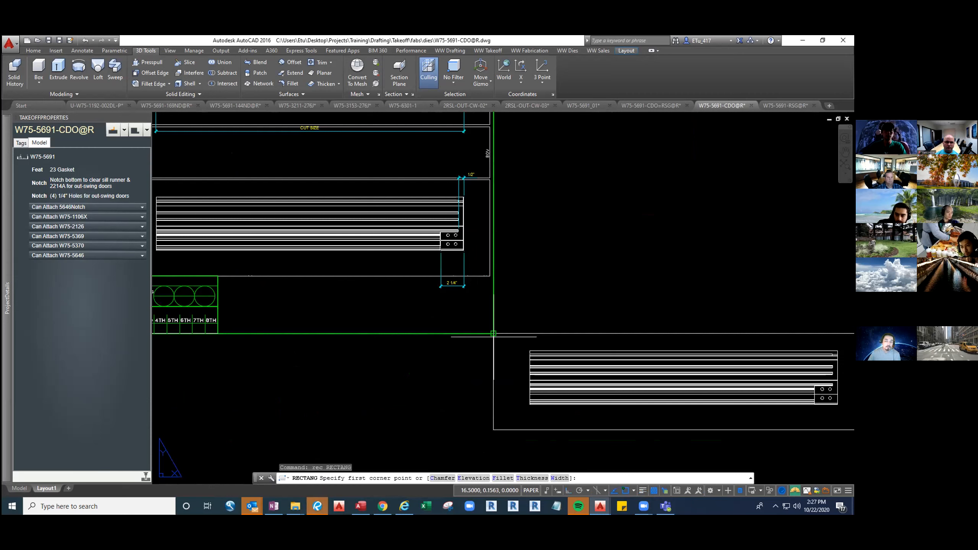
click(494, 334)
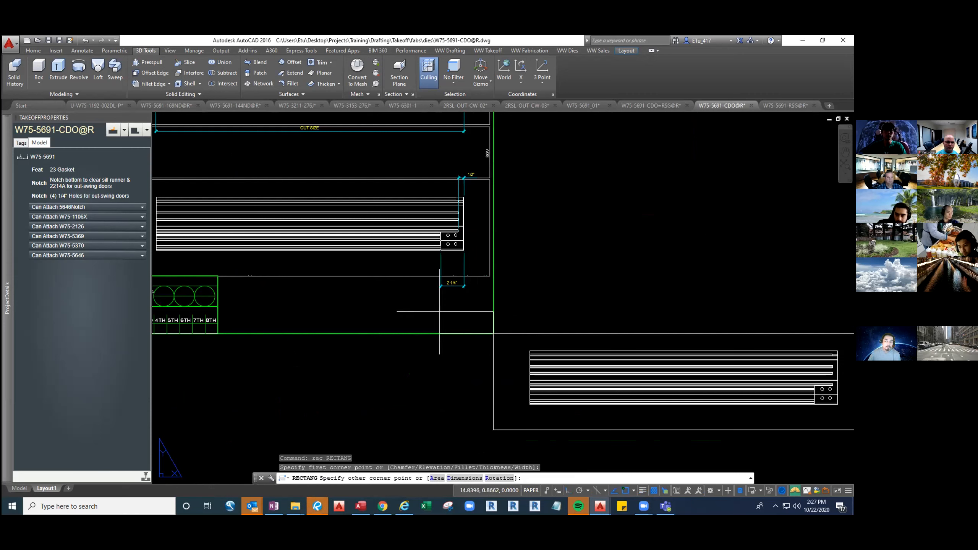
click(393, 295)
key(Escape)
key(Escape)
Move the copied viewport so its top-left corner meets the top-left corner of the small rectangle
click(518, 376)
click(458, 363)
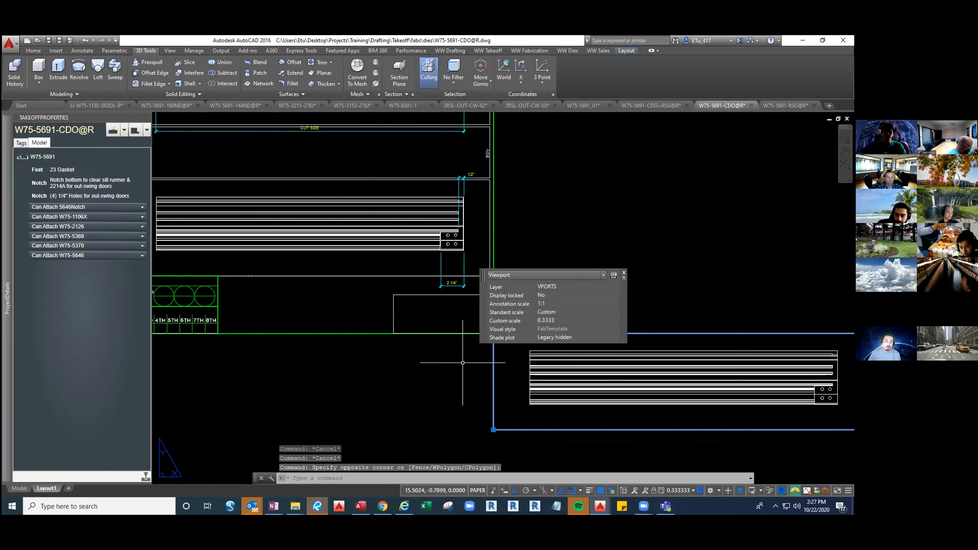
text(m)
key(space)
click(493, 294)
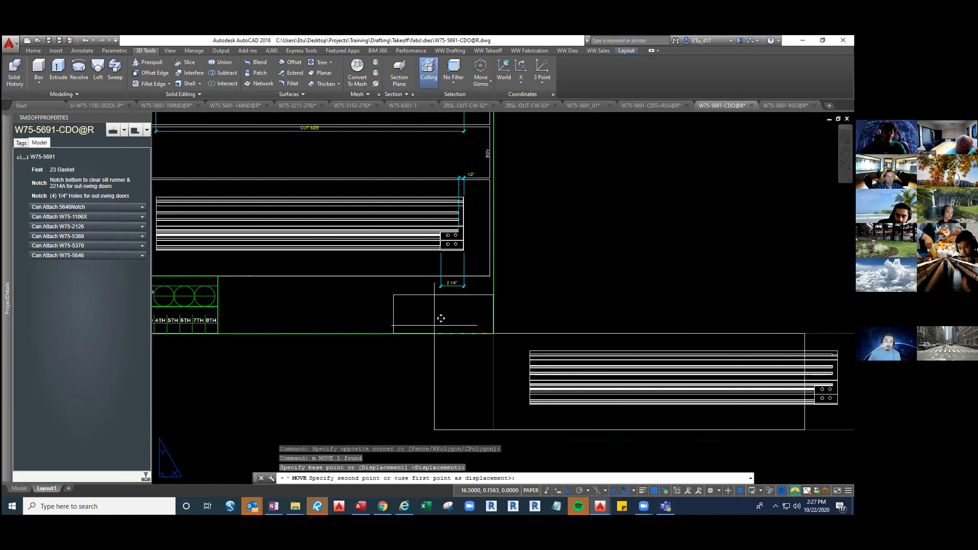
click(391, 301)
Stretch the copied viewport's bottom-right corner to the sheet border corner so it fits the small rectangle
click(766, 405)
click(742, 380)
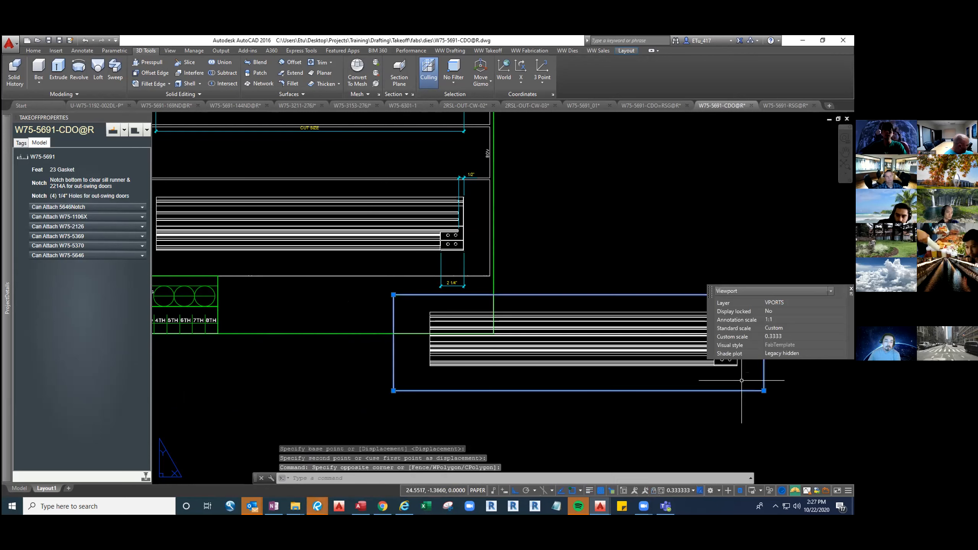
click(763, 391)
click(494, 333)
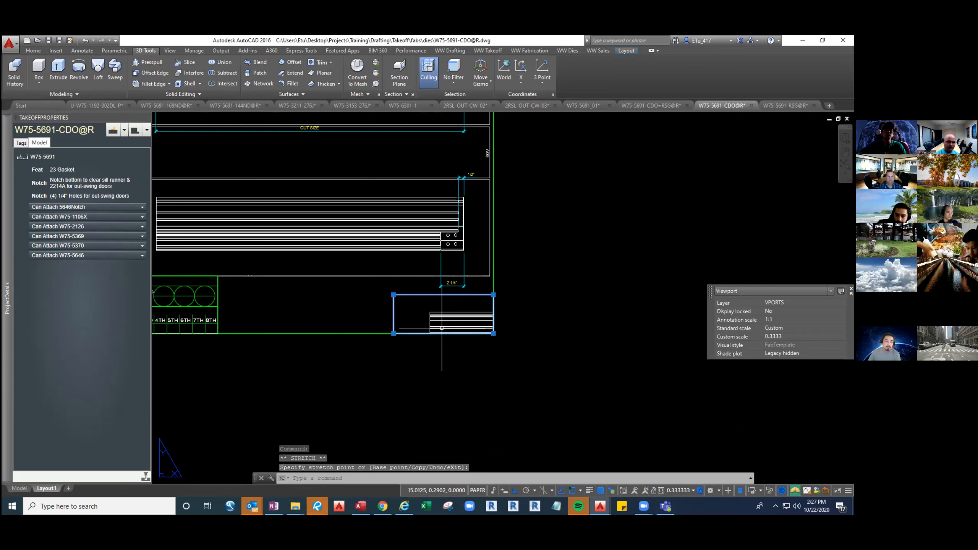
Activate the small viewport, set it to the SE Isometric view, and orbit and zoom onto the notched end
double_click(417, 316)
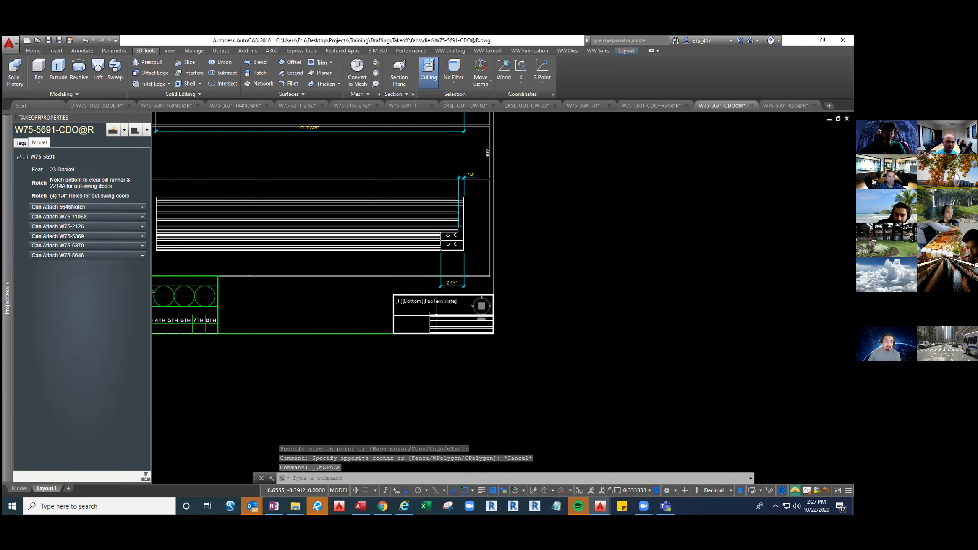
text(vse)
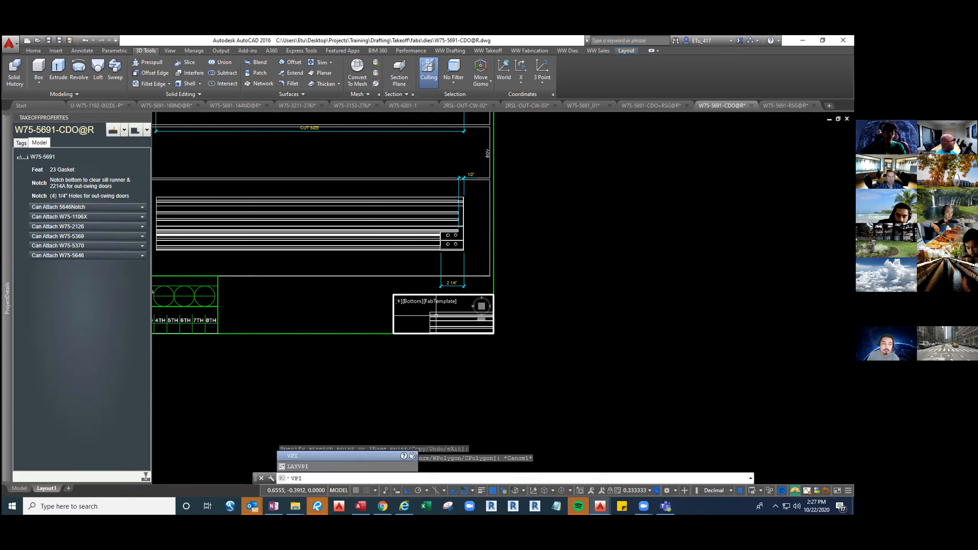
key(Return)
scroll(446, 319, up, 2)
middle_drag(454, 323, 434, 313)
scroll(431, 317, up, 3)
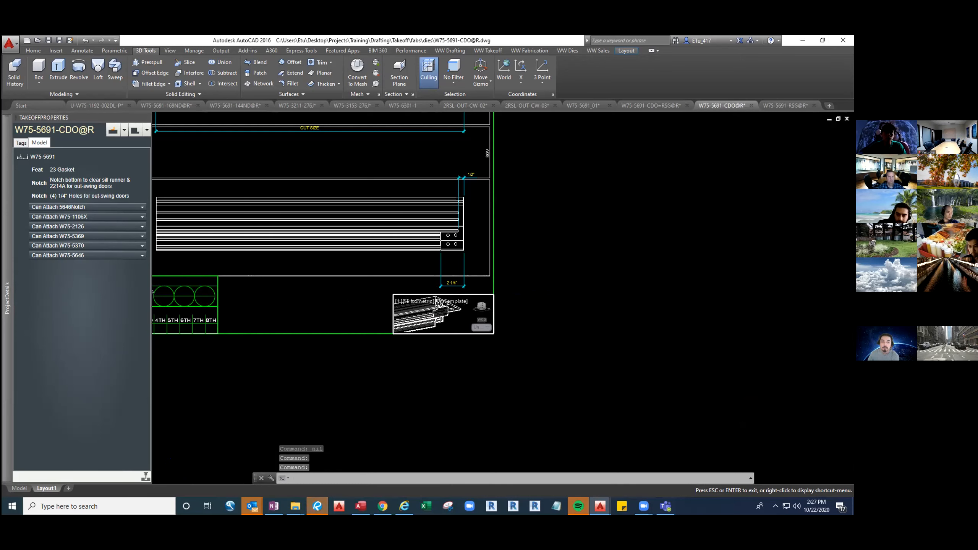
shift+middle_drag(437, 300, 444, 314)
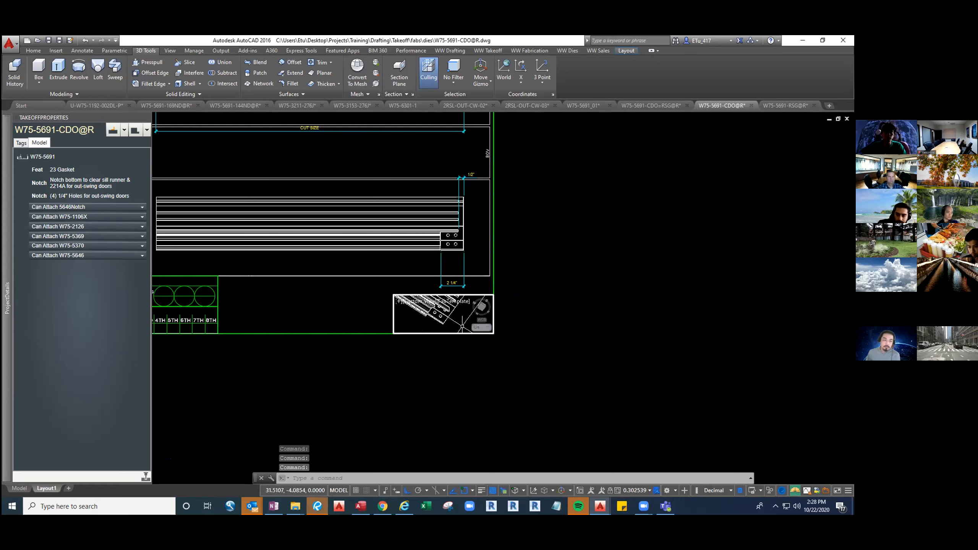
Enlarge the small viewport on the sheet and use Free Orbit in it to show the notch and four holes in 3D
double_click(511, 334)
scroll(496, 328, up, 6)
click(470, 302)
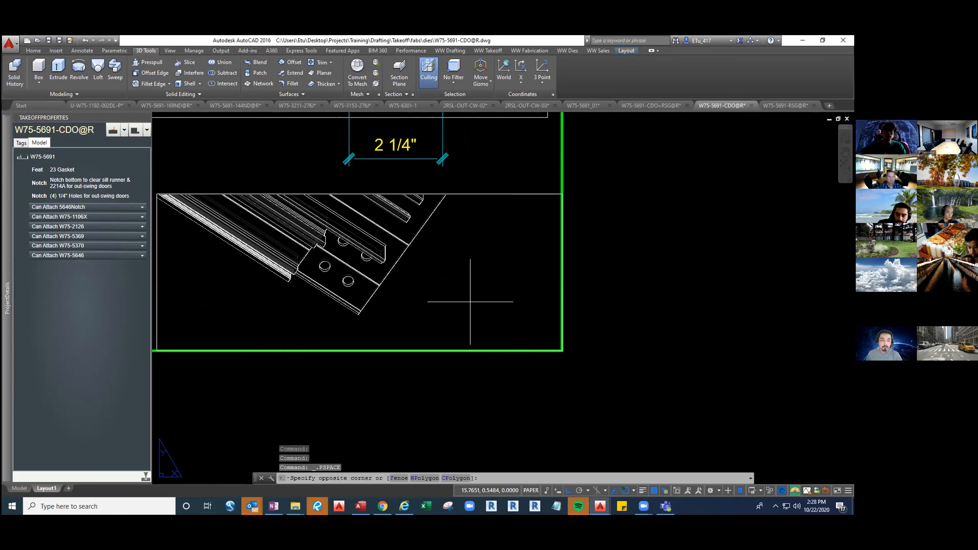
double_click(470, 302)
click(553, 327)
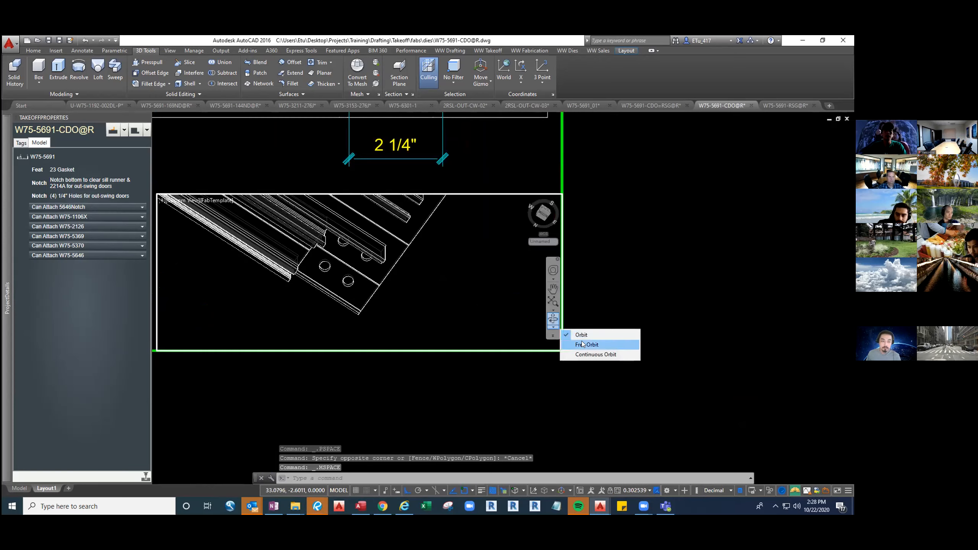
click(583, 344)
drag(358, 216, 382, 255)
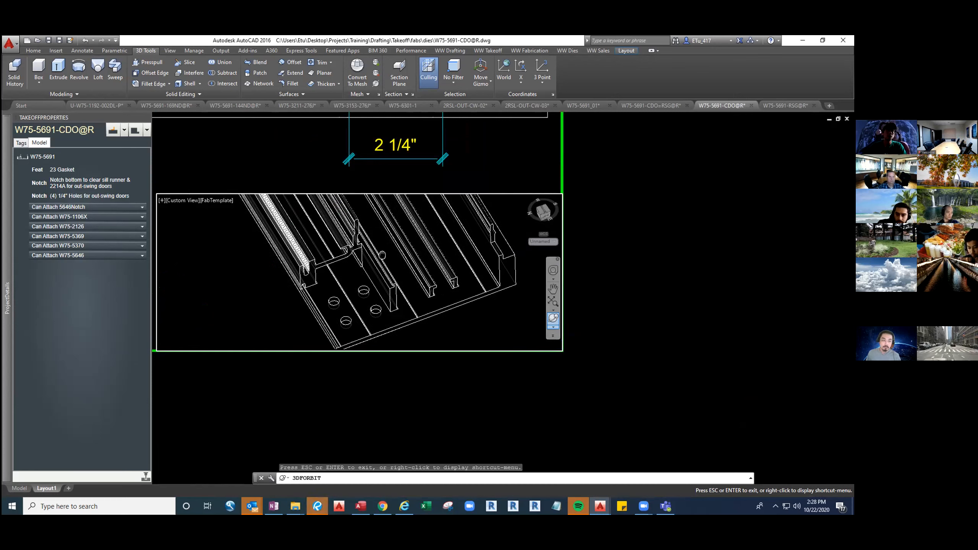
middle_drag(382, 256, 338, 253)
drag(308, 241, 345, 227)
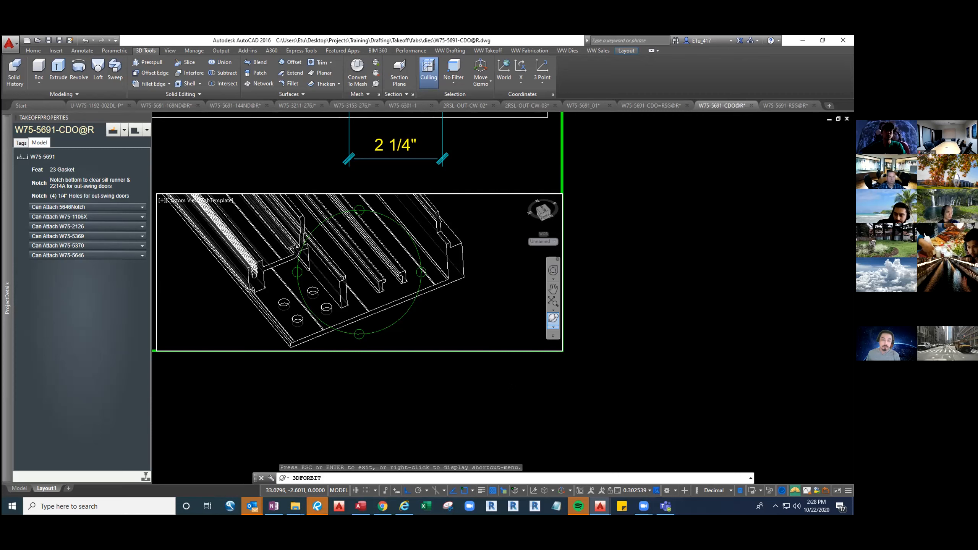
key(Escape)
key(Escape)
key(Escape)
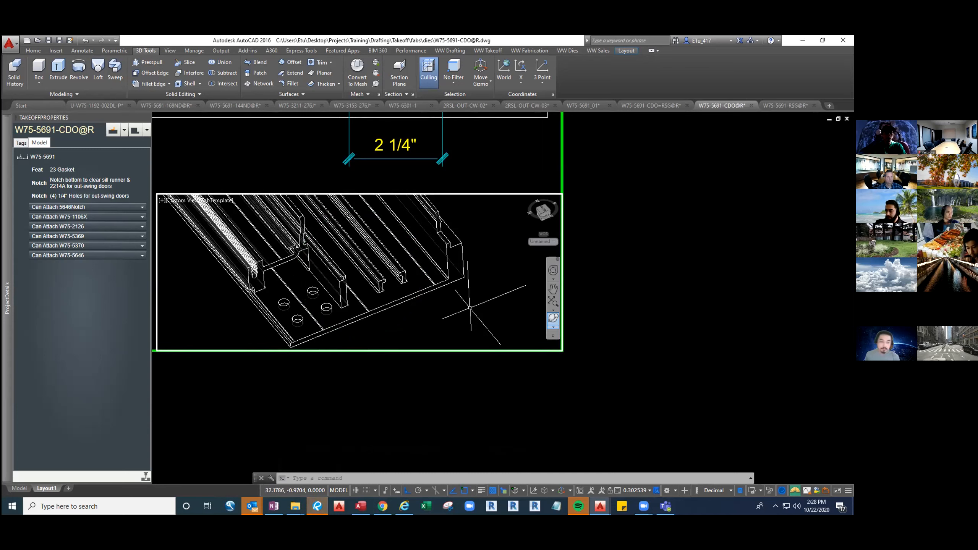
Create profile linework of the W75-5691 solid in the small viewport with SOLPROF, accepting the default options
text(sol)
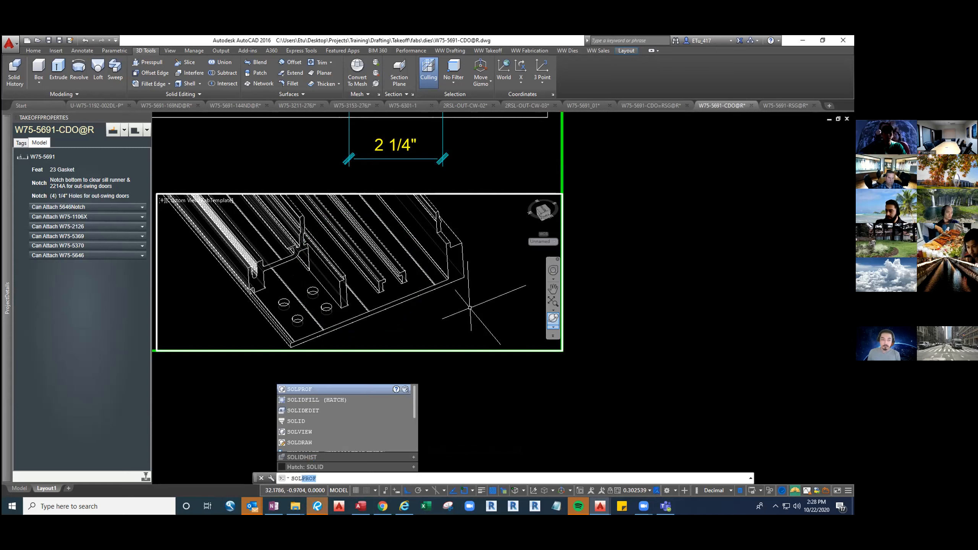
text(pro)
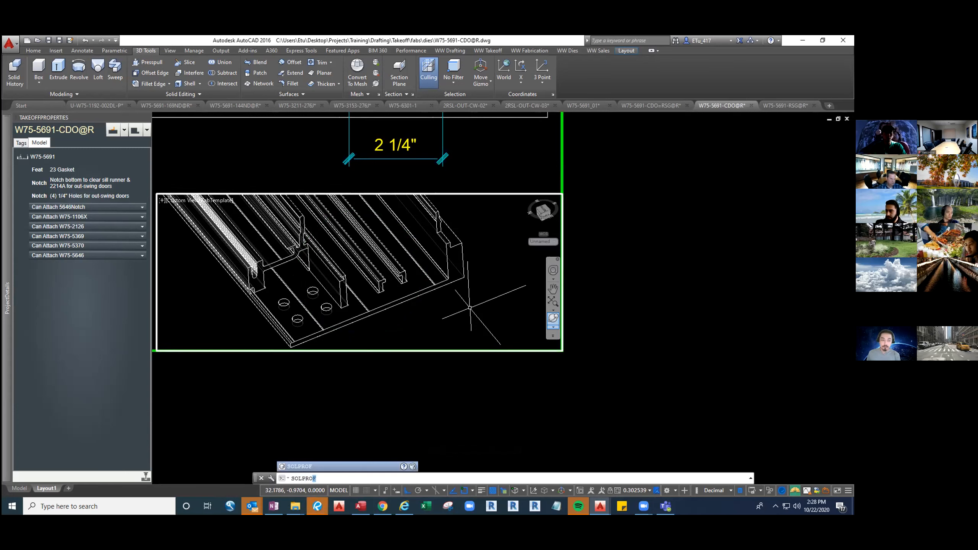
text(f)
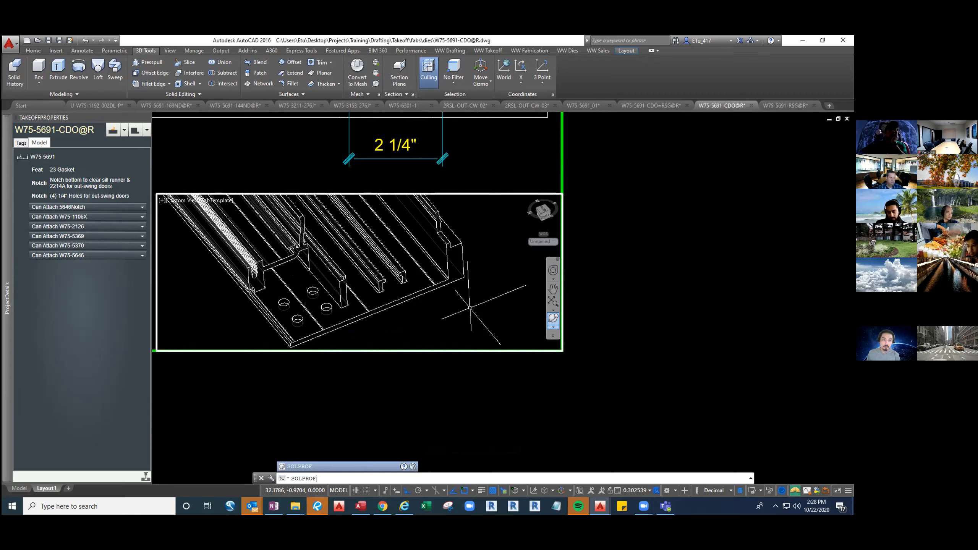
key(Return)
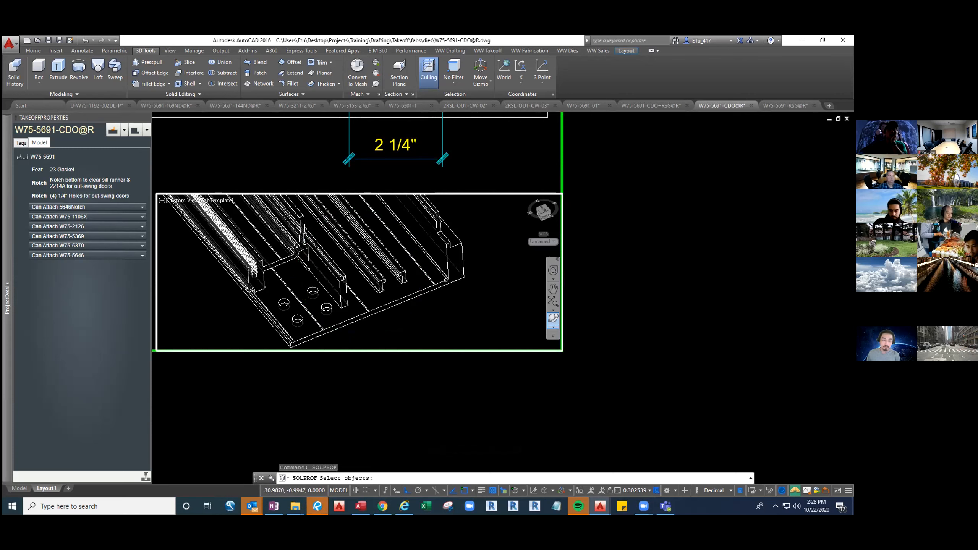
click(447, 280)
key(Return)
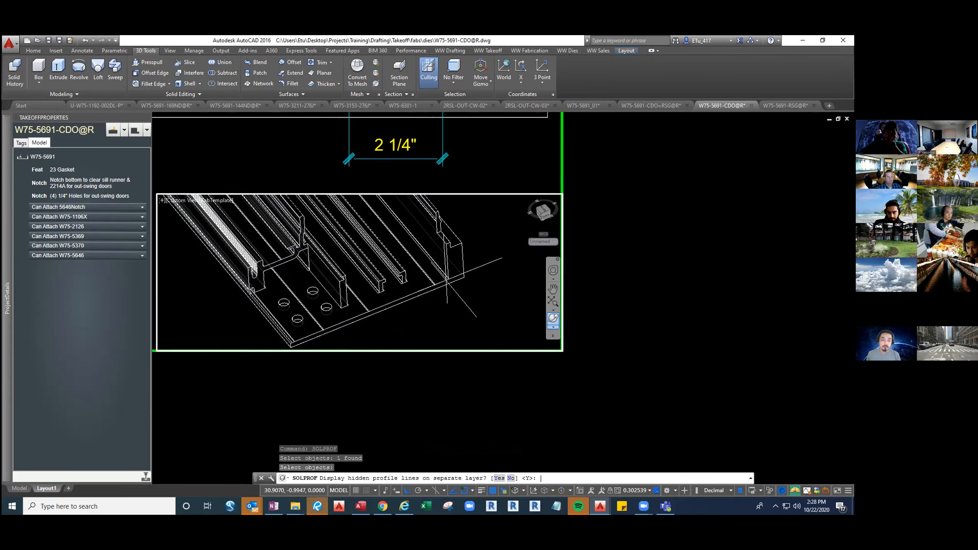
key(Return)
key(Return)
key(Return)
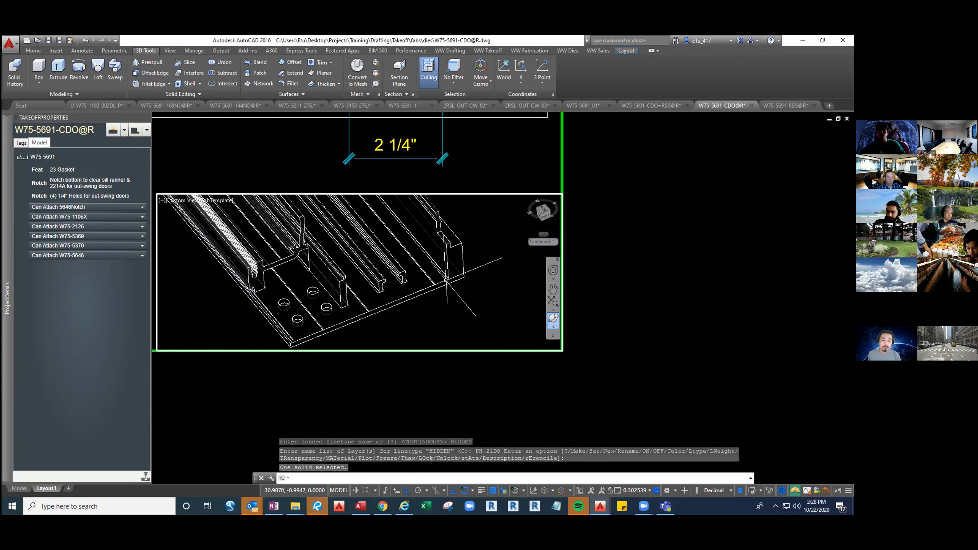
key(Escape)
key(Escape)
key(Escape)
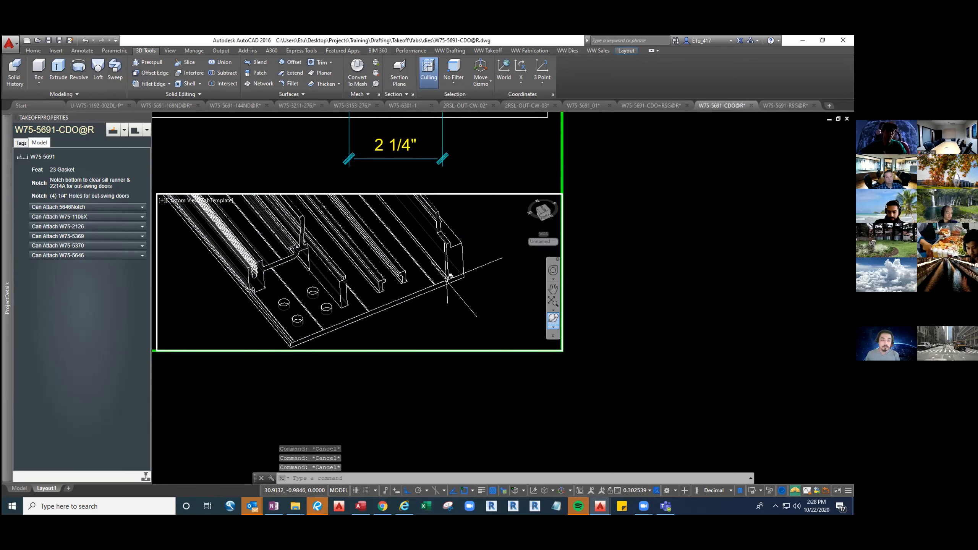
Transfer the visible profile linework block of W75-5691 from model space to the sheet with CHSPACE
click(460, 279)
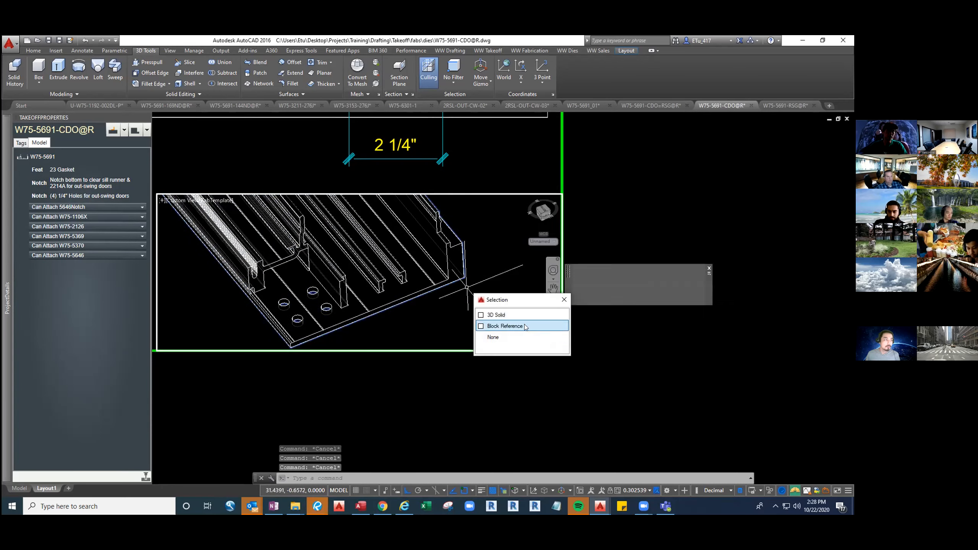
click(501, 315)
text(chspac)
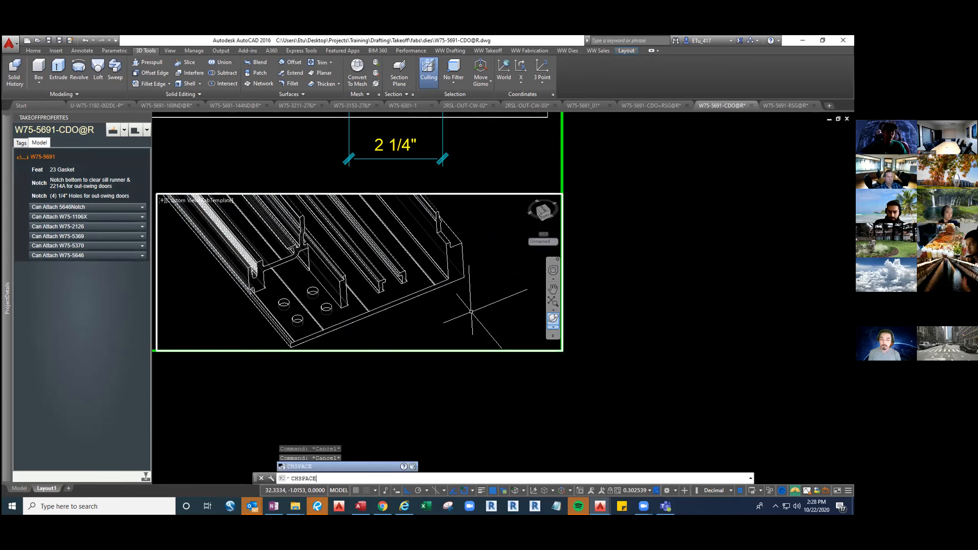
key(Return)
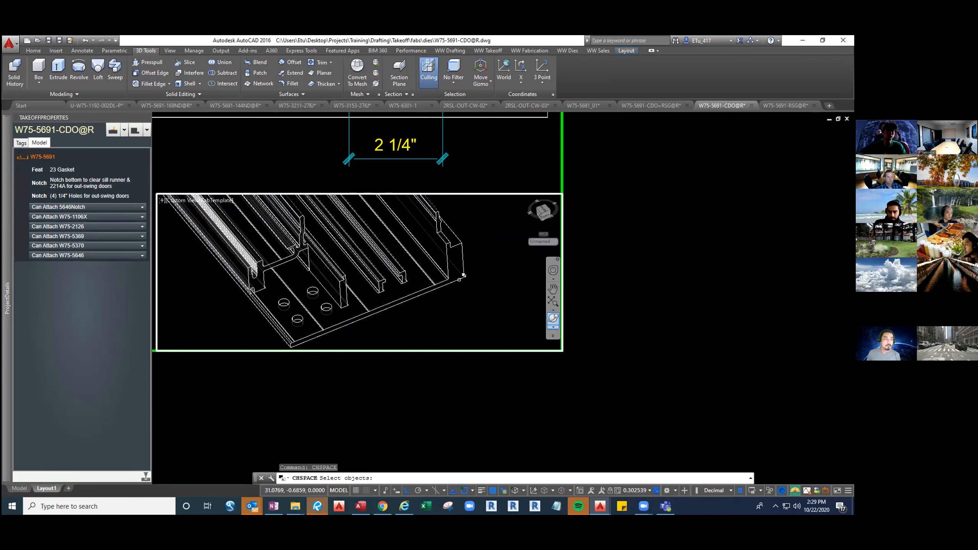
click(463, 276)
click(497, 323)
key(Return)
key(Return)
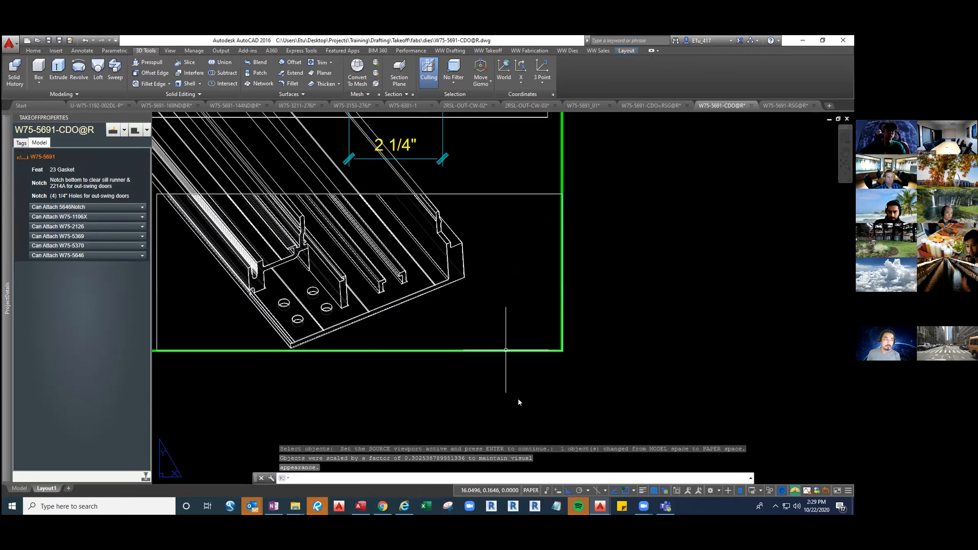
Switch to model space and delete the leftover profile linework block beside the W75-5691 extrusion
key(Escape)
key(Escape)
key(Escape)
middle_drag(541, 403, 670, 426)
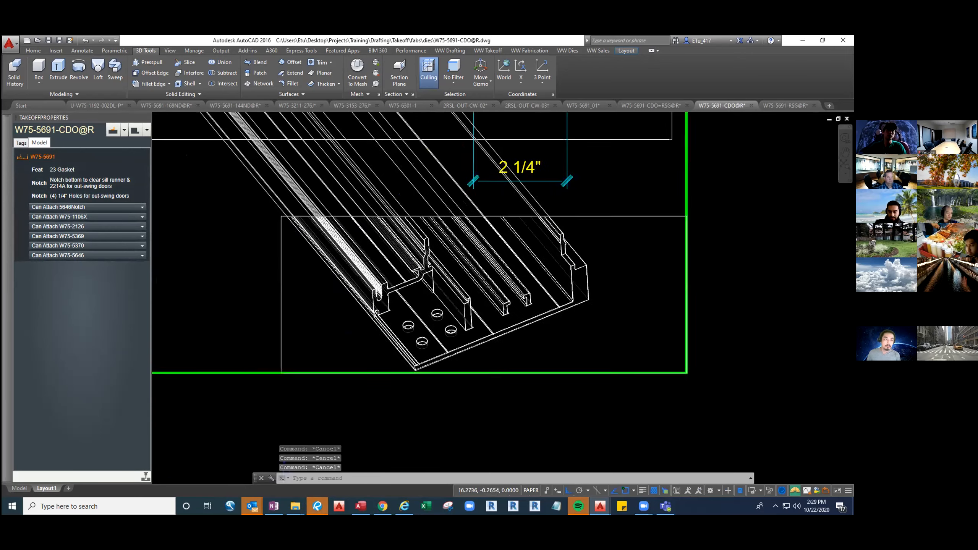
scroll(648, 412, down, 2)
text(TM)
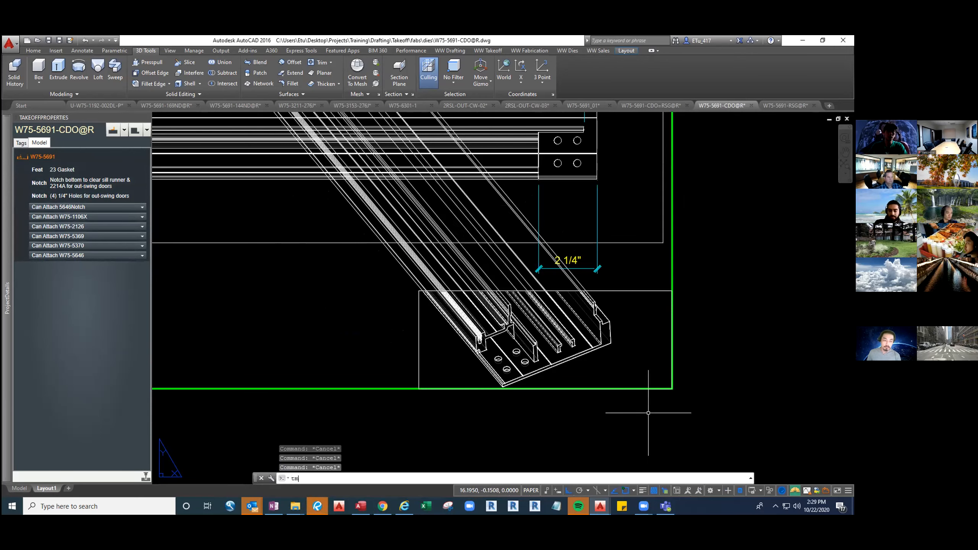
key(Return)
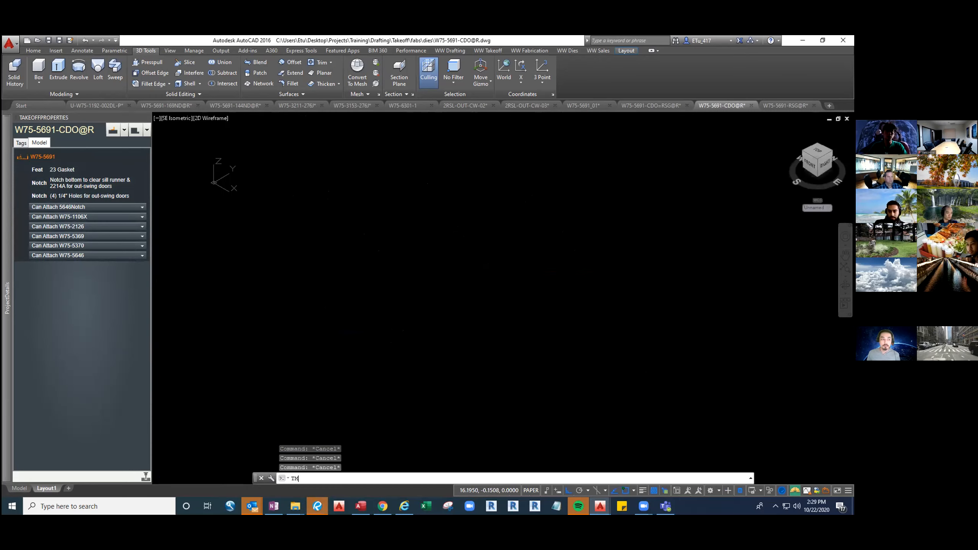
scroll(476, 301, down, 2)
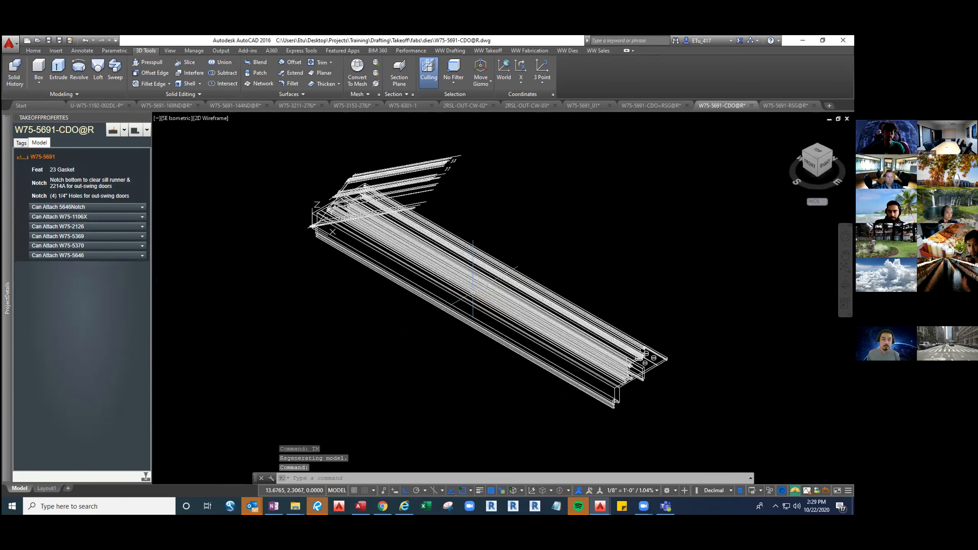
middle_drag(475, 301, 508, 350)
drag(505, 224, 477, 201)
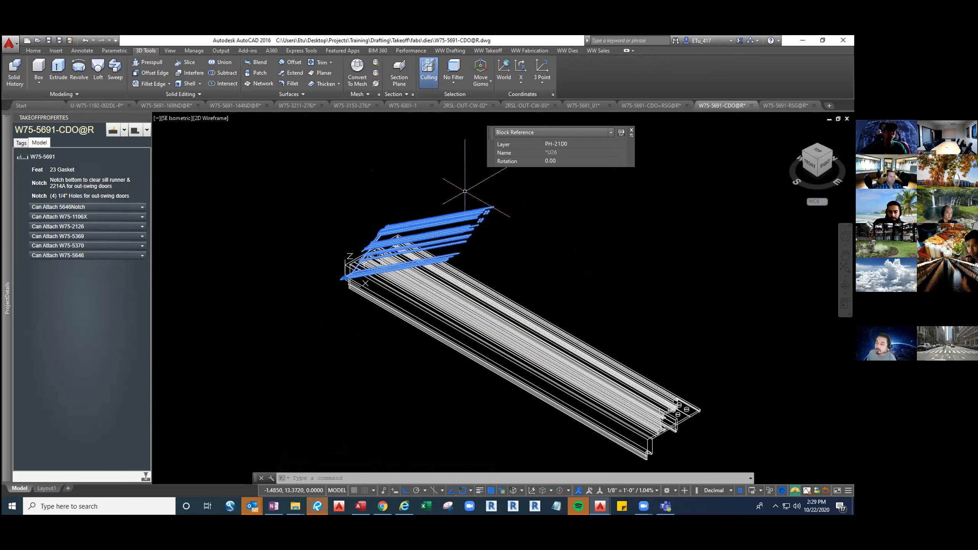
key(Delete)
Return to the layout and delete the small isometric viewport, keeping the rectangle that frames it
text(TM)
key(Return)
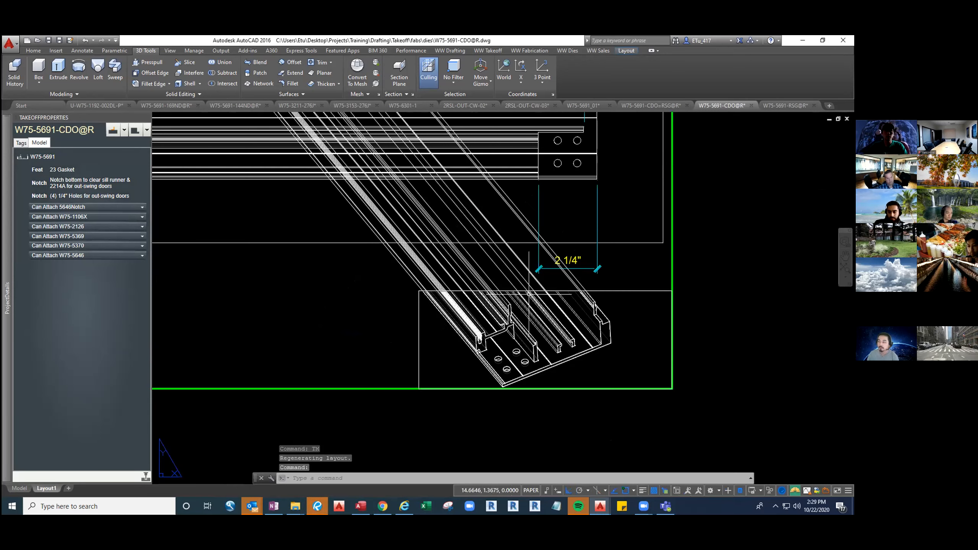
click(642, 290)
click(679, 335)
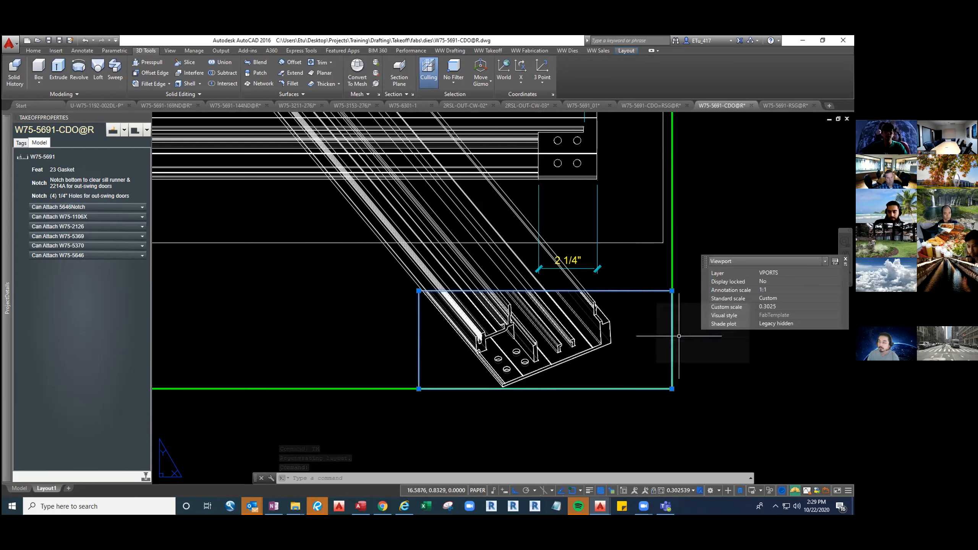
key(Delete)
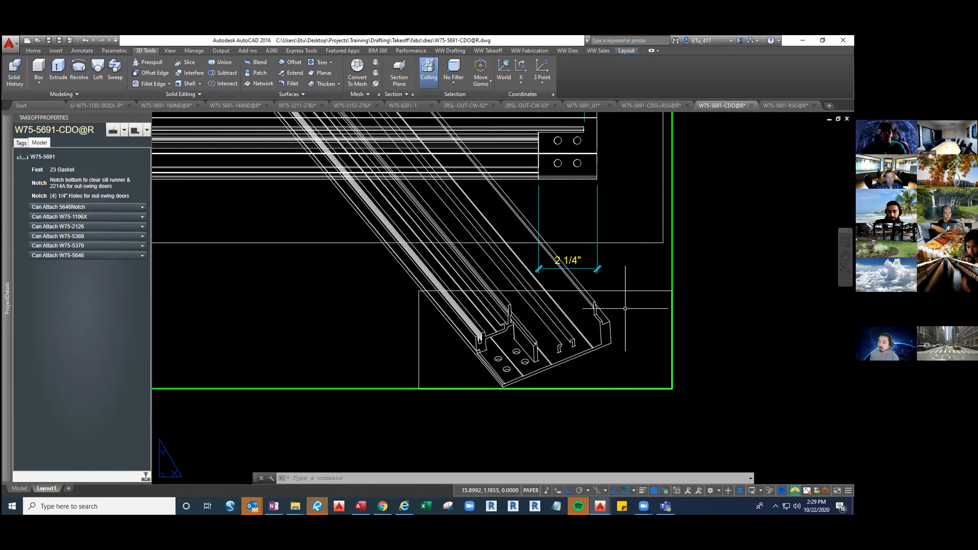
Explode the isometric linework block and trim its lines using the small rectangle as the cutting edge
click(485, 270)
middle_drag(485, 270, 528, 305)
key(Escape)
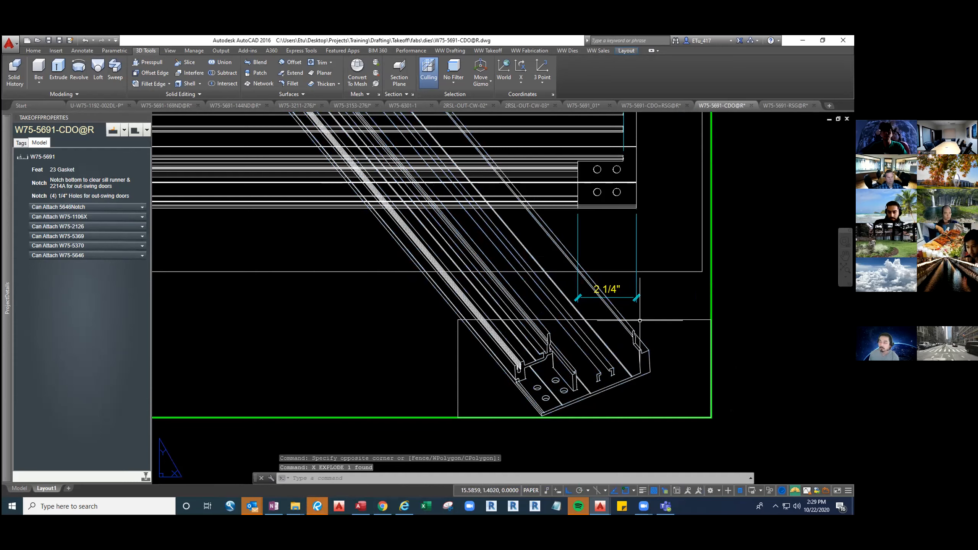
text(tr)
key(Return)
click(655, 320)
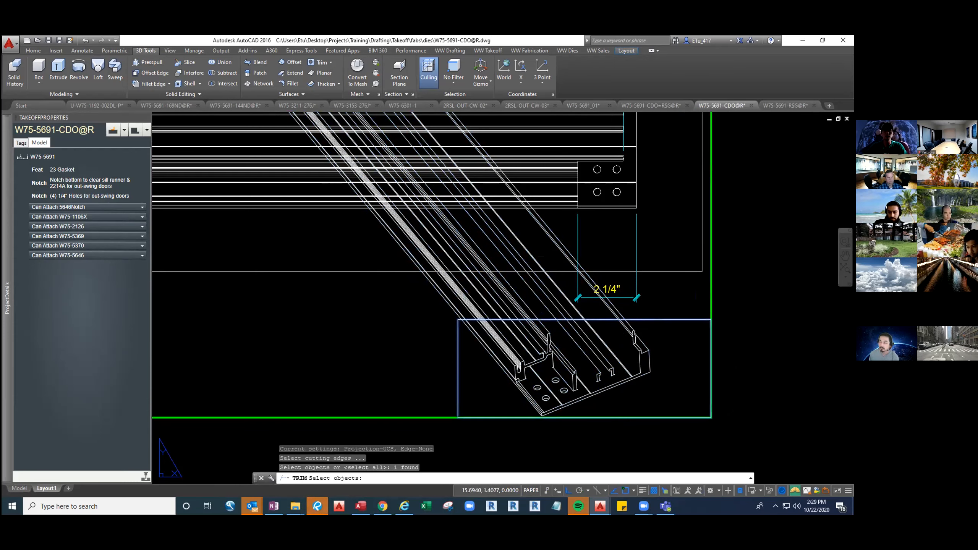
key(Return)
click(629, 312)
click(425, 306)
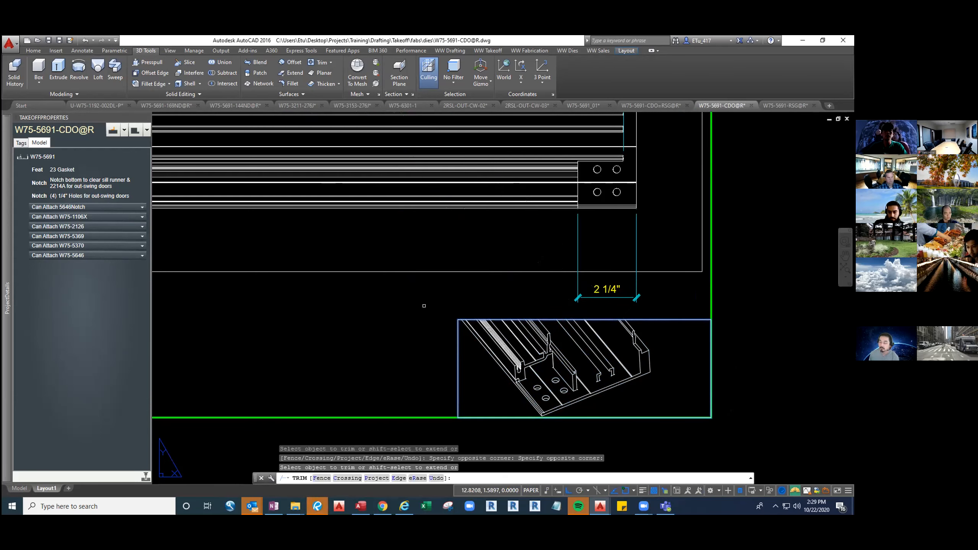
Erase the leftover isometric linework remaining outside the small rectangle on the sheet
scroll(391, 241, down, 4)
middle_drag(372, 180, 448, 269)
key(Return)
key(Escape)
click(365, 208)
click(477, 252)
key(Delete)
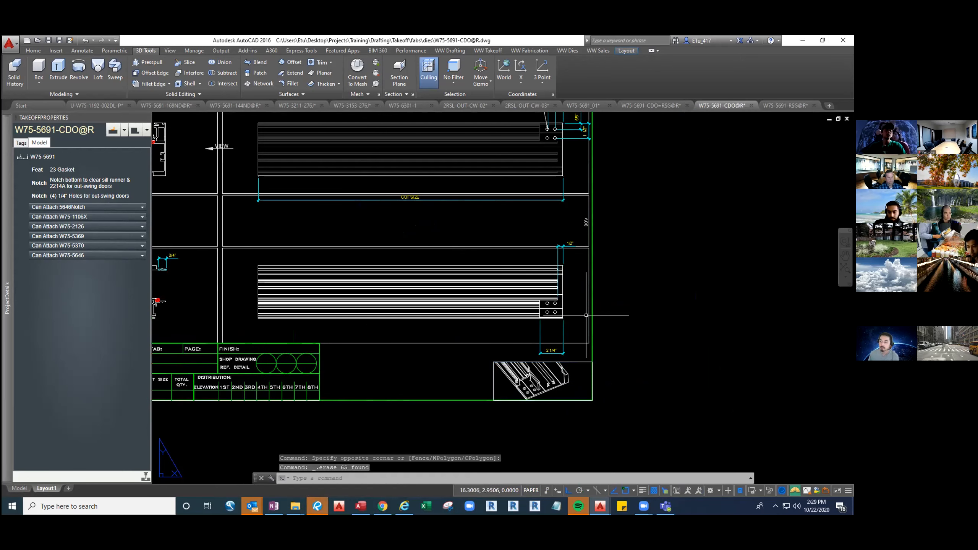
Turn off the VPORTS layer with the VP command
text(vp)
key(Return)
key(Escape)
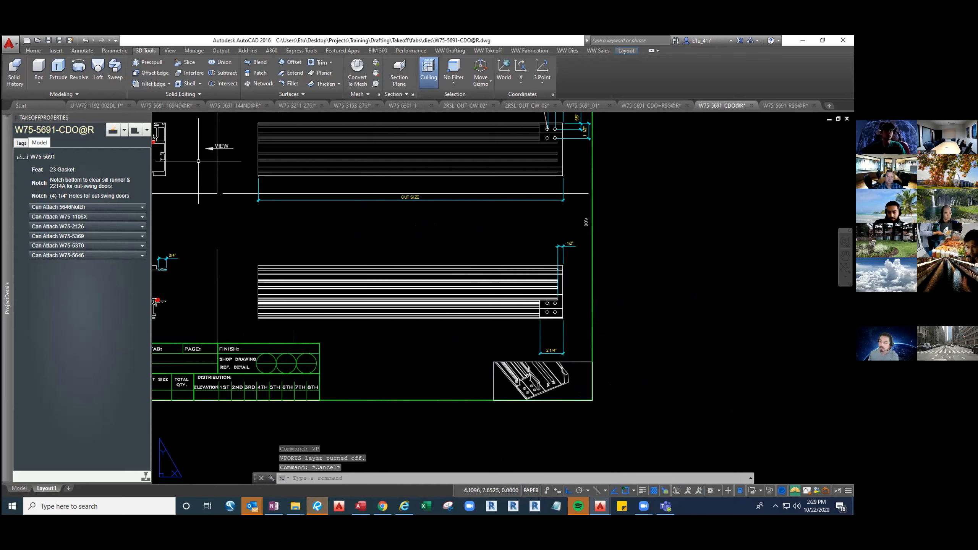
Create a new fab feature on the W75-5691 extrusion, picking it near the notched end with the holes
click(147, 130)
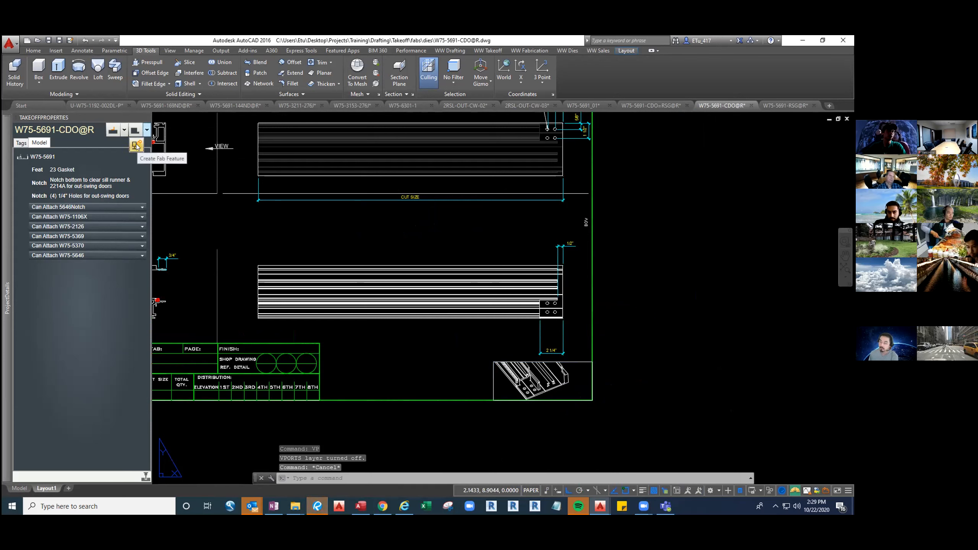
click(137, 145)
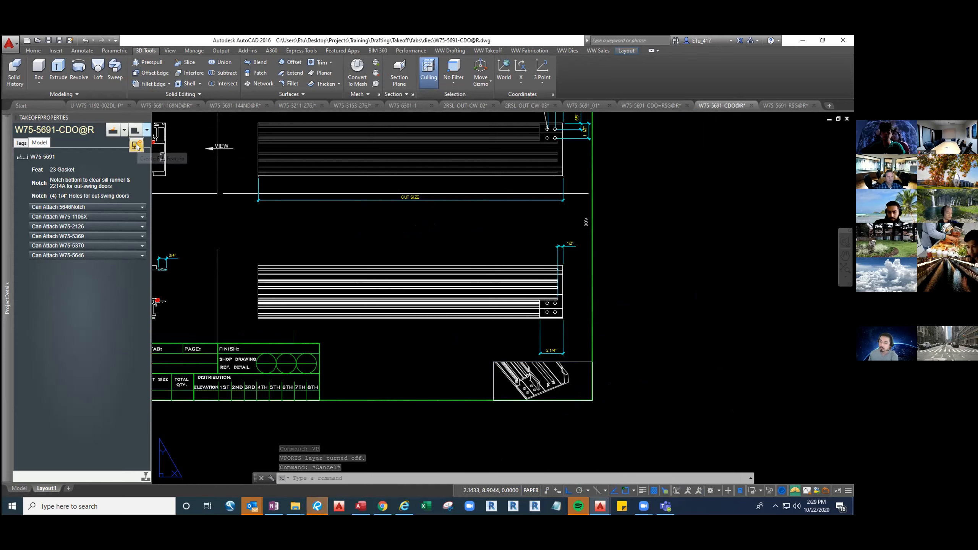
middle_drag(572, 296, 447, 223)
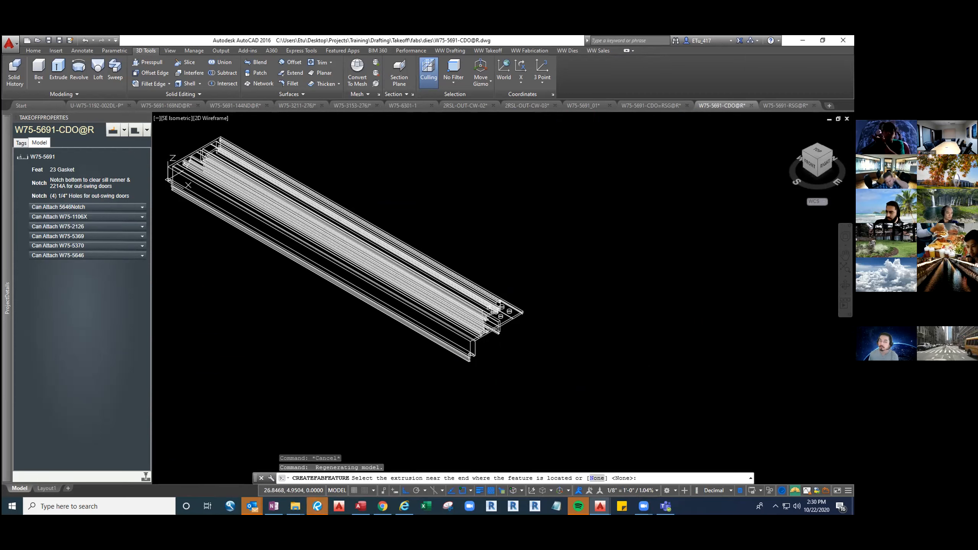
shift+middle_drag(568, 327, 578, 296)
click(562, 293)
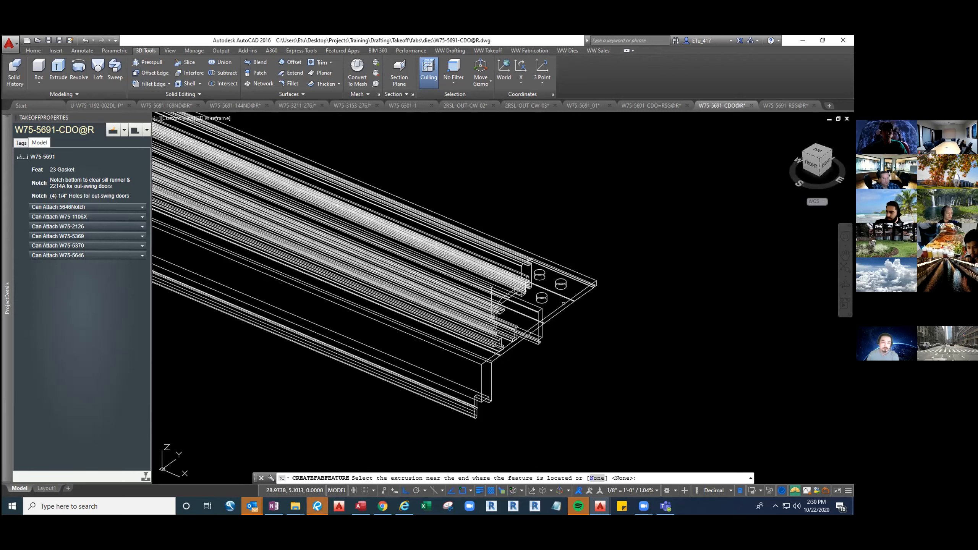
Describe the new fab feature as "Isometric View for Outswing"
click(80, 206)
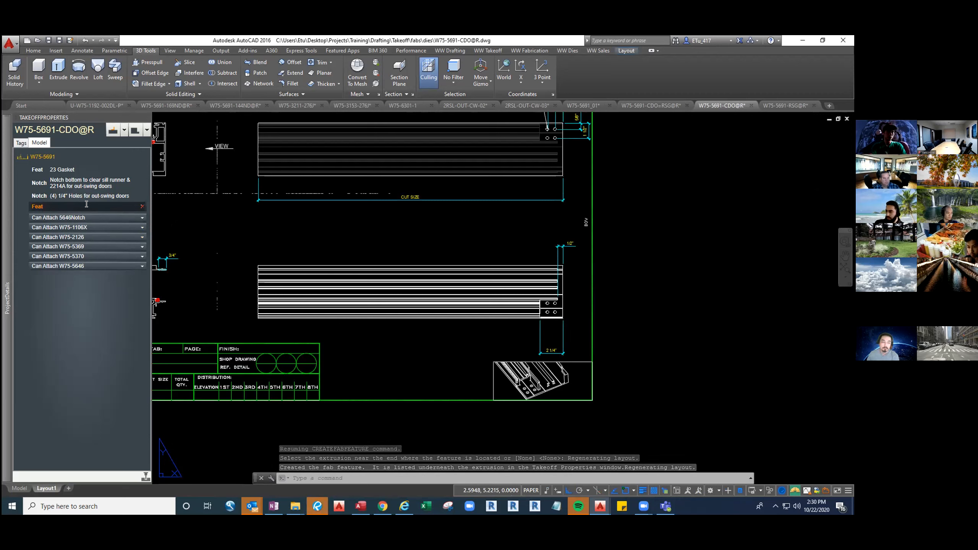
text(Isometric View for Outswing)
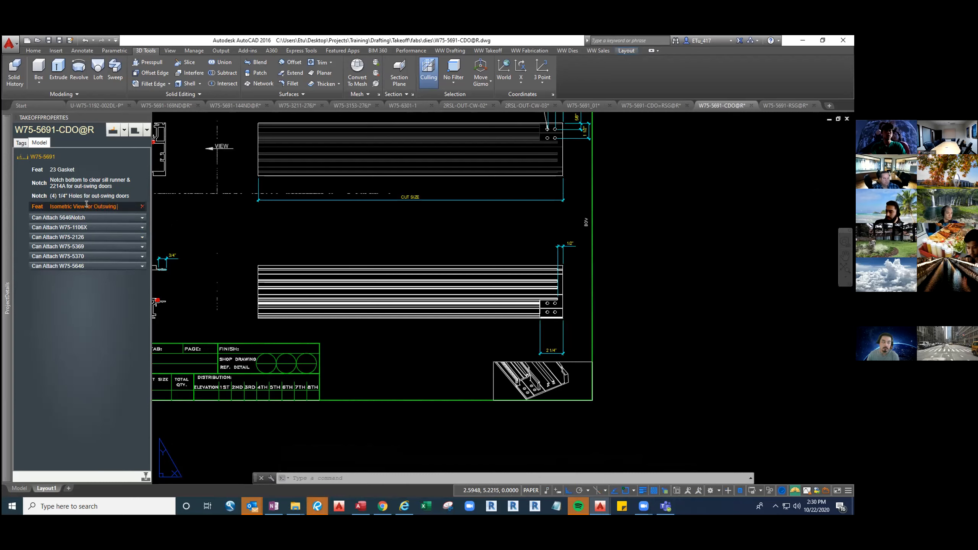
click(38, 199)
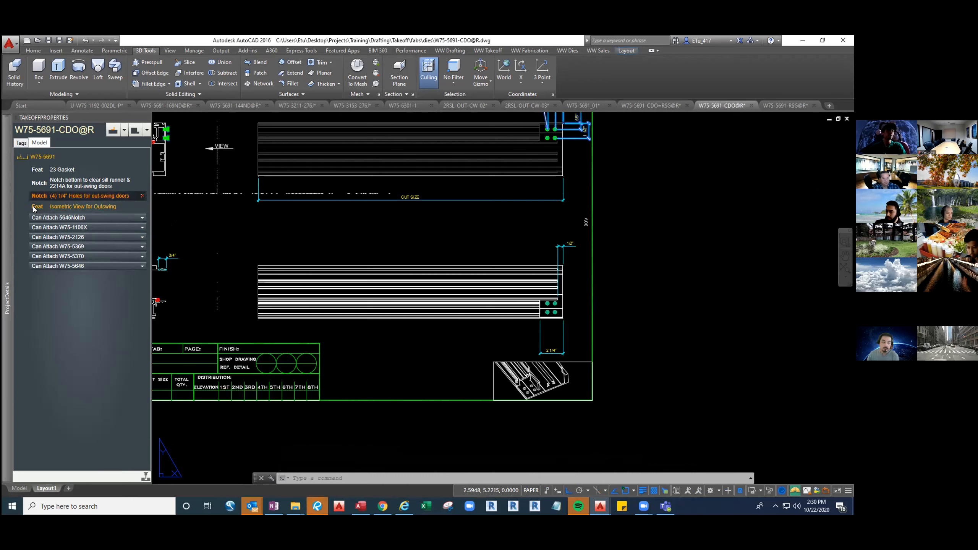
Edit the "Isometric View for Outswing" feature, add the framed isometric detail to its working set, and save the changes
right_click(34, 209)
click(80, 275)
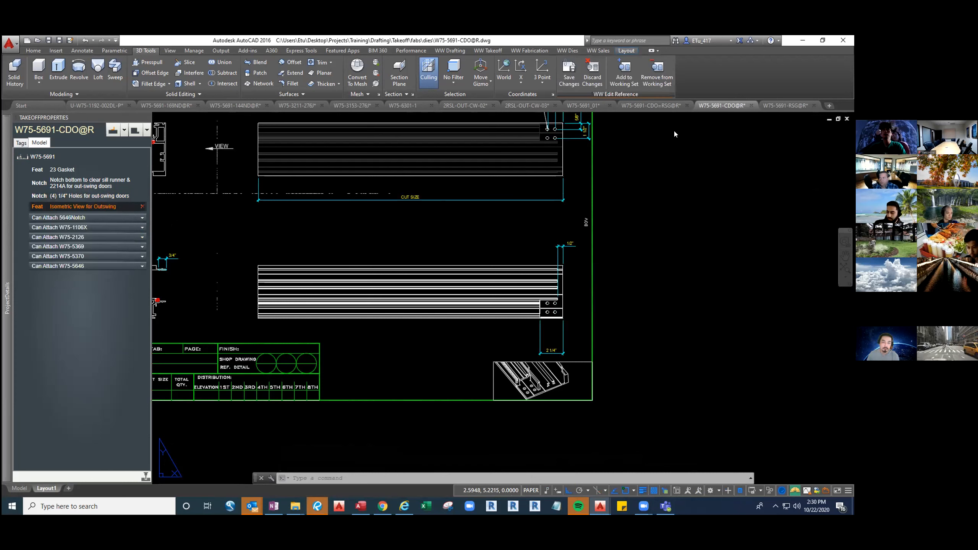
click(624, 71)
click(473, 358)
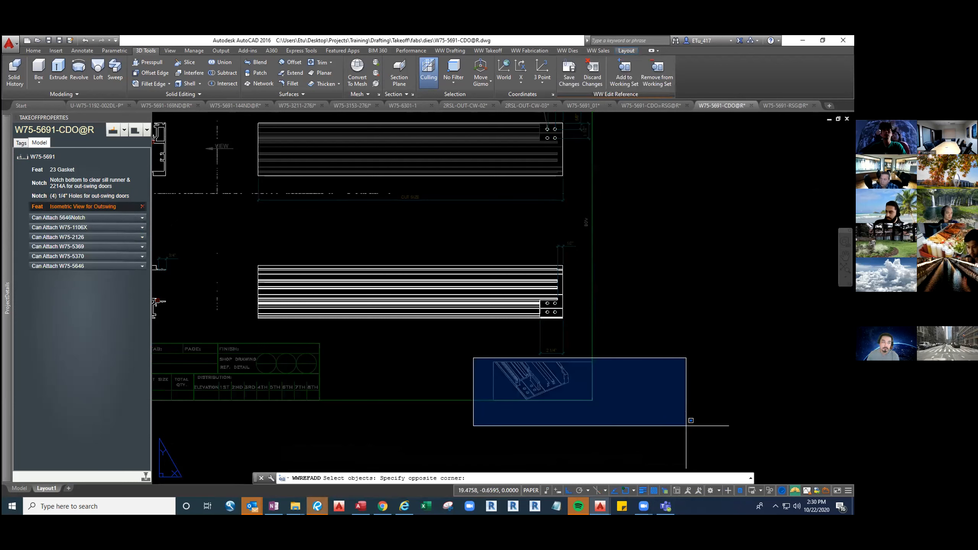
click(688, 426)
key(Return)
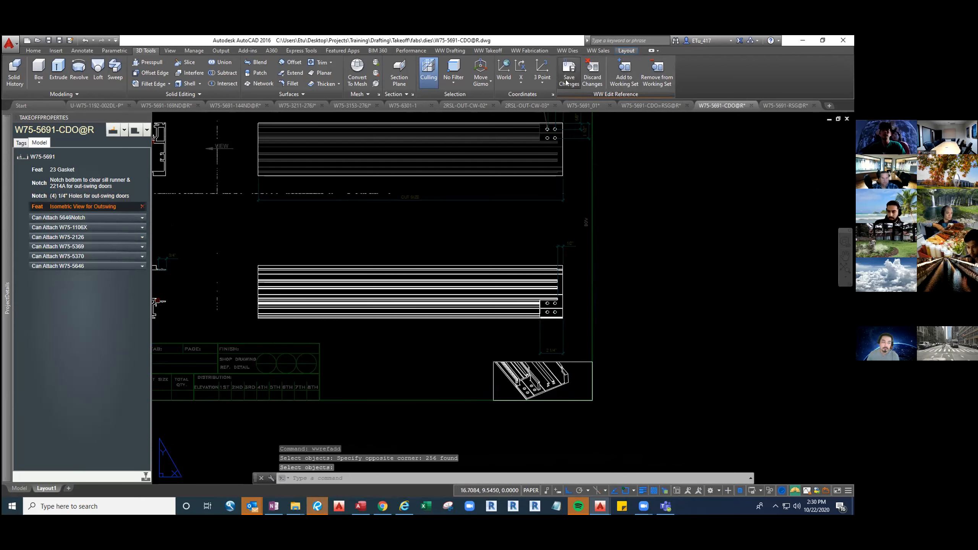
click(569, 72)
Close the W75-5691-CDO@R and W75-5691-RSG@R drawings, saving their changes
middle_click(465, 341)
middle_click(465, 341)
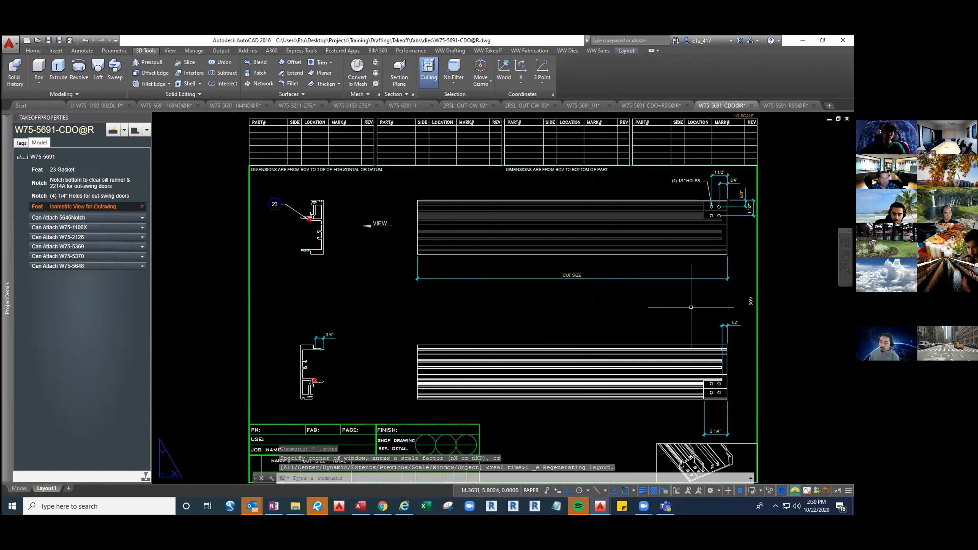
text(close)
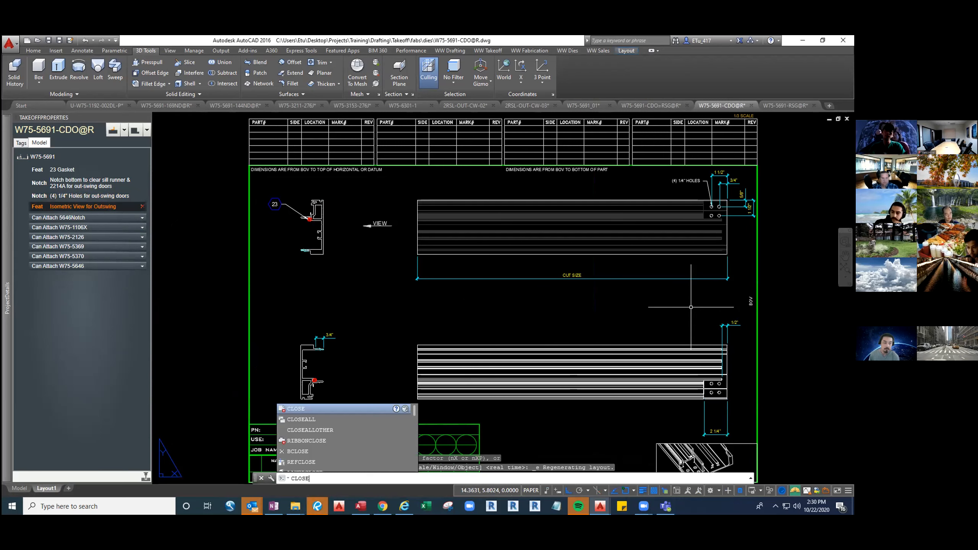
key(Return)
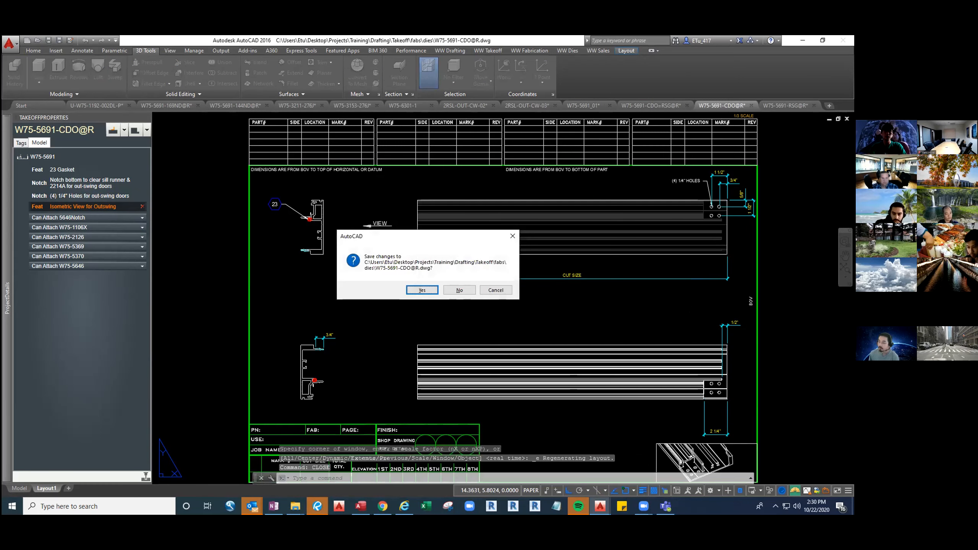
key(n)
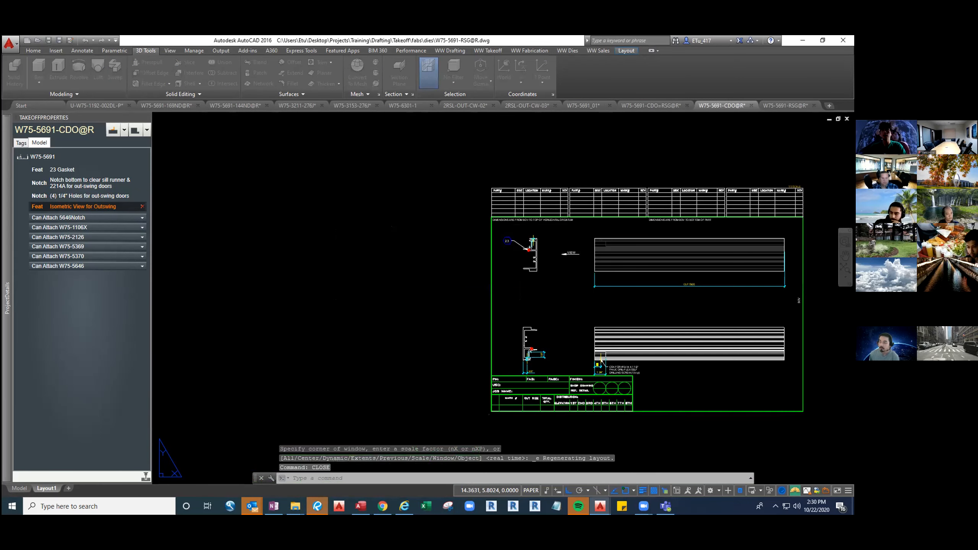
click(750, 106)
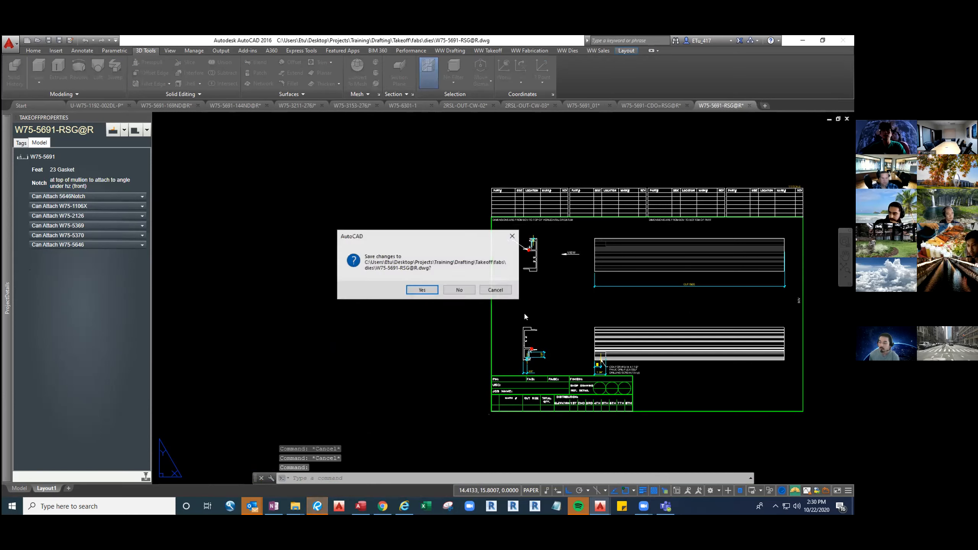
click(423, 290)
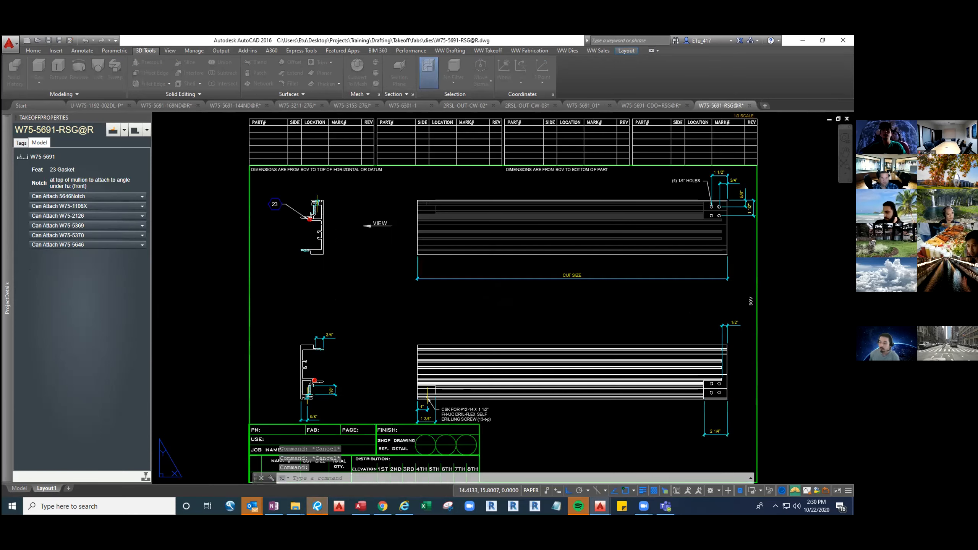
Close the W75-5691-CDO+RSG@R drawing and reopen W75-5691-CDO@R
click(686, 105)
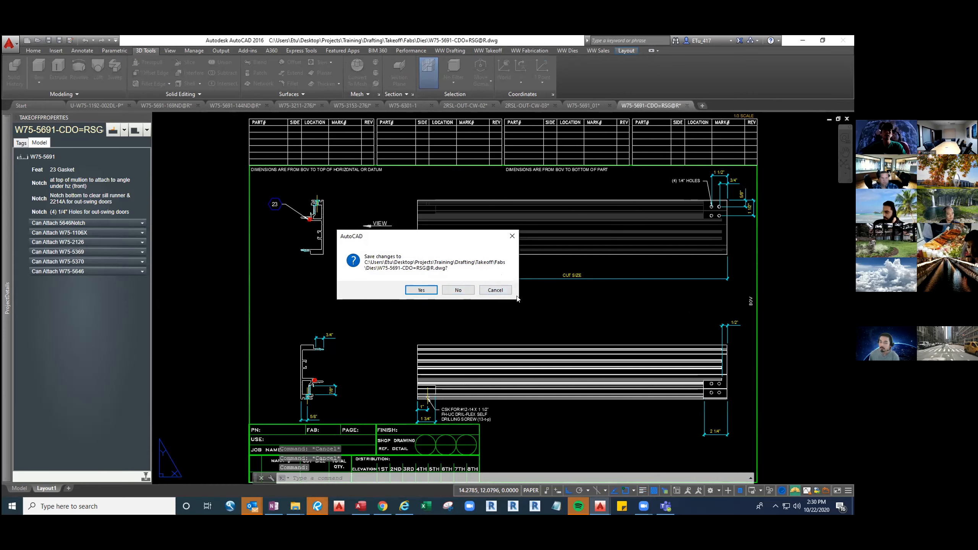
click(497, 291)
click(557, 314)
click(548, 312)
text(on)
key(Return)
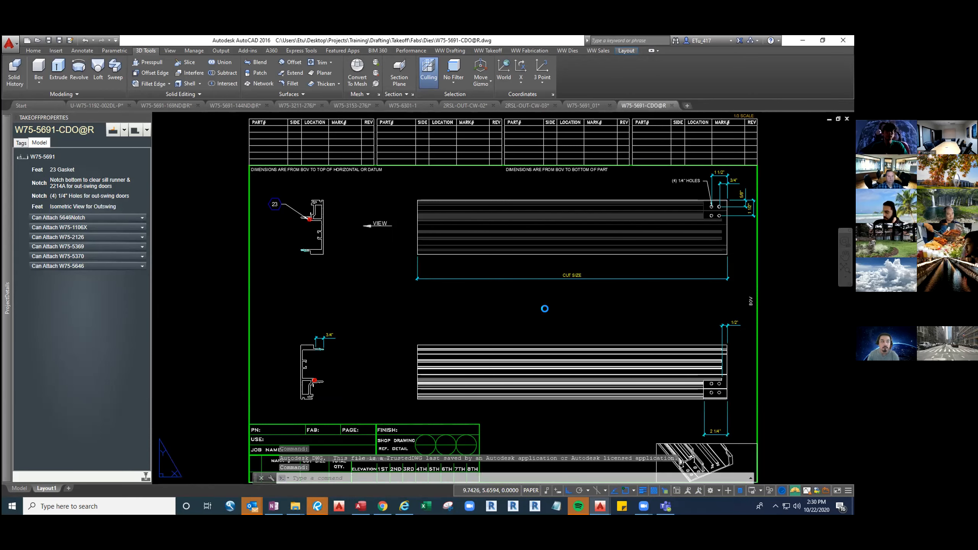
Delete the W75-5691-CDO+RS@R and W75-5691-CDO+RSG@R drawing files from the dies folder without opening any drawing
text(pen)
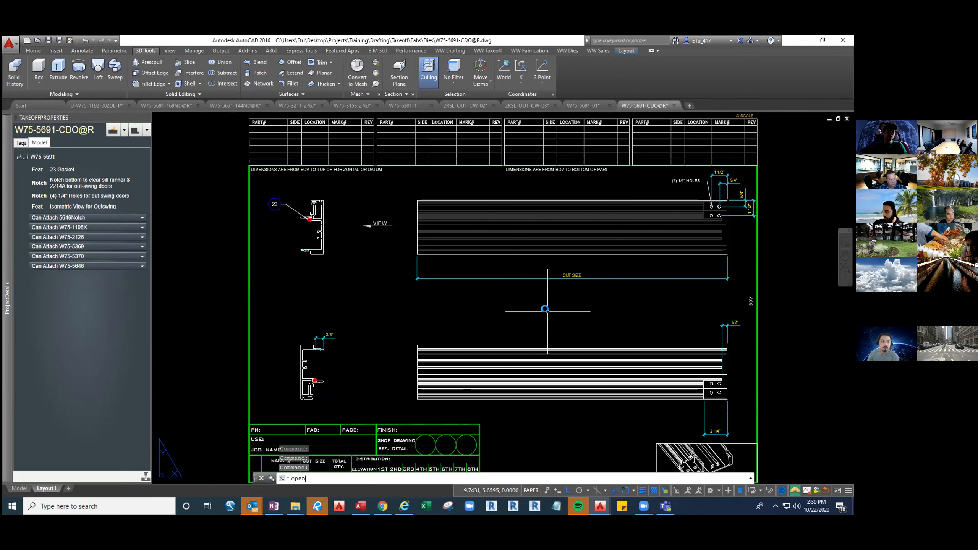
key(Return)
scroll(404, 290, down, 2)
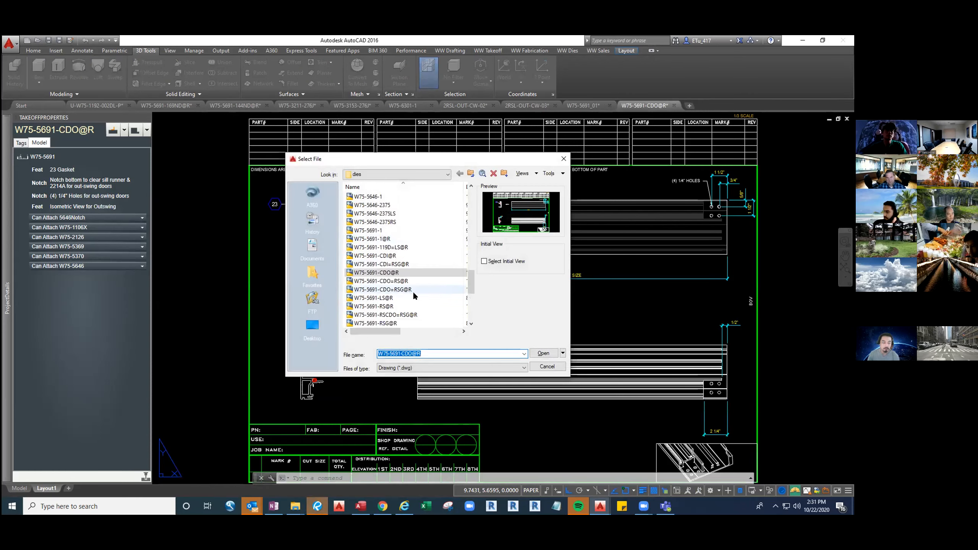
click(401, 289)
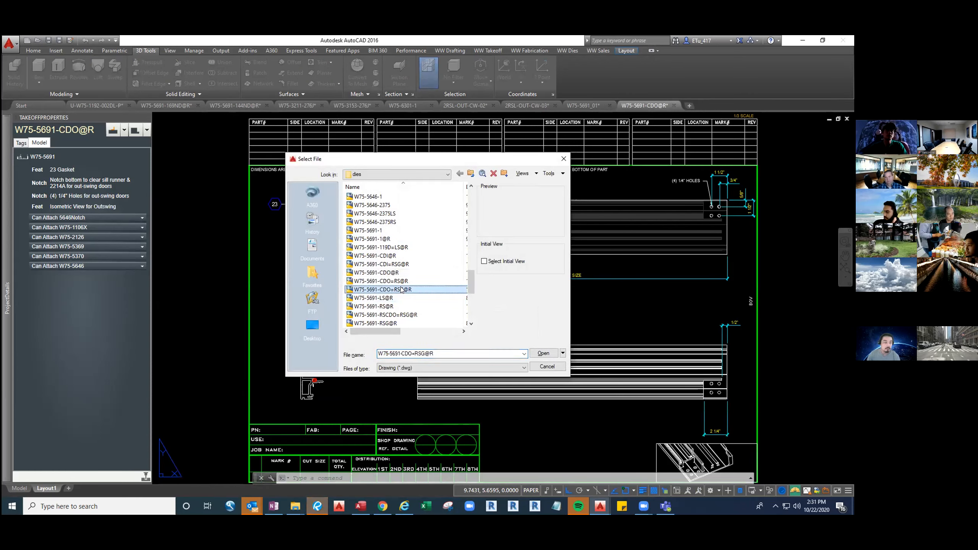
ctrl+click(398, 282)
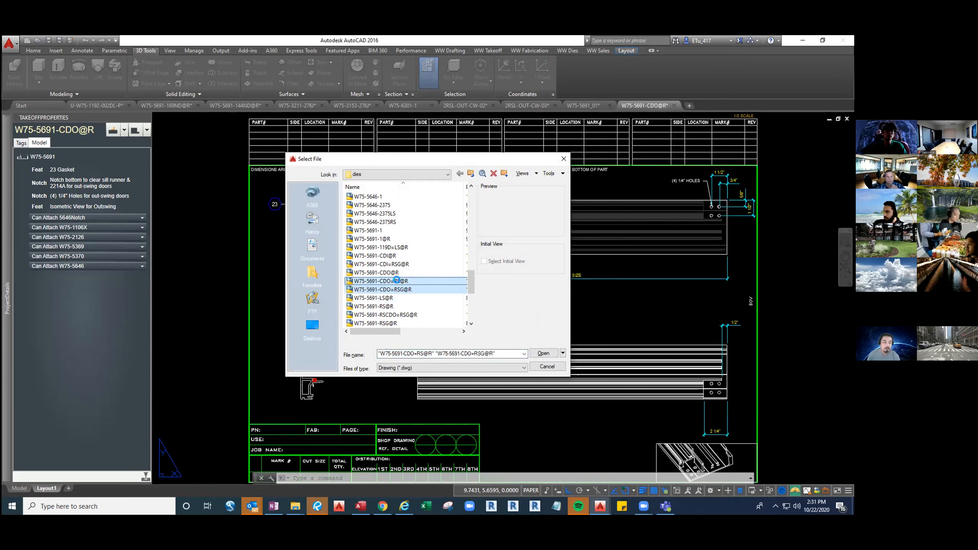
right_click(397, 280)
click(463, 467)
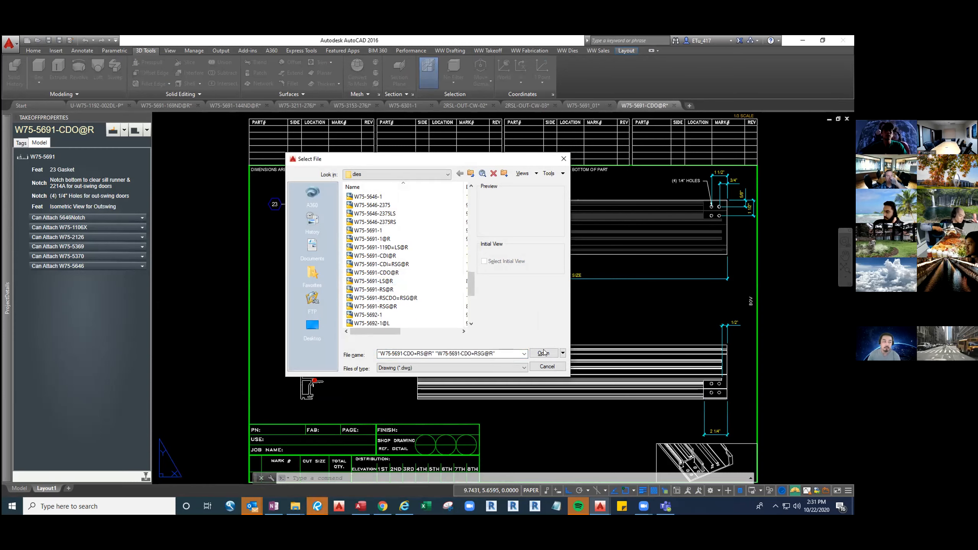
click(546, 366)
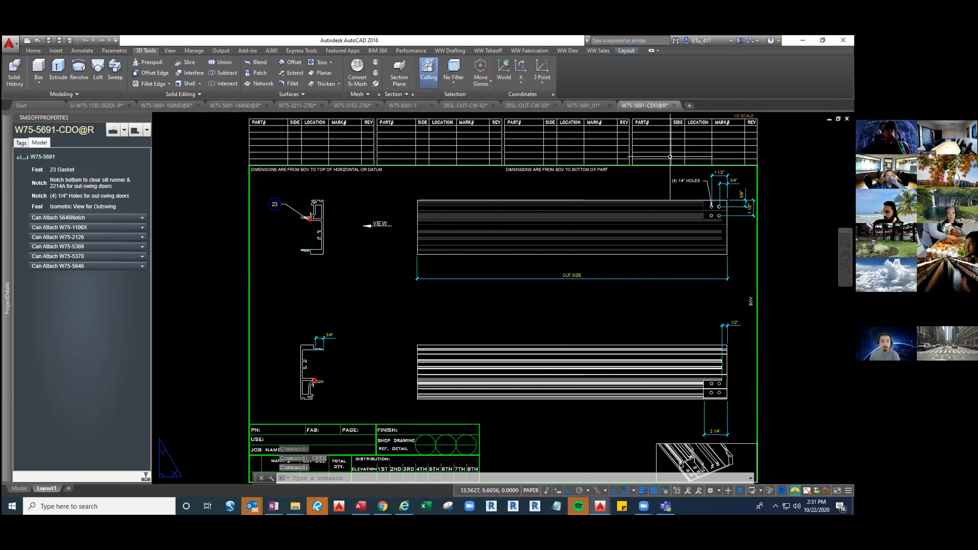
Close the W75-5691-CDO@R and W75-5691_01 drawings without saving their changes
click(674, 105)
click(459, 290)
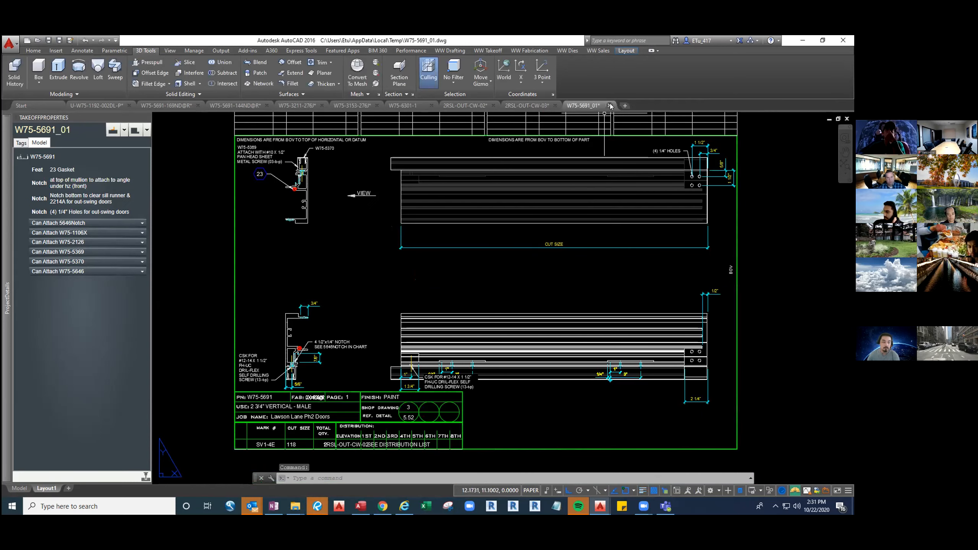
click(610, 106)
click(449, 289)
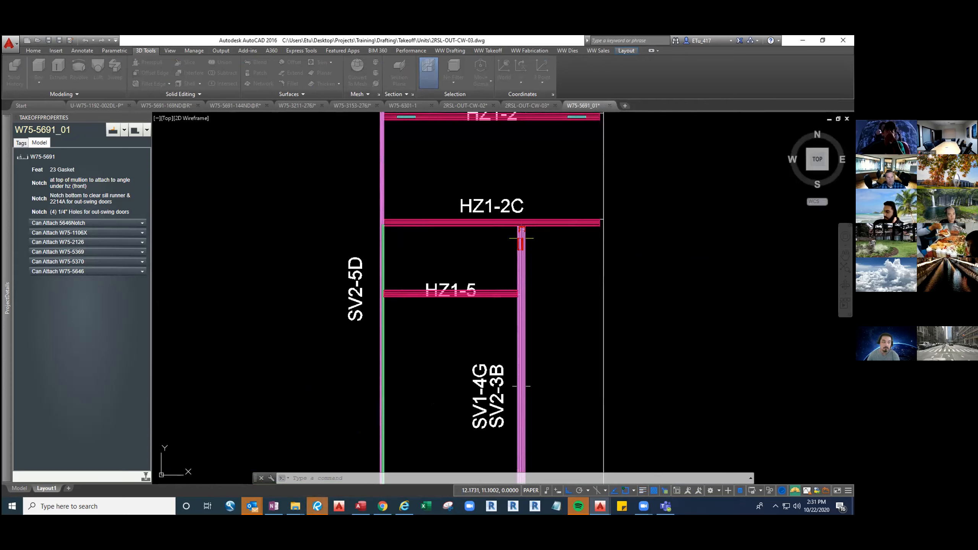
Preview the fab ticket of the W75-5691 vertical SV1-4E in 2RSL-OUT-CW-02, and close the preview without saving
click(465, 105)
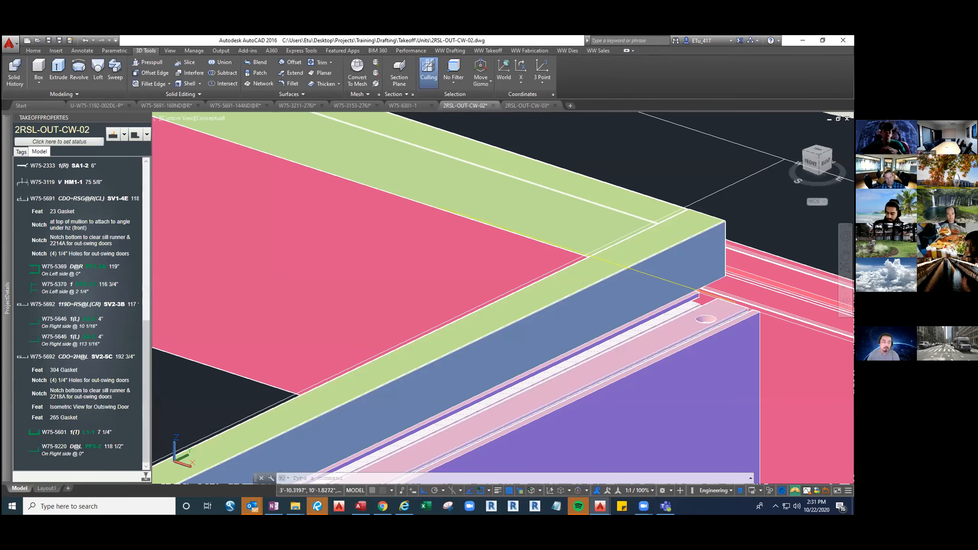
scroll(460, 377, down, 6)
shift+middle_drag(572, 406, 400, 319)
scroll(766, 408, down, 2)
shift+middle_drag(623, 360, 577, 374)
middle_drag(672, 413, 474, 305)
click(548, 346)
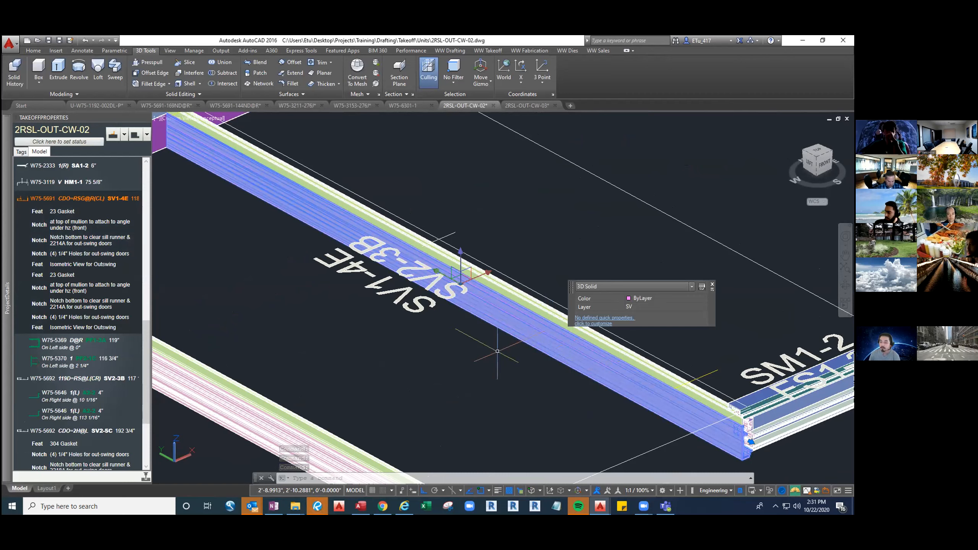
right_click(41, 200)
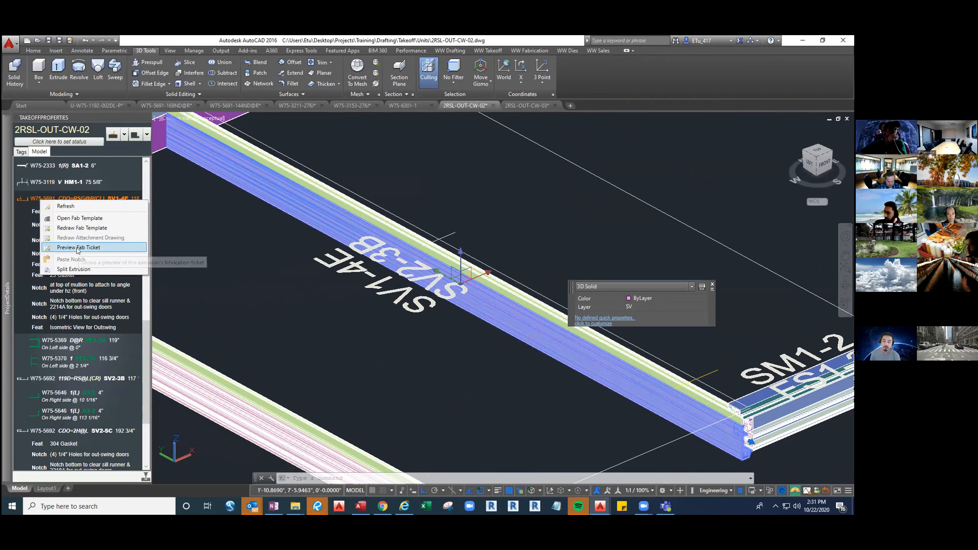
click(79, 248)
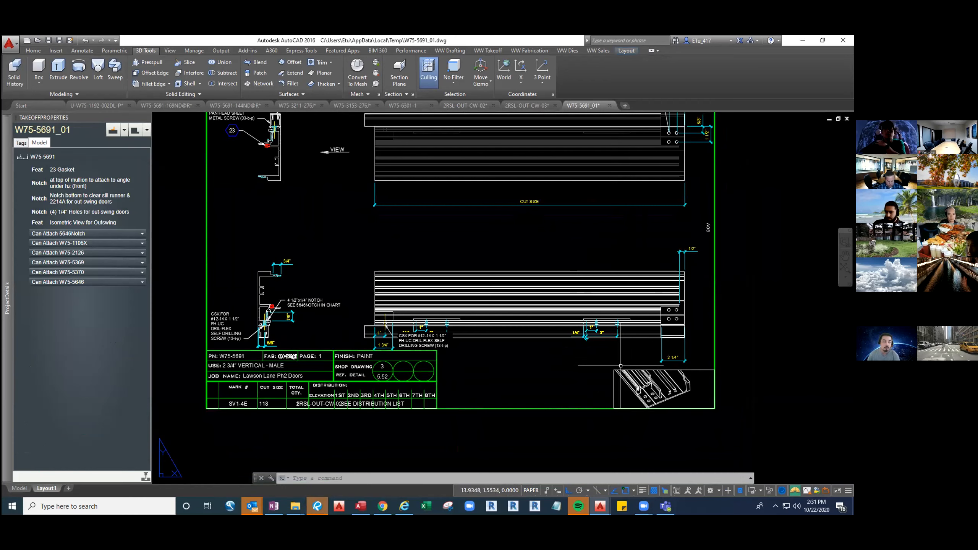
click(609, 106)
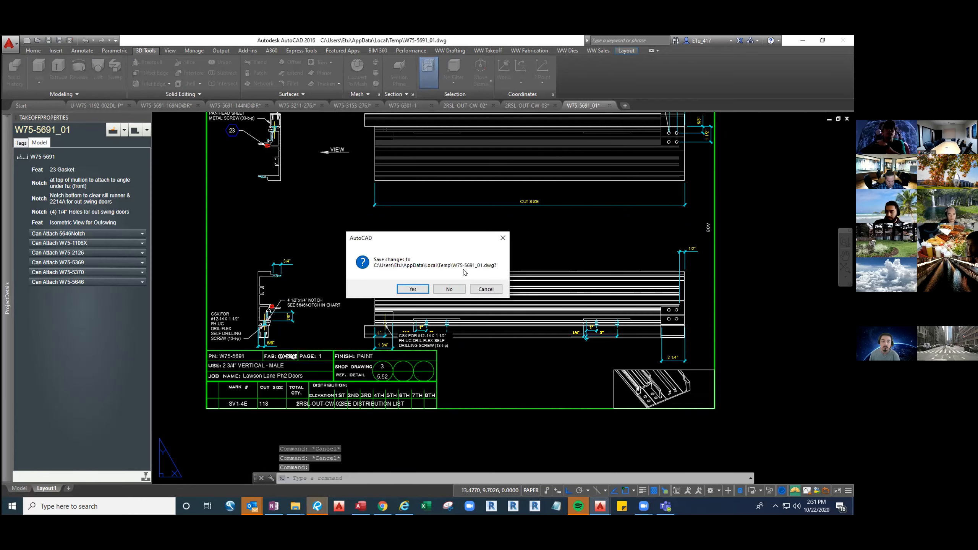
click(449, 288)
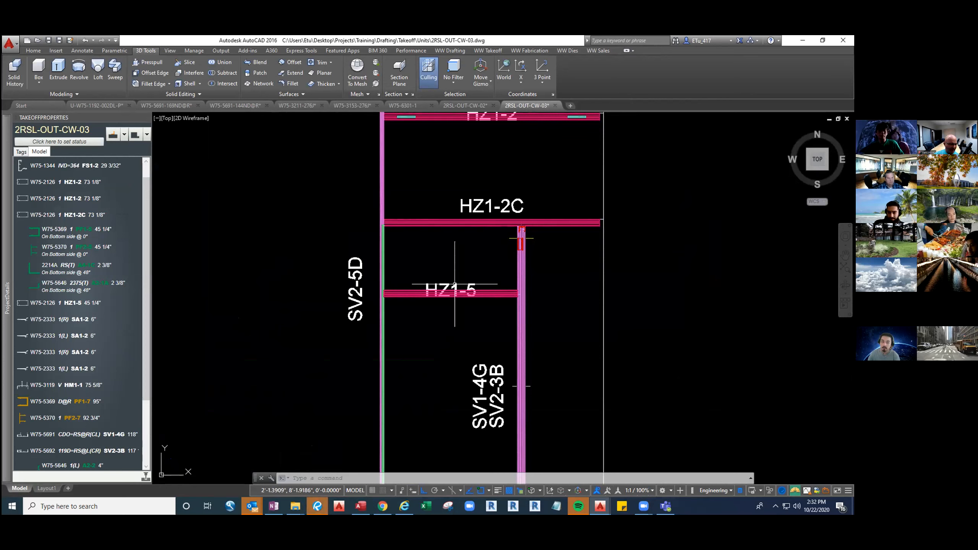
Move the HZ1-5 label in 2RSL-OUT-CW-03 straight down so it sits just below its horizontal
click(458, 289)
text(m)
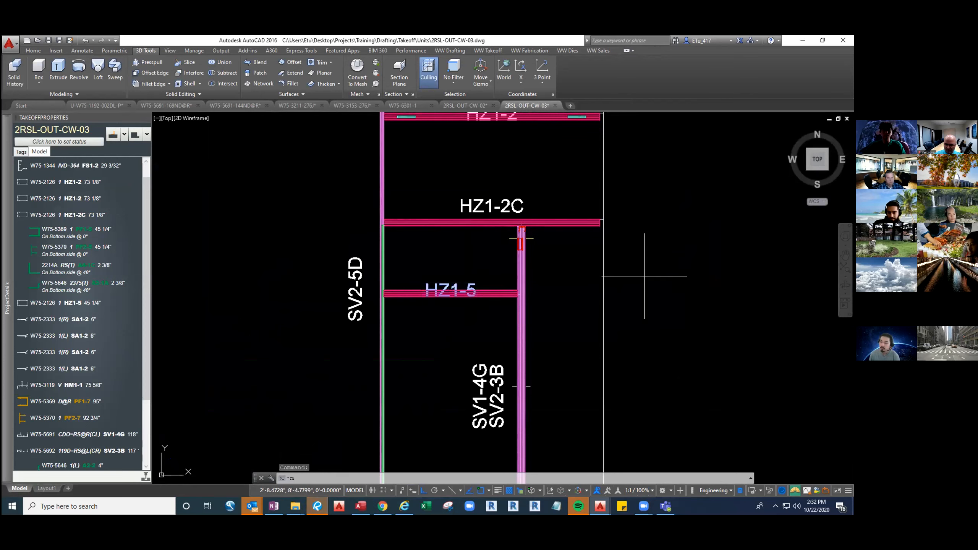
key(Return)
click(681, 267)
click(681, 285)
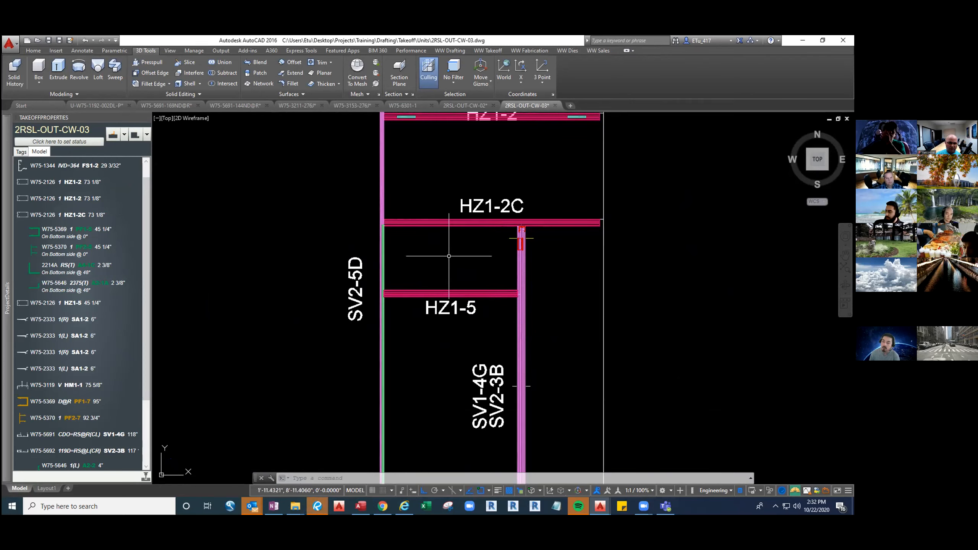
Switch to the tag line display with LMM and inspect the tag lines where HZ1-2C meets SV2-5D
text(LMM)
key(Return)
click(418, 252)
click(408, 202)
click(404, 200)
click(349, 172)
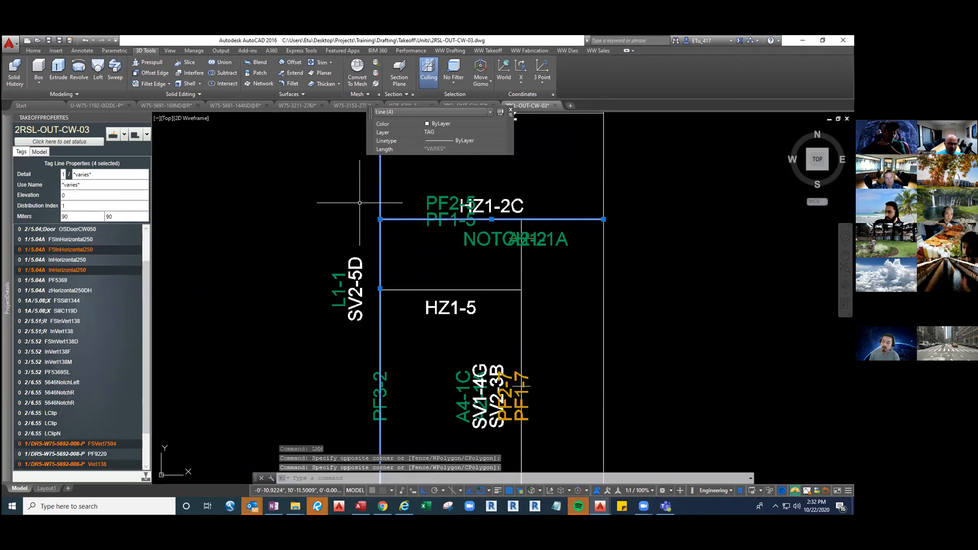
key(Escape)
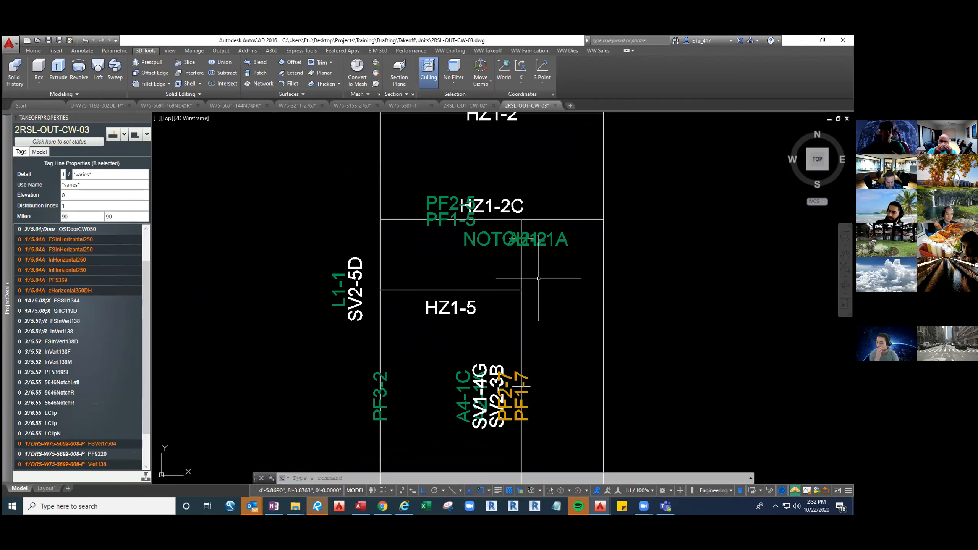
Set 2RSL-OUT-CW-02 to the 2D Wireframe visual style and display its tag lines with LMM
click(469, 104)
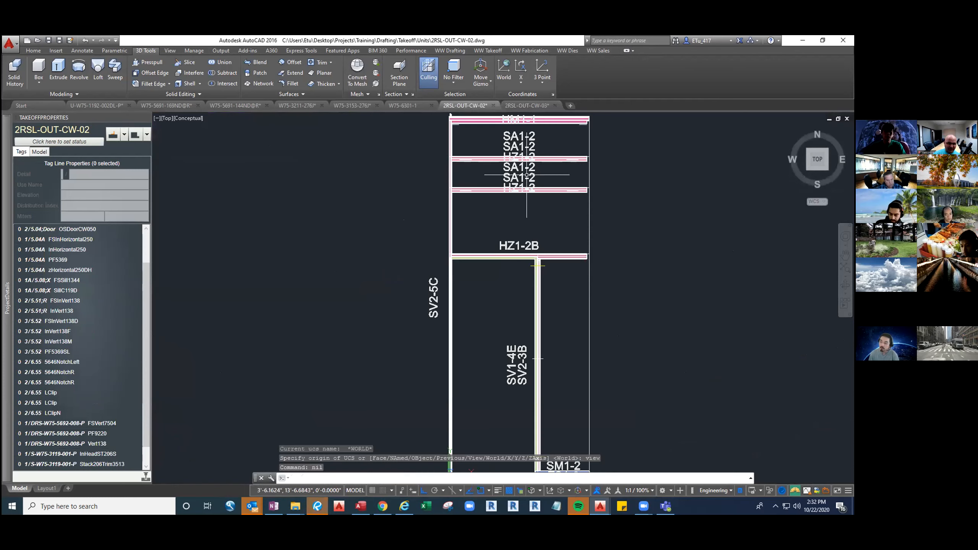
click(190, 119)
click(215, 138)
middle_drag(522, 307, 477, 289)
middle_drag(495, 442, 488, 419)
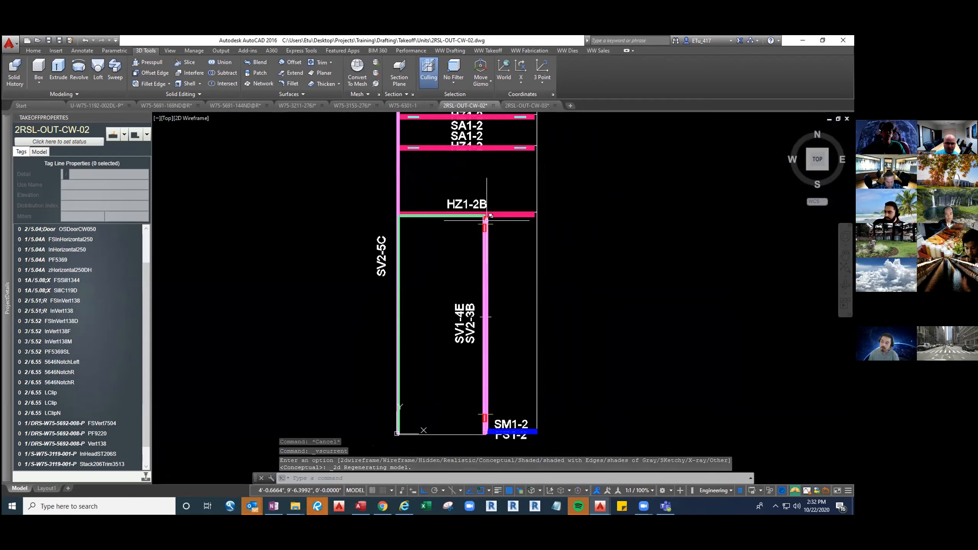
scroll(452, 216, up, 2)
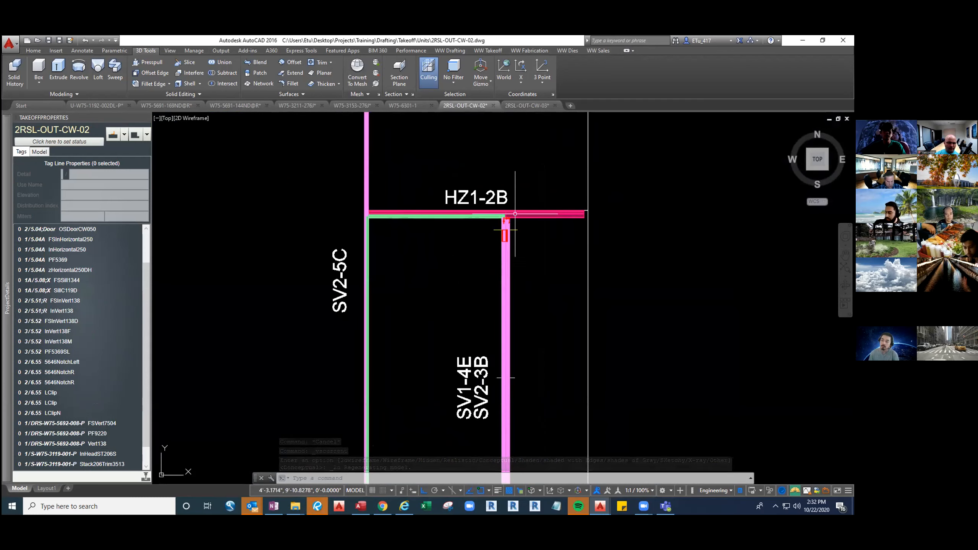
text(LMM)
key(Return)
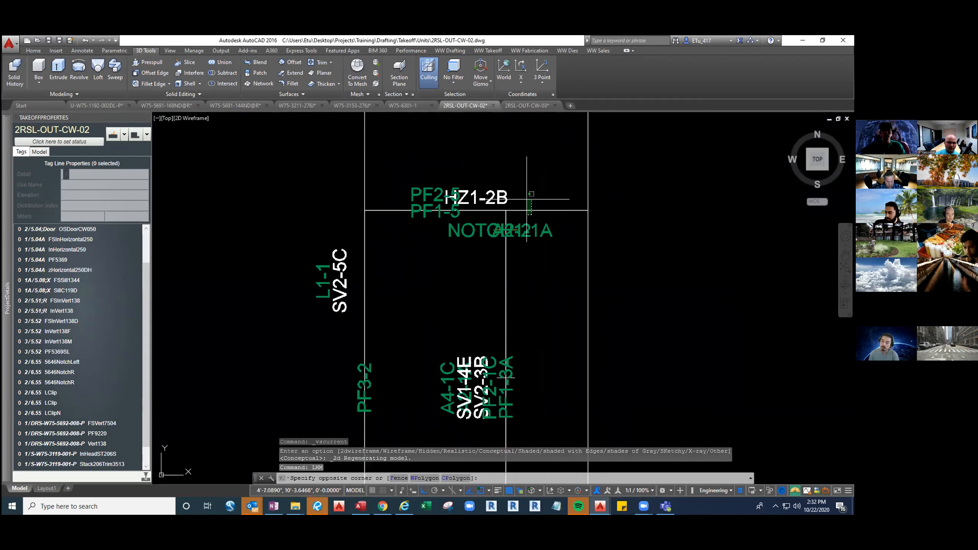
Inspect the HZ1-2B tag lines including zHorizontal250DH, and look up the SV1-4E vertical's tag line in the project details
click(515, 212)
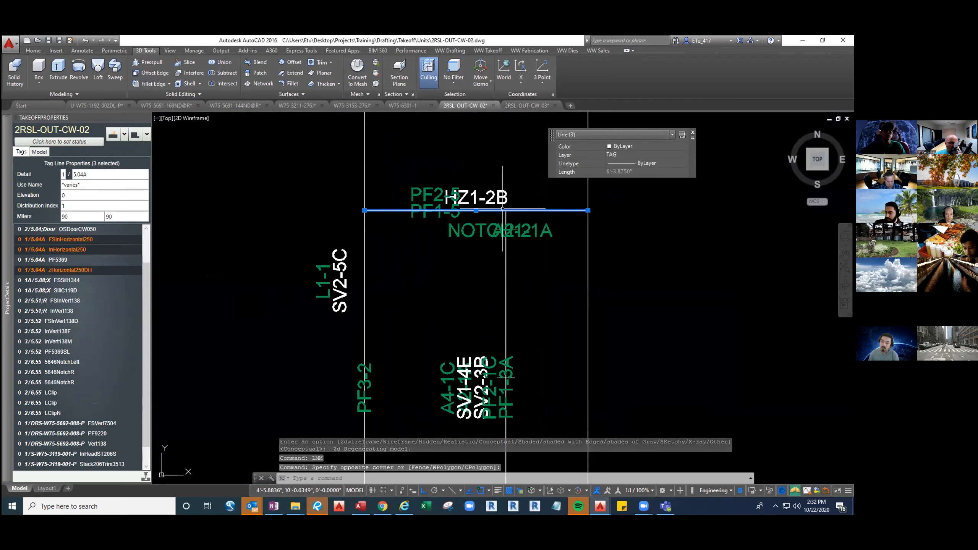
double_click(86, 270)
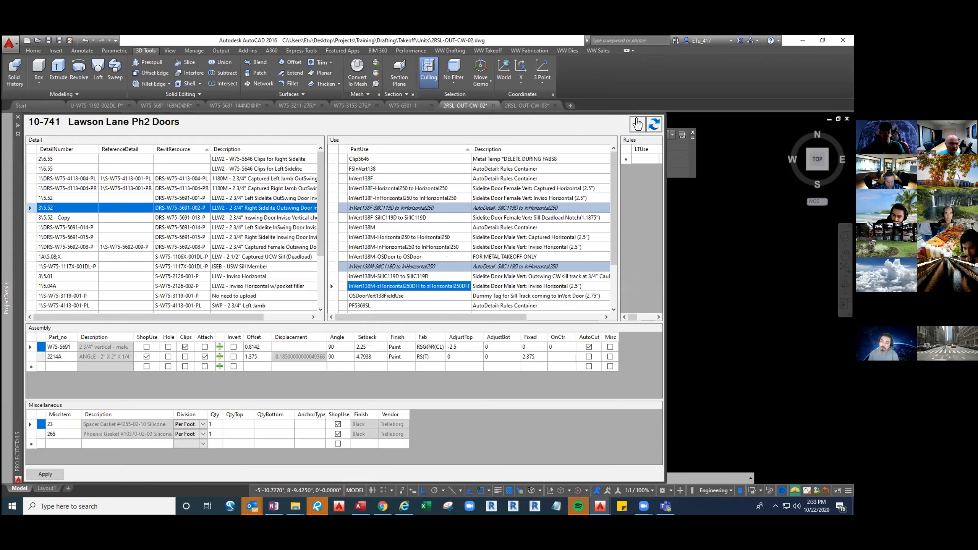
click(637, 123)
middle_drag(512, 364, 524, 325)
click(516, 310)
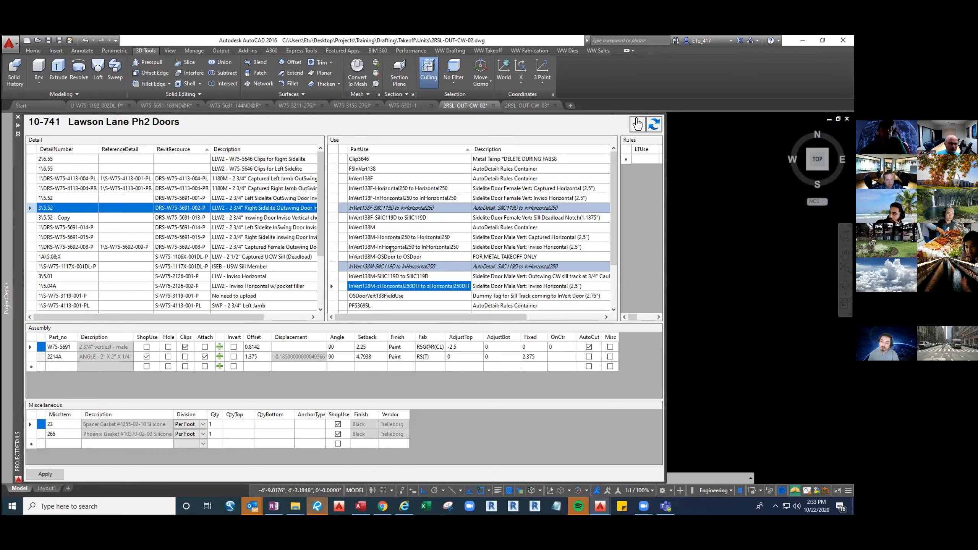
Reverse the part use sort order and compare the InVert138M assemblies for InHorizontal250 and Horizontal250
click(427, 150)
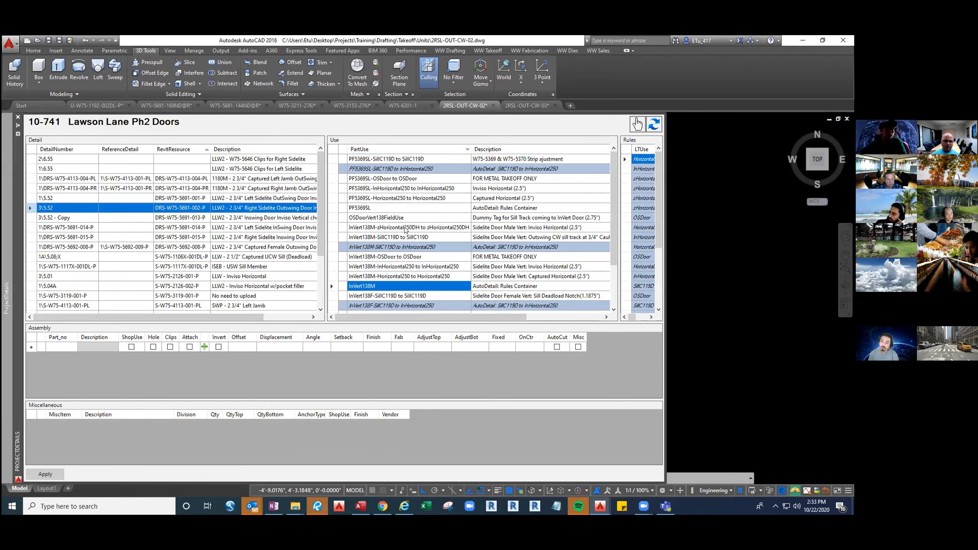
click(401, 267)
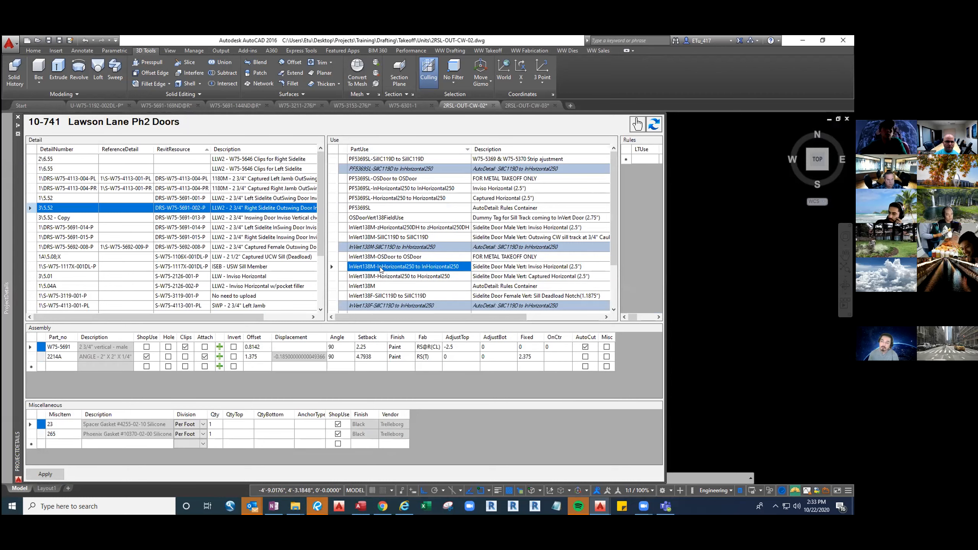
click(407, 276)
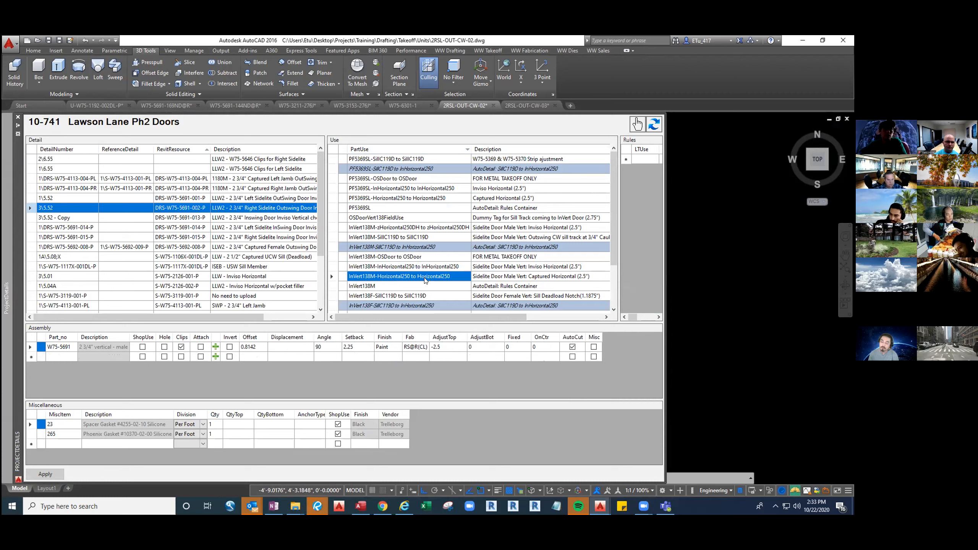
click(420, 267)
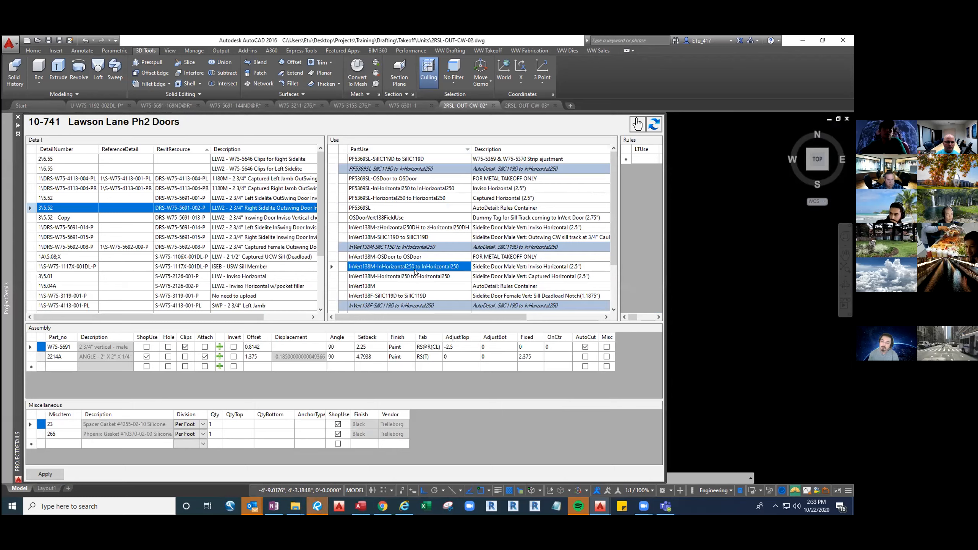
Switch to 2RSL-OUT-CW-03 and review the assembly of the InVert138M-zHorizontal250DH to zHorizontal250DH part use
click(526, 106)
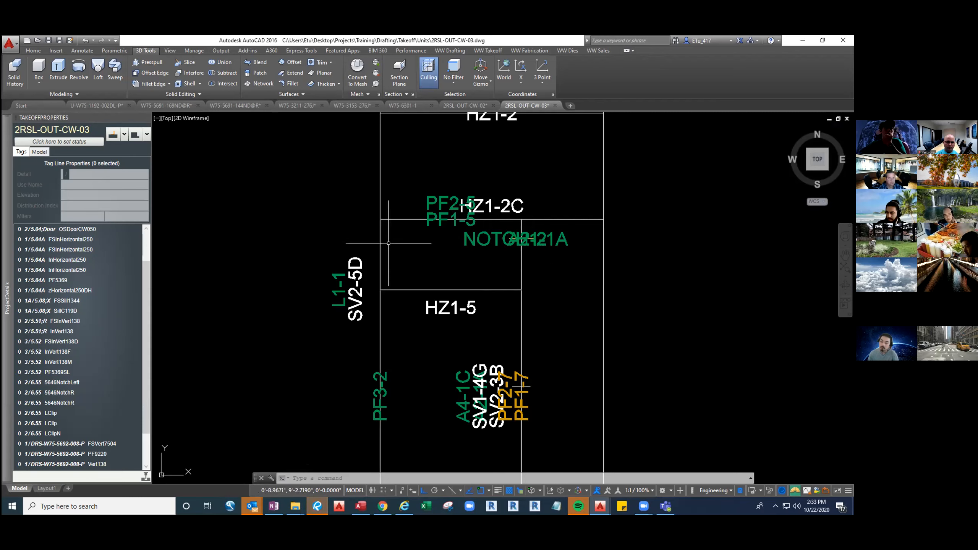
mouse_move(4, 249)
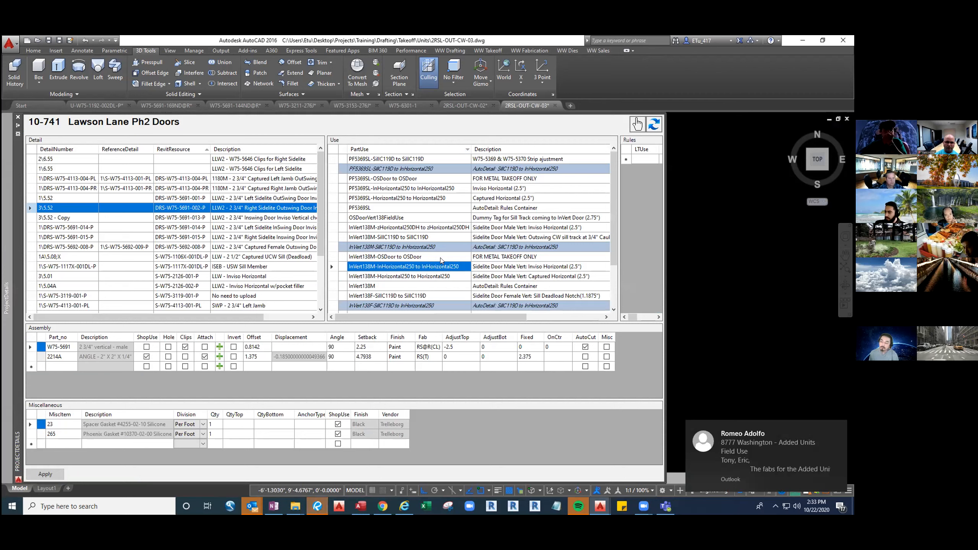
click(389, 229)
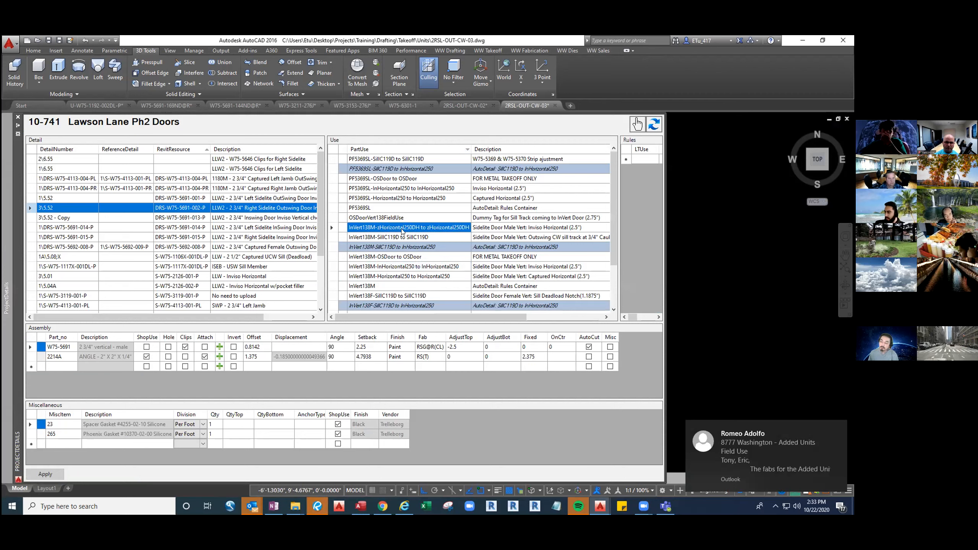
click(380, 227)
click(376, 227)
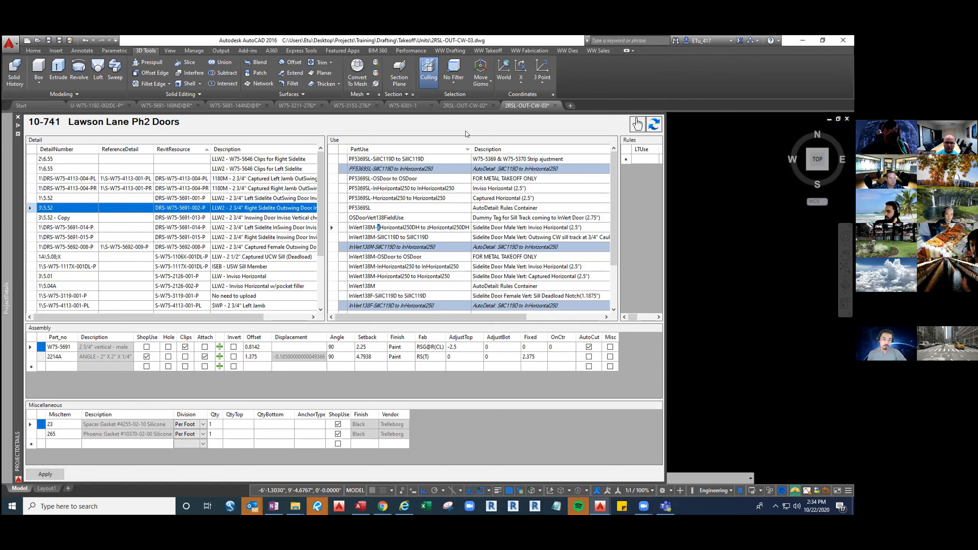
Return to 2RSL-OUT-CW-02 and select the stacked tag lines of horizontal HZ1-2B to check their uses
click(470, 106)
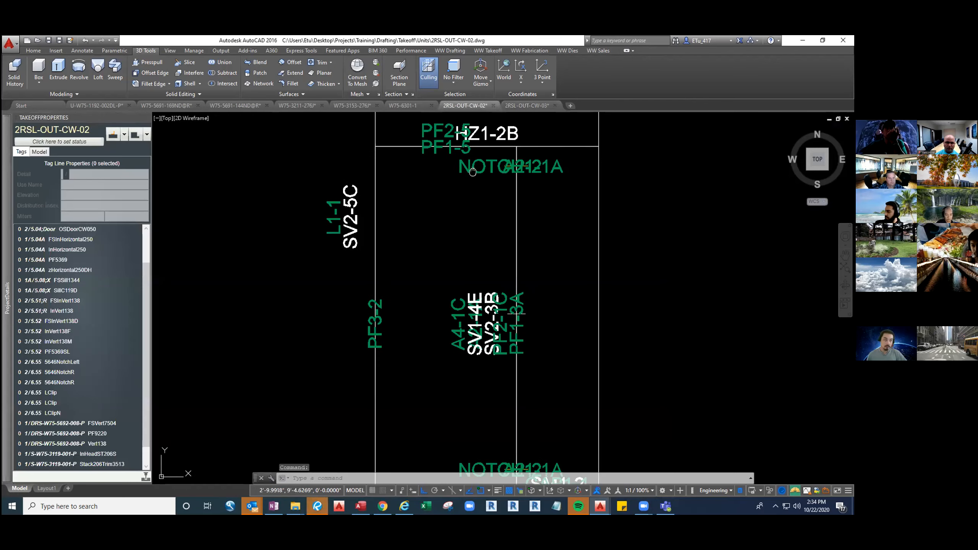
middle_drag(473, 172, 449, 215)
scroll(525, 190, up, 4)
click(522, 211)
click(500, 166)
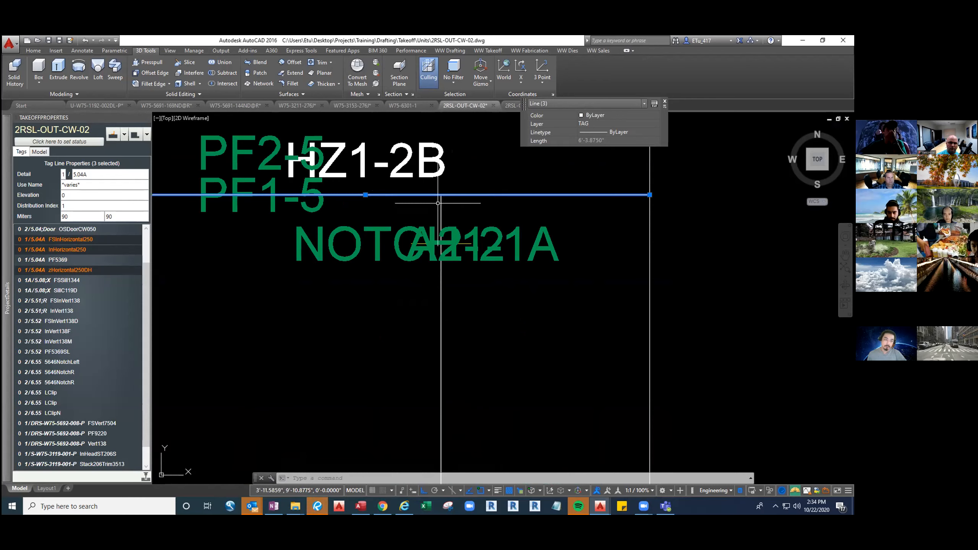
Switch to 2RSL-OUT-CW-03, toggle from the model display back to the tag lines, and select horizontal HZ1-2C's tag lines to check their uses
click(511, 105)
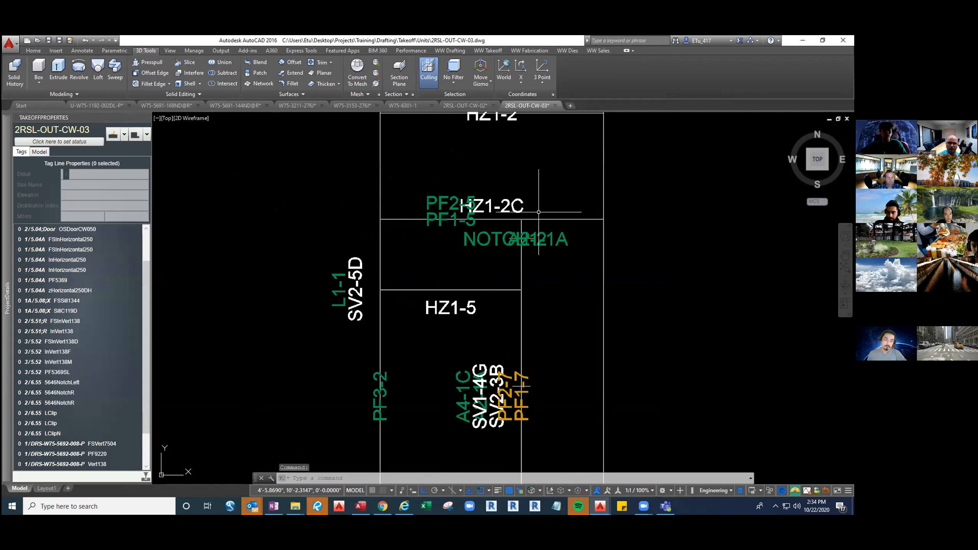
text(LM1)
key(Return)
text(1)
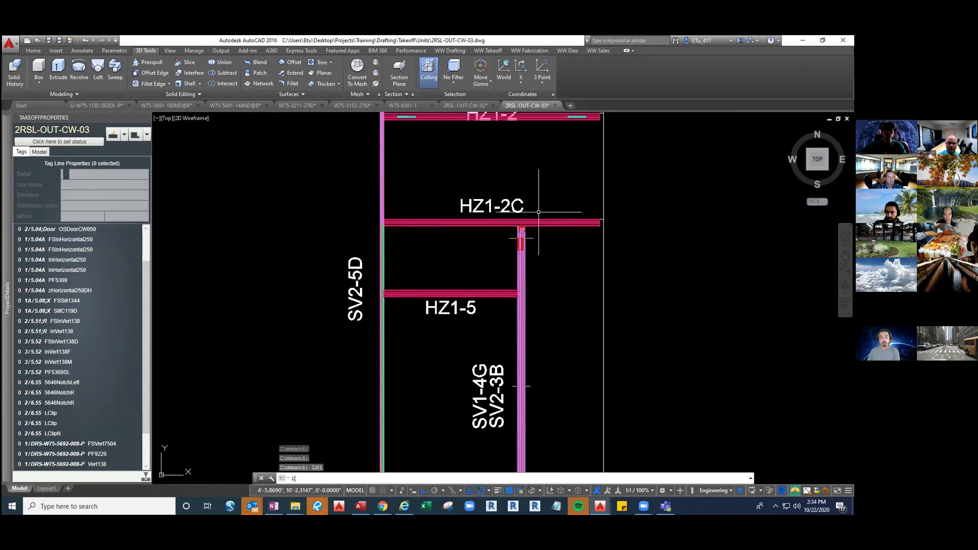
text(mm)
key(Return)
click(555, 228)
click(544, 204)
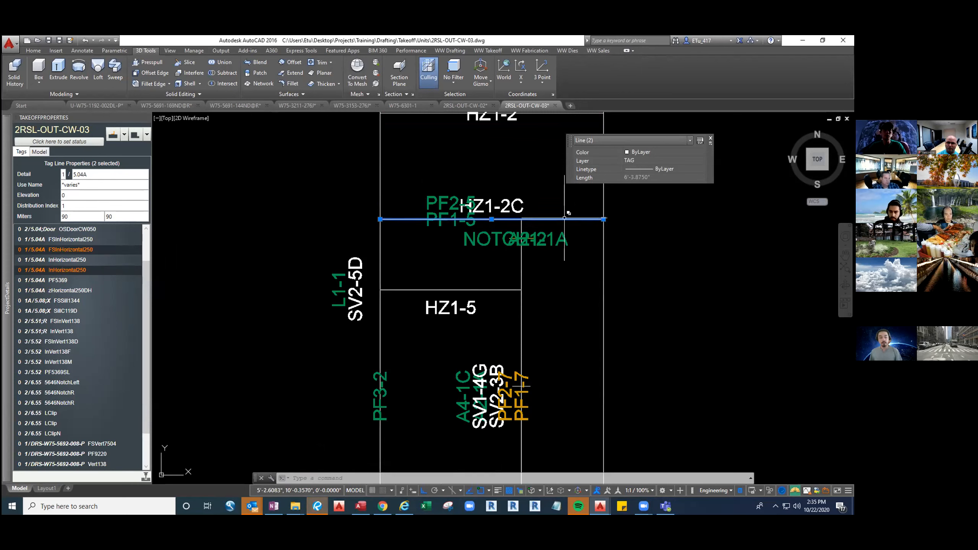
Glance back at 2RSL-OUT-CW-02 for comparison, and check the uses of horizontal HZ1-5's tag lines in 2RSL-OUT-CW-03
click(465, 106)
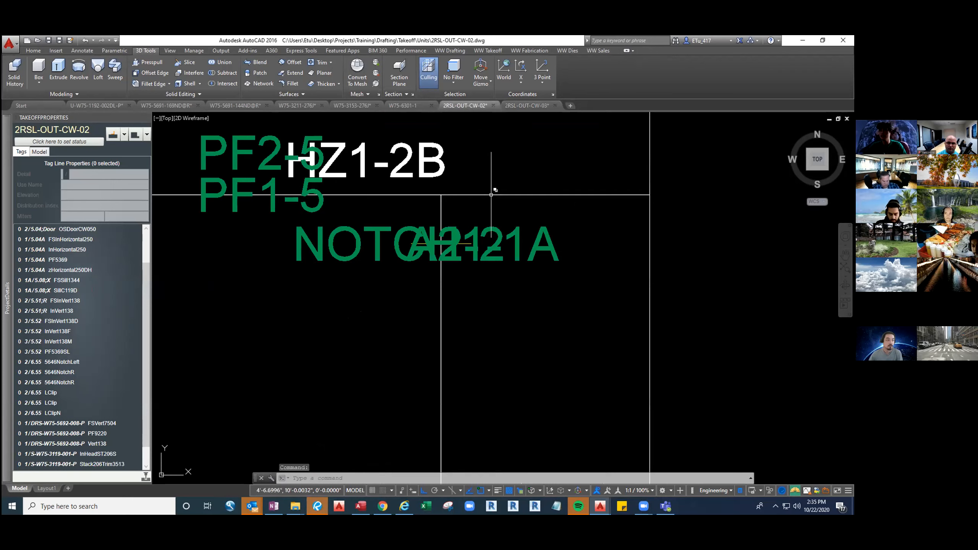
click(523, 108)
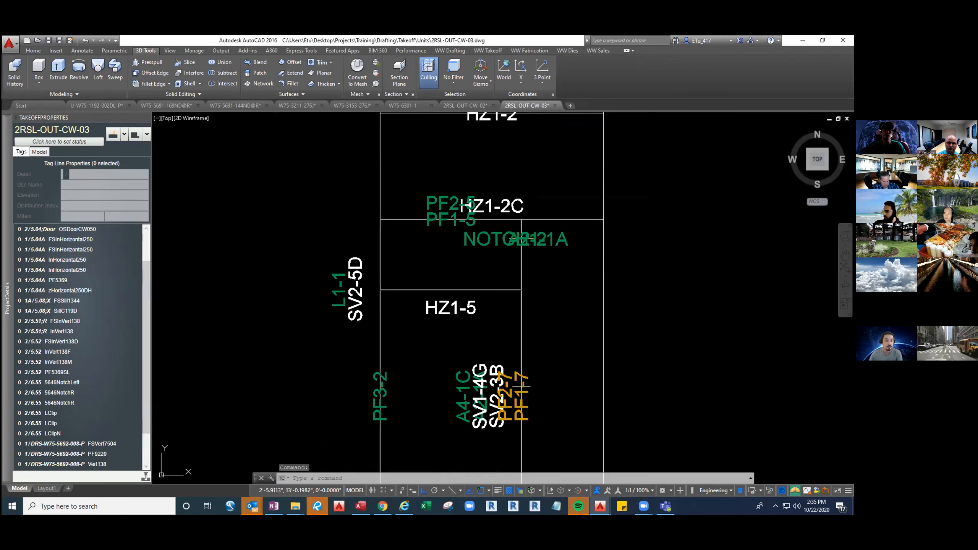
click(415, 293)
click(405, 272)
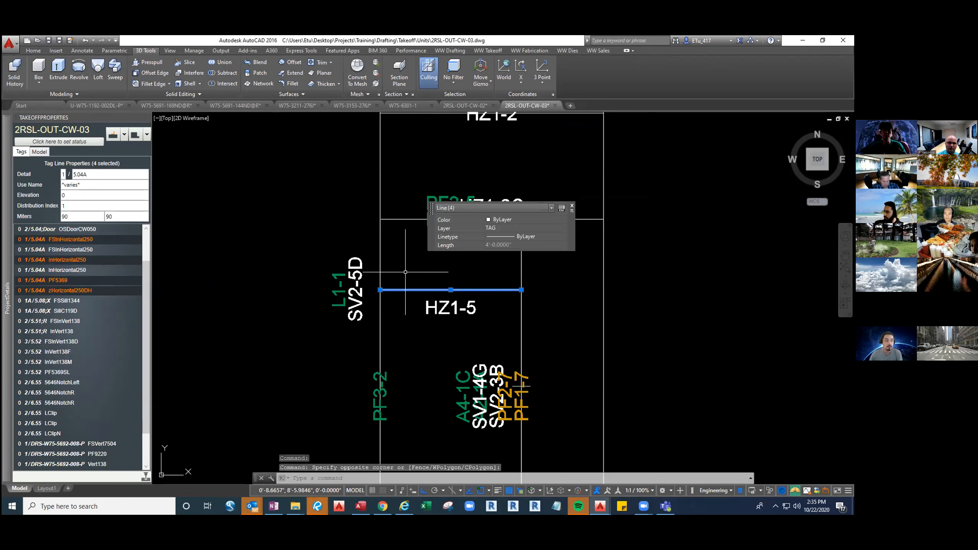
key(Escape)
Check the use of a stacked tag line on the SV1-4G vertical and clear the selection
click(522, 275)
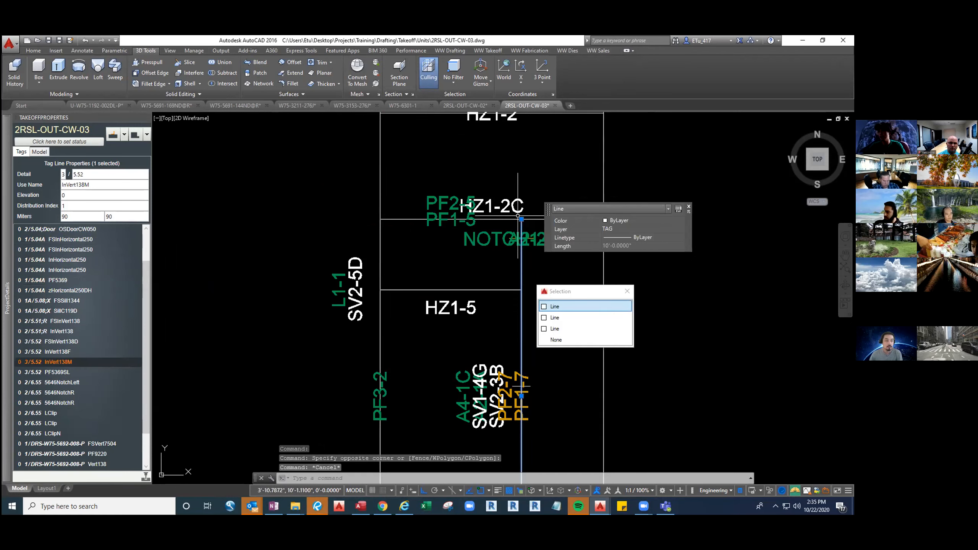
key(Escape)
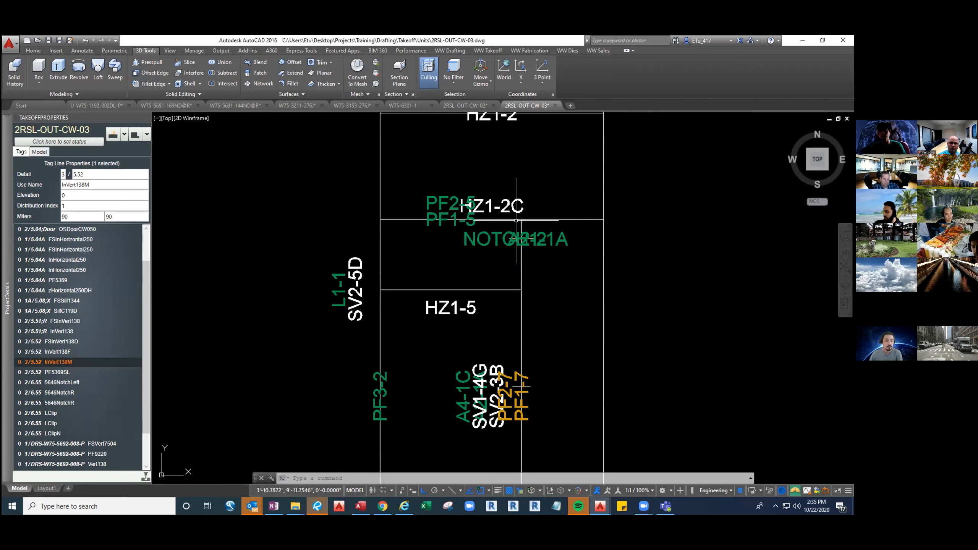
key(Escape)
key(Escape)
key(Escape)
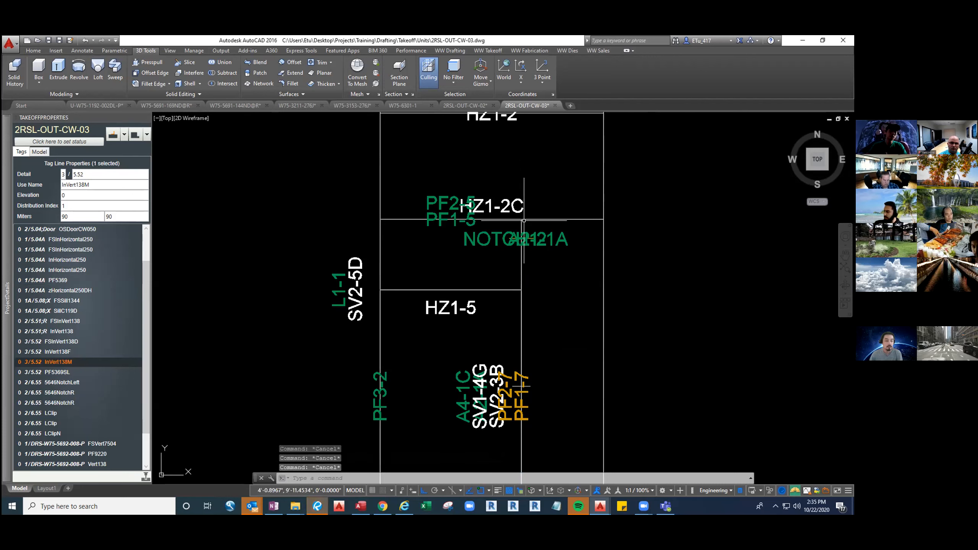
Show 2RSL-OUT-CW-03 as a 3D model in isometric view and orbit it to see the verticals from the front
text(3d)
key(Return)
text(iso)
key(Return)
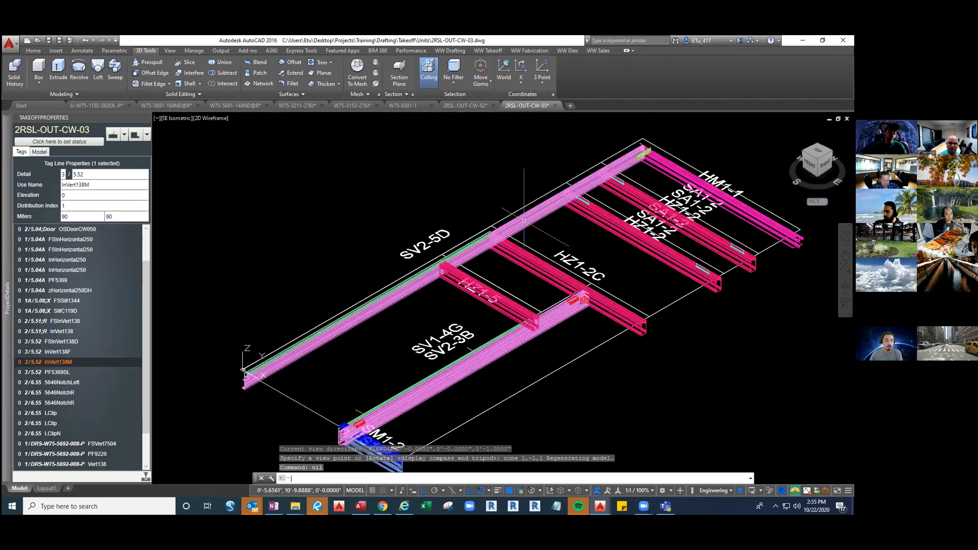
shift+middle_drag(524, 220, 616, 381)
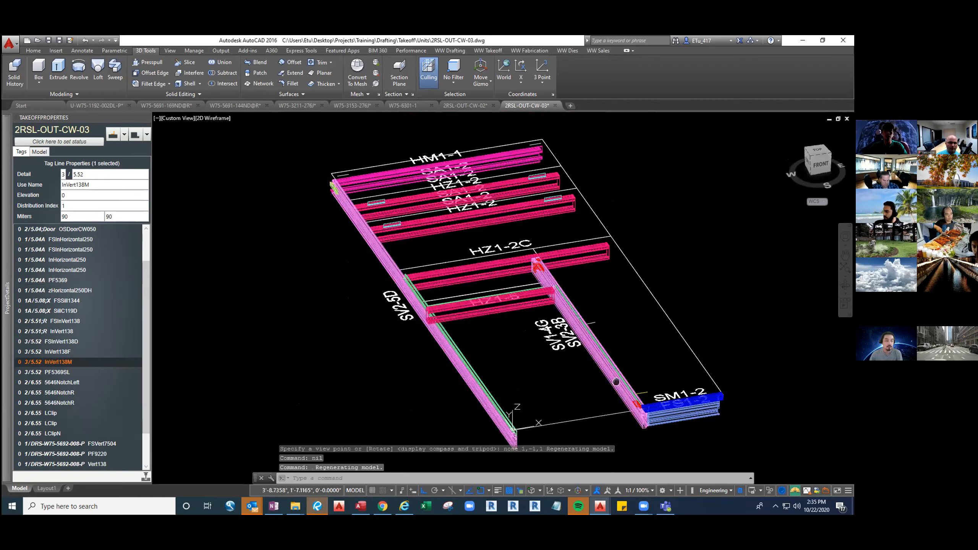
scroll(616, 381, up, 3)
Select the SV1-4G vertical and generate a preview of its W75-5691 fab ticket
click(618, 387)
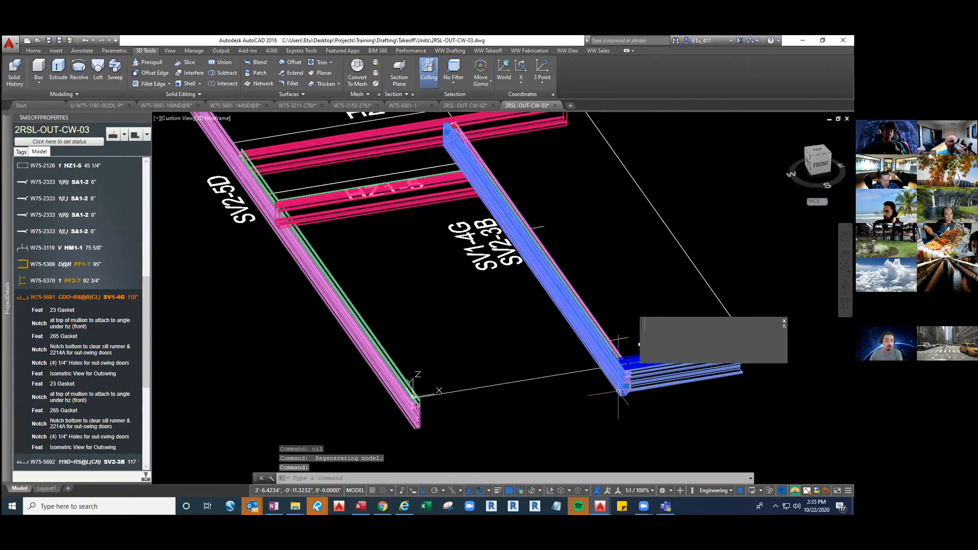
right_click(43, 301)
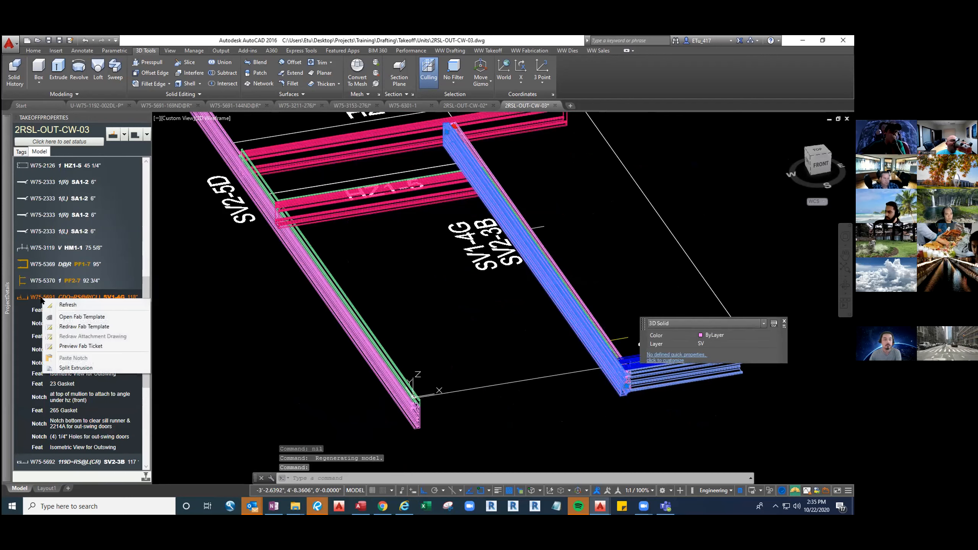
click(81, 346)
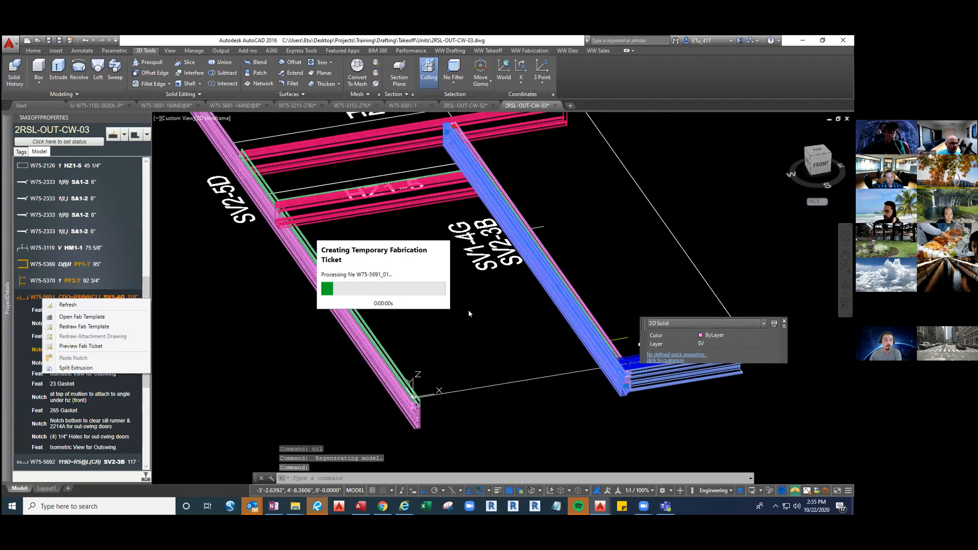
click(480, 293)
click(479, 294)
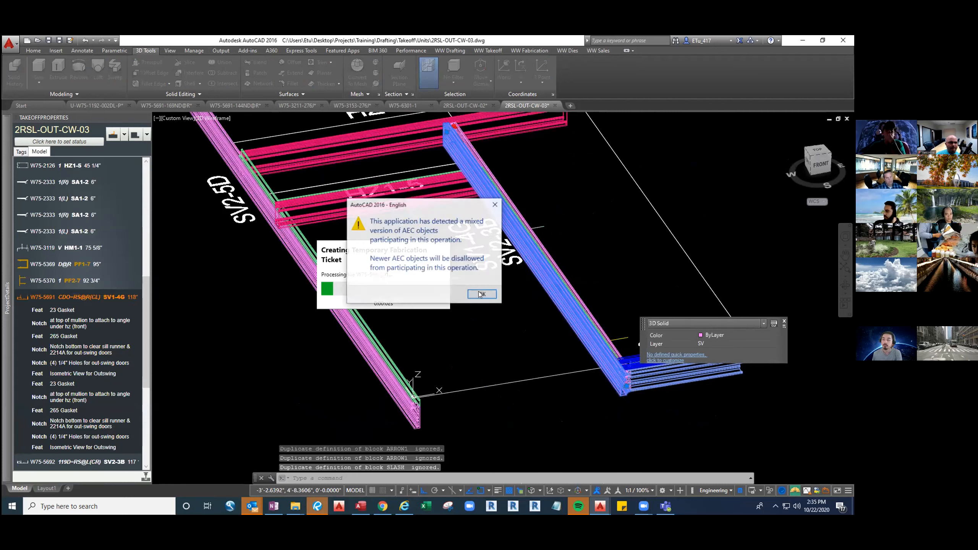
click(481, 293)
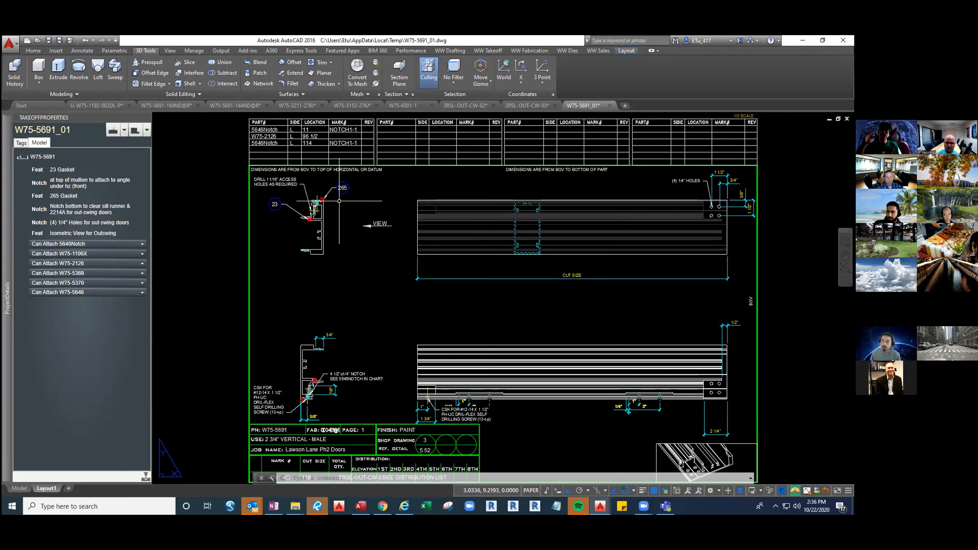
Compare the part uses of horizontal details 3\5.01 and 1\5.04A in the project details
mouse_move(9, 295)
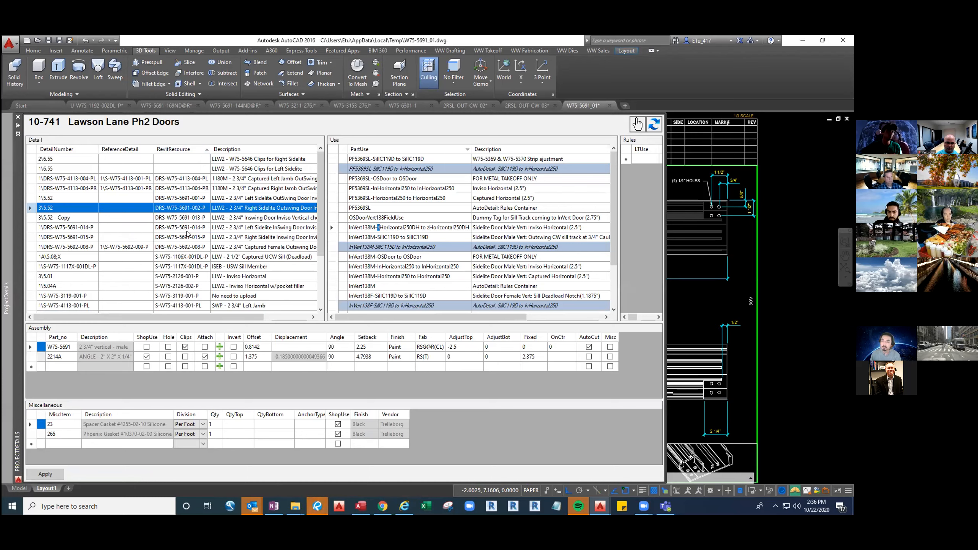
click(188, 277)
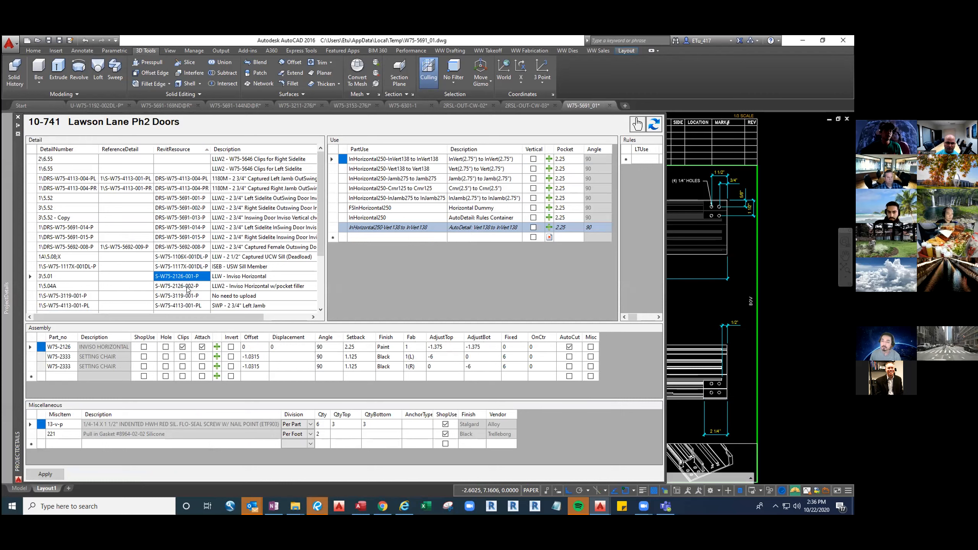
click(184, 287)
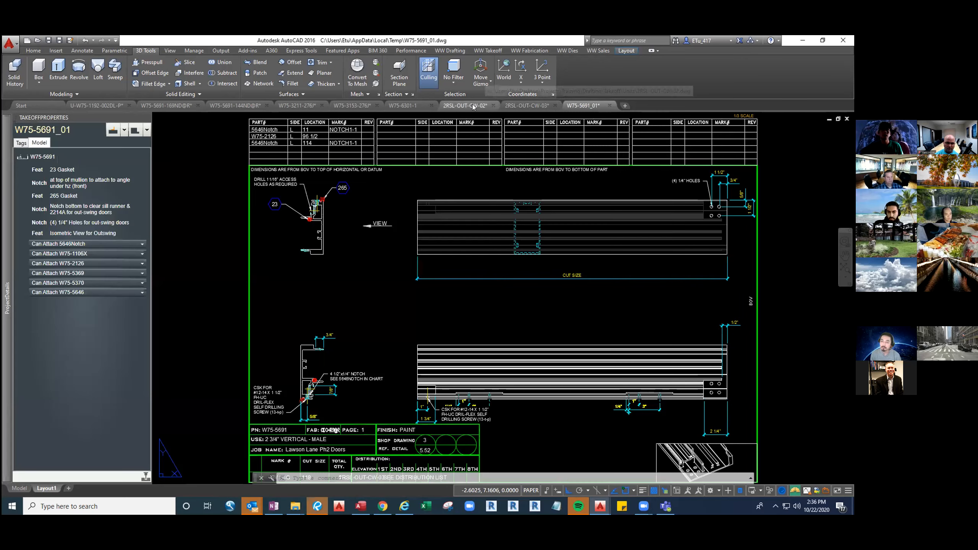
Return to 2RSL-OUT-CW-02, switch to its model display, and examine where the SV1-4E vertical meets horizontal HZ1-2B
click(465, 105)
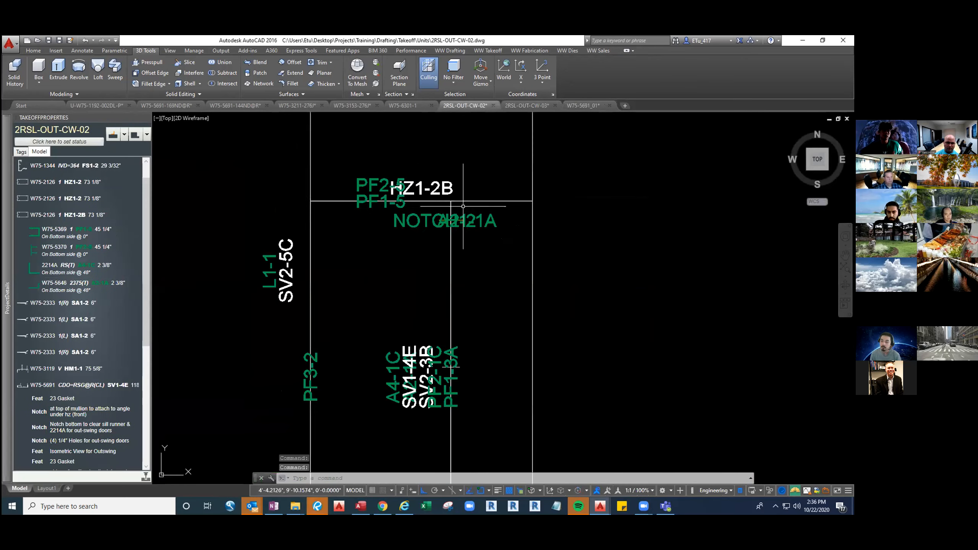
scroll(462, 206, down, 2)
text(LM1)
key(Return)
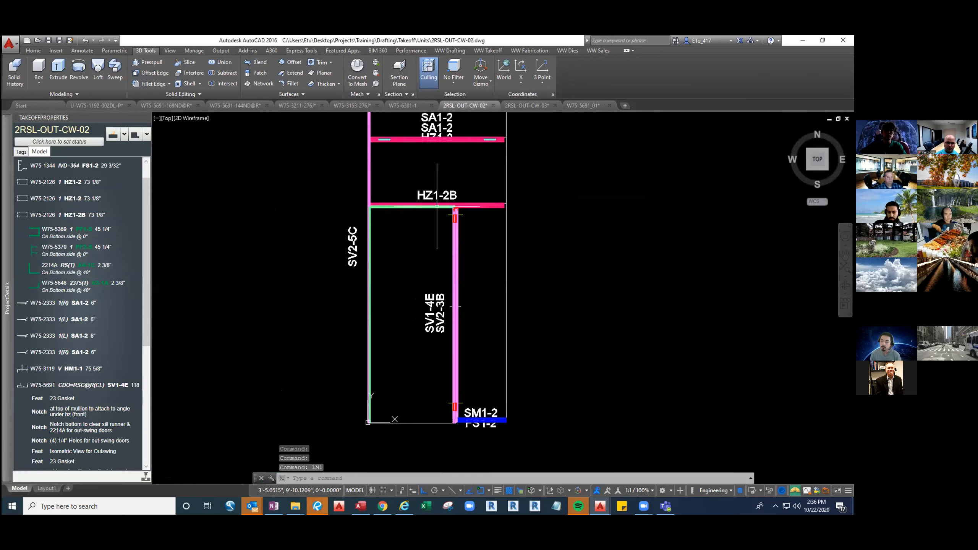
scroll(404, 204, up, 4)
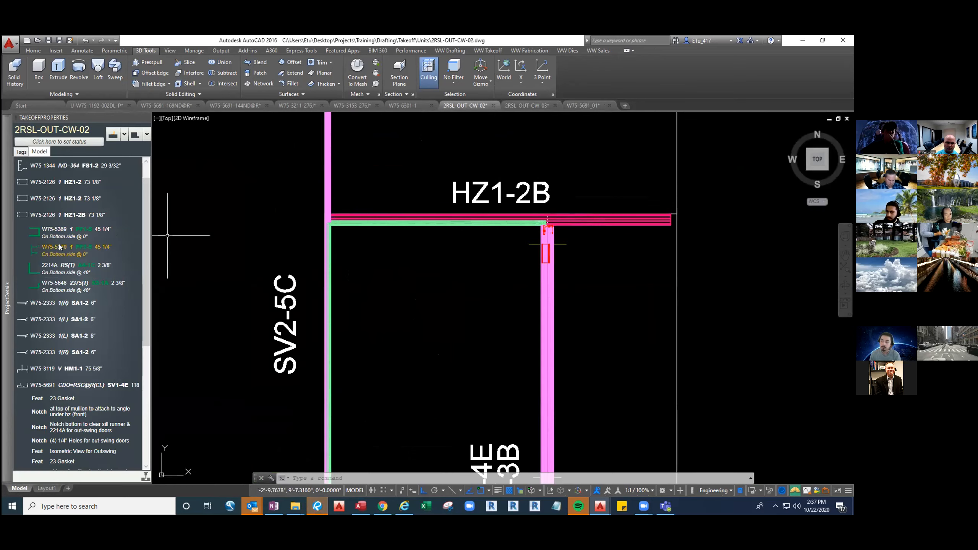
Add a new part use named zHorizontal250DH to detail 1\5.04A in the project details and return to the drawing
mouse_move(7, 271)
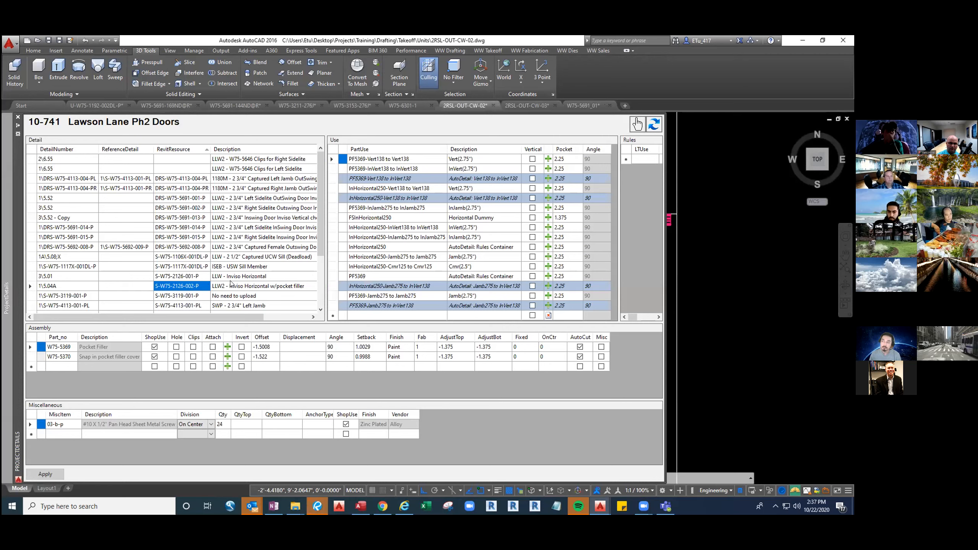
click(402, 247)
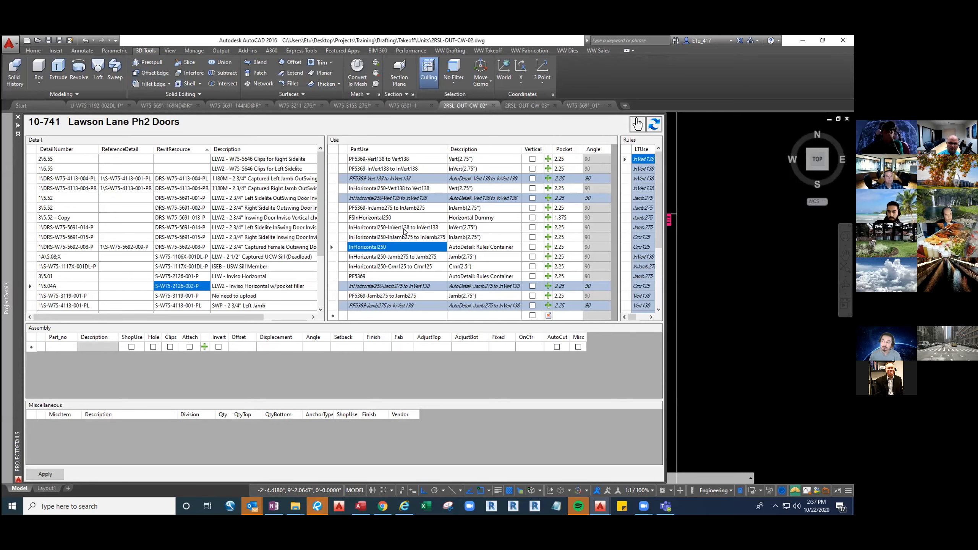
click(380, 315)
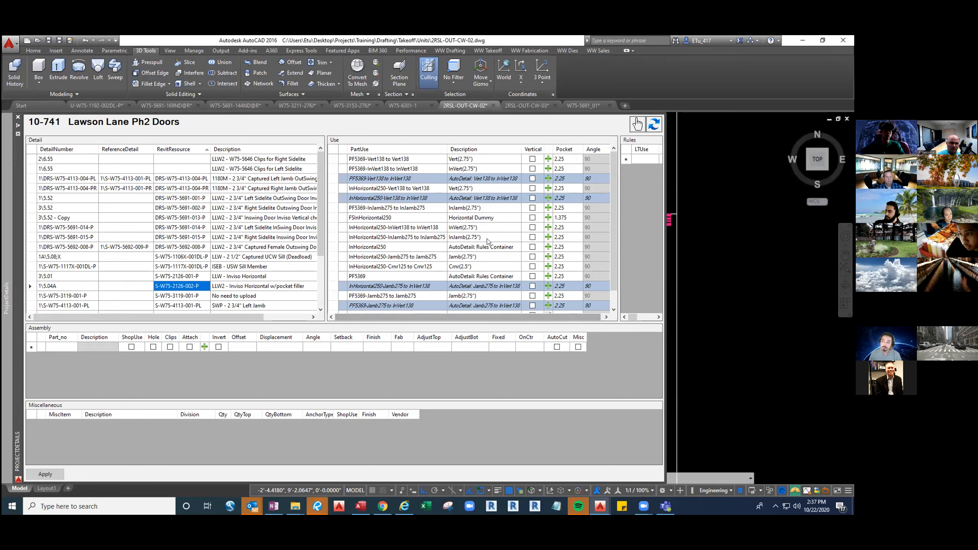
scroll(462, 250, down, 1)
drag(385, 295, 362, 296)
text(zontal250)
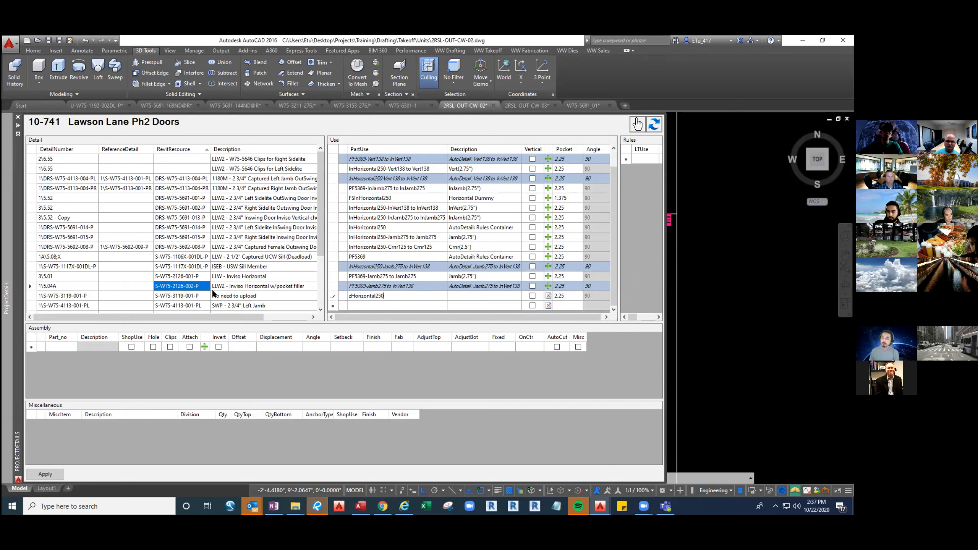
scroll(211, 290, down, 2)
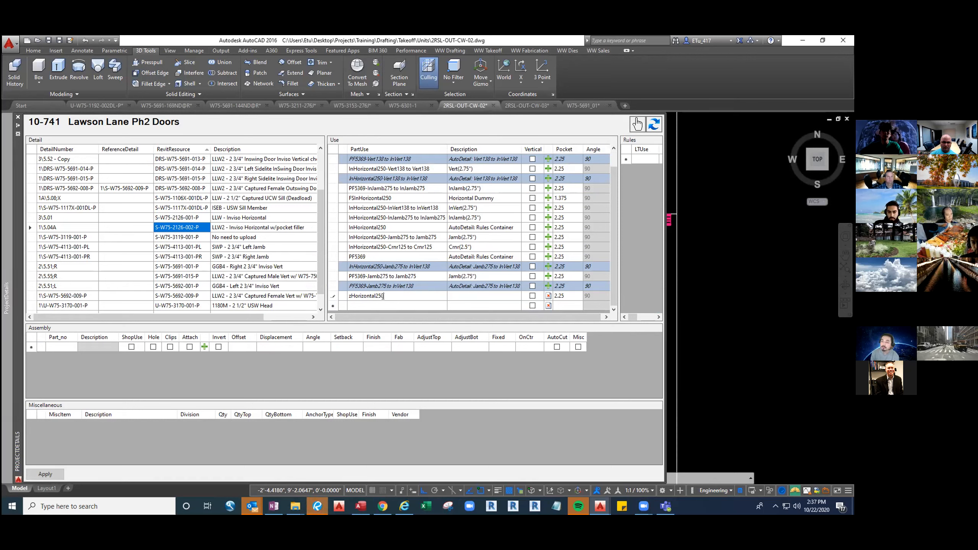
text(H)
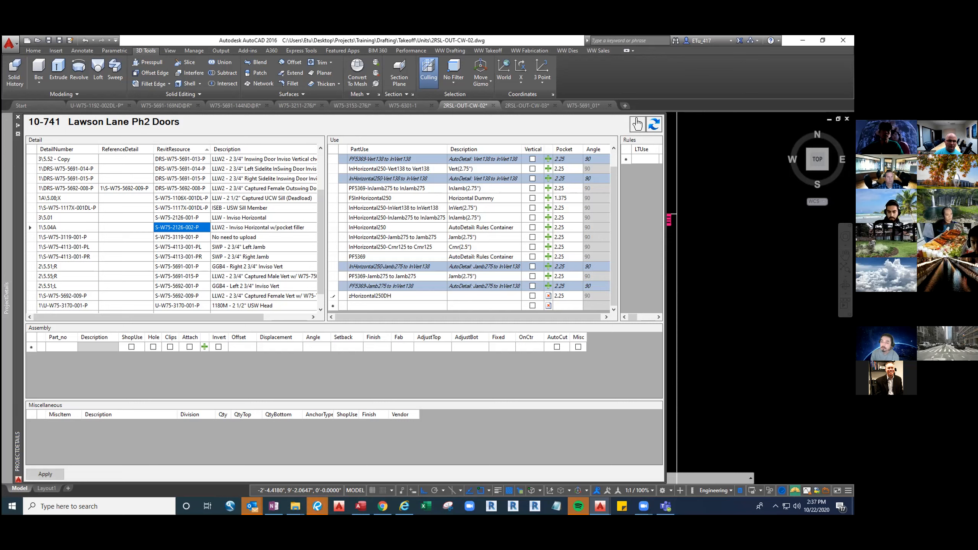
click(429, 274)
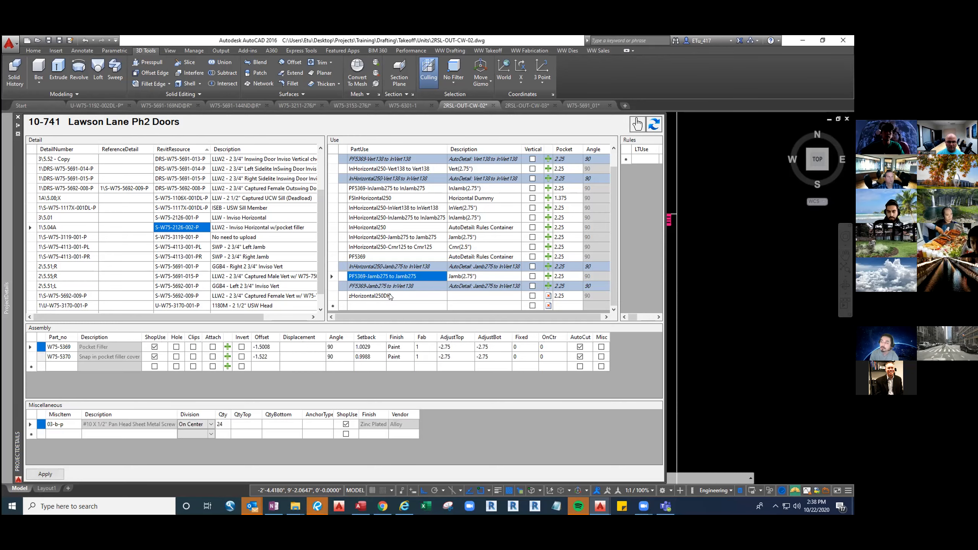
double_click(711, 285)
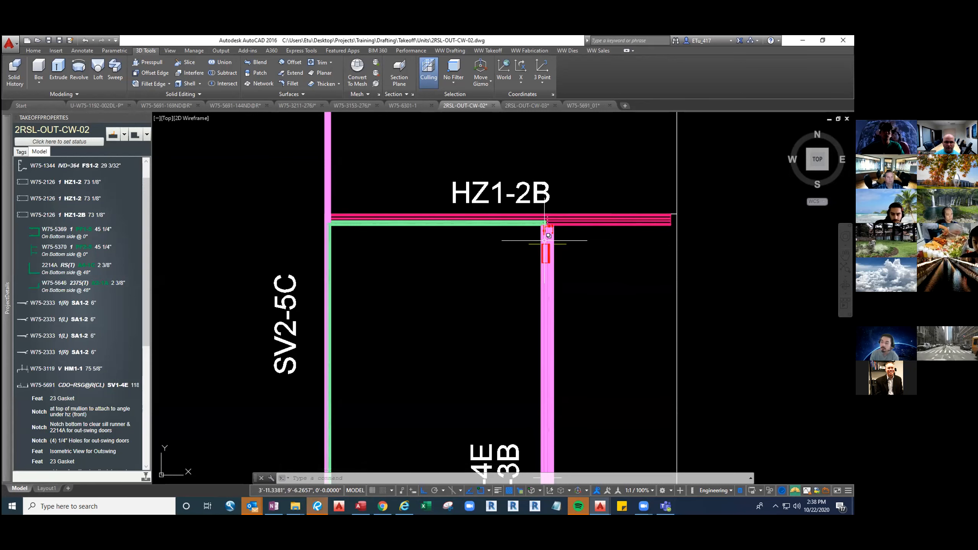
Return to 2RSL-OUT-CW-03 and show its model in top view around horizontals HZ1-2C and HZ1-5
click(527, 105)
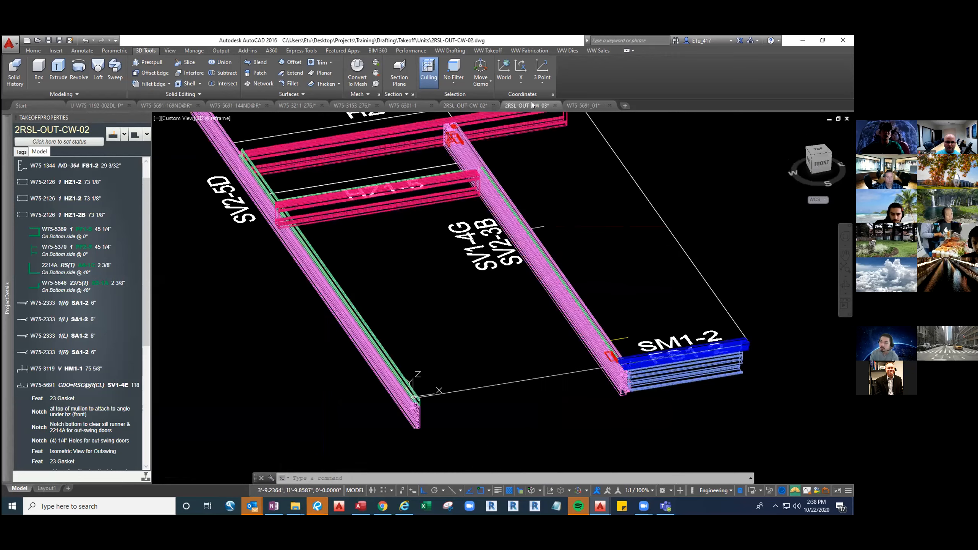
text(top)
key(Return)
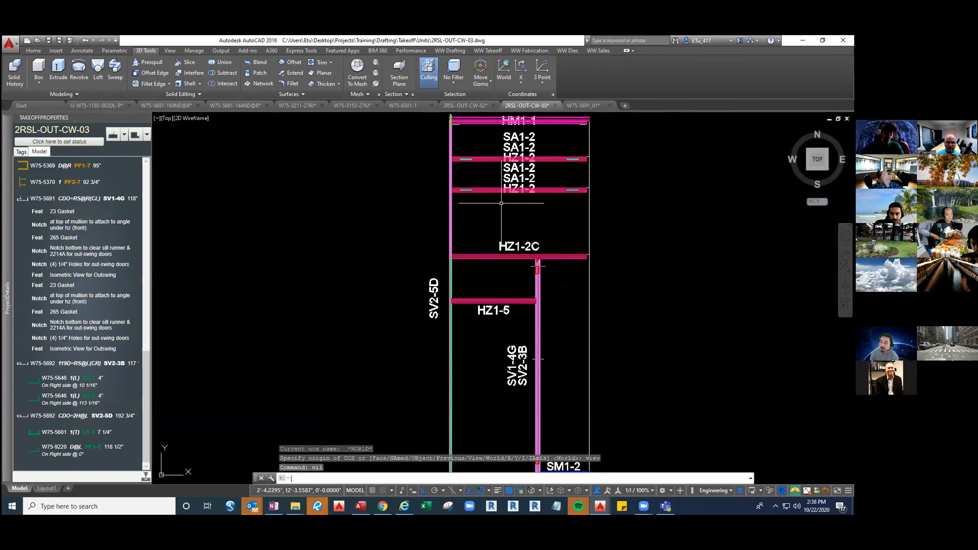
scroll(486, 267, up, 2)
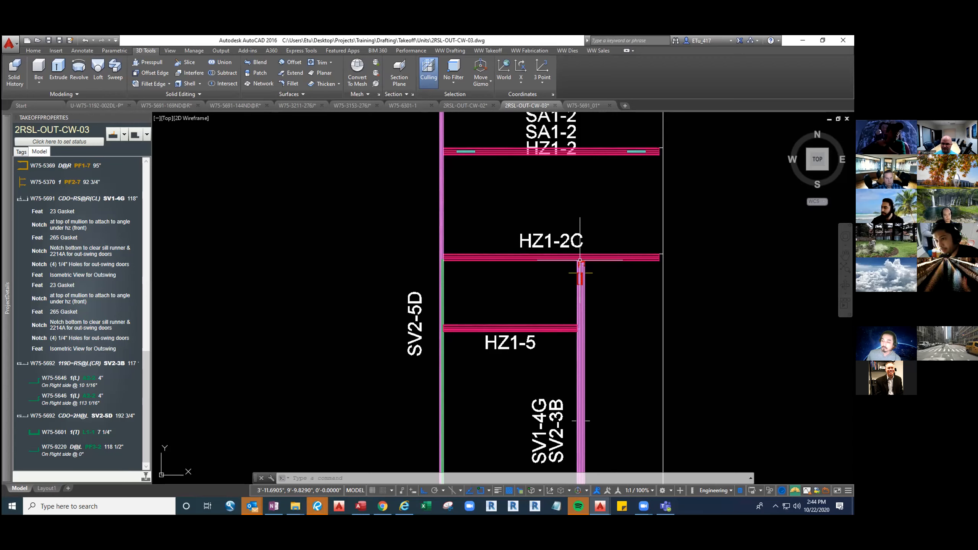
Switch to the W75-5691_01 fab ticket and expand the W75-5369 attachments it allows
click(327, 389)
click(584, 106)
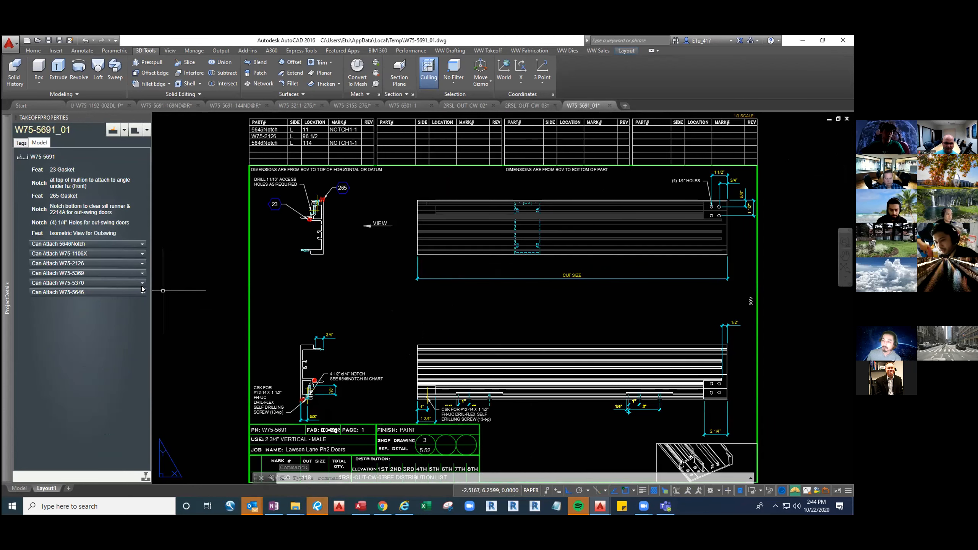
click(110, 273)
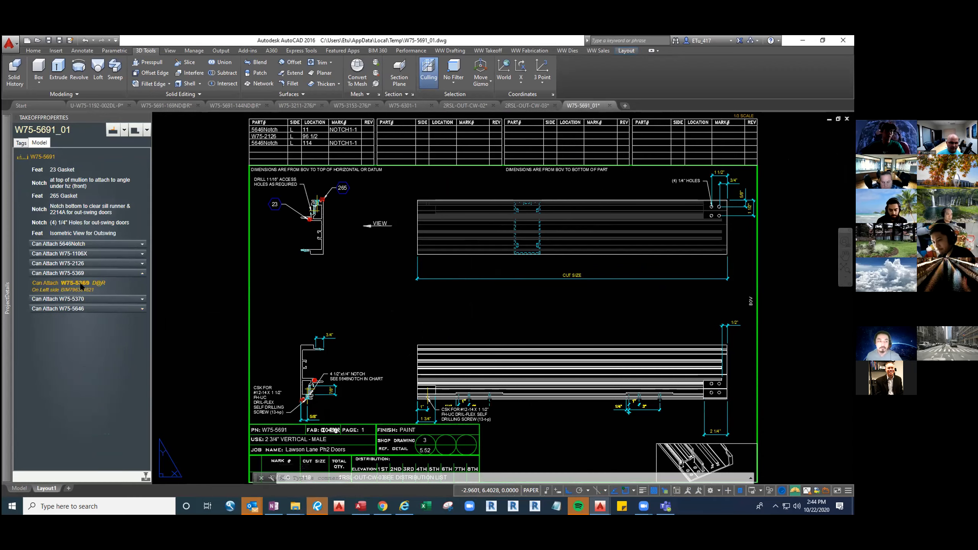
Select the W75-5369 attachment on the W75-5691_01 ticket and examine the 4 1/2"x1/4" notch note beside the lower section
double_click(80, 282)
click(481, 294)
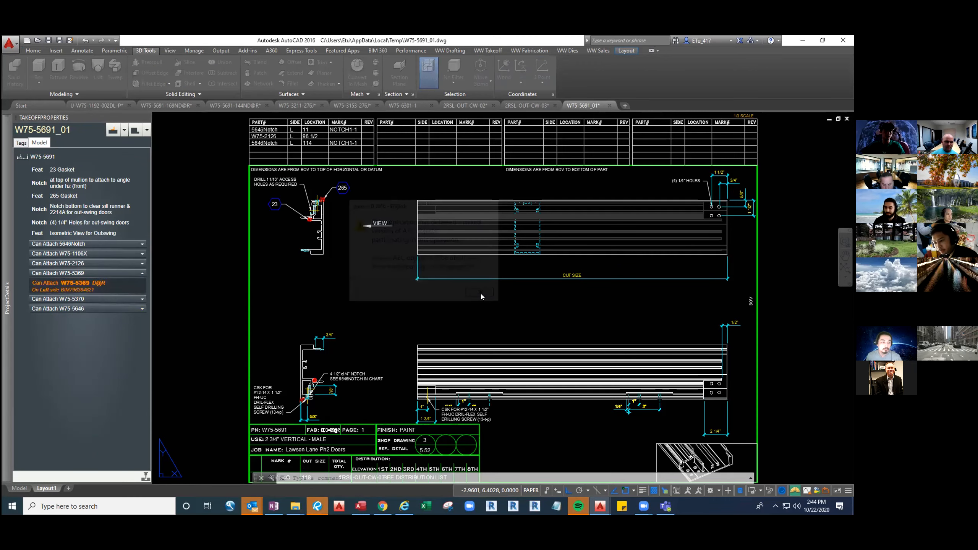
click(481, 292)
click(481, 295)
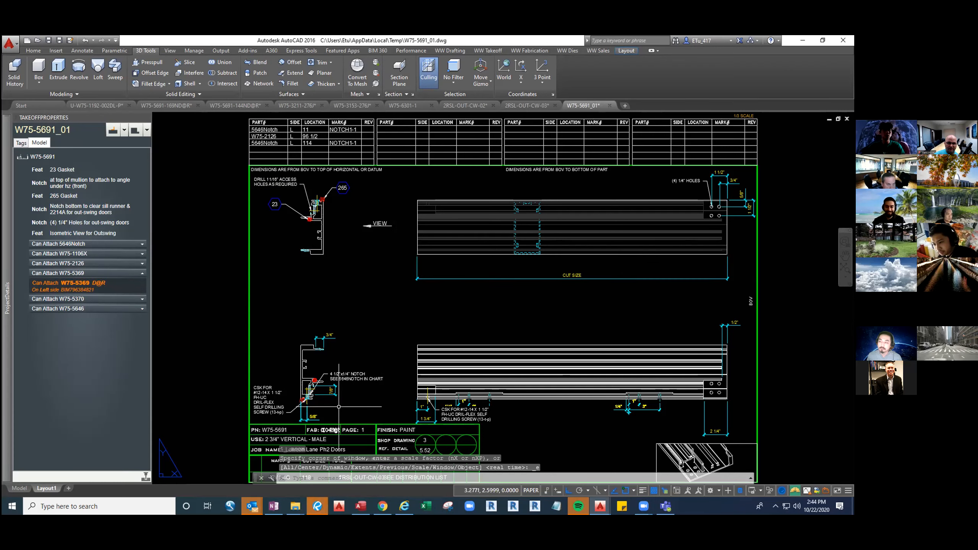
scroll(332, 408, up, 4)
scroll(304, 413, up, 2)
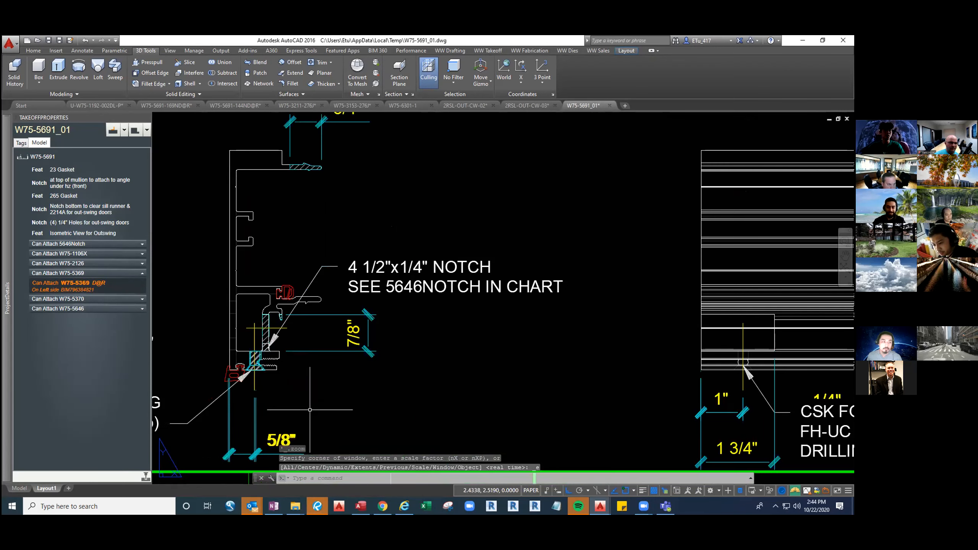
scroll(308, 410, down, 2)
middle_click(552, 266)
middle_click(552, 266)
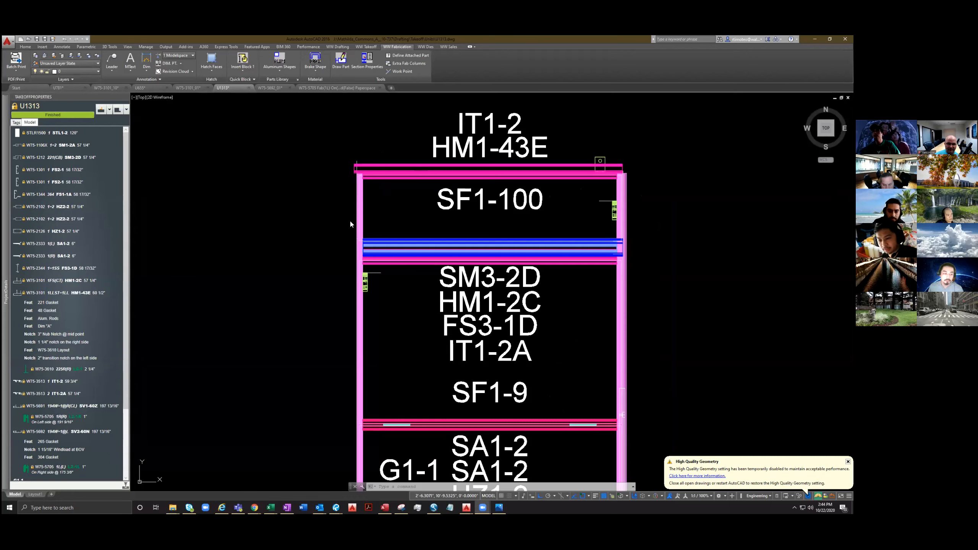
Switch from U1313 to the W75-5692_01 fab ticket and highlight the W75-5705 attachment allowed on its right side
scroll(360, 283, up, 4)
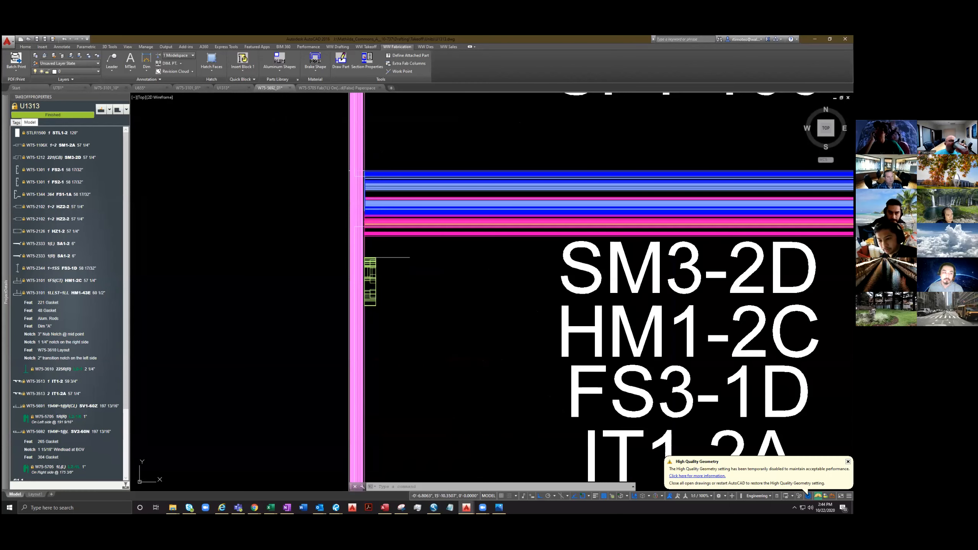
click(270, 88)
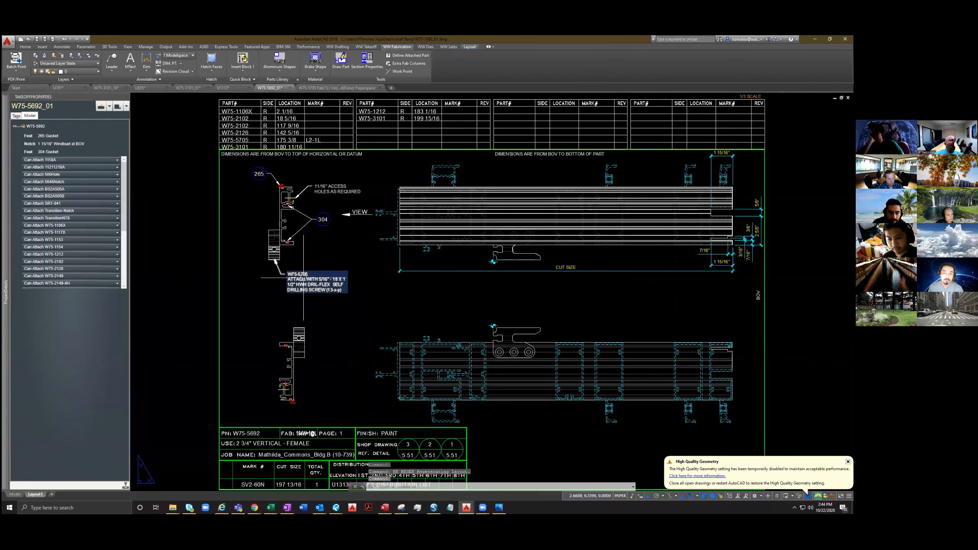
scroll(77, 267, down, 3)
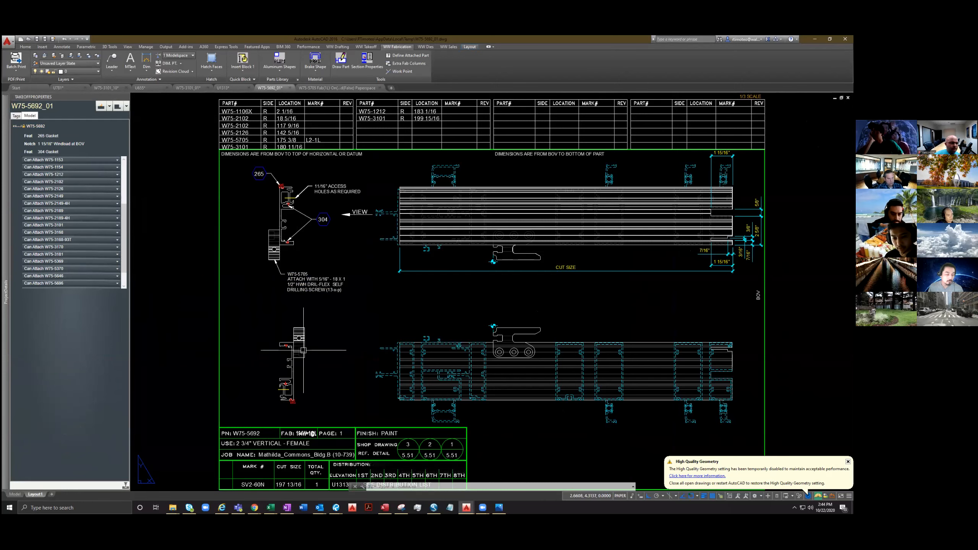
scroll(67, 271, down, 1)
click(64, 272)
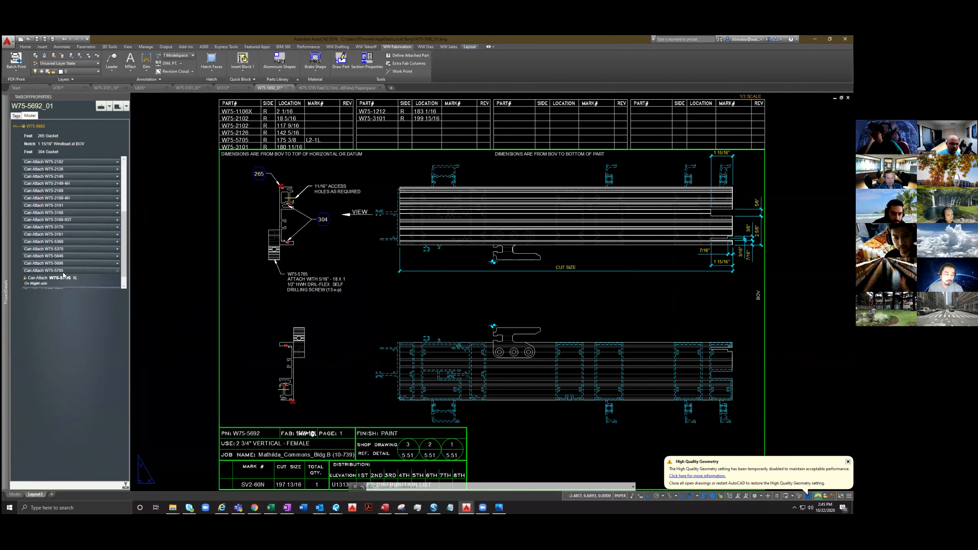
right_click(44, 283)
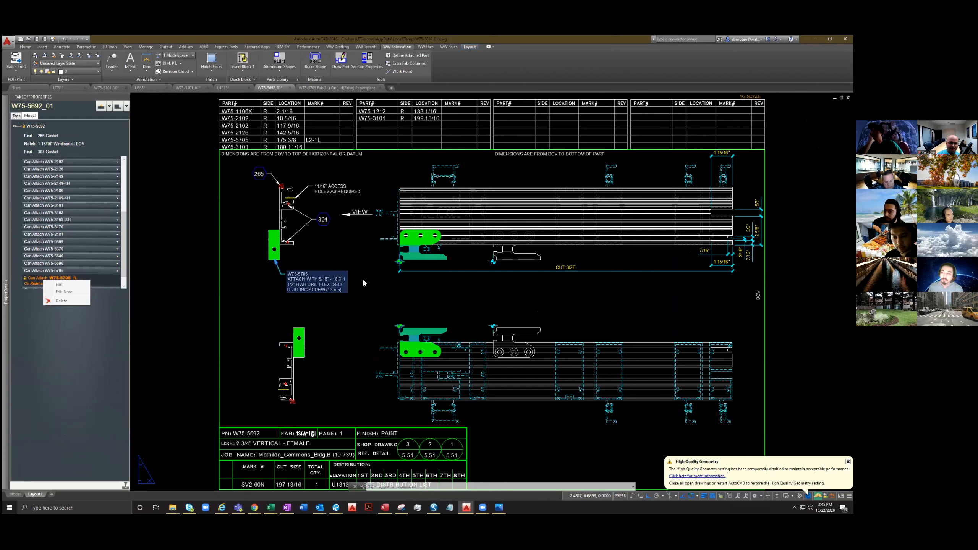
click(109, 279)
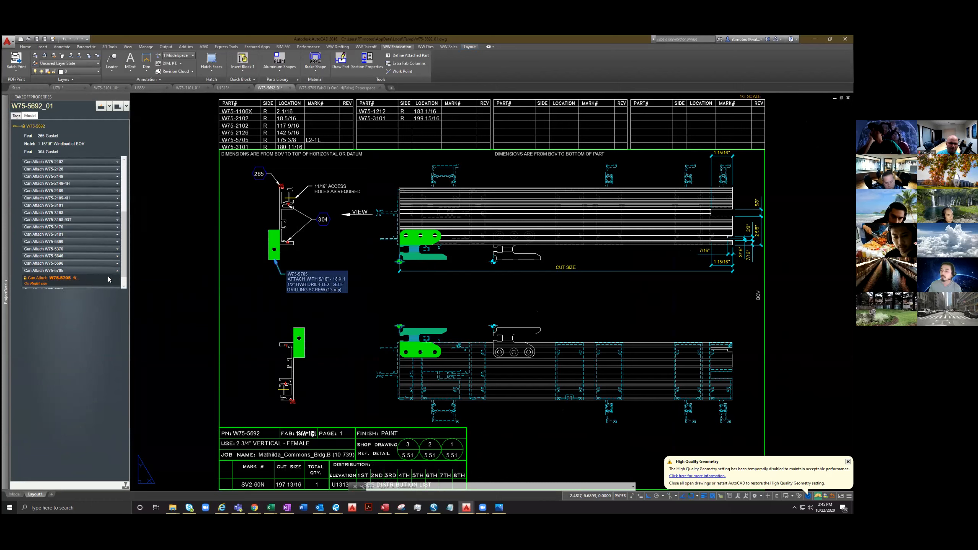
In the W75-5705 attachment drawing, add the multiline text HELLO above the screw note and save
click(322, 89)
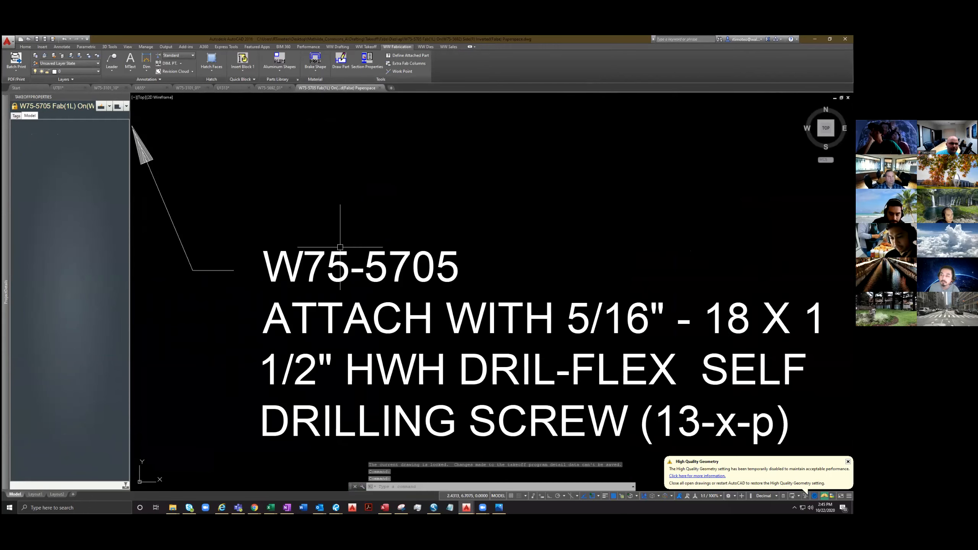
scroll(340, 247, down, 2)
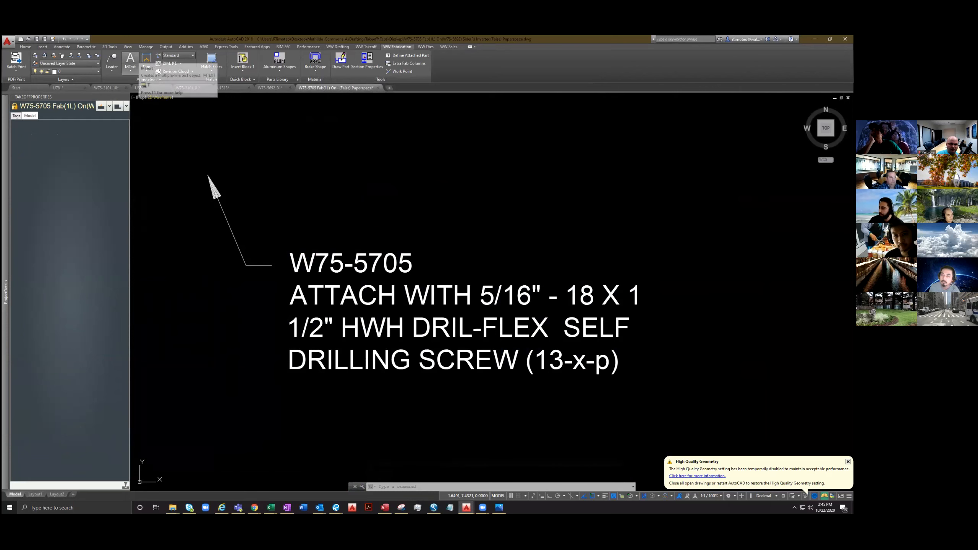
click(131, 61)
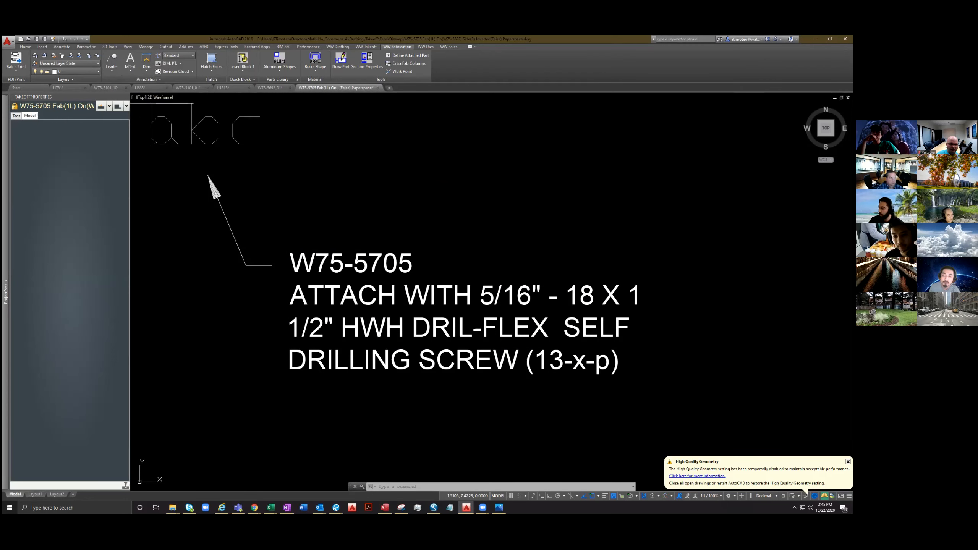
click(299, 179)
click(622, 241)
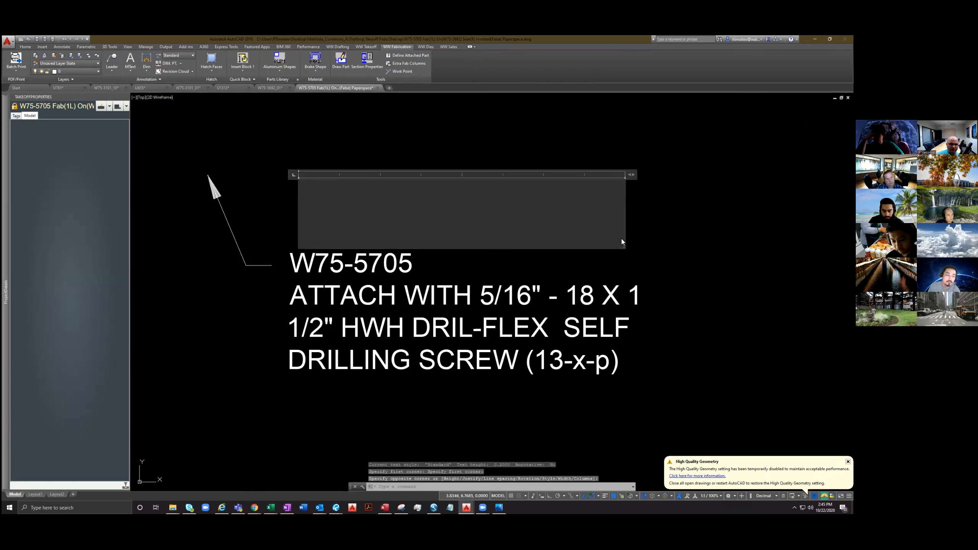
text(HELLO)
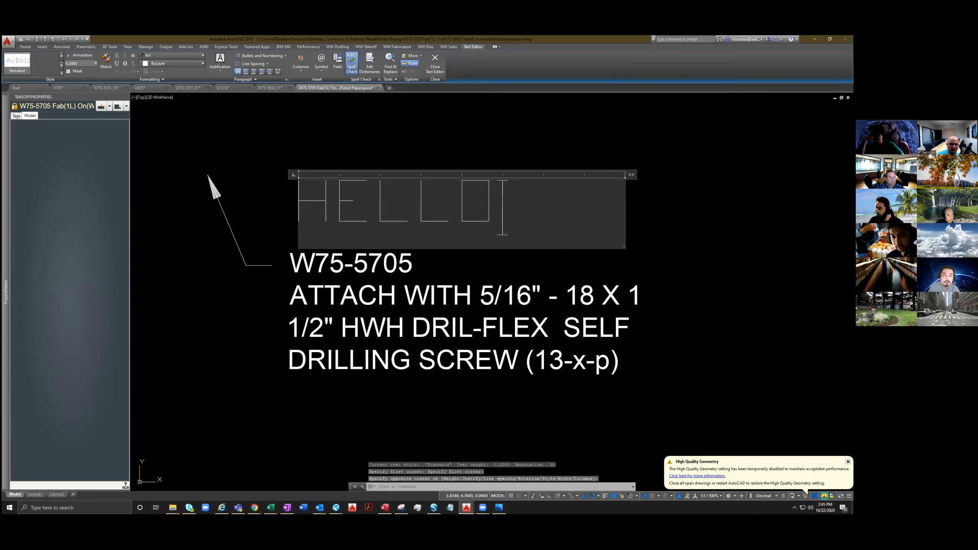
click(189, 304)
key(ctrl+s)
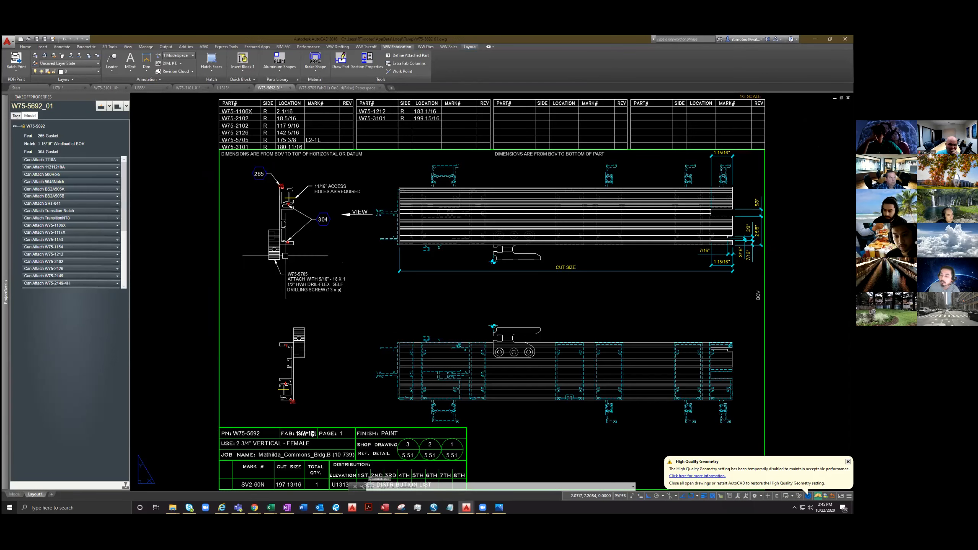
Reload the right-side W75-5705 attachment on the W75-5692_01 fab ticket and regenerate the layout
scroll(48, 263, down, 5)
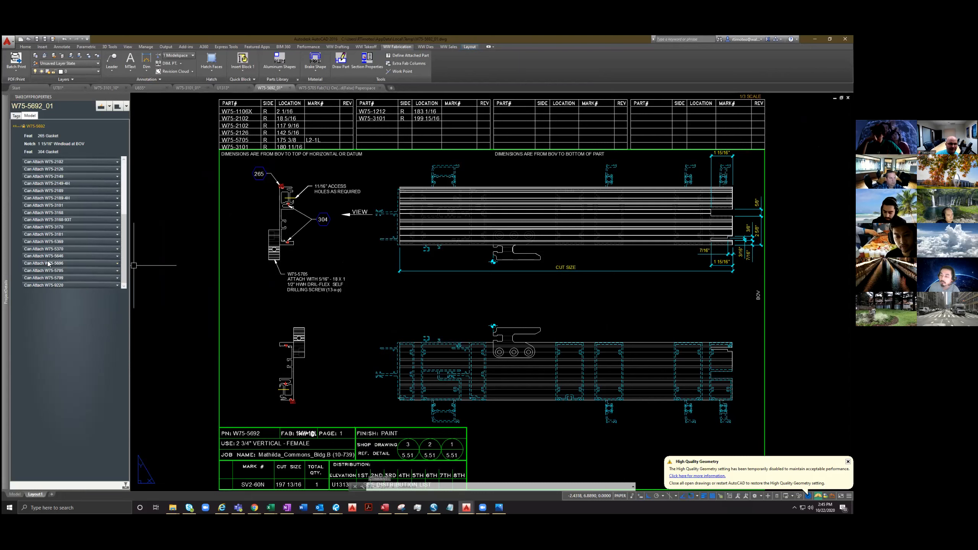
click(73, 279)
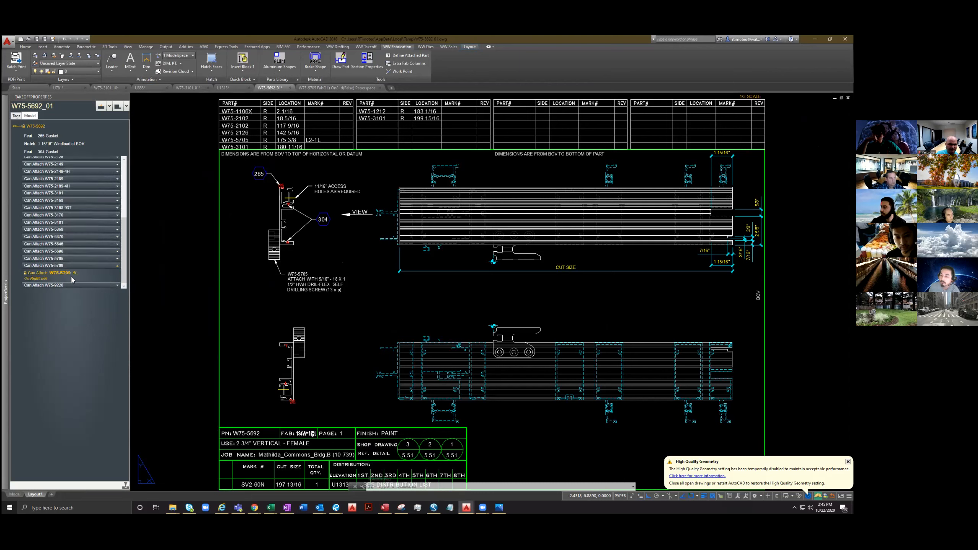
click(60, 274)
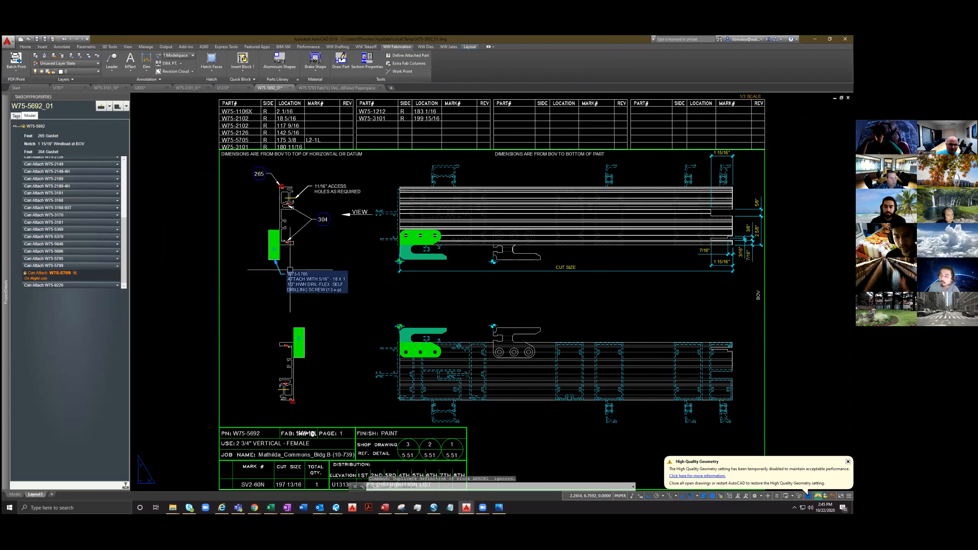
click(56, 259)
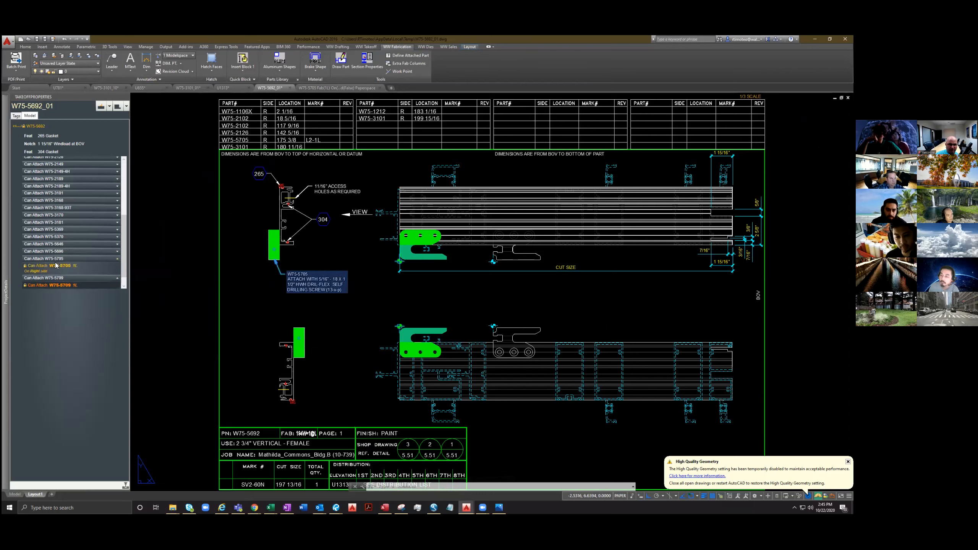
click(55, 265)
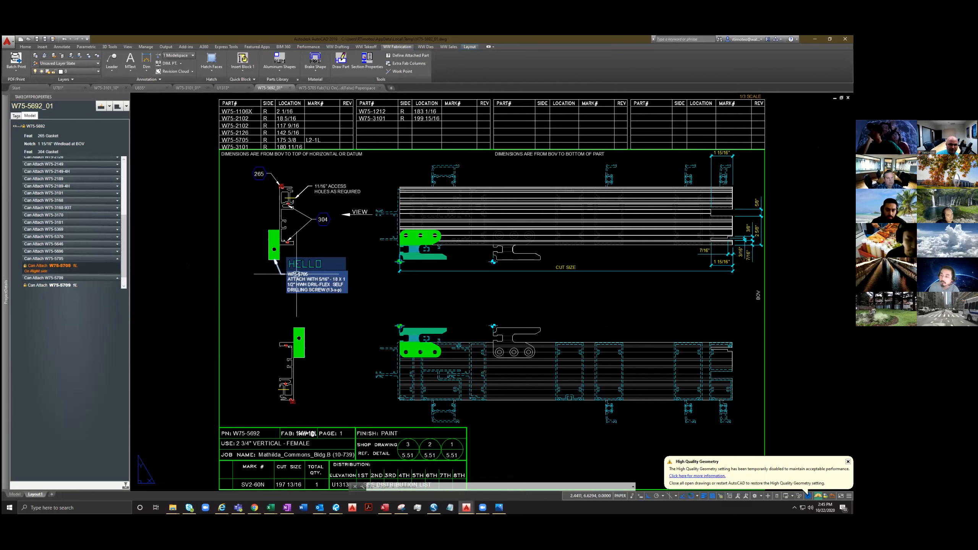
text(RE)
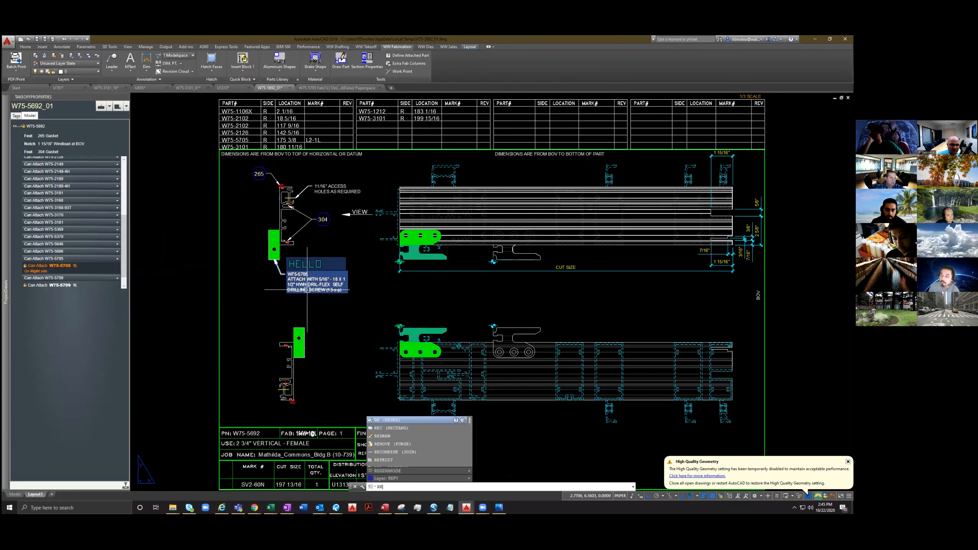
key(Return)
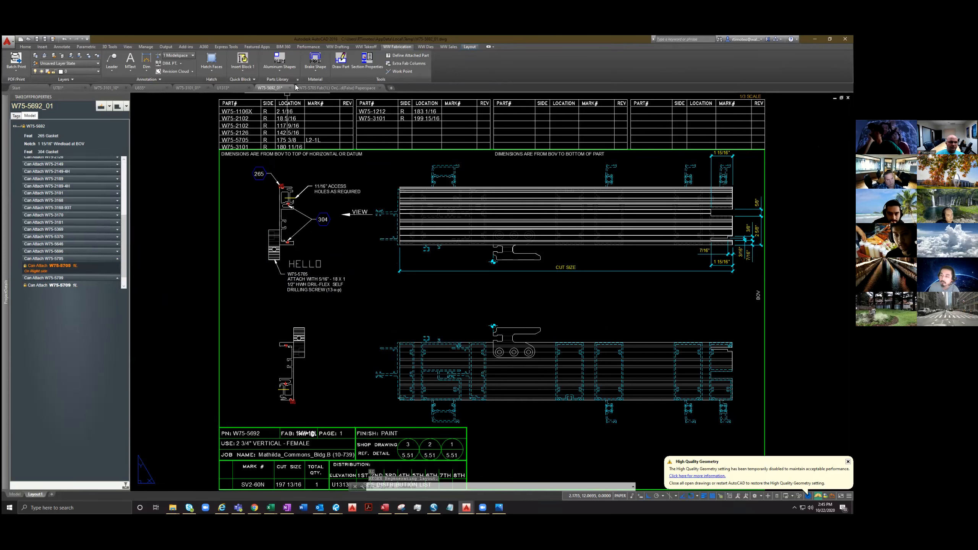
Check the fab template options of the SV2-60N vertical in U1313, and return to the W75-5692_01 ticket
click(223, 88)
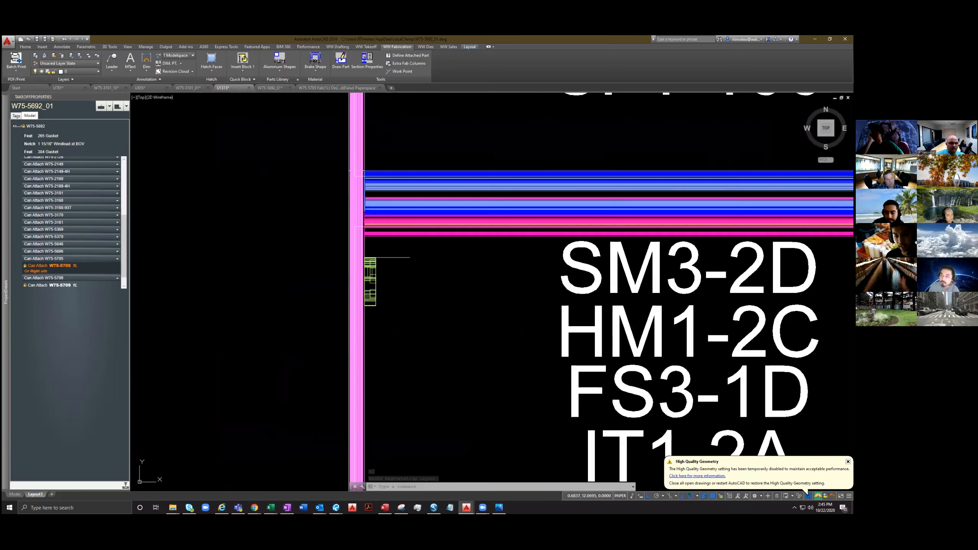
right_click(55, 433)
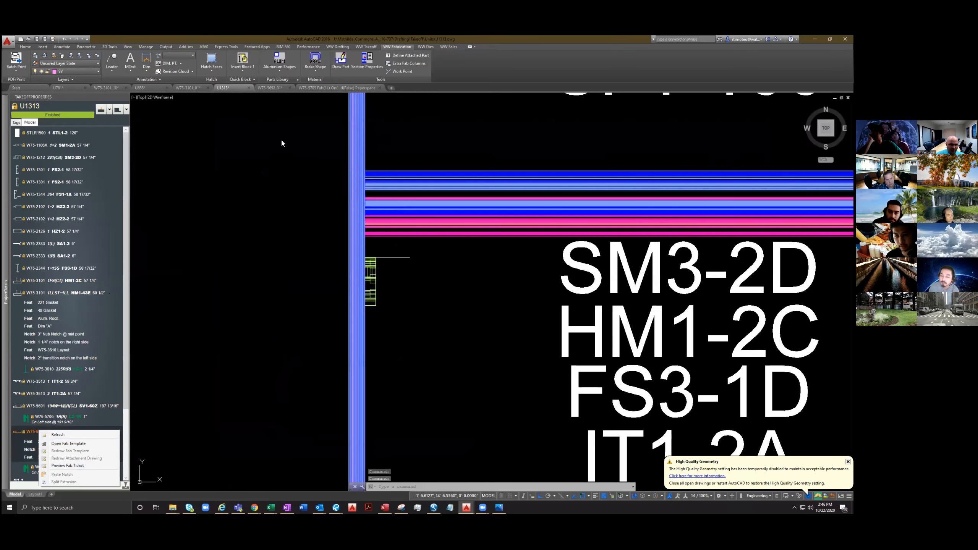
click(280, 112)
click(270, 88)
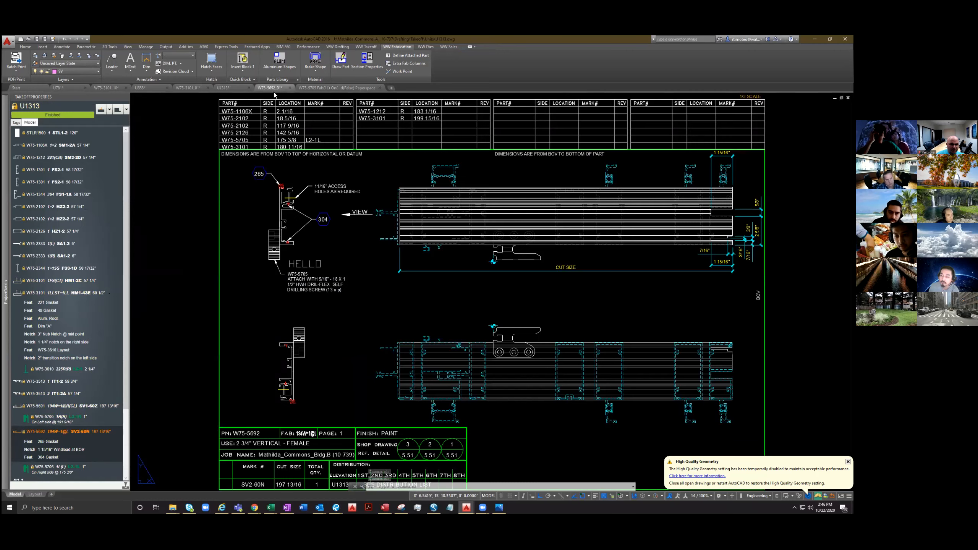
Delete the HELLO text from the W75-5705 attachment drawing, then save and close that drawing
click(333, 88)
double_click(357, 188)
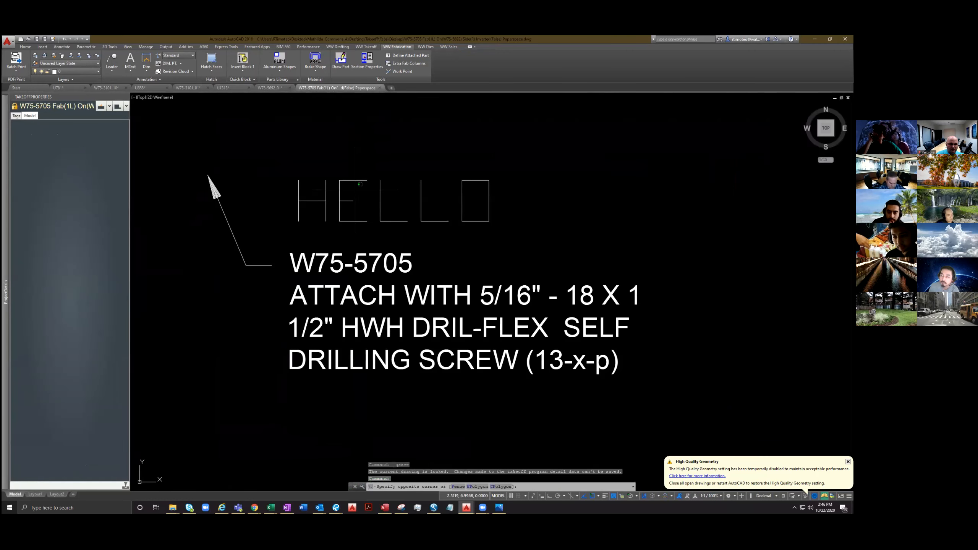
click(338, 179)
key(Delete)
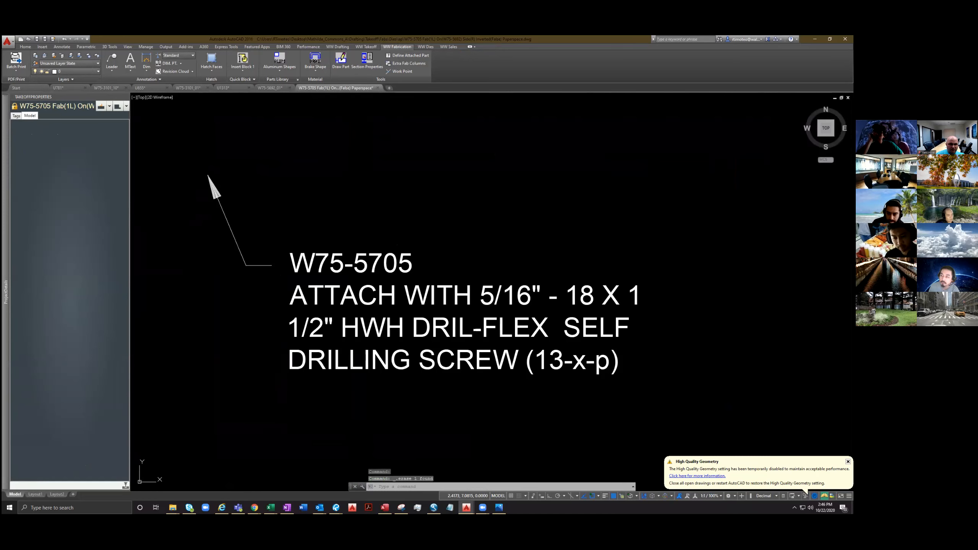
key(ctrl+s)
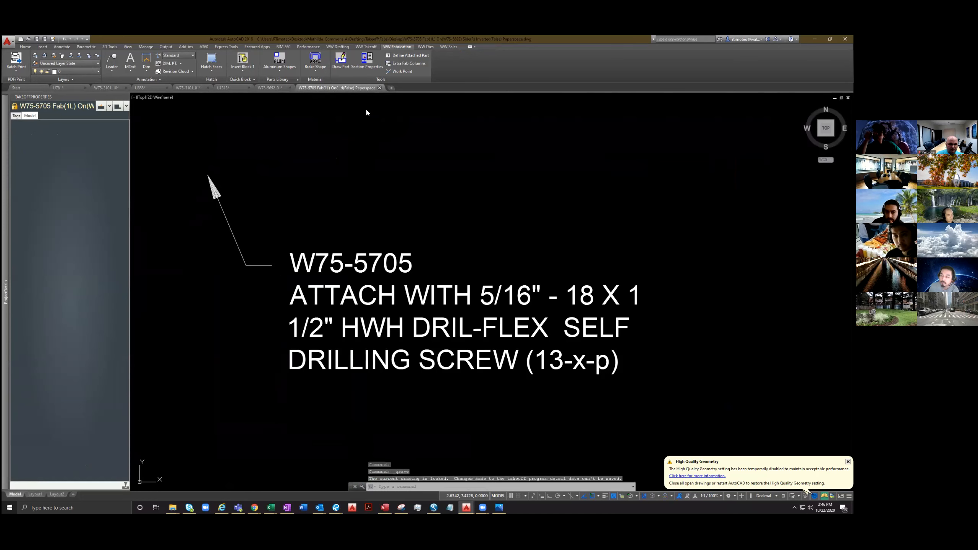
click(379, 88)
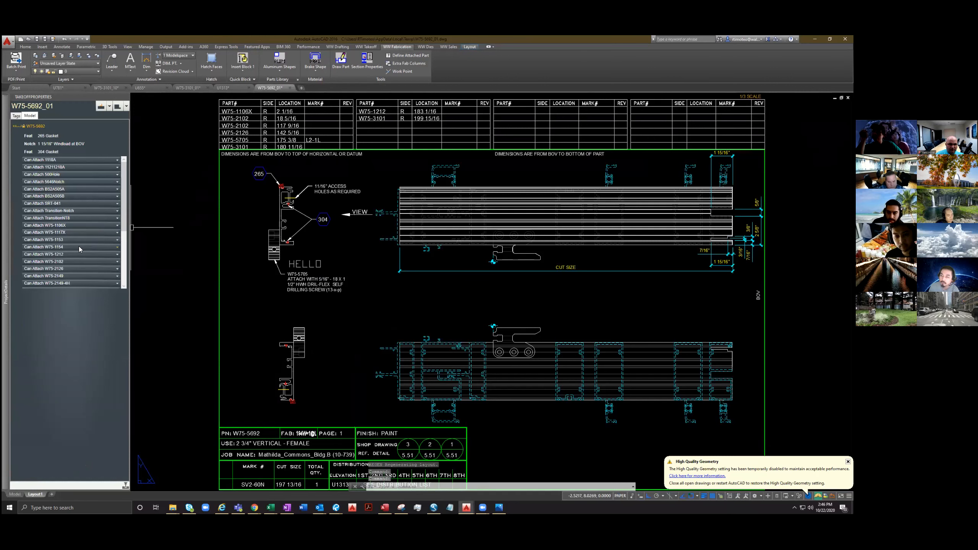
Select the W75-5705 attachment on the W75-5692_01 ticket again and regenerate the layout to update its note
scroll(69, 260, down, 5)
click(63, 272)
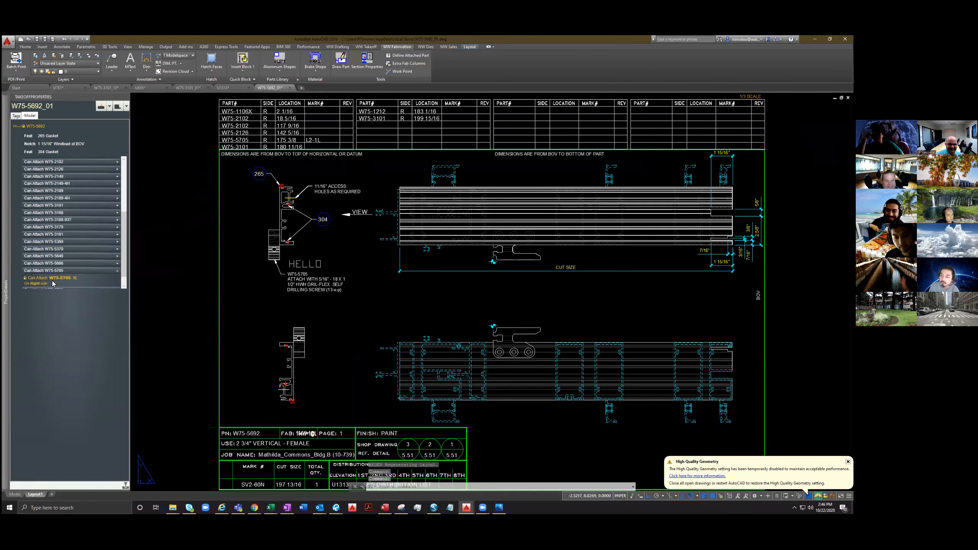
click(53, 284)
text(re)
key(Return)
click(252, 309)
click(267, 290)
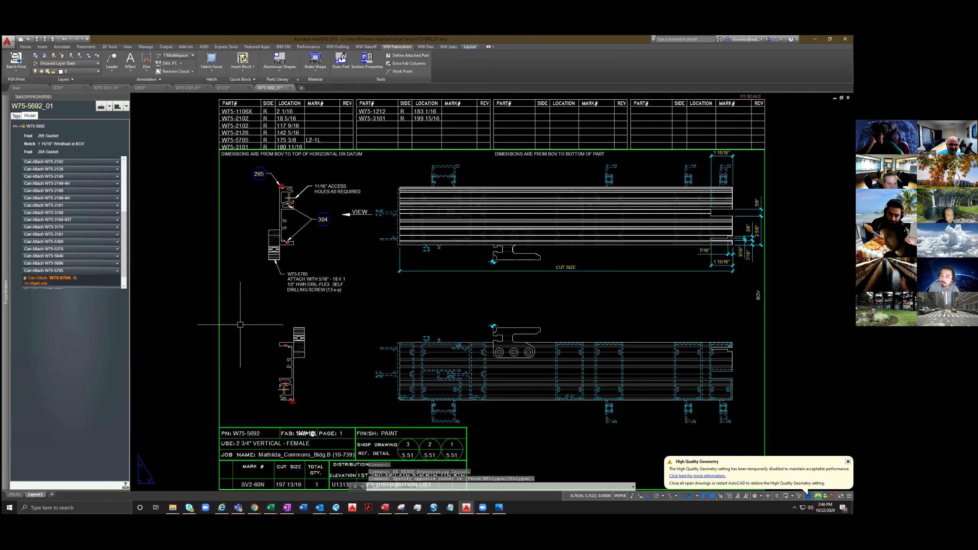